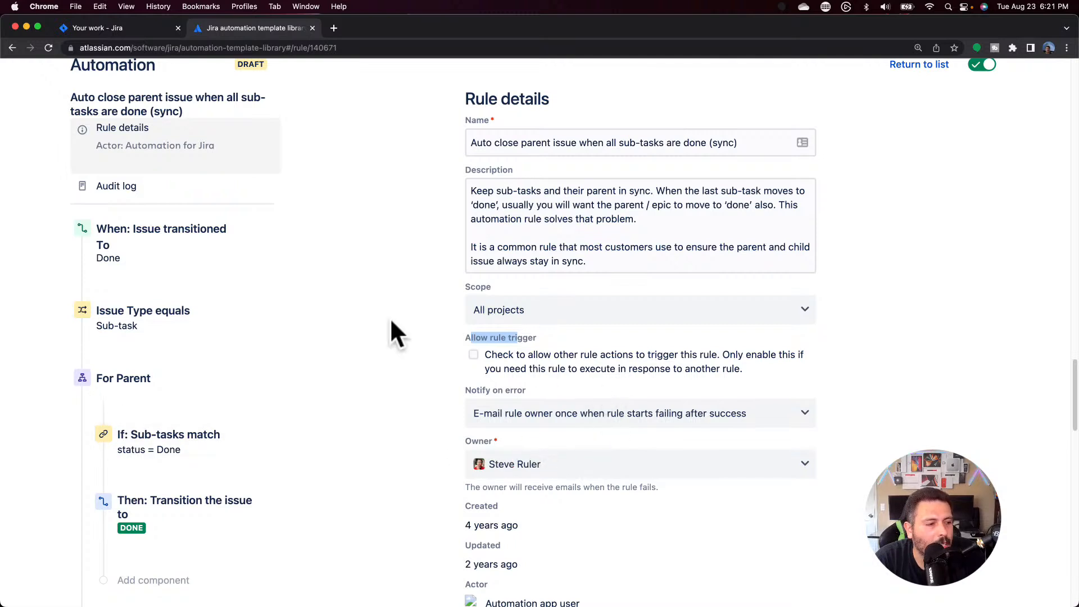
# Step: Set the rule's error notification to "E-mail rule owner once when rule starts failing after success"
pyautogui.scroll(-1, 618, 342)
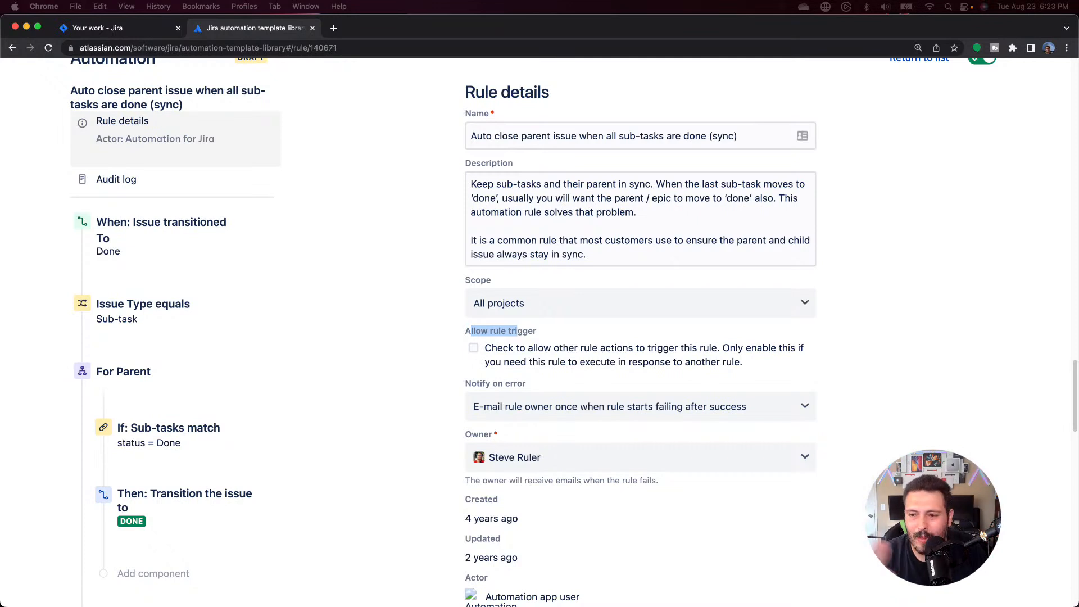
pyautogui.scroll(-3, 573, 332)
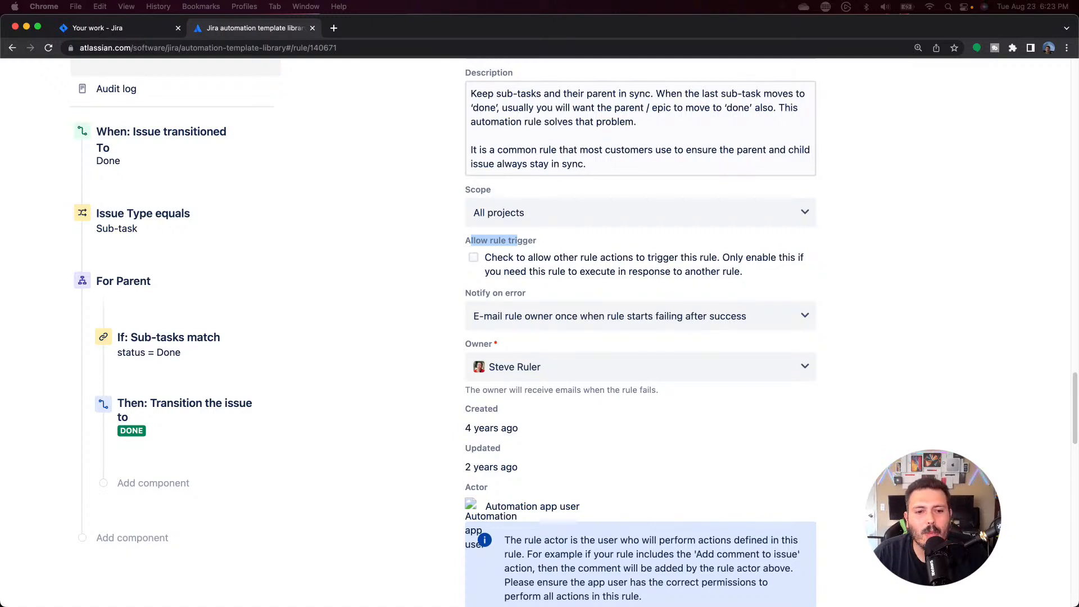
pyautogui.click(540, 318)
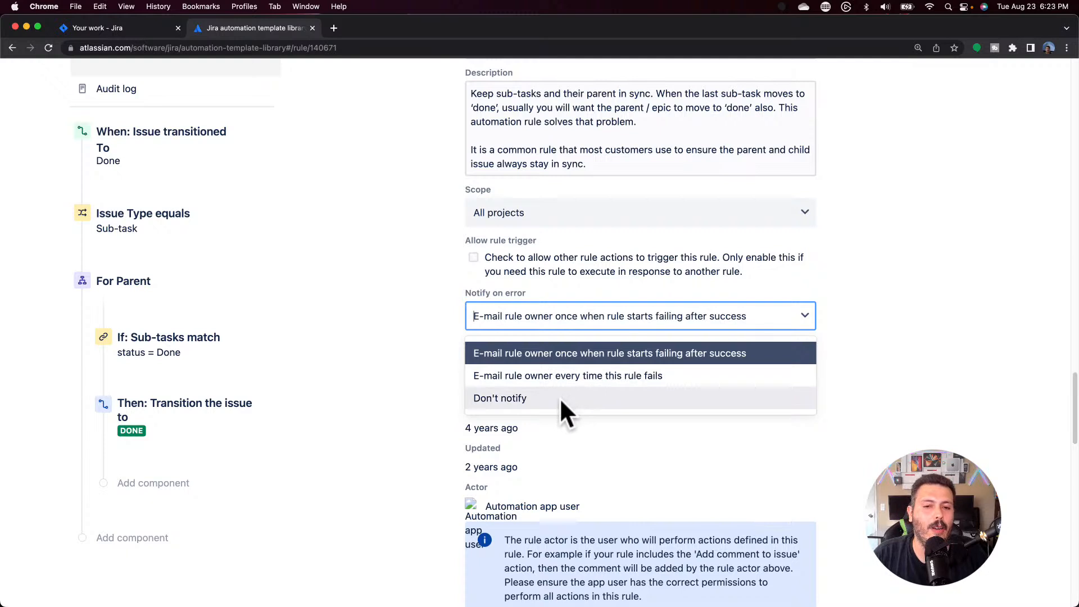
pyautogui.click(581, 352)
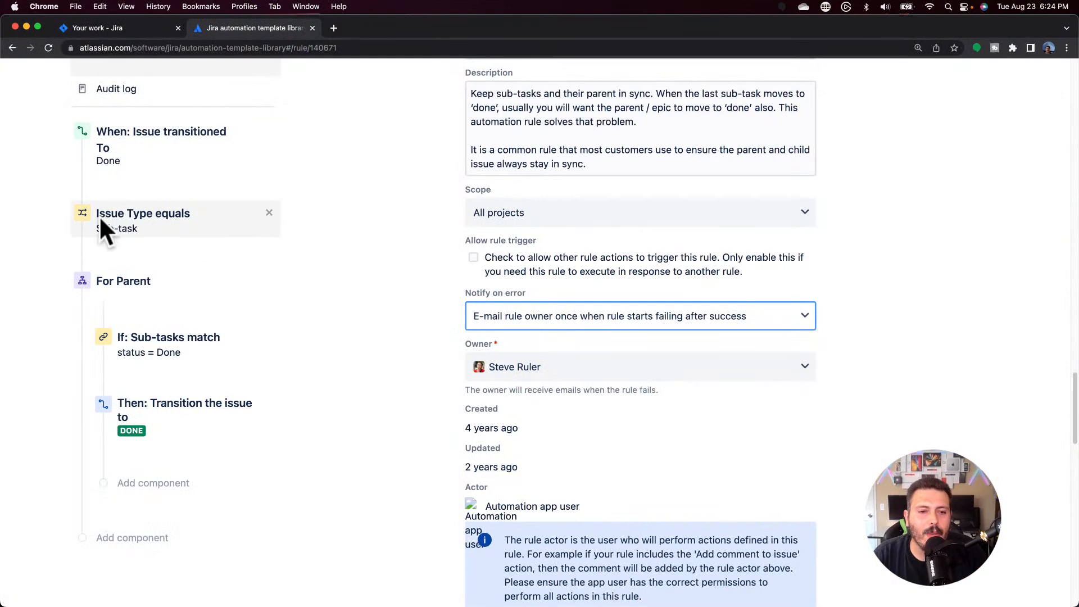
# Step: Review the remaining rule details down to the edit permission, highlighting the Automation app user listed as the actor
pyautogui.scroll(-3, 640, 304)
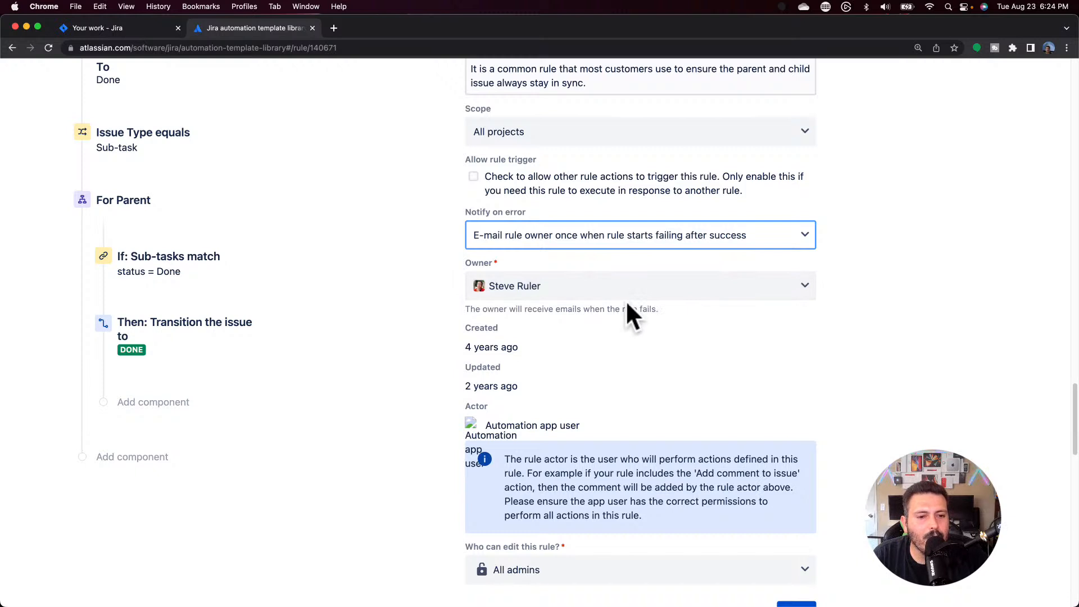
pyautogui.scroll(-1, 625, 299)
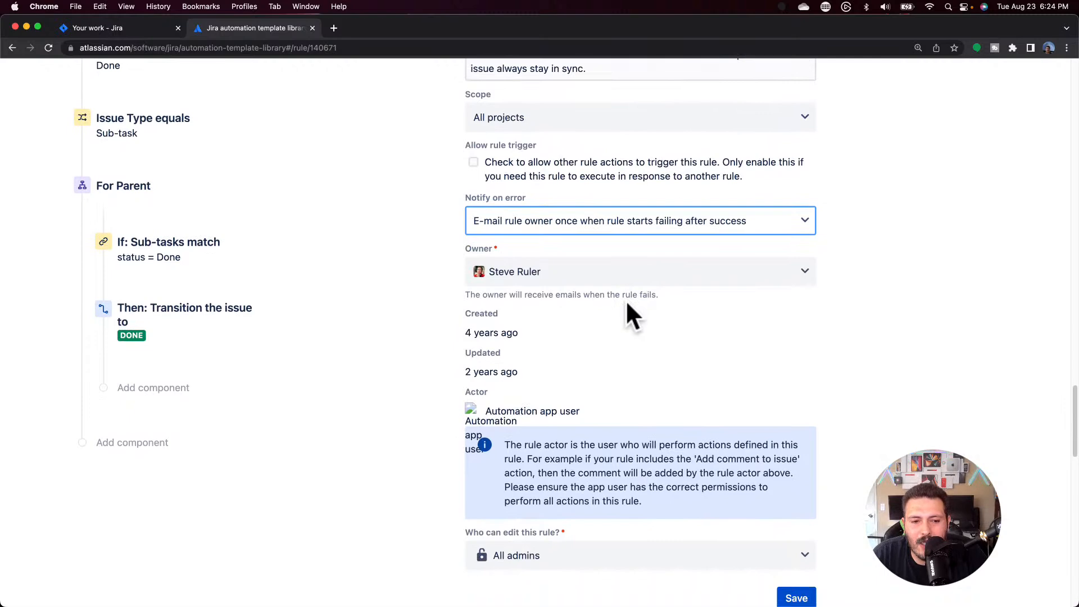
pyautogui.scroll(-5, 626, 304)
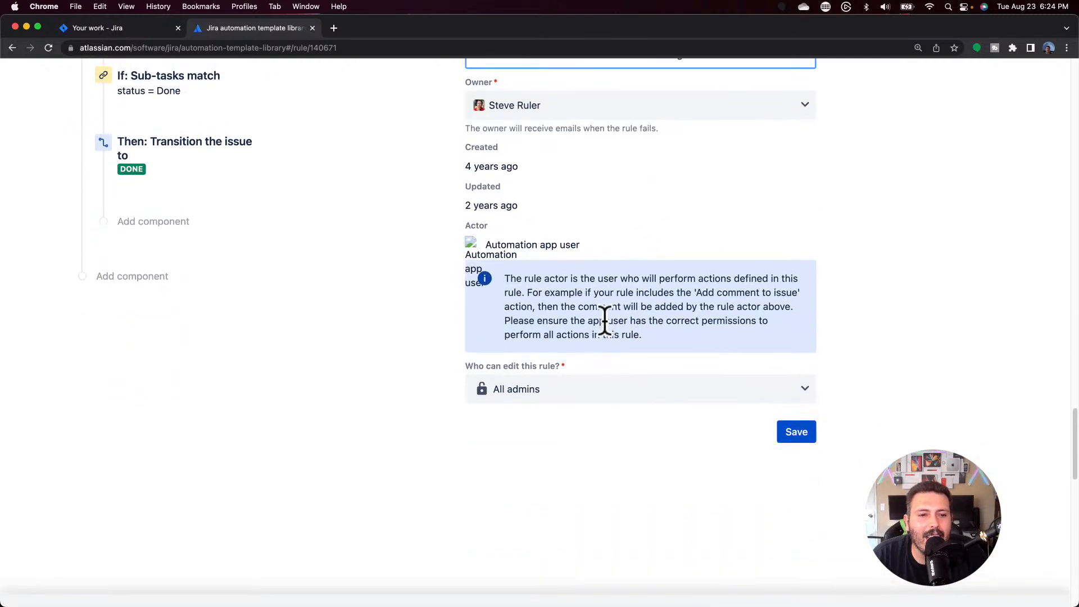
pyautogui.moveTo(496, 245)
pyautogui.mouseDown()
pyautogui.moveTo(543, 253)
pyautogui.moveTo(479, 243)
pyautogui.mouseUp()
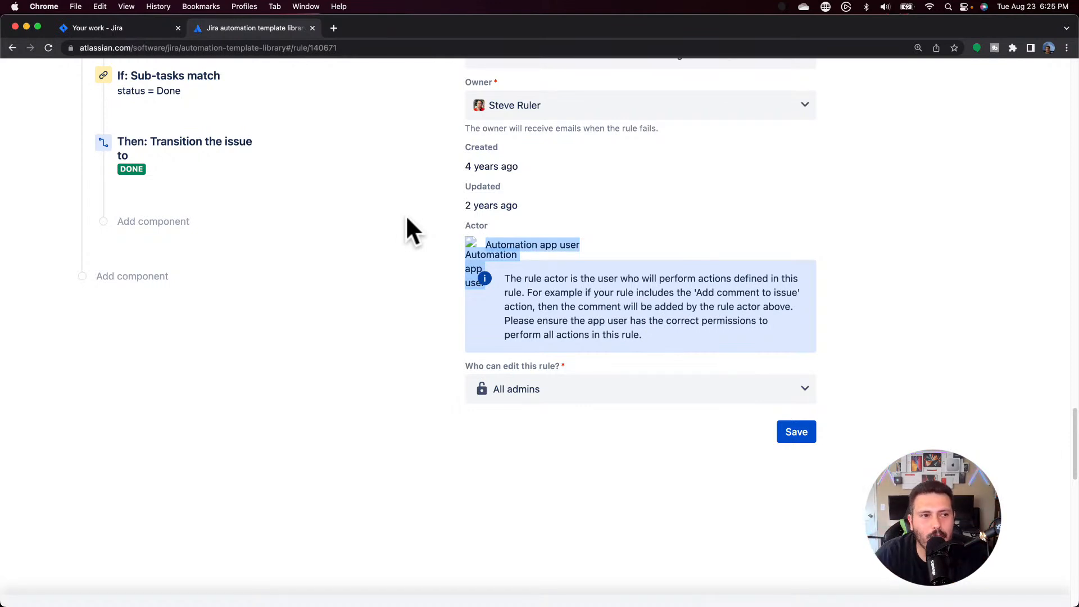
# Step: Switch to the Jira site and open "A Brand New Permission Scheme" from the permission schemes in the issue settings
pyautogui.click(109, 33)
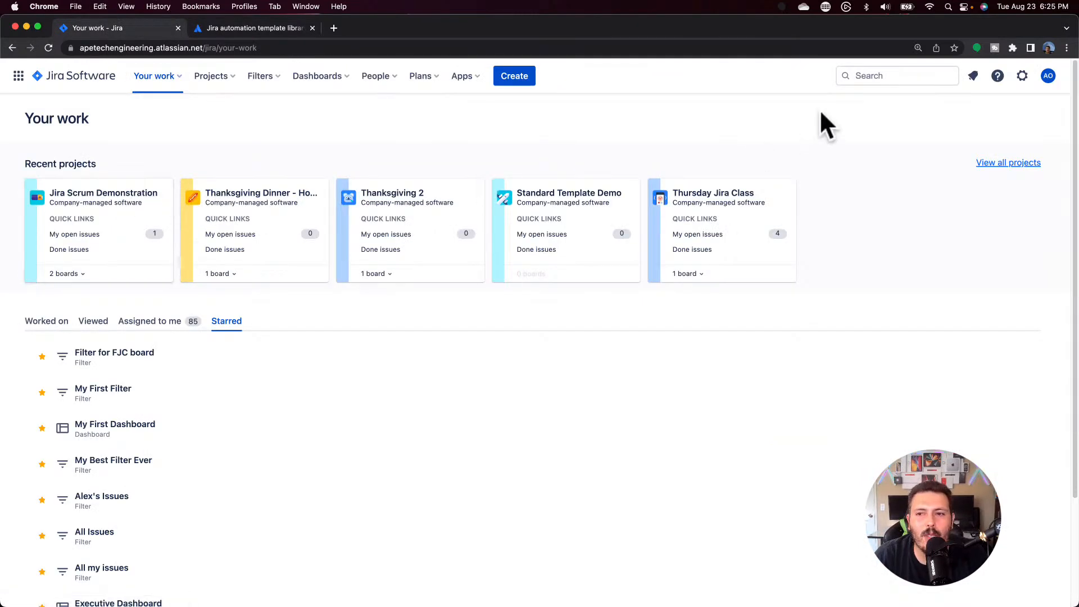
pyautogui.click(1022, 75)
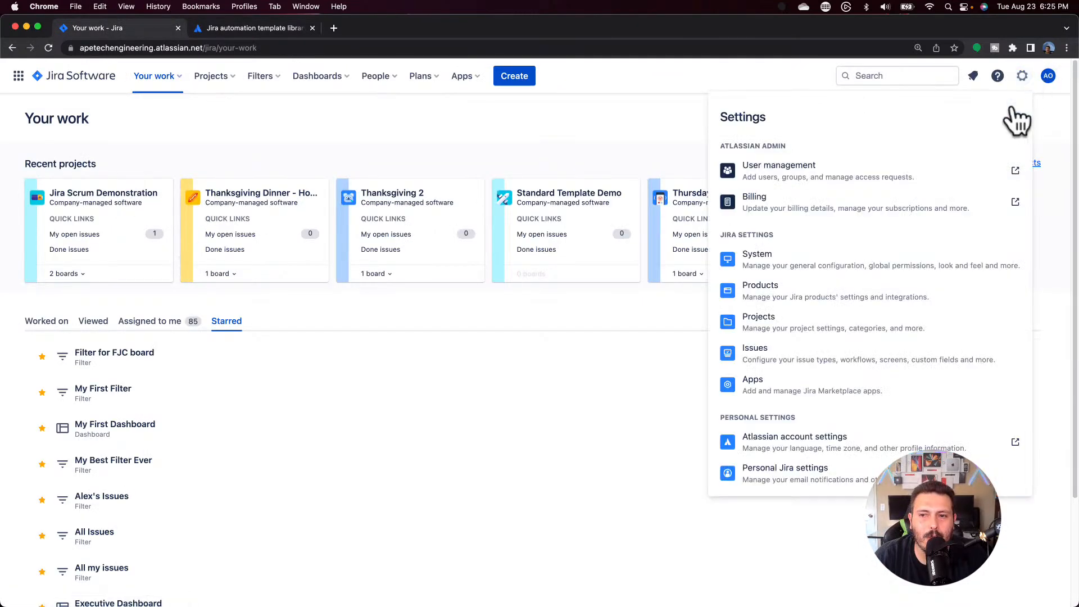
pyautogui.click(850, 361)
pyautogui.scroll(-4, 99, 485)
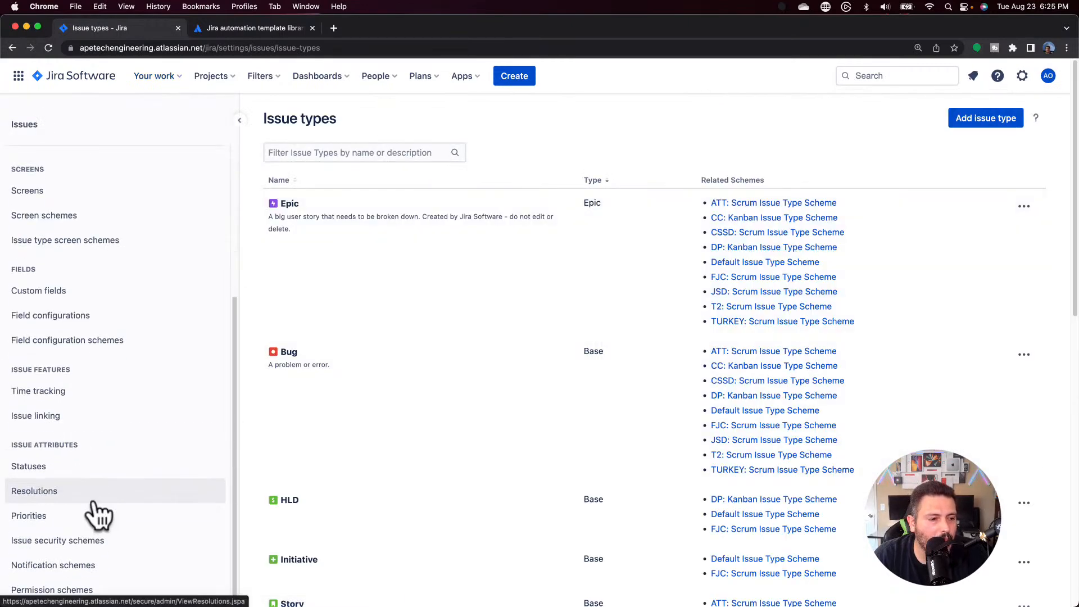
pyautogui.scroll(-4, 56, 557)
pyautogui.click(67, 588)
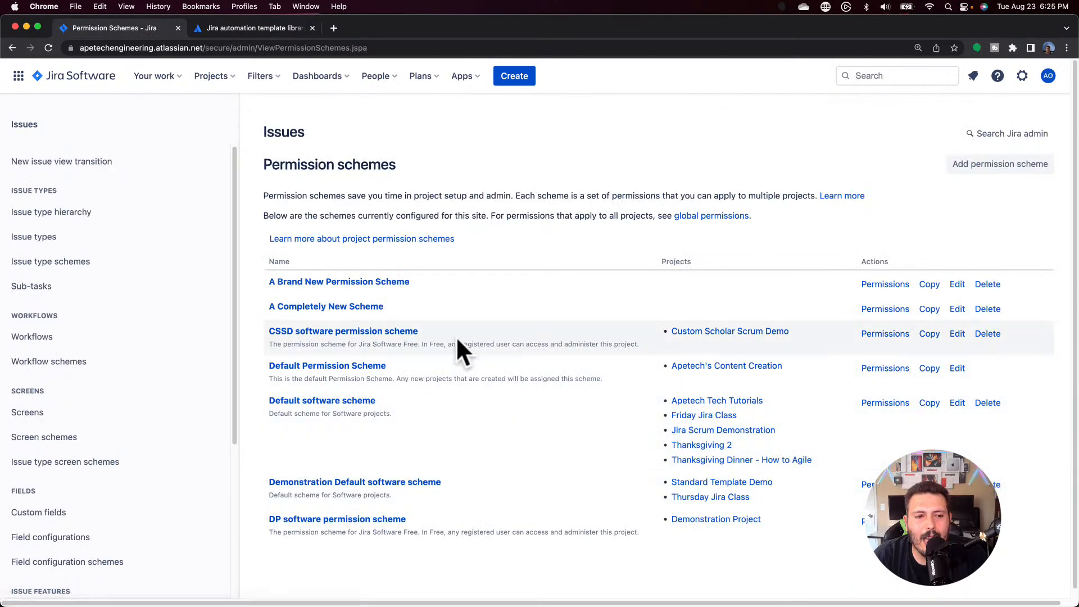
pyautogui.click(396, 282)
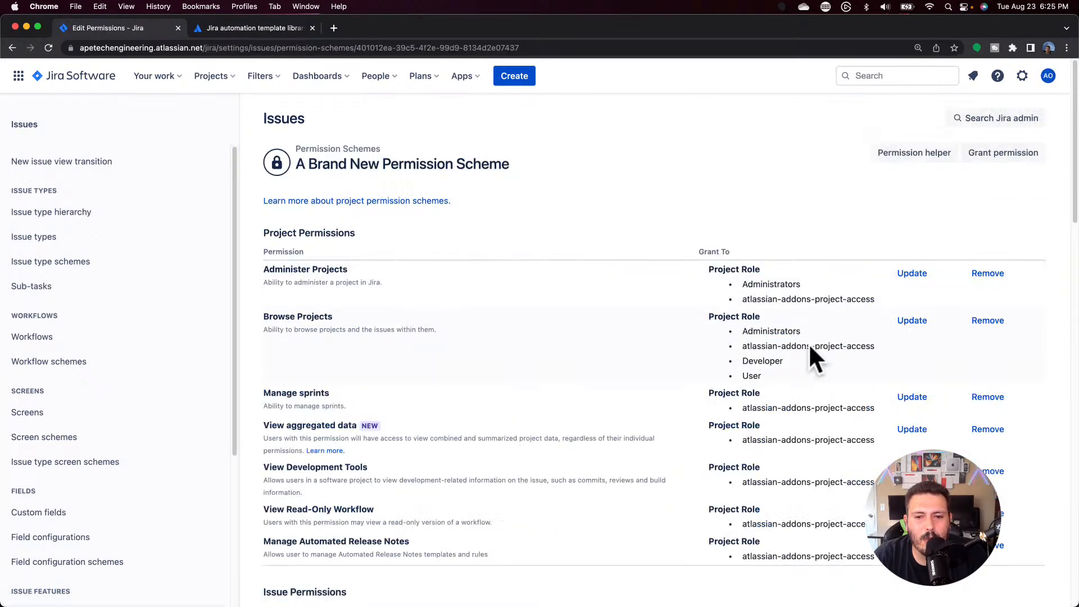
# Step: Compare the atlassian-addons-project-access role under Browse Projects with the actor in the automation rule's details, ending back on the rule
pyautogui.moveTo(741, 346); pyautogui.dragTo(880, 348)
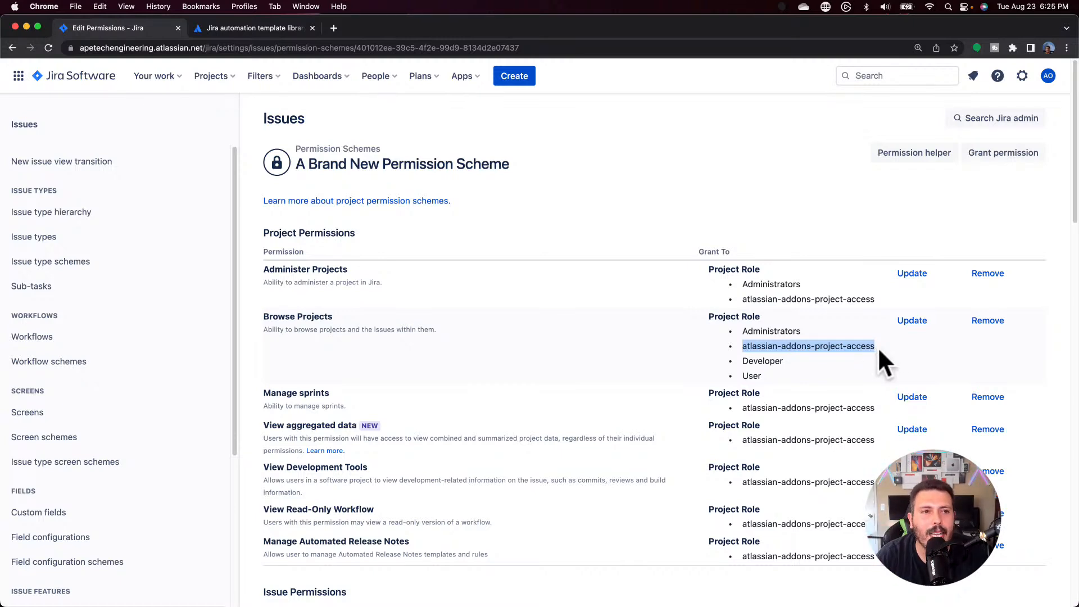
pyautogui.click(233, 28)
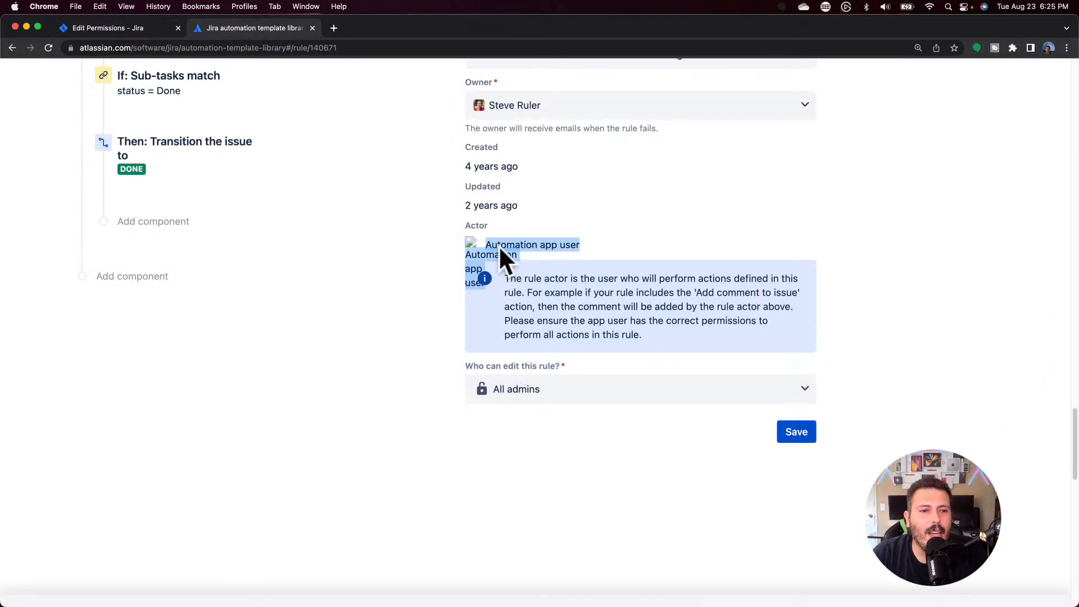
pyautogui.click(112, 28)
pyautogui.moveTo(773, 362); pyautogui.dragTo(888, 351)
pyautogui.click(834, 349)
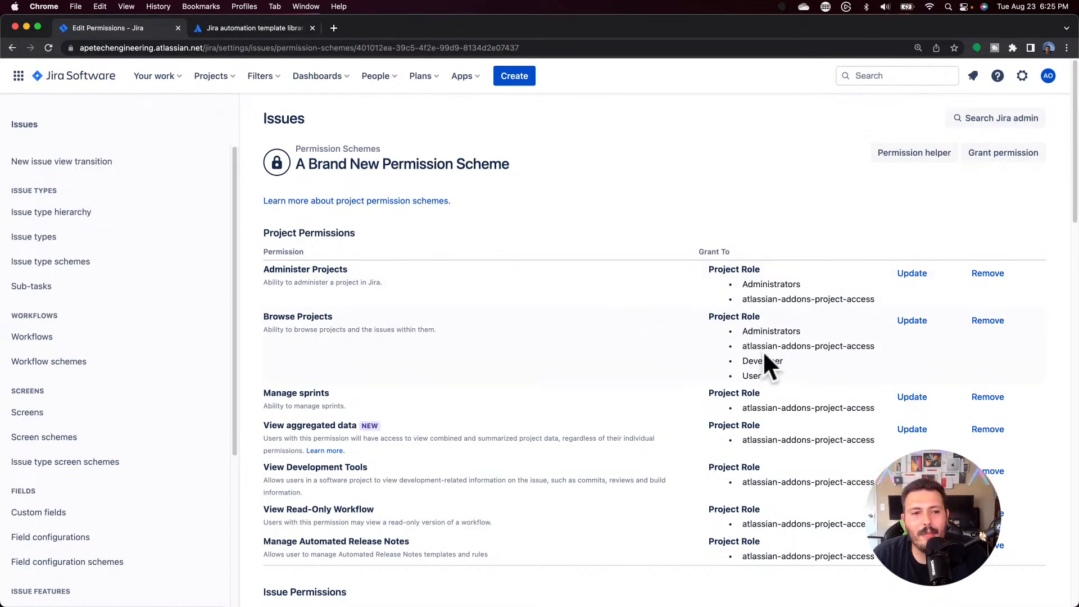
pyautogui.click(276, 34)
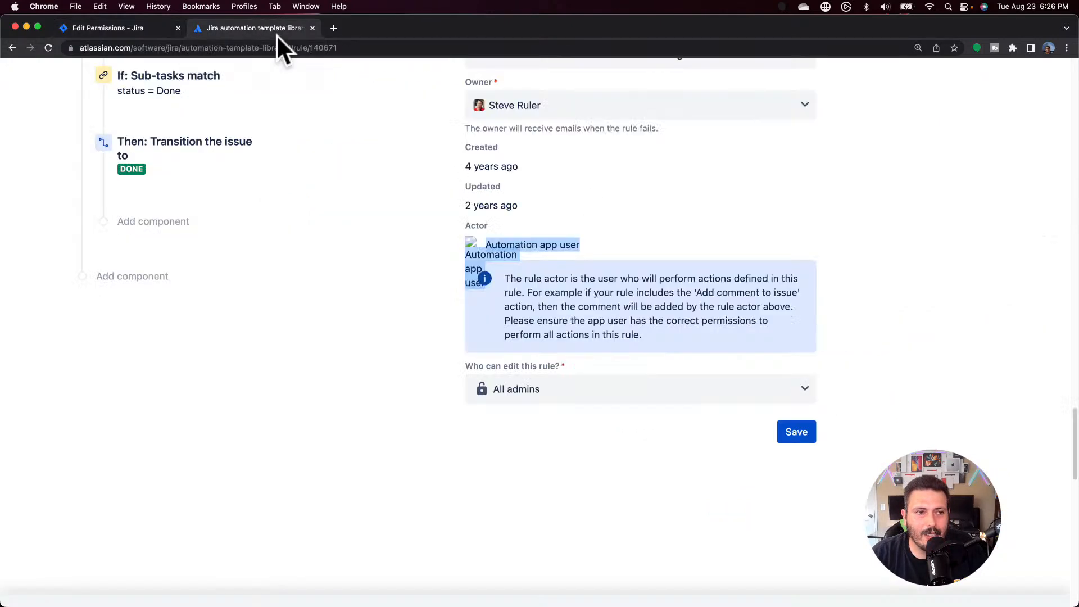
pyautogui.click(119, 31)
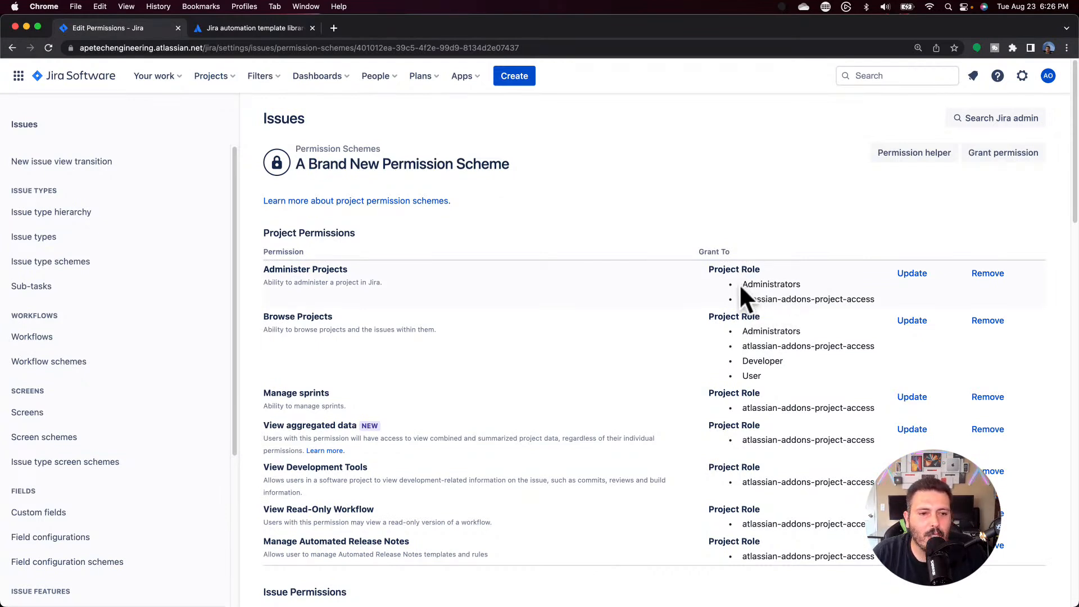
pyautogui.click(284, 28)
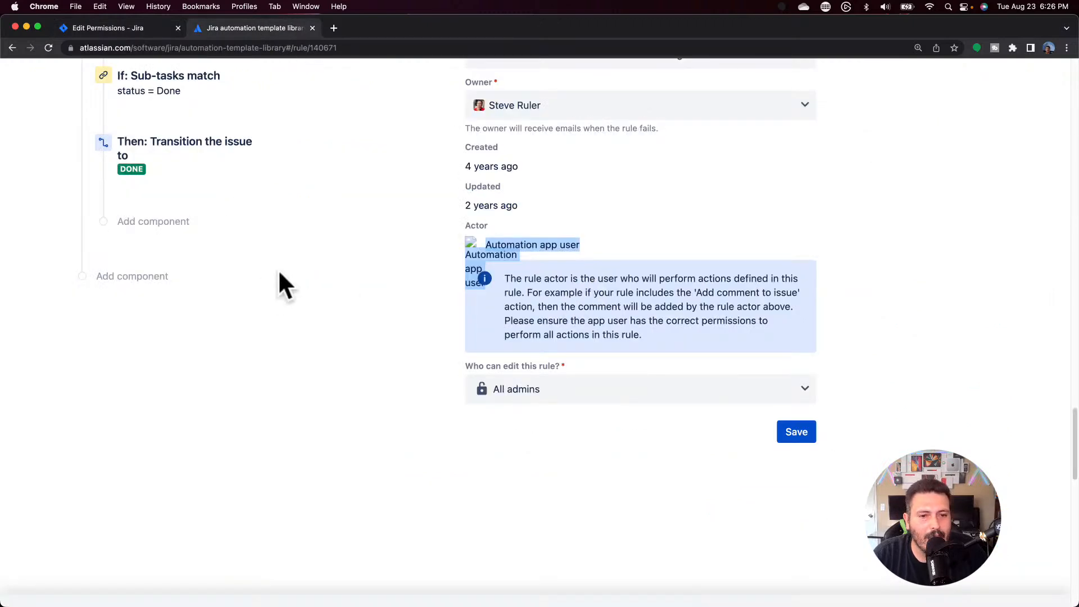
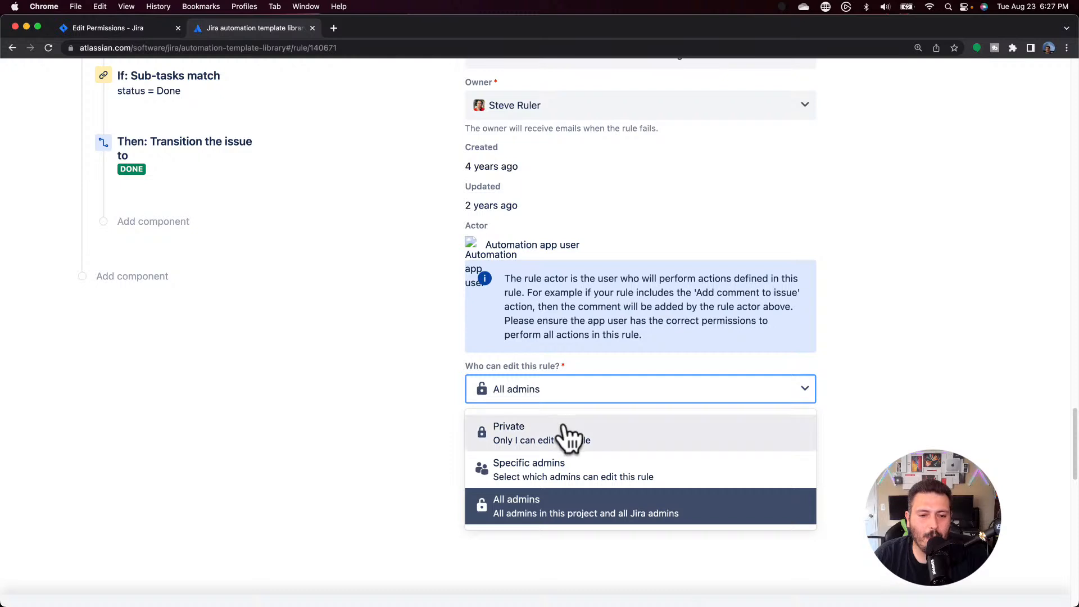
# Step: Set who can edit the rule to All admins and return to the start of the rule details
pyautogui.click(728, 508)
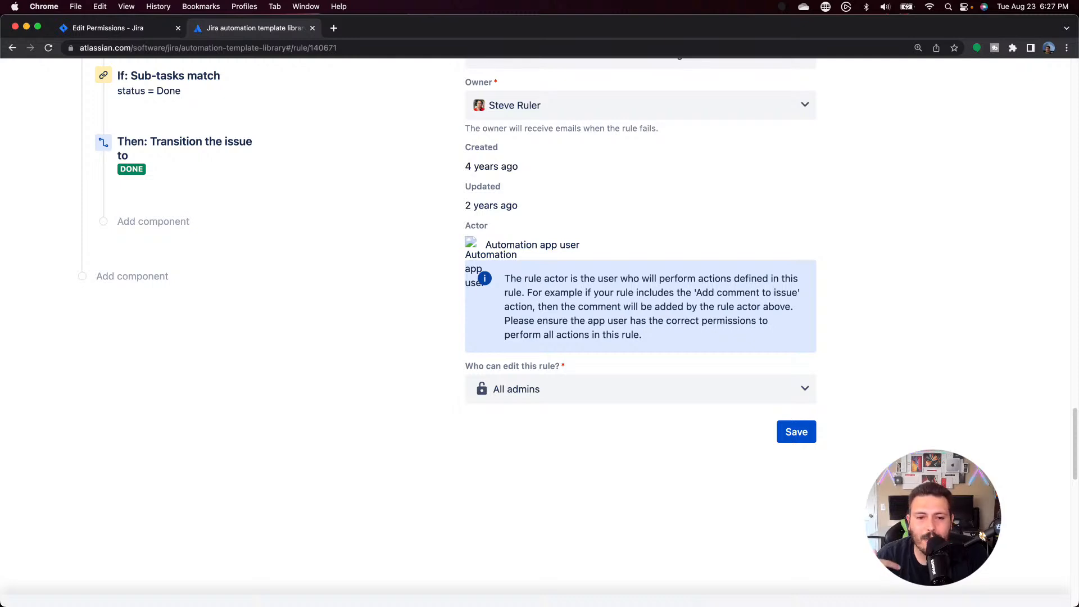
pyautogui.scroll(-3, 847, 444)
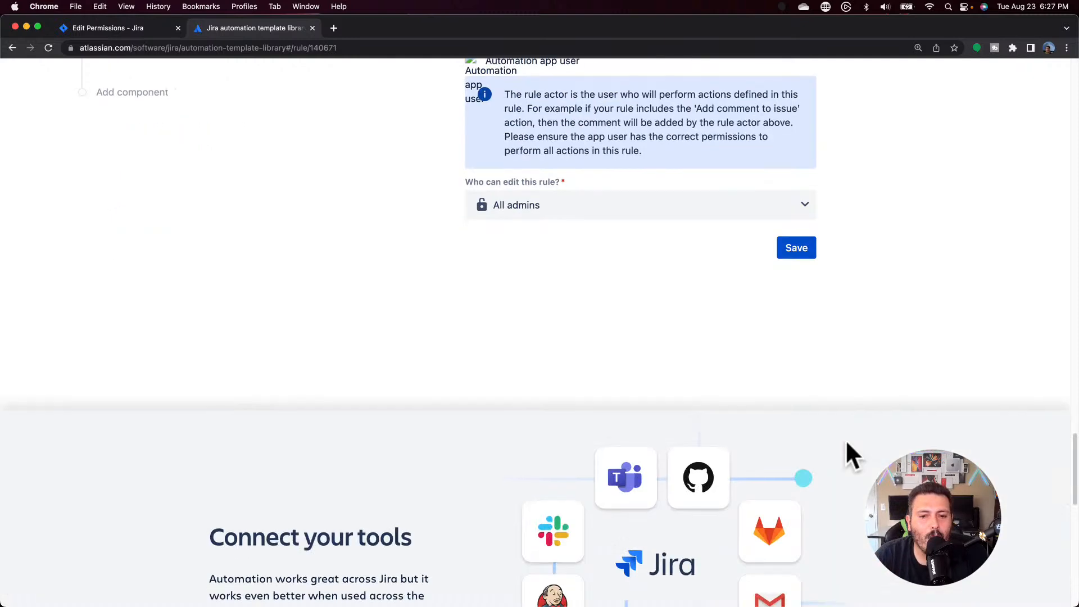
pyautogui.scroll(2, 847, 443)
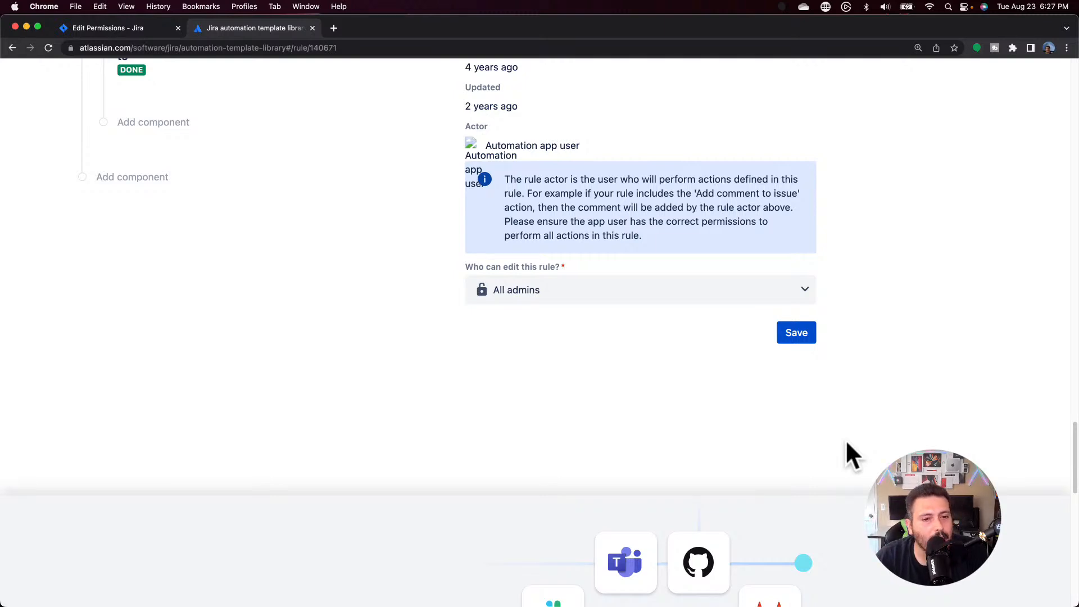
pyautogui.scroll(5, 846, 444)
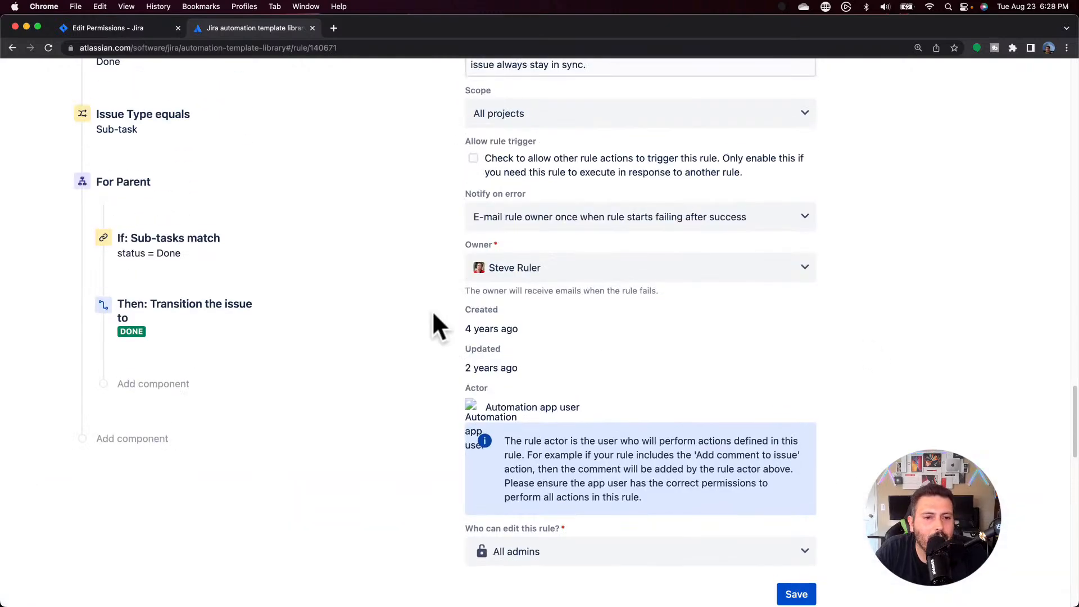
pyautogui.scroll(7, 433, 321)
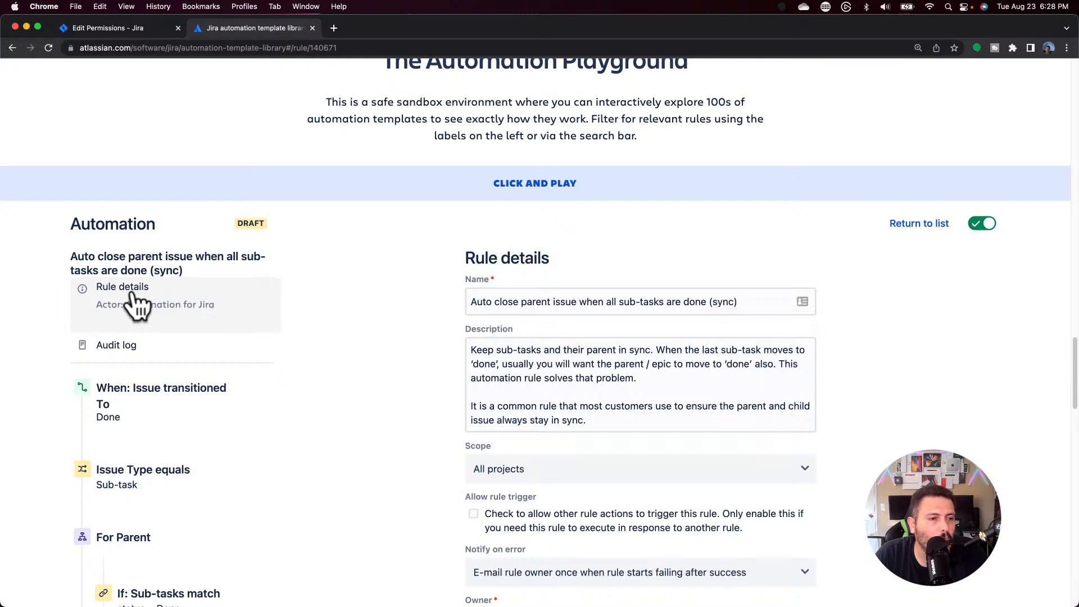
# Step: Open the audit log of the sub-task auto-close rule and look through the page for its entries
pyautogui.scroll(-2, 843, 329)
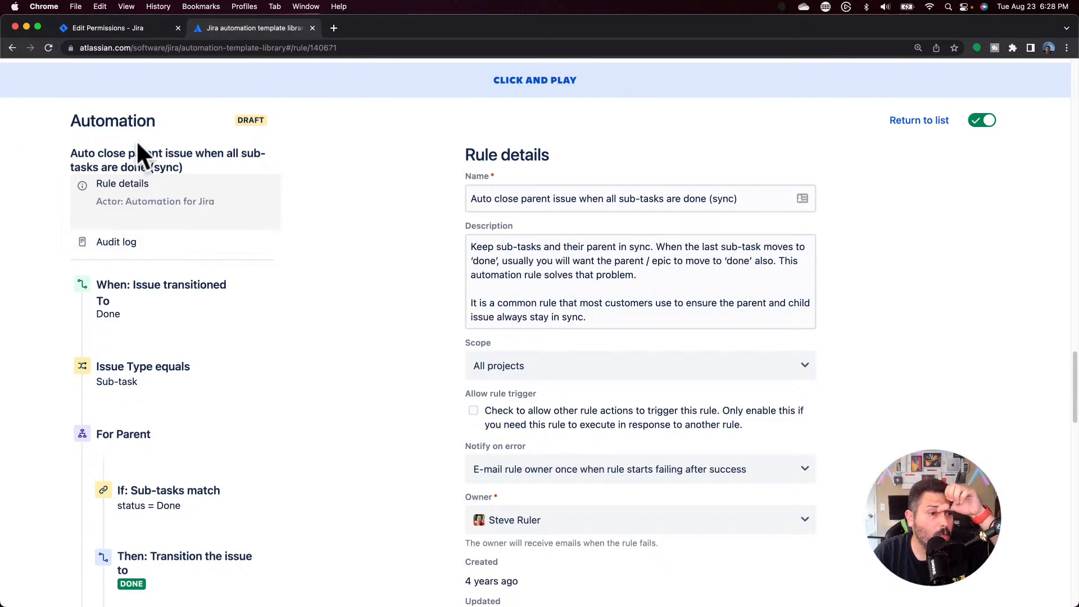
pyautogui.click(148, 240)
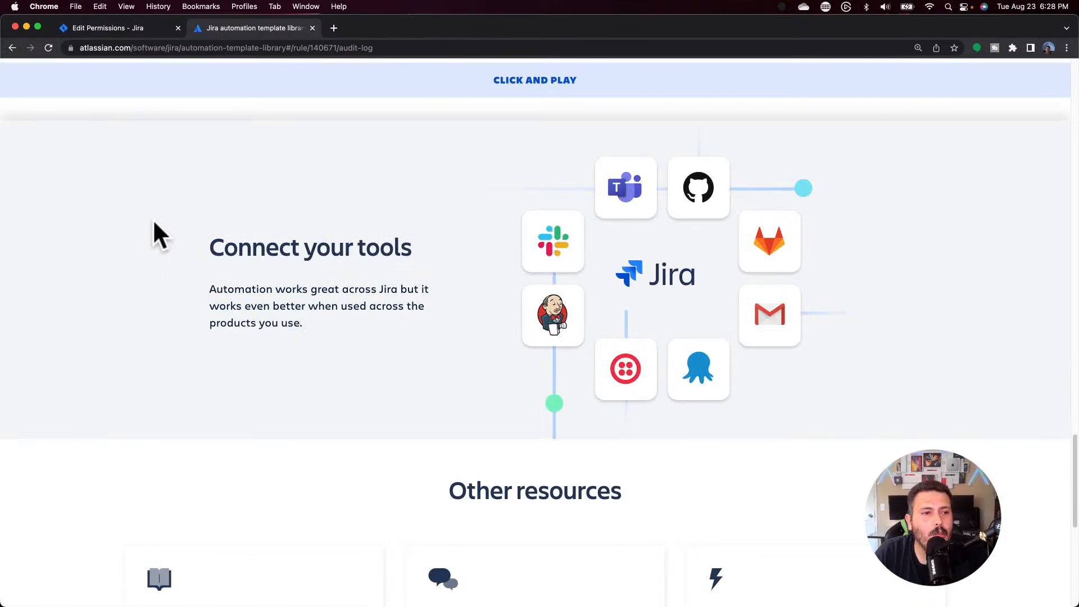
pyautogui.scroll(-7, 255, 264)
pyautogui.scroll(15, 285, 277)
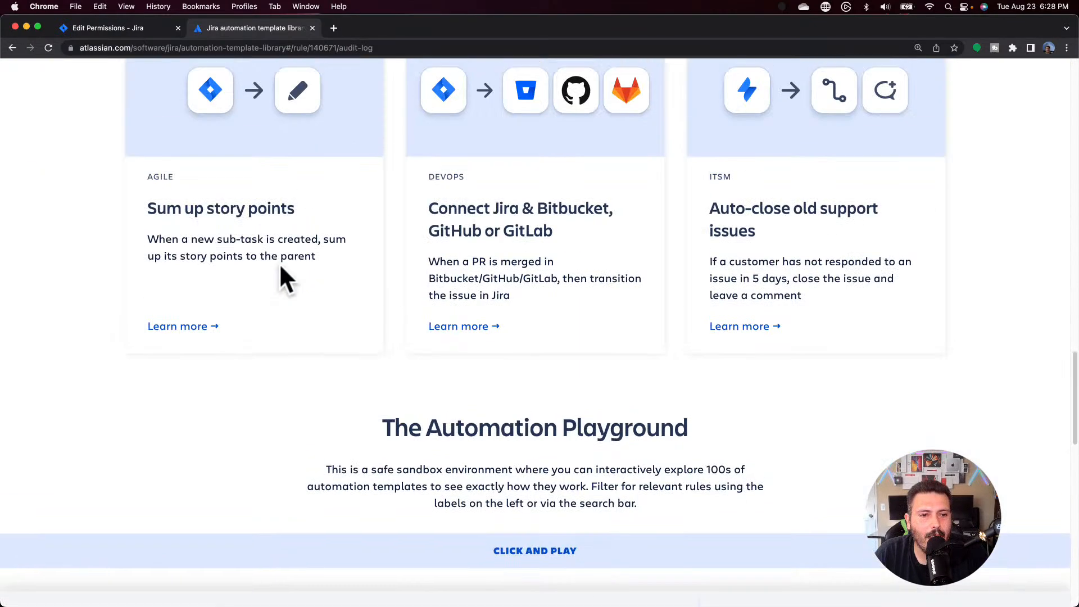
pyautogui.scroll(8, 284, 276)
pyautogui.scroll(-8, 284, 277)
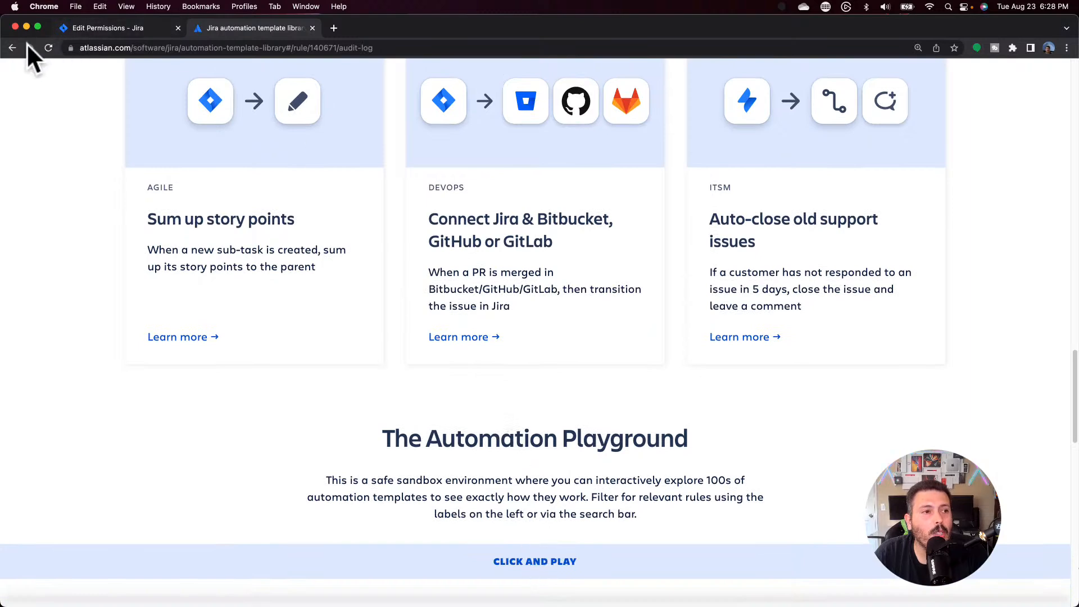
# Step: Go back to the automation template library's rule list and reload it to bring up the Automation Playground rules
pyautogui.click(48, 48)
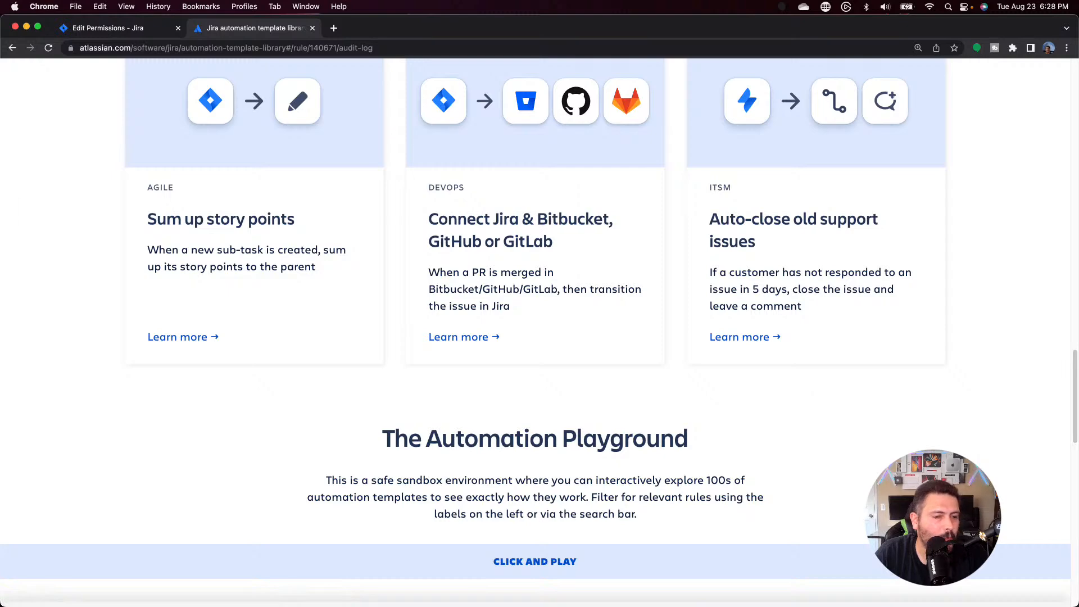
pyautogui.click(11, 48)
pyautogui.scroll(-5, 464, 303)
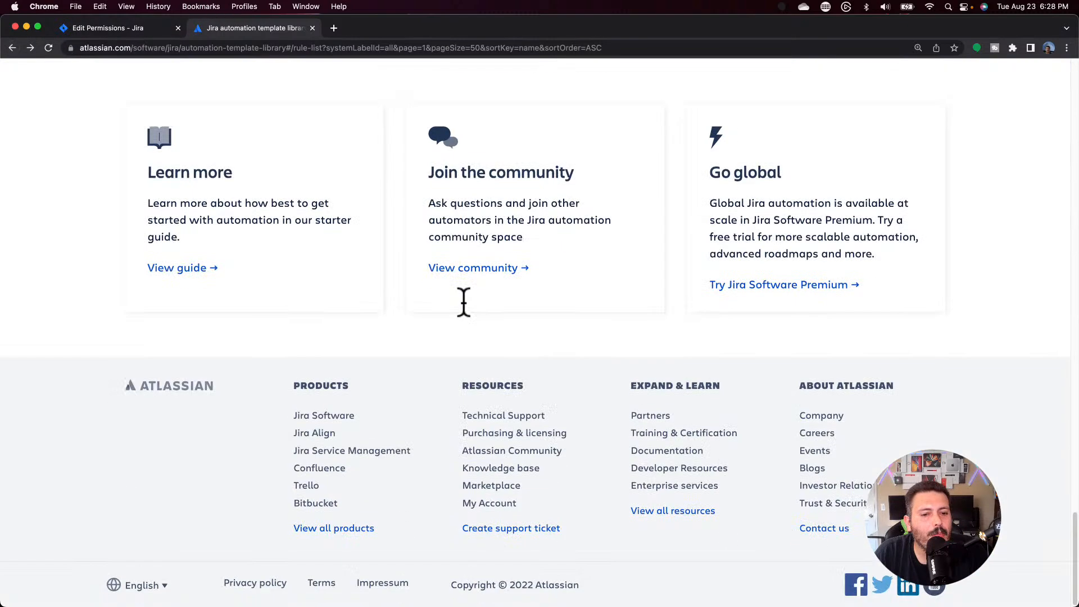
pyautogui.scroll(15, 464, 303)
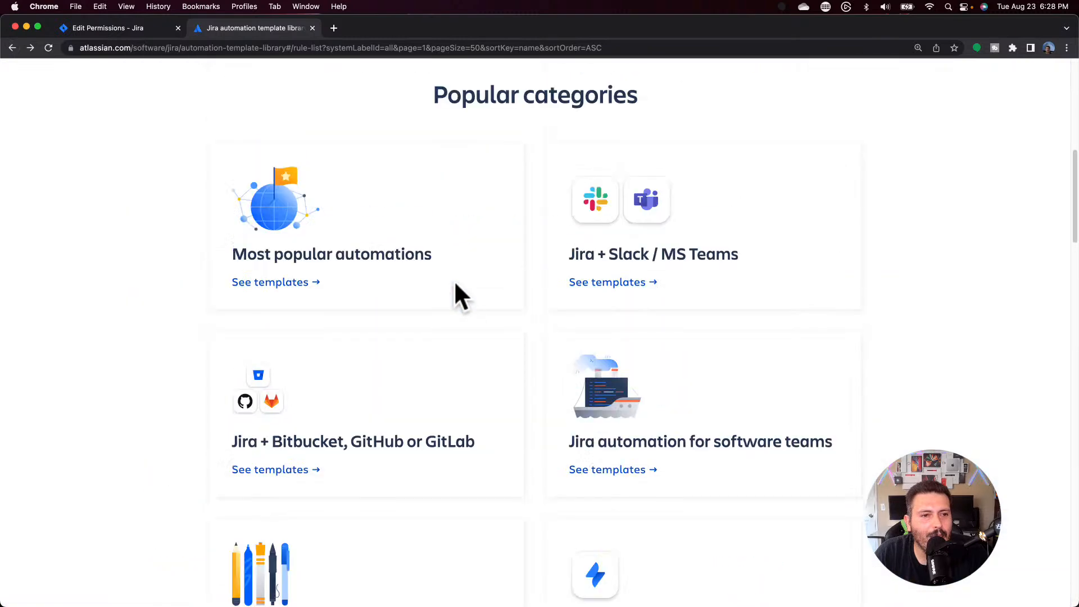
pyautogui.click(48, 48)
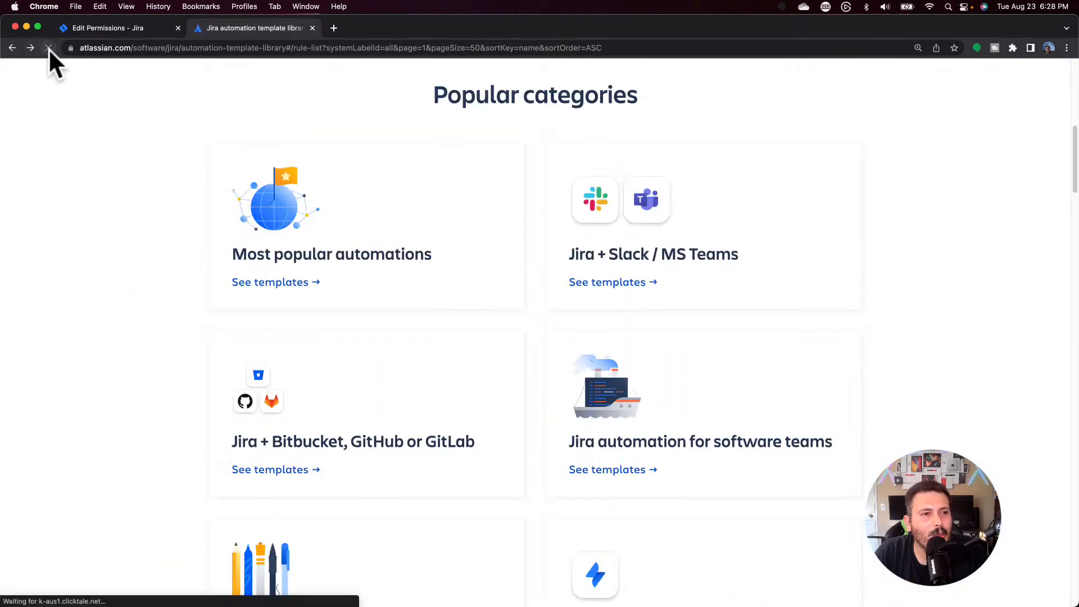
pyautogui.scroll(10, 471, 271)
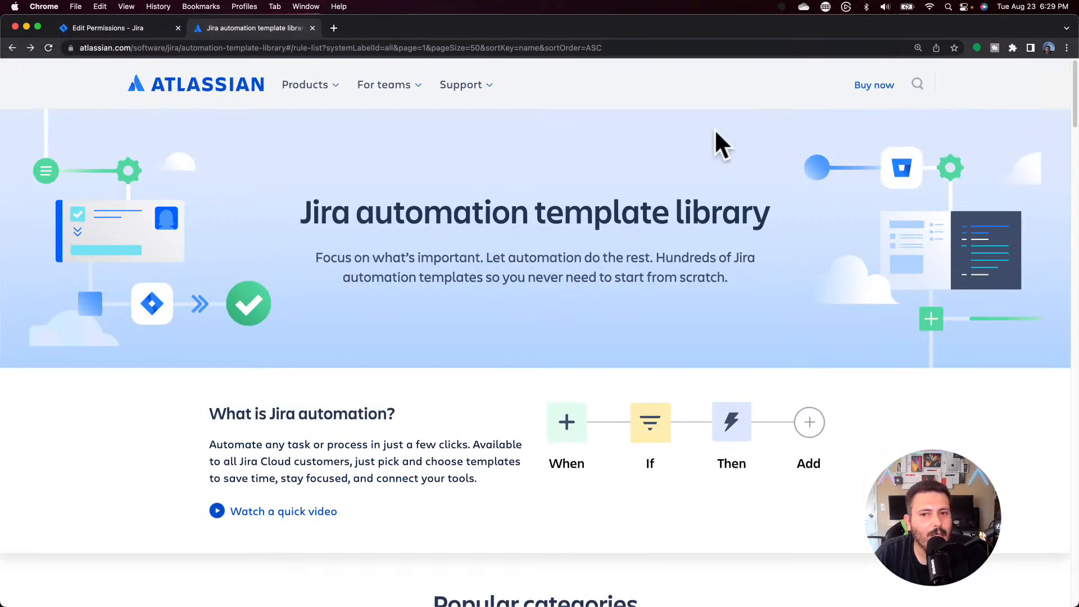
pyautogui.scroll(-20, 605, 264)
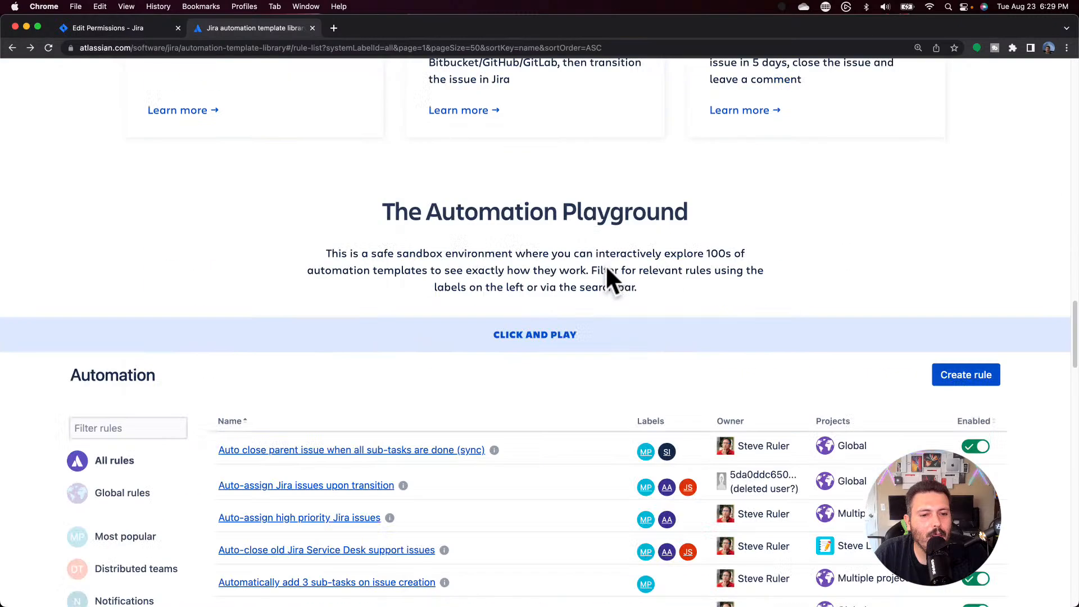
# Step: Filter the Automation Playground rules to Most popular and open the rule "Auto-assign Jira issues upon transition"
pyautogui.scroll(4, 562, 275)
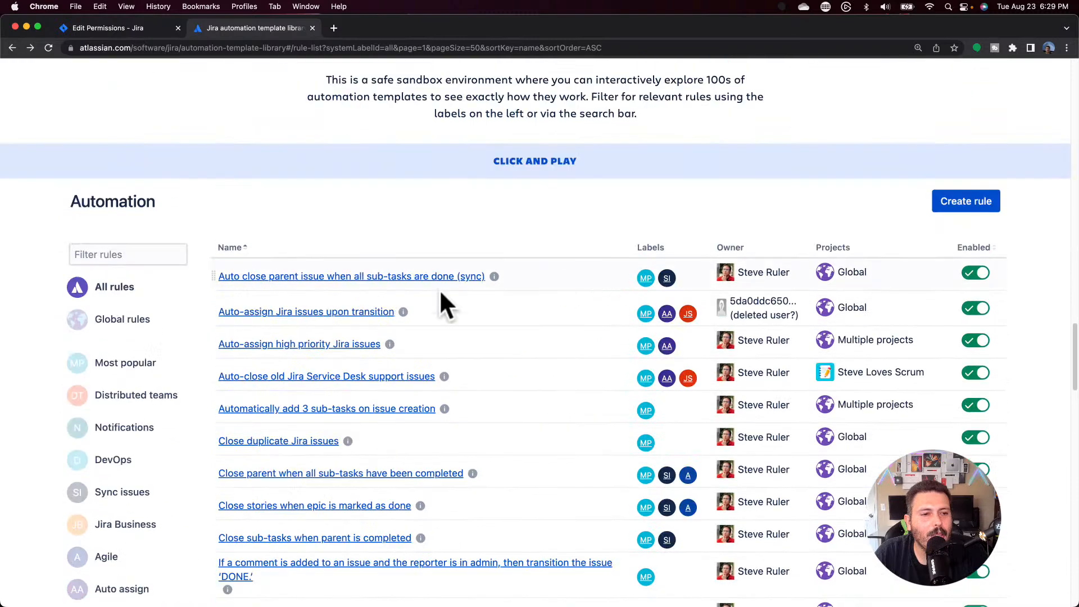
pyautogui.click(128, 365)
pyautogui.click(337, 314)
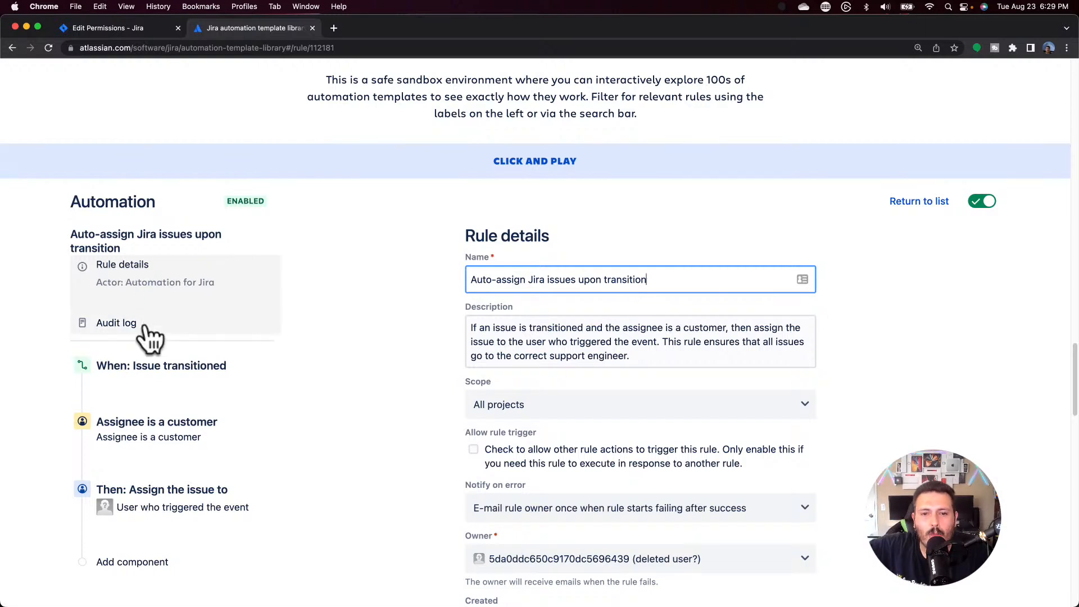
pyautogui.scroll(-2, 152, 340)
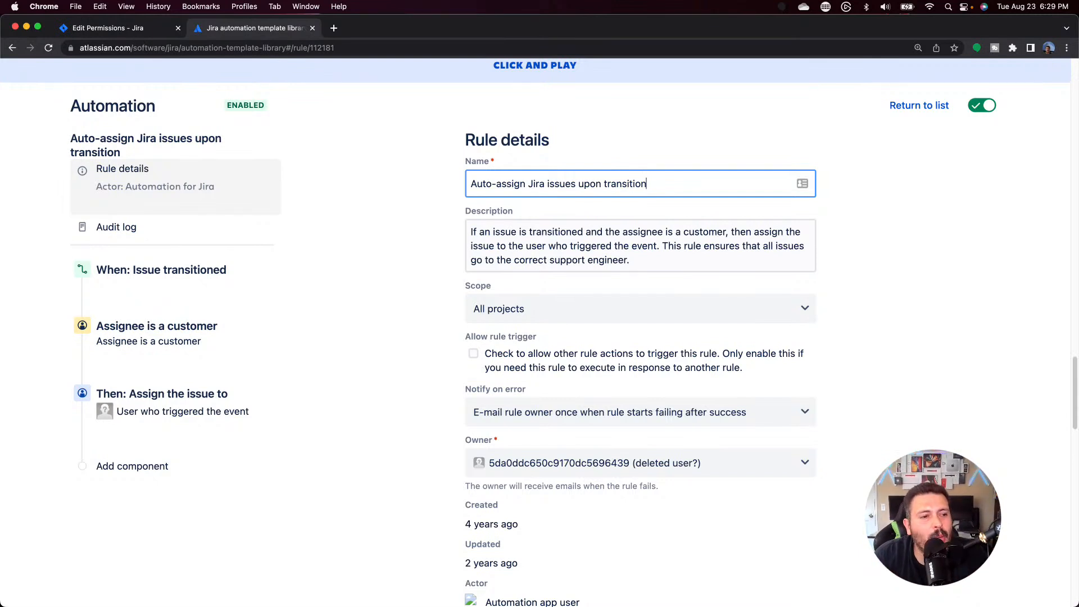
# Step: Examine the rule's Issue transitioned trigger and the statuses offered for its To status, leaving it blank
pyautogui.click(127, 272)
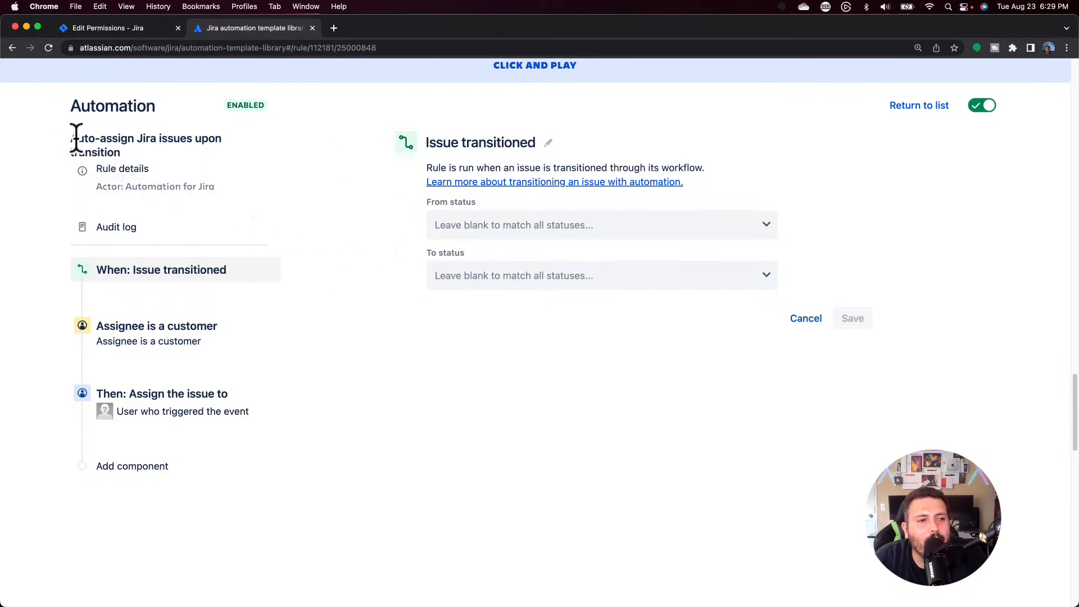
pyautogui.moveTo(74, 139); pyautogui.dragTo(175, 153)
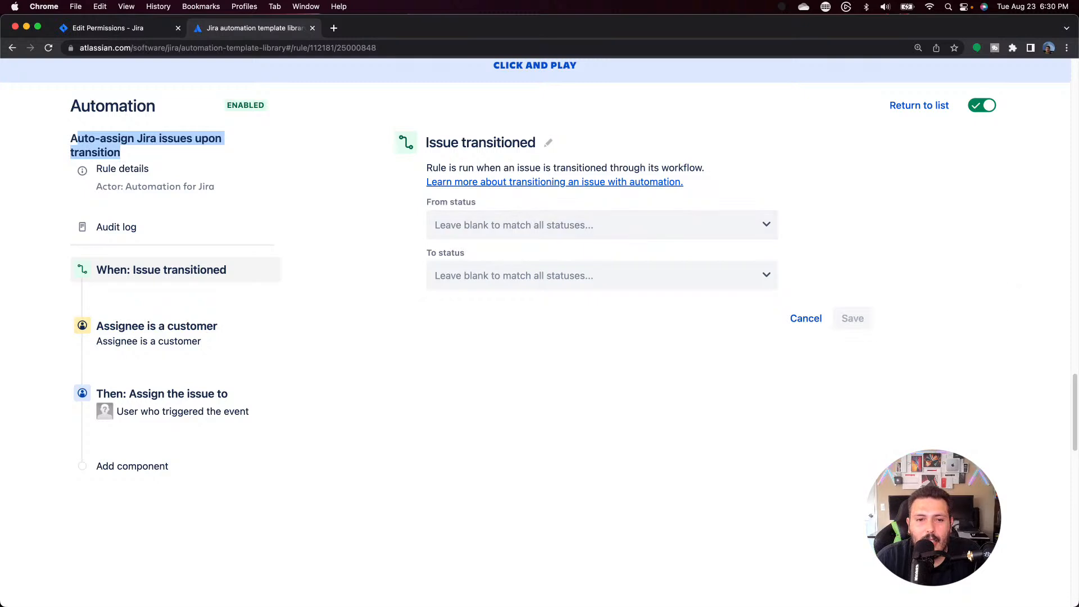
pyautogui.click(501, 282)
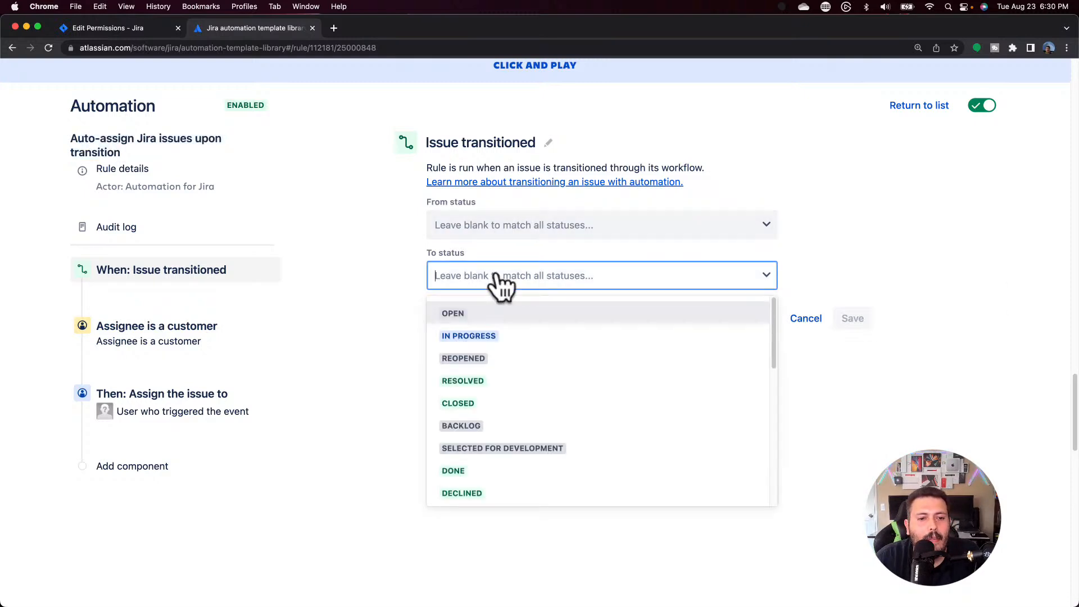
pyautogui.click(535, 276)
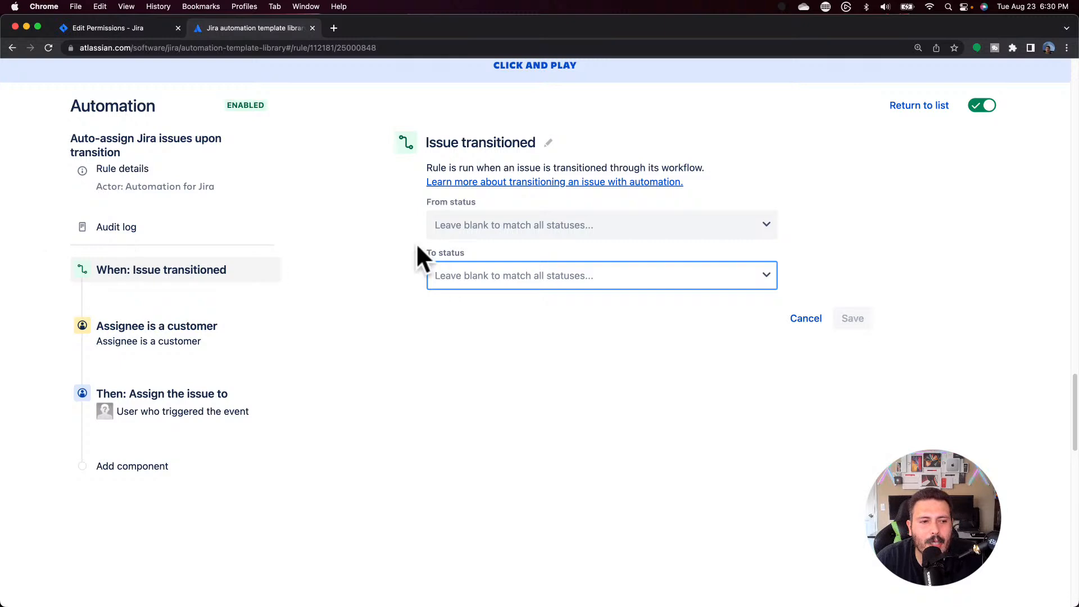
# Step: View the rule's user condition on the assignee and its action that assigns the issue
pyautogui.click(174, 340)
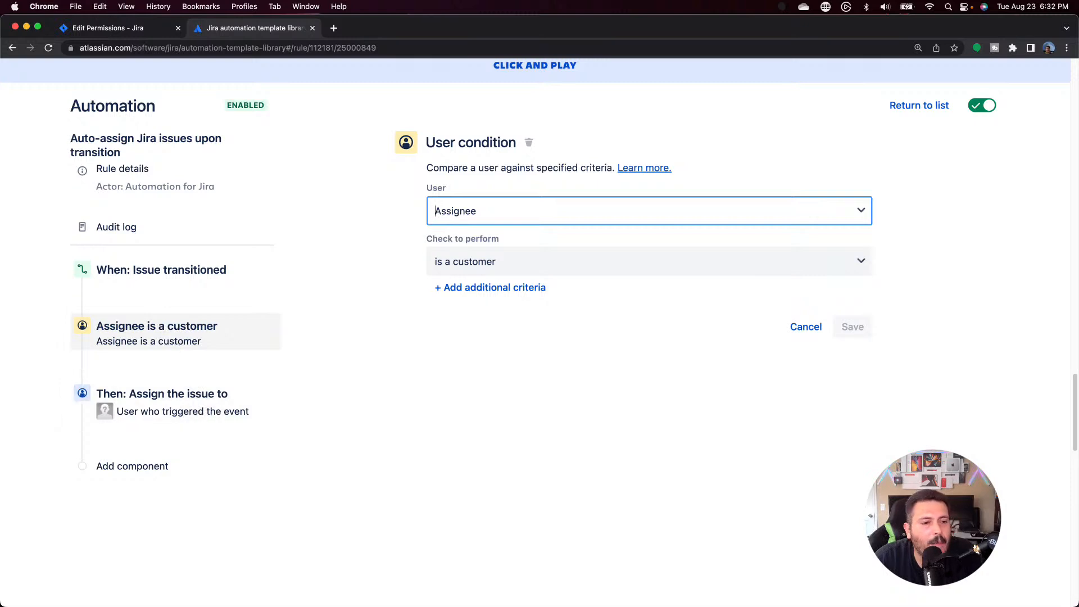
pyautogui.click(191, 413)
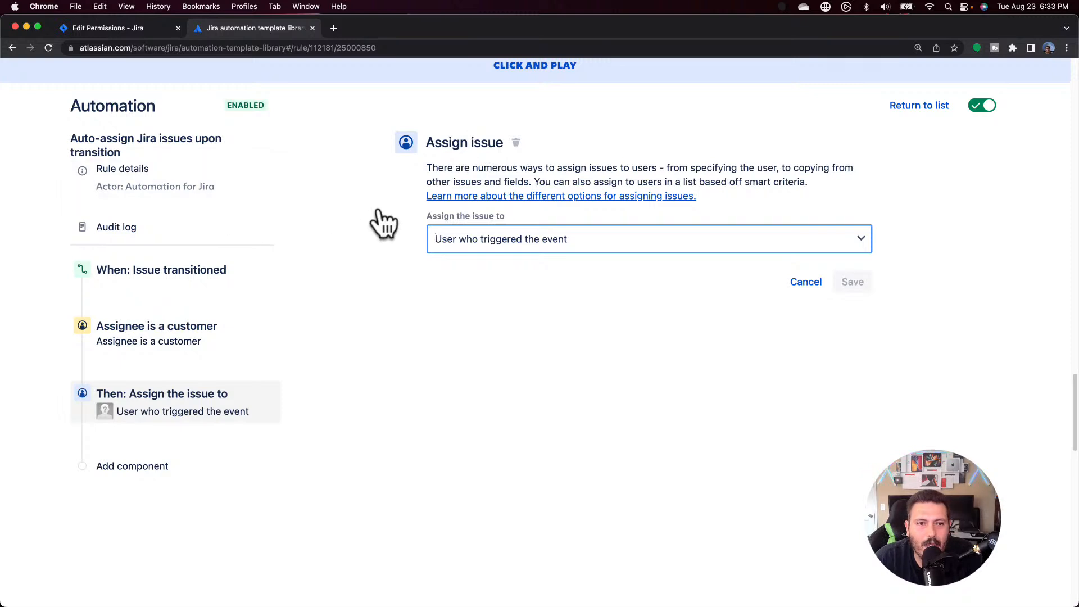
pyautogui.scroll(1, 380, 210)
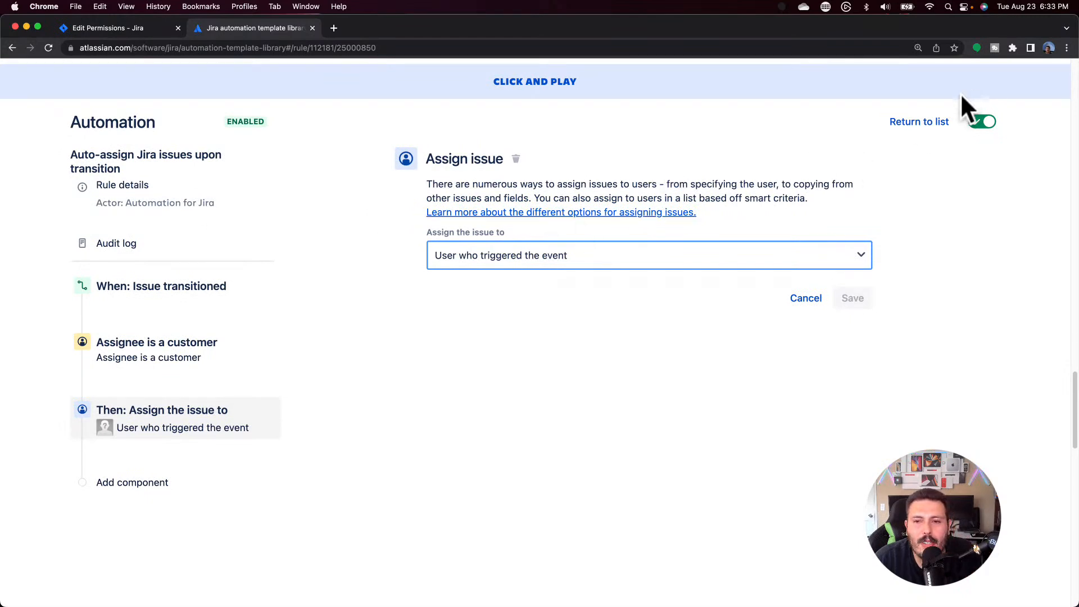
# Step: Return to the rule list, open "Automatically add 3 sub-tasks on issue creation" and look through its rule details
pyautogui.click(913, 124)
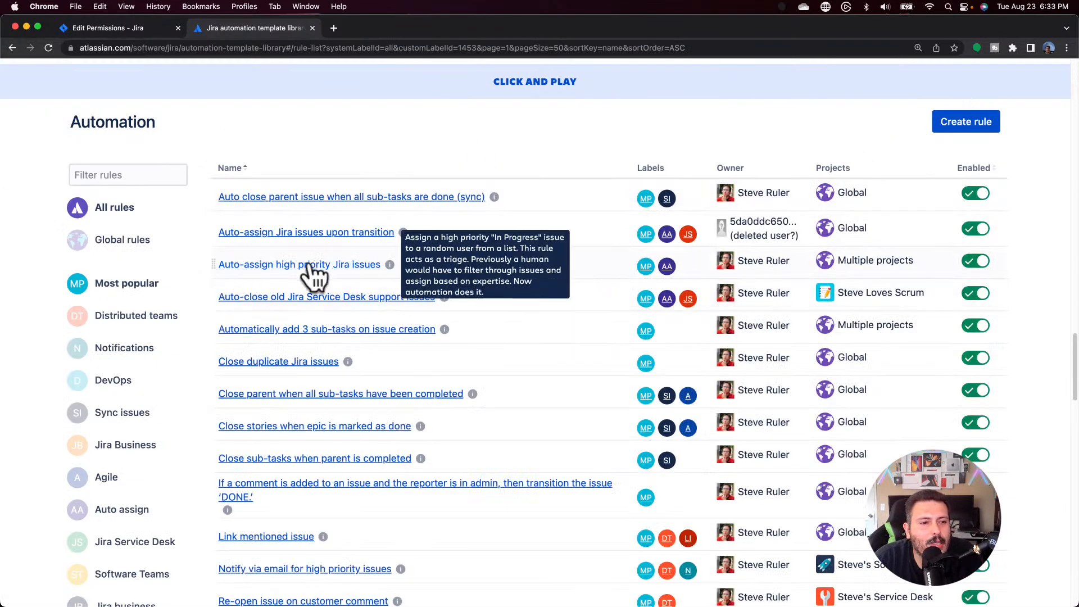
pyautogui.click(308, 330)
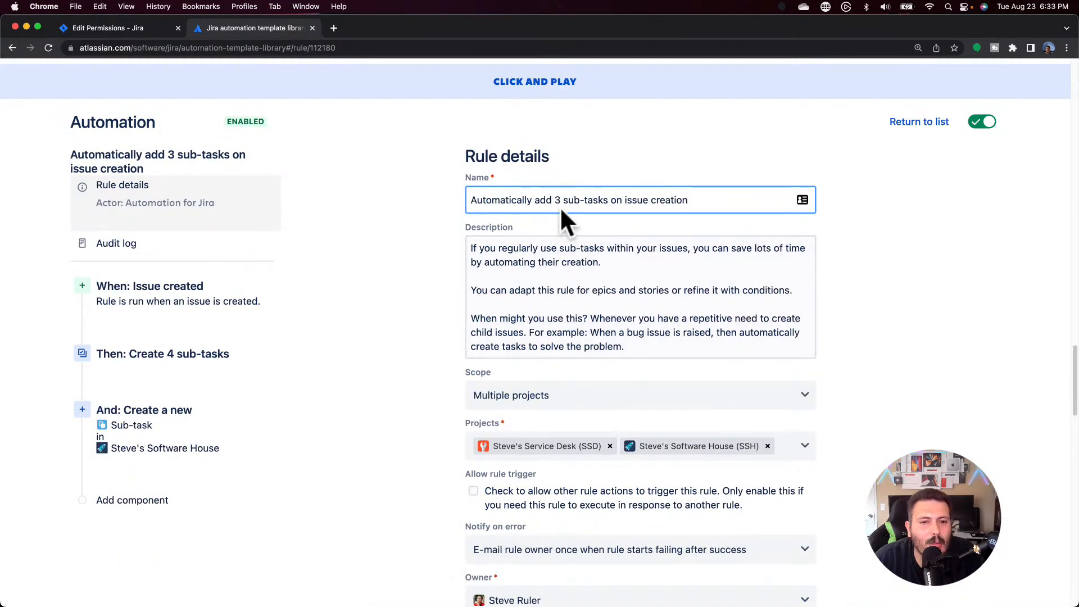
pyautogui.scroll(-1, 561, 208)
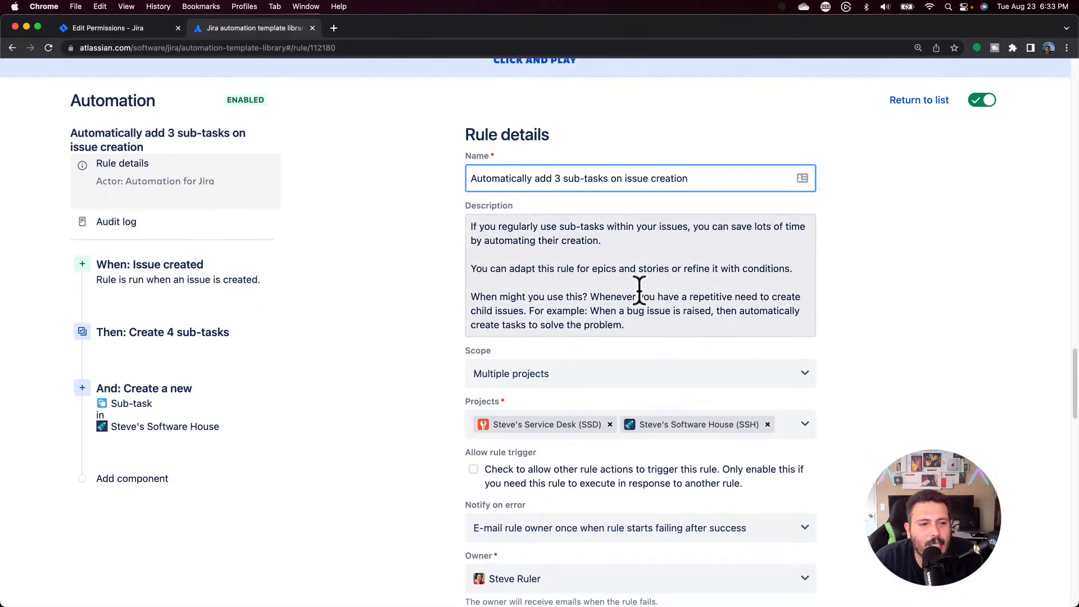
pyautogui.scroll(-3, 639, 289)
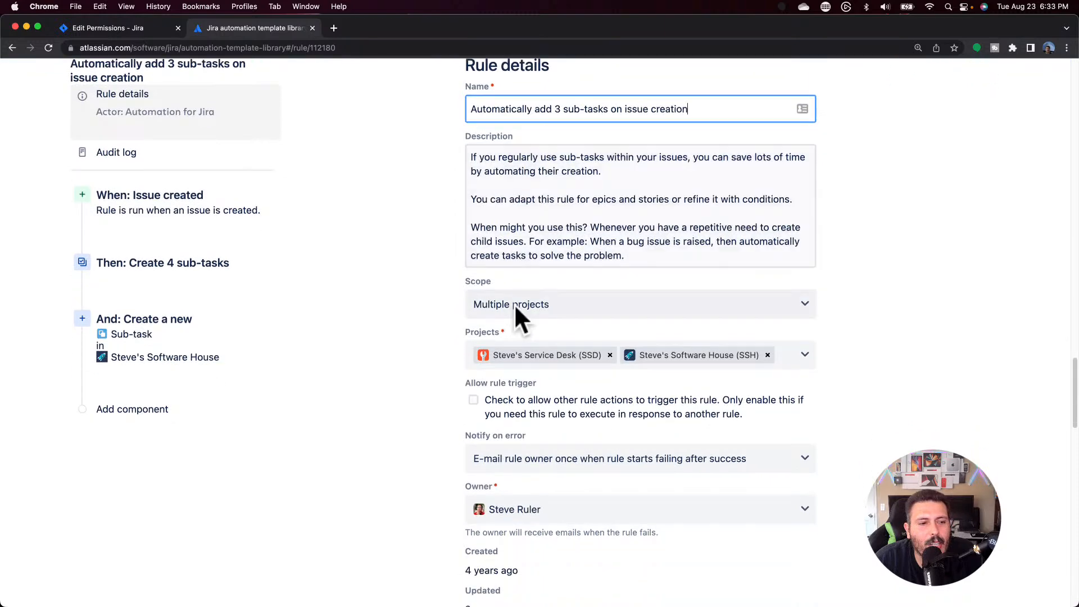
# Step: Review the summaries in the rule's Create sub-tasks action and the settings of its additional Create issue action
pyautogui.click(171, 270)
pyautogui.scroll(4, 646, 317)
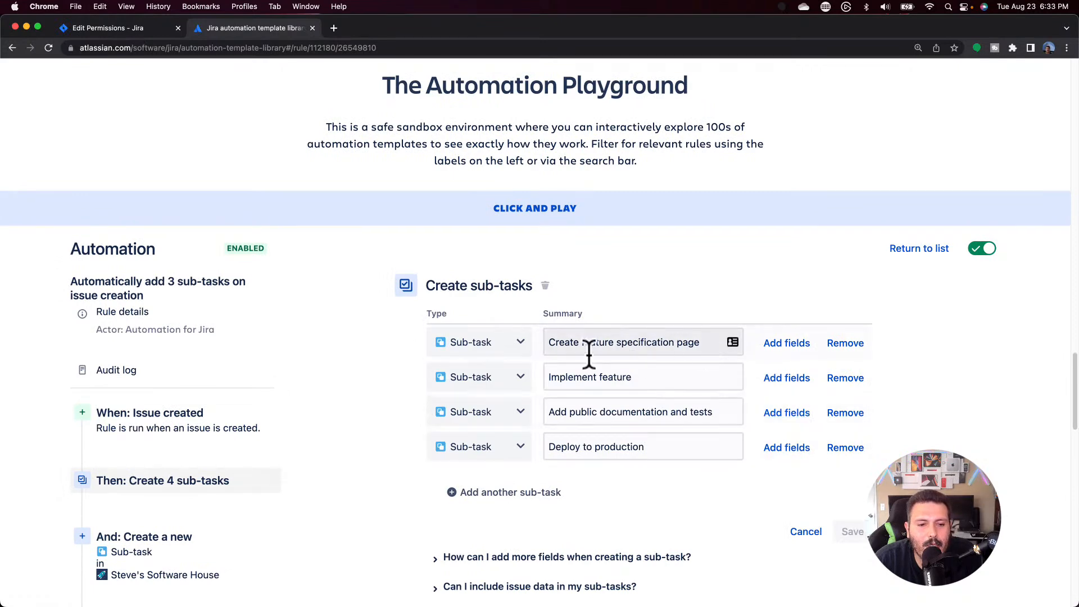
pyautogui.scroll(-1, 579, 360)
pyautogui.scroll(-2, 598, 316)
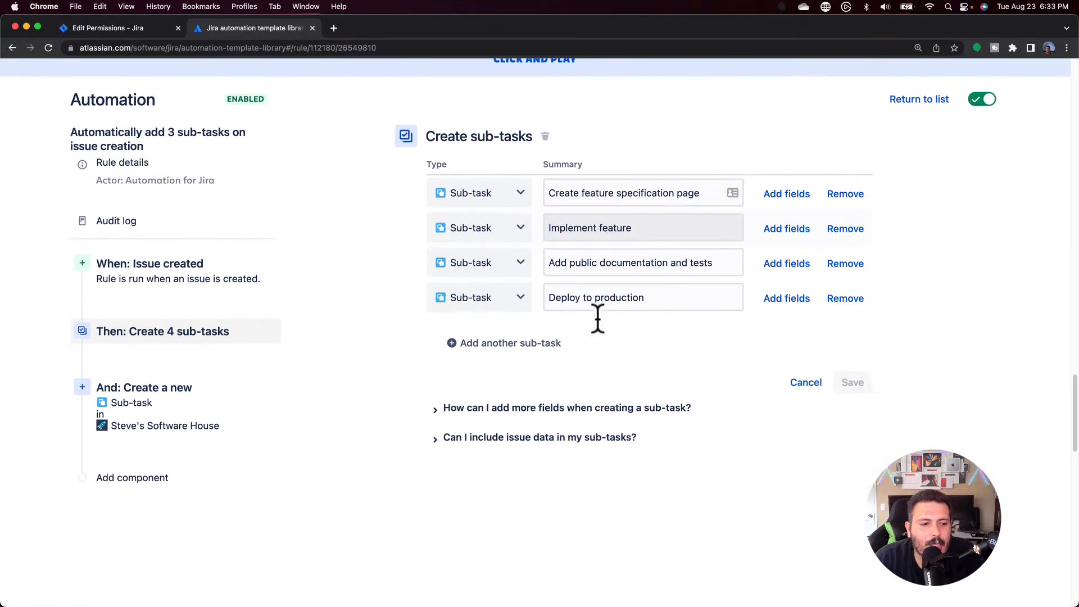
pyautogui.click(157, 408)
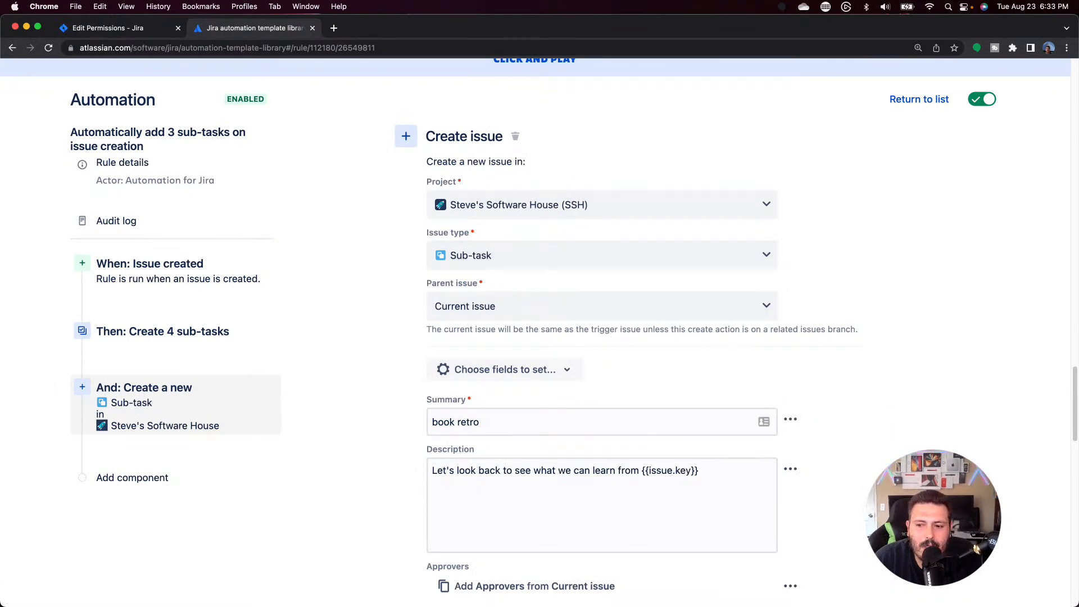
# Step: Walk through the sub-task rule again from its Issue created trigger to the final Create issue action
pyautogui.click(139, 286)
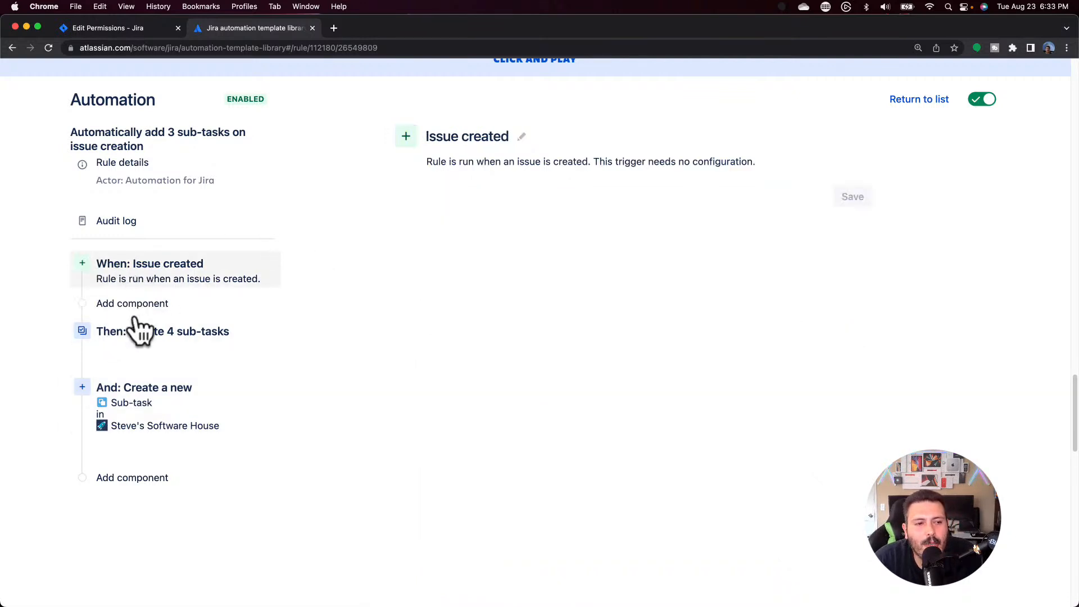
pyautogui.click(154, 348)
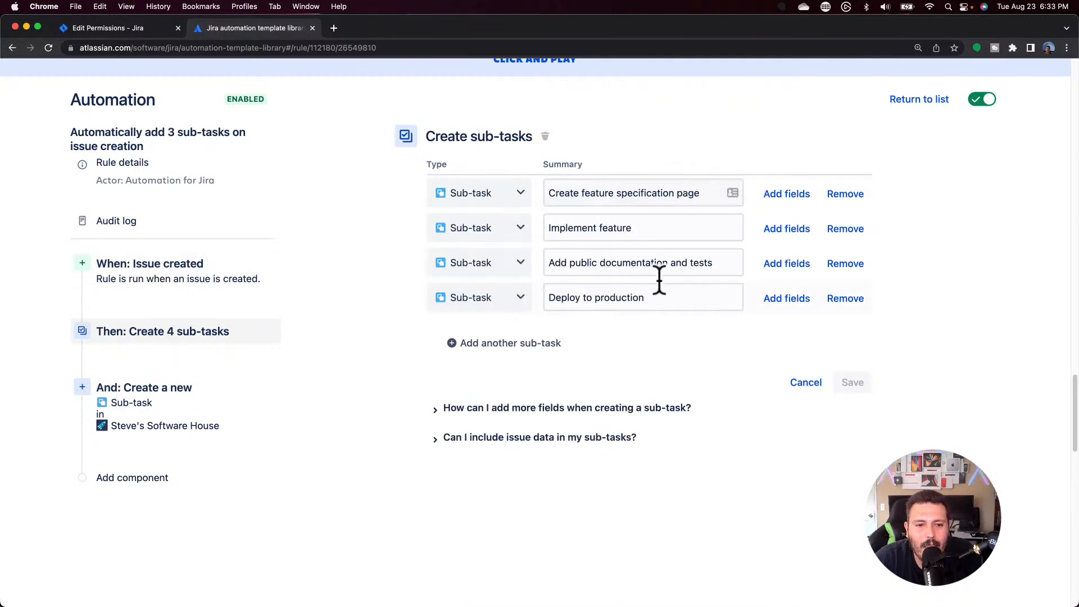
pyautogui.click(128, 405)
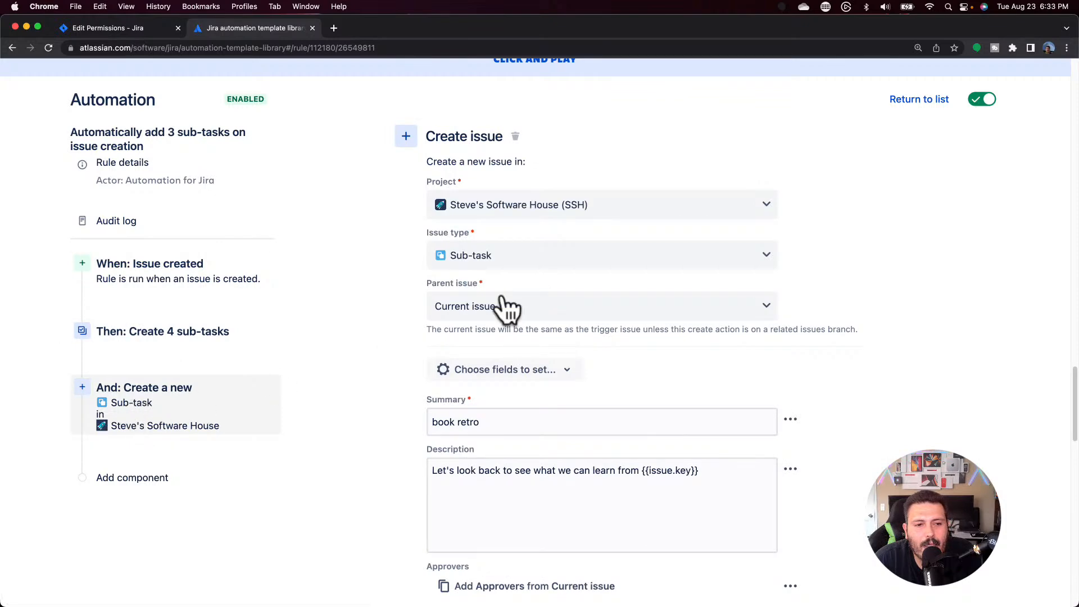
# Step: Return to the rule list and open the rule "Close stories when epic is marked as done" at its details
pyautogui.scroll(-4, 595, 355)
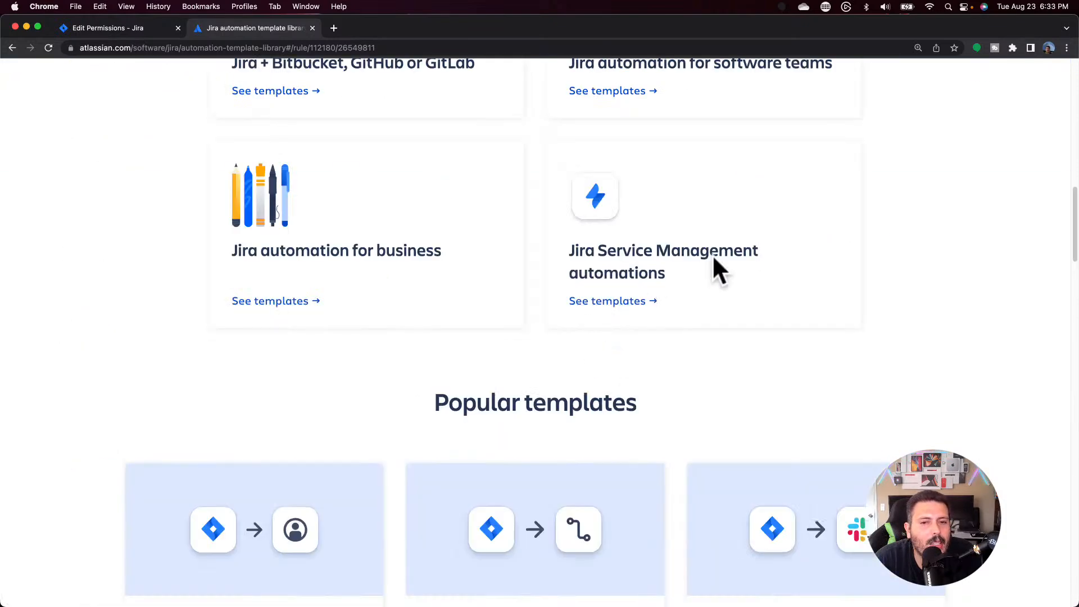
pyautogui.scroll(-10, 712, 254)
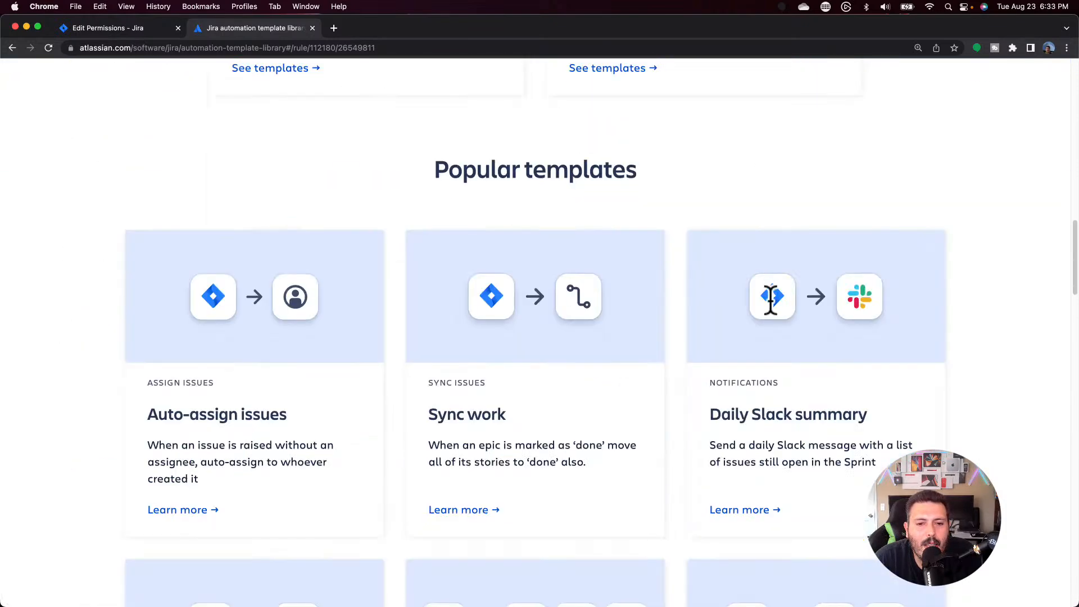
pyautogui.scroll(-9, 787, 332)
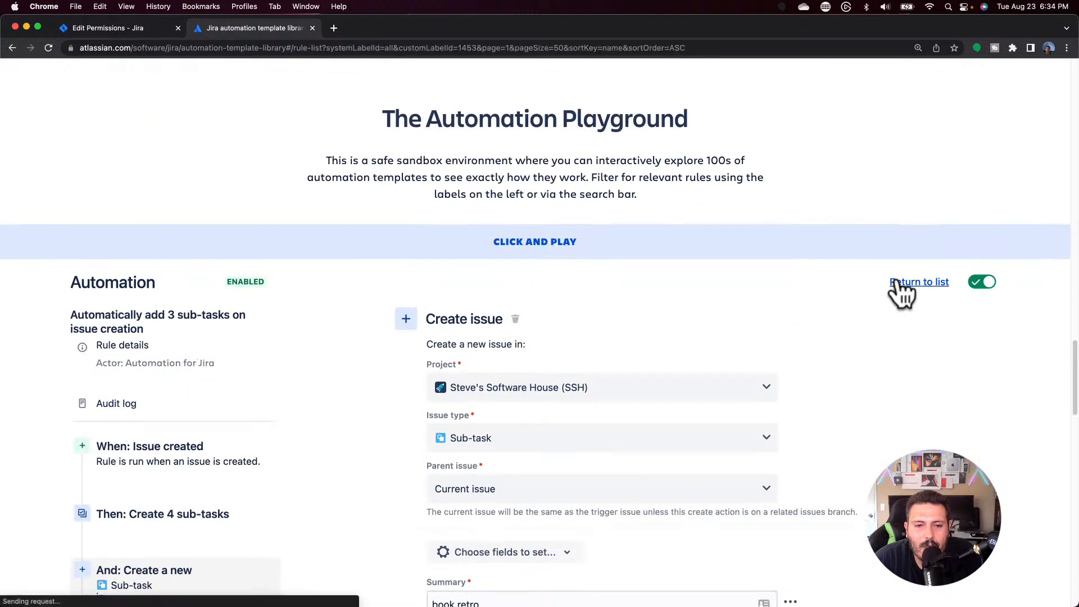
pyautogui.click(901, 290)
pyautogui.scroll(-5, 421, 403)
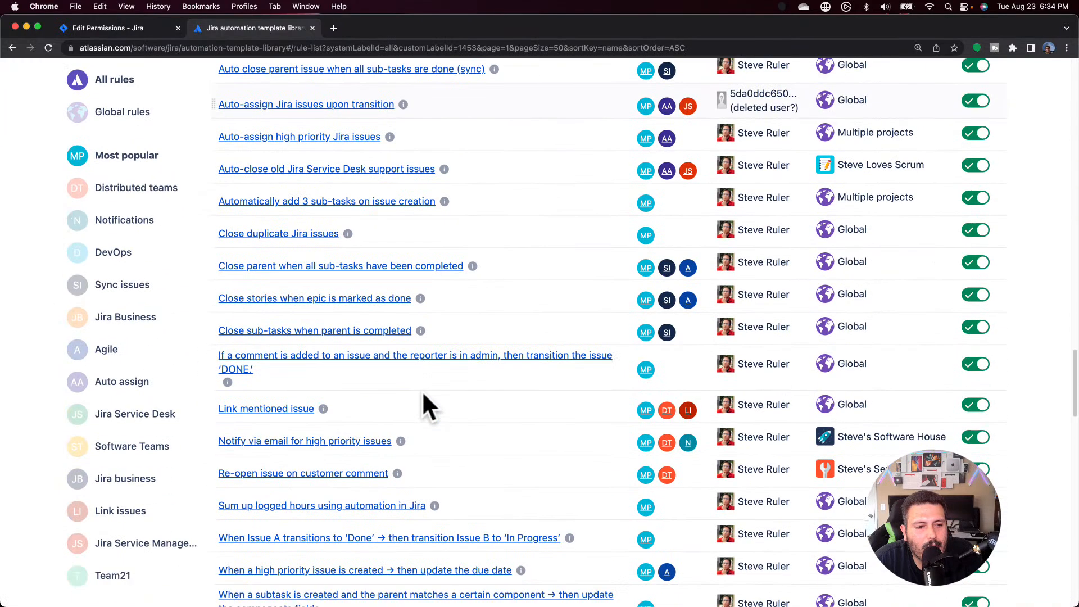
pyautogui.click(266, 301)
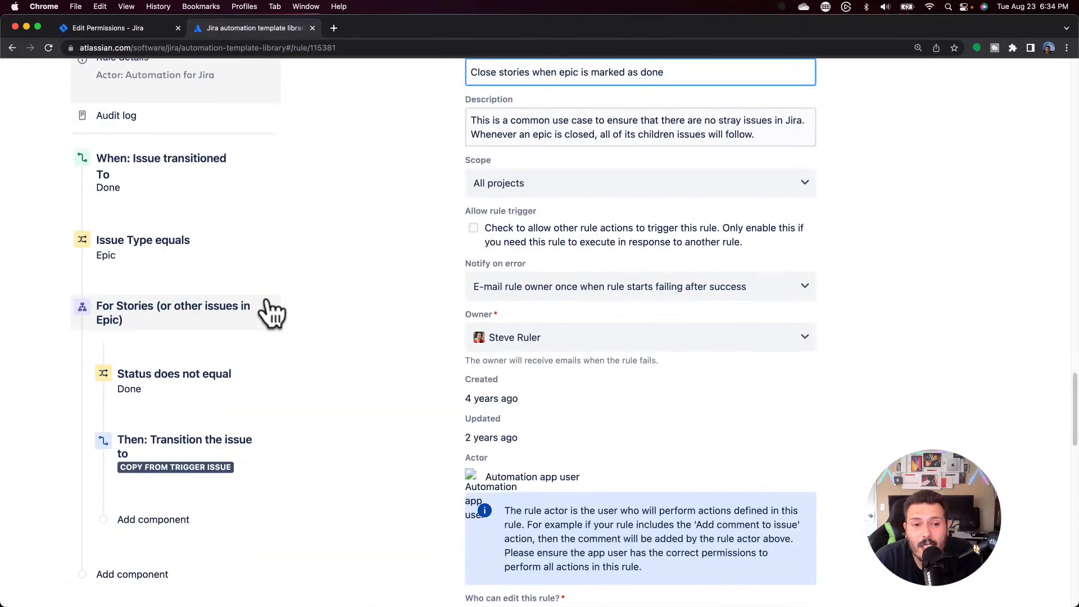
pyautogui.scroll(2, 387, 321)
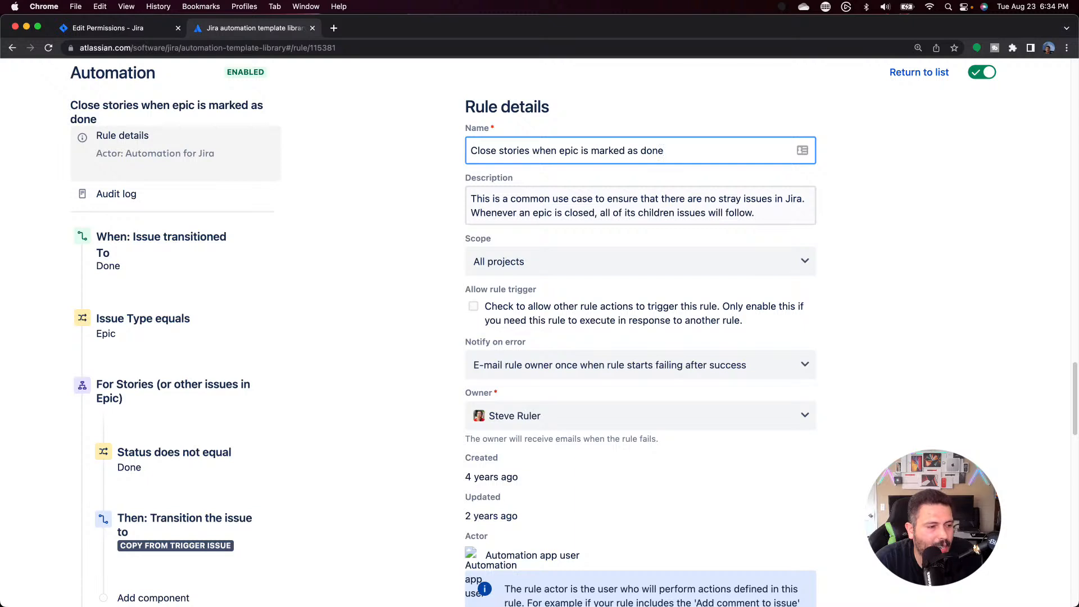
# Step: Compare the epic rule's Issue transitioned trigger with its Issue Type condition
pyautogui.click(203, 247)
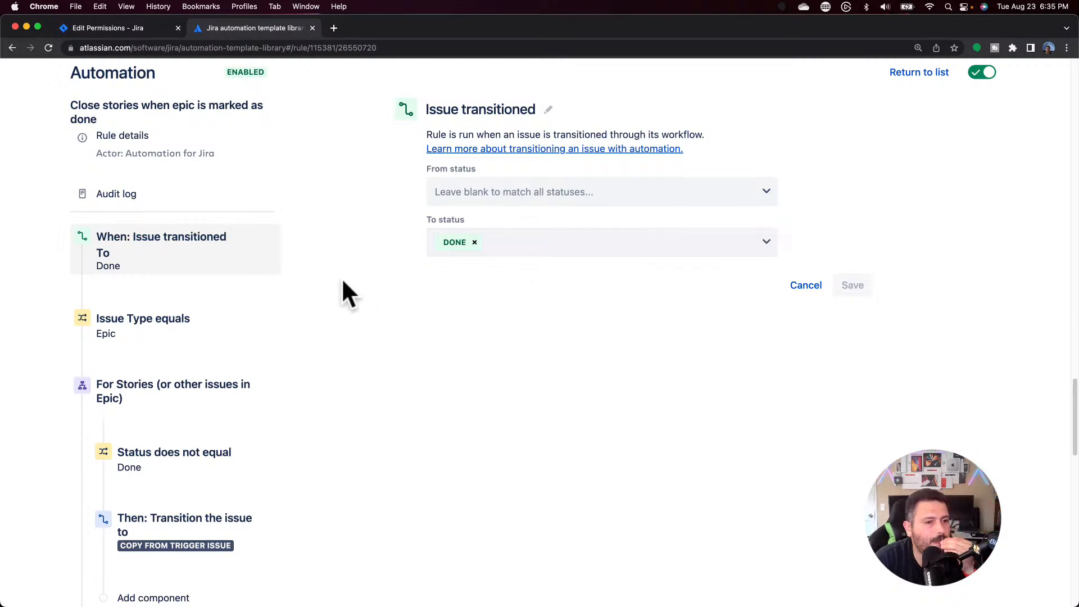
pyautogui.click(179, 337)
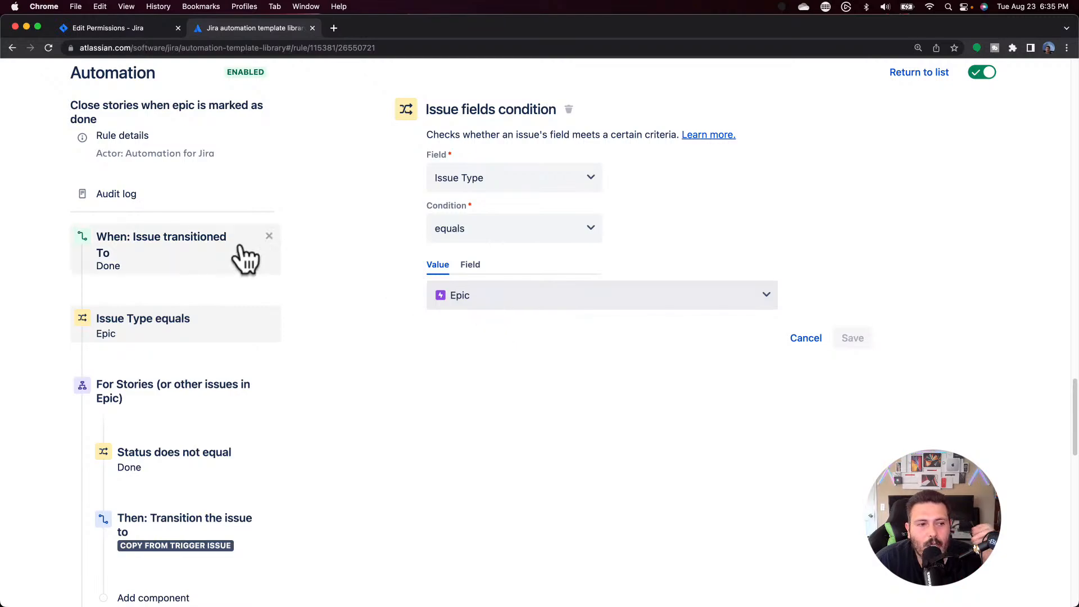
pyautogui.click(213, 241)
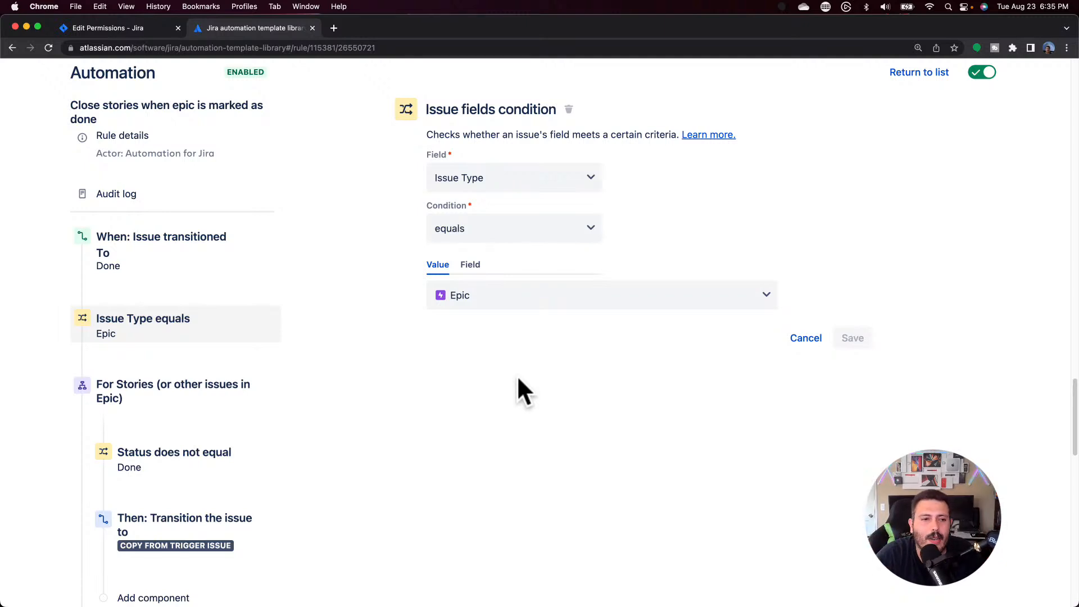
pyautogui.scroll(-3, 163, 382)
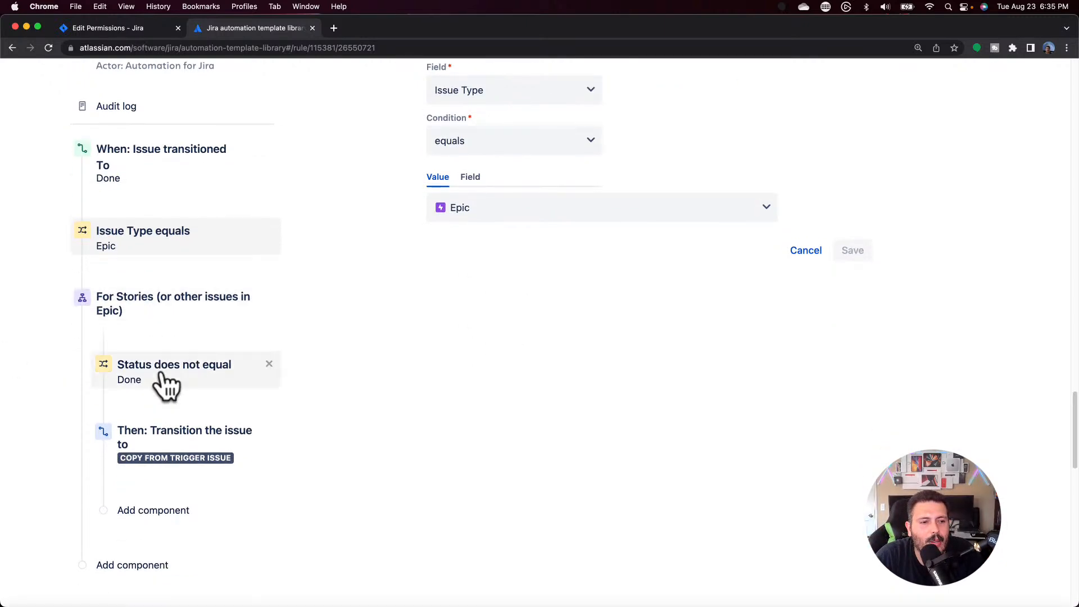
# Step: Inspect the epic rule's branch for stories in the epic, including its status condition and Transition issue action
pyautogui.click(167, 302)
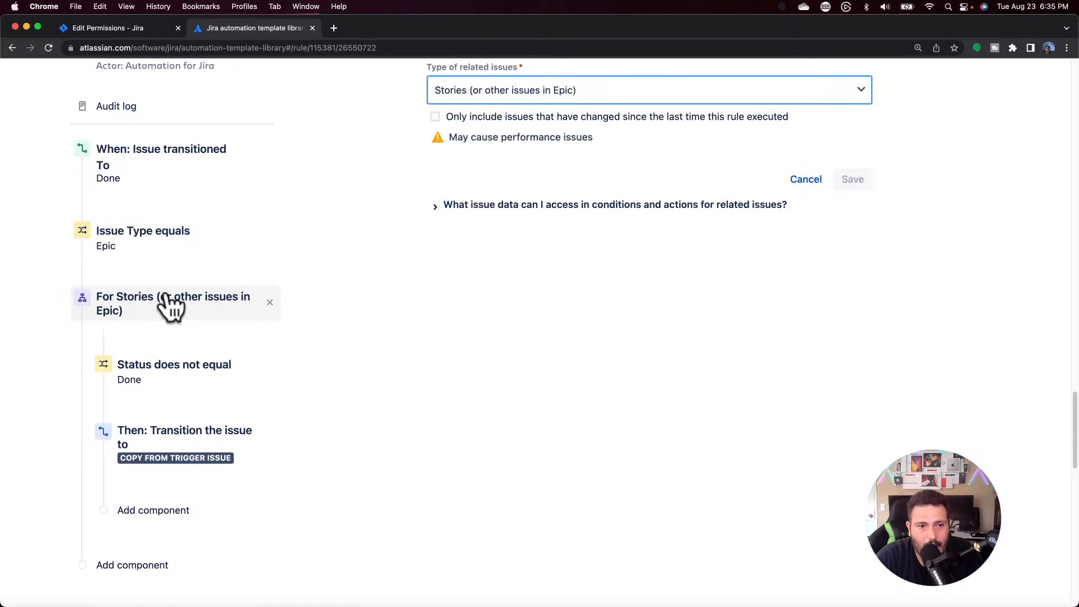
pyautogui.scroll(6, 934, 332)
pyautogui.scroll(-4, 935, 332)
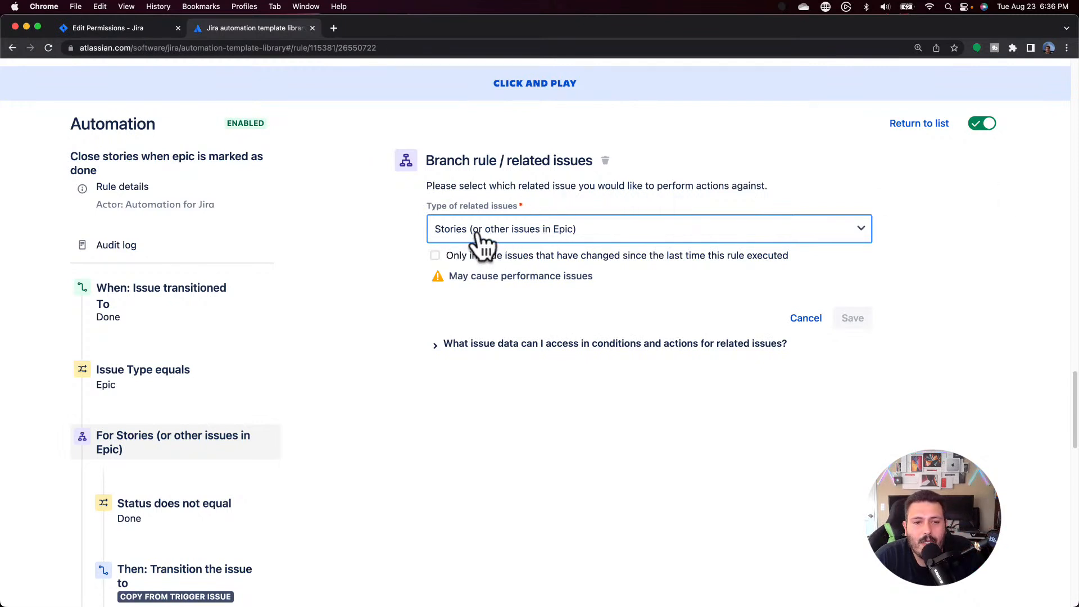
pyautogui.scroll(-2, 261, 397)
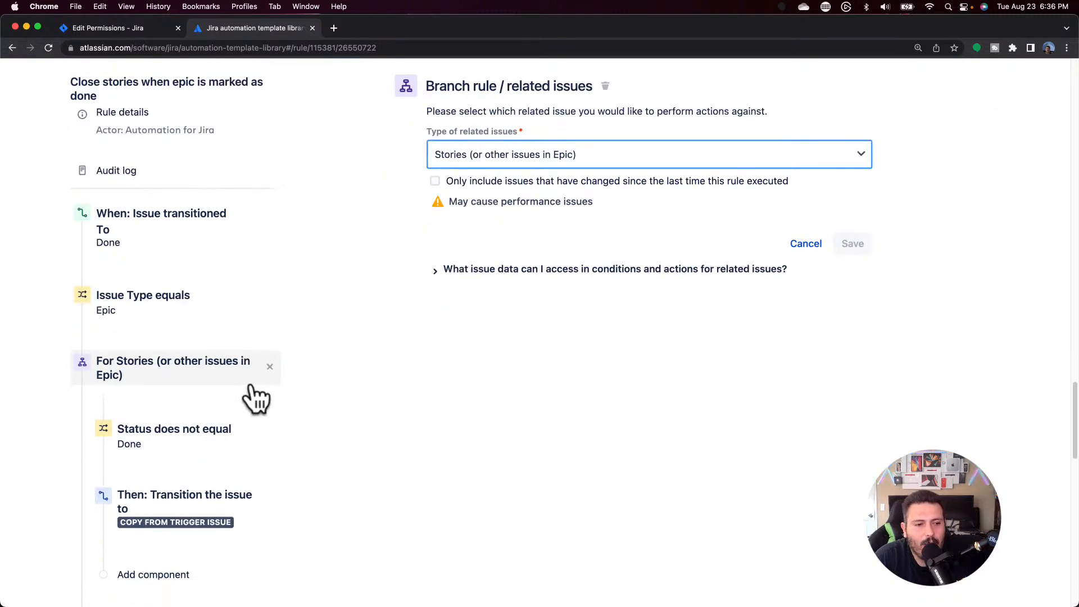
pyautogui.click(179, 444)
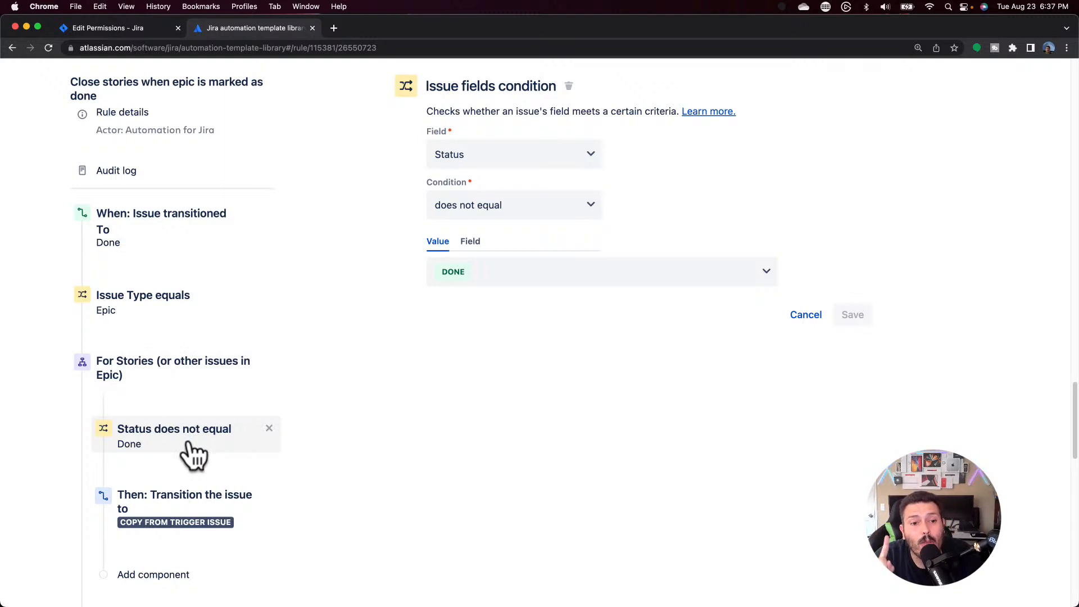
pyautogui.click(217, 499)
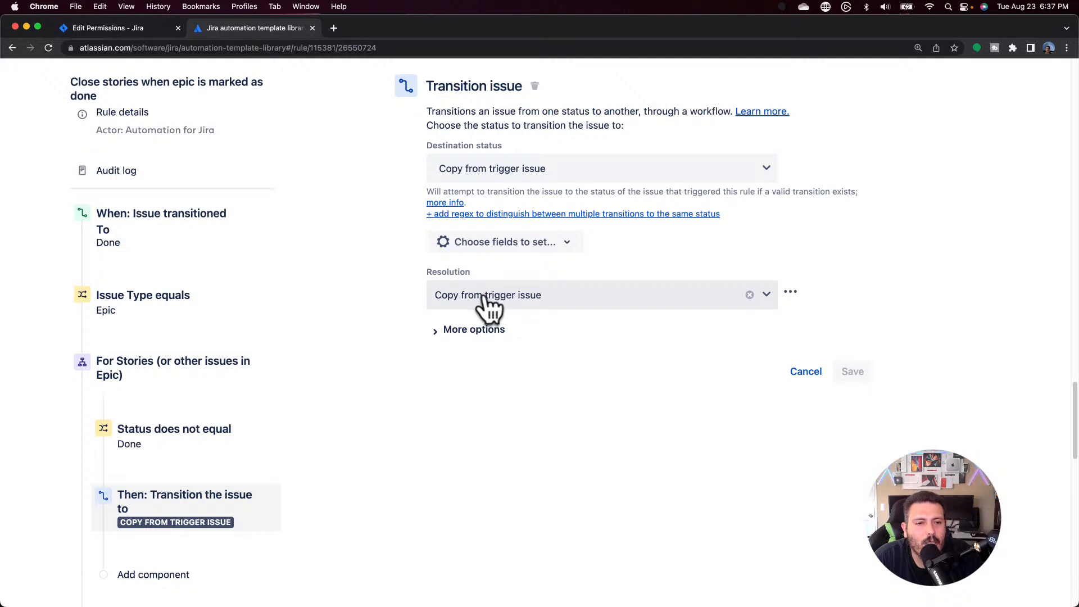
# Step: Review the destination status options and the Resolution field of the epic rule's Transition issue action, keeping Copy from trigger issue
pyautogui.click(544, 171)
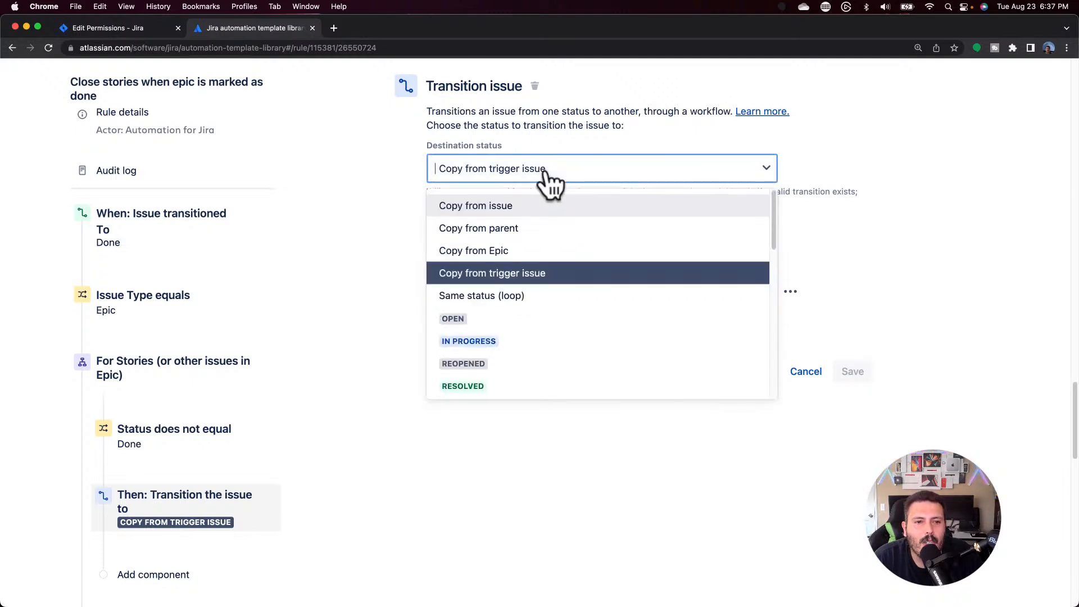
pyautogui.scroll(-5, 478, 382)
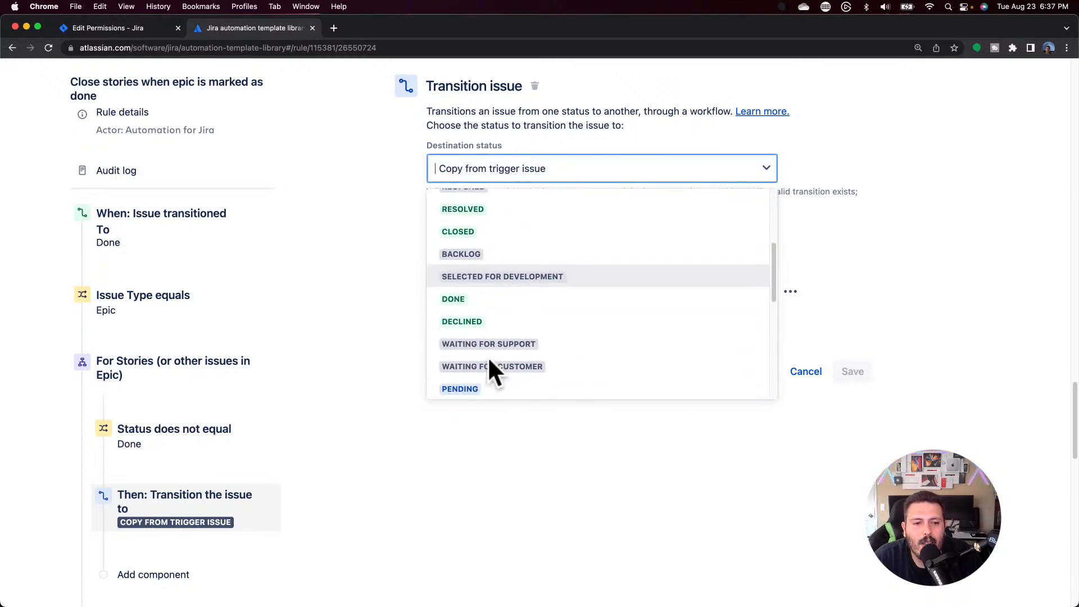
pyautogui.press('Up')
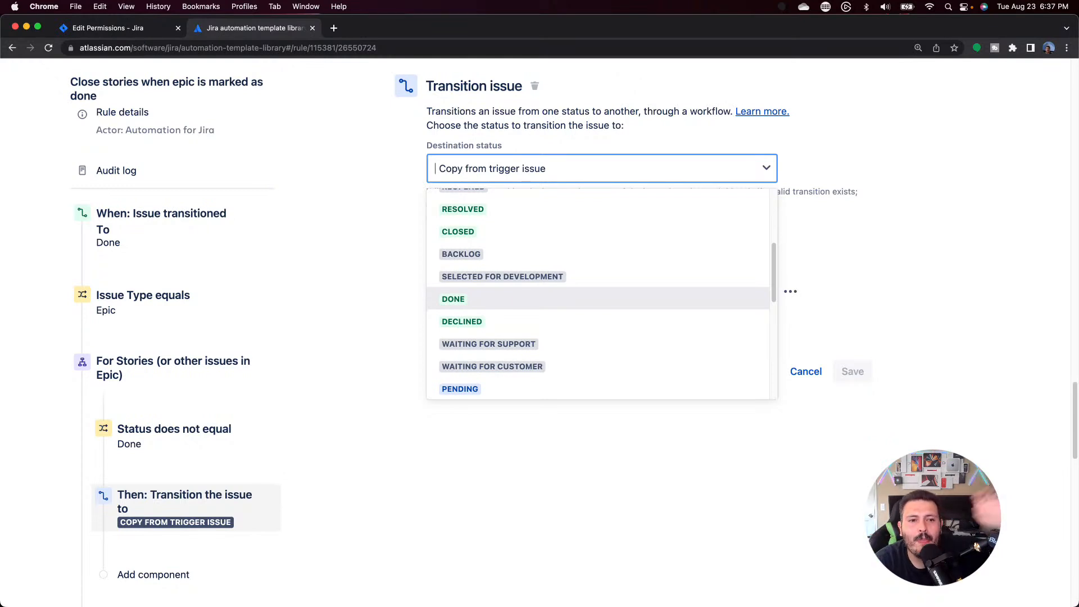
pyautogui.click(585, 503)
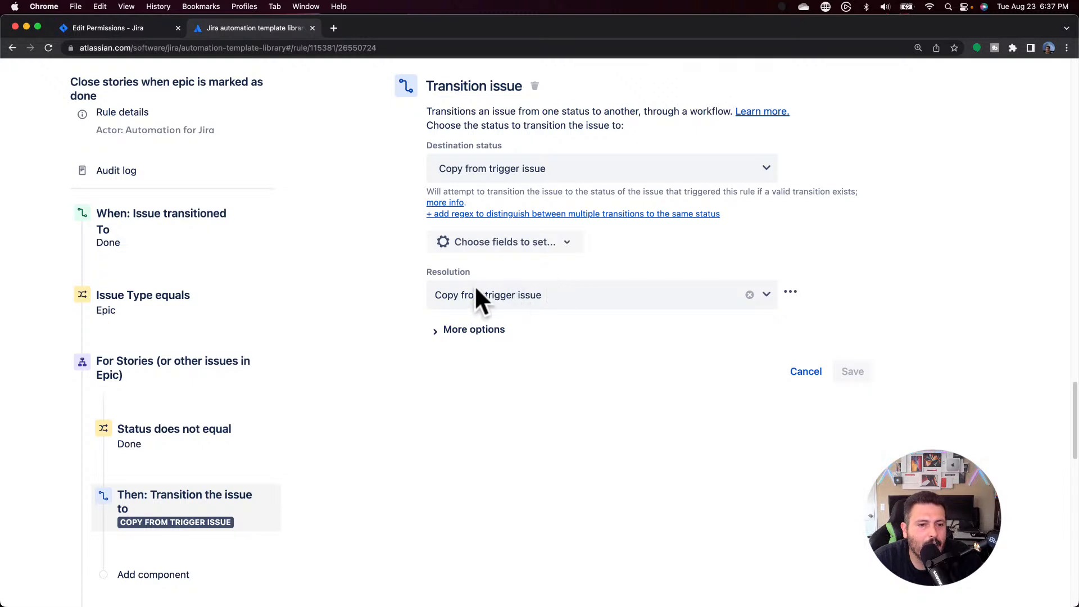
pyautogui.moveTo(427, 273); pyautogui.dragTo(453, 274)
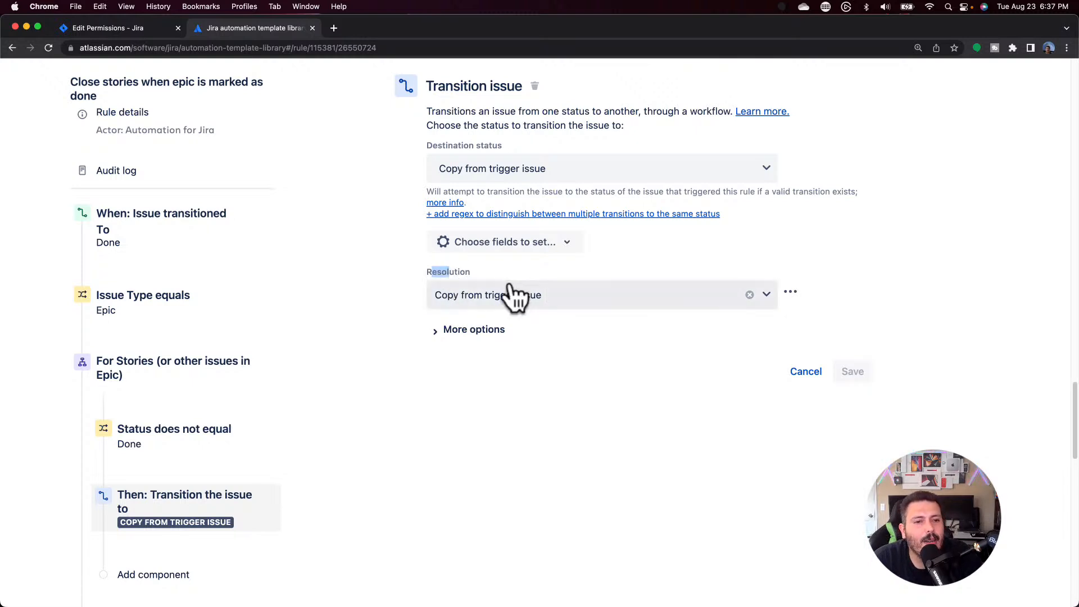
pyautogui.scroll(-5, 108, 366)
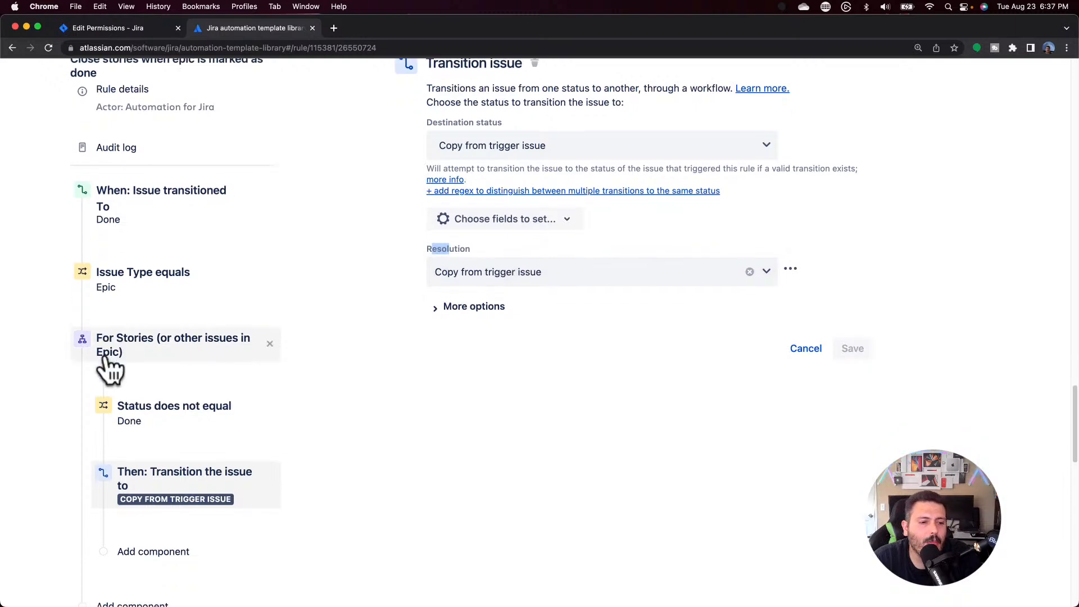
pyautogui.scroll(-1, 213, 345)
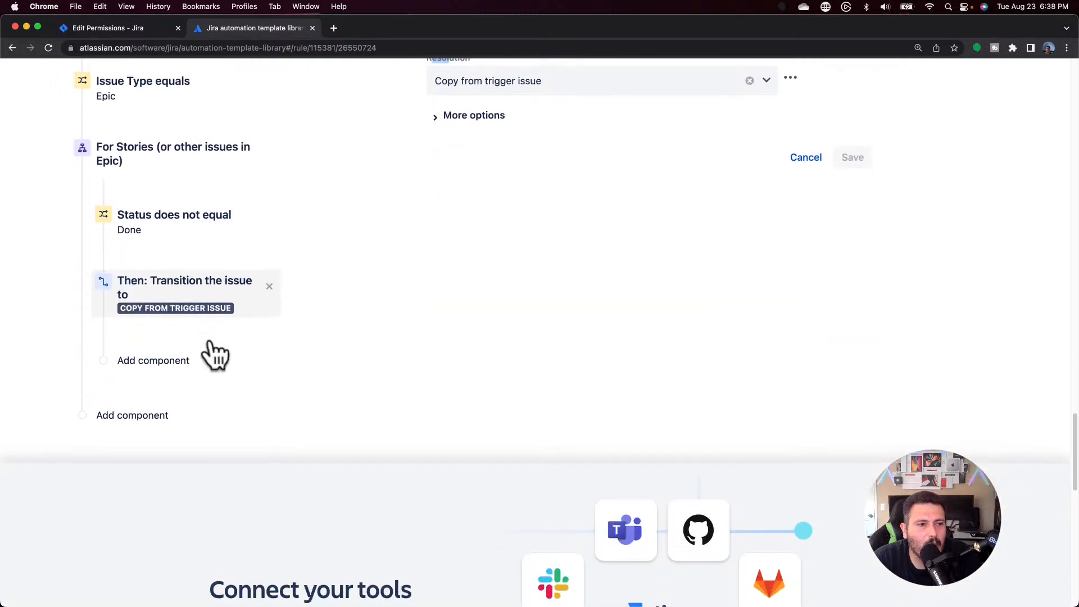
# Step: Return to the rule list and look through the most popular automation rules
pyautogui.scroll(10, 212, 346)
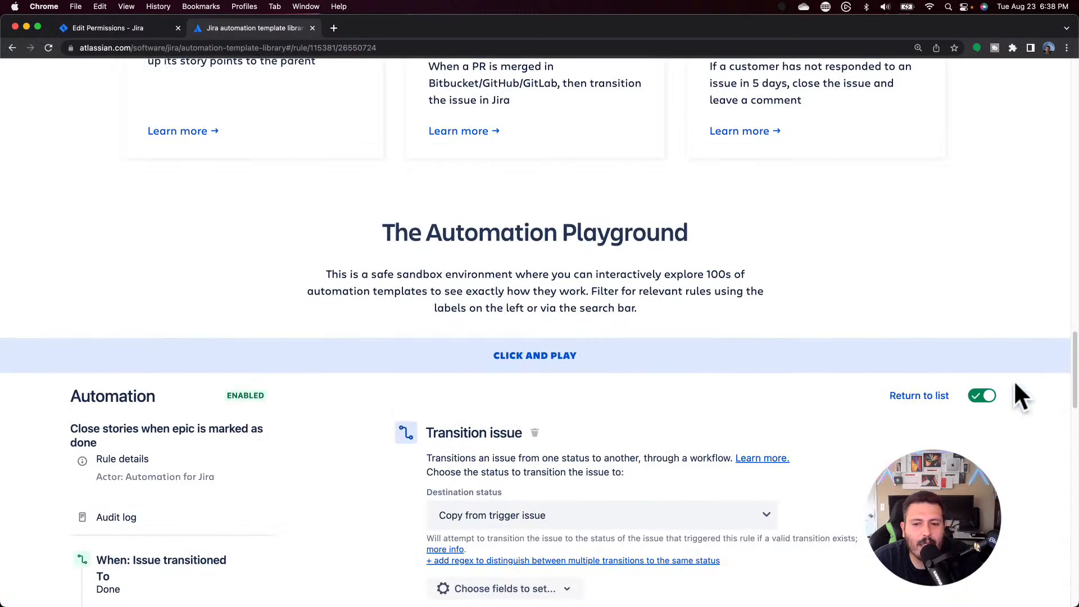
pyautogui.click(949, 398)
pyautogui.scroll(-5, 458, 414)
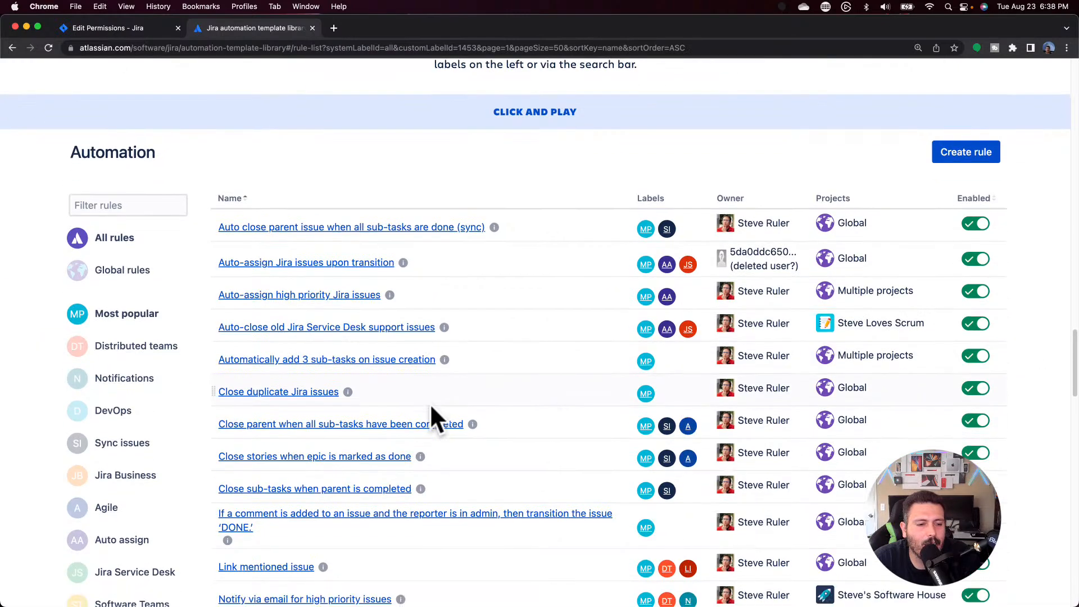
pyautogui.scroll(-5, 428, 419)
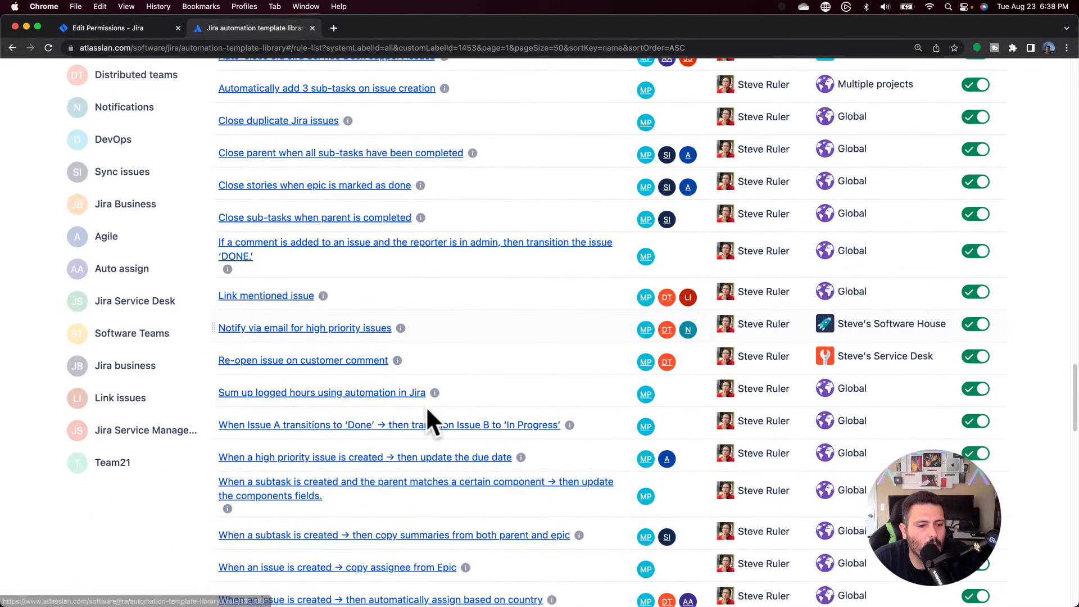
pyautogui.scroll(3, 345, 348)
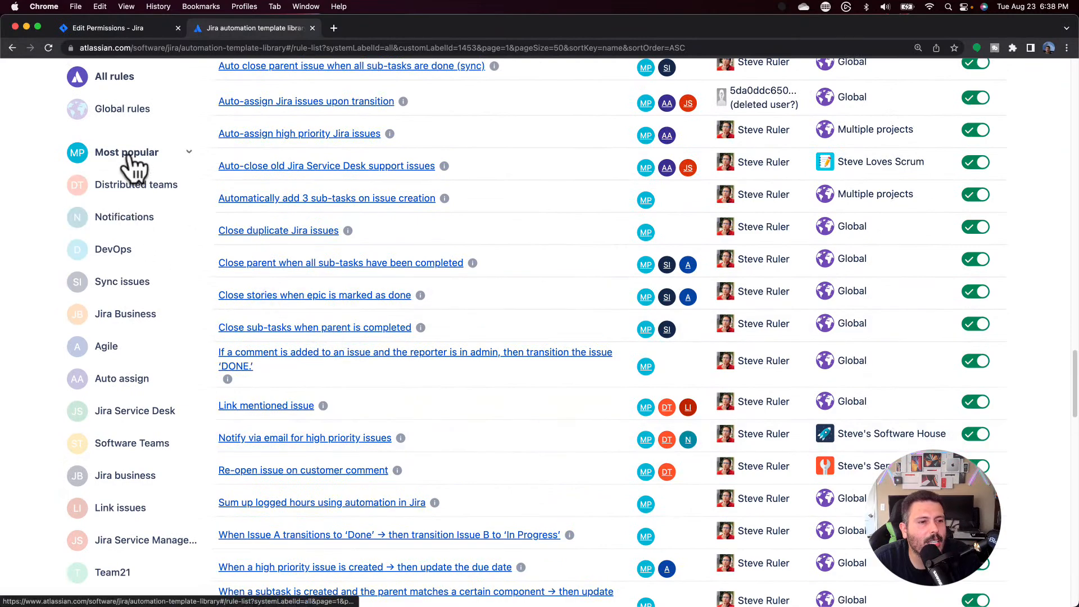
# Step: Filter the rule list by the Notifications label and browse its email and Slack notification rules
pyautogui.click(126, 219)
pyautogui.scroll(6, 463, 331)
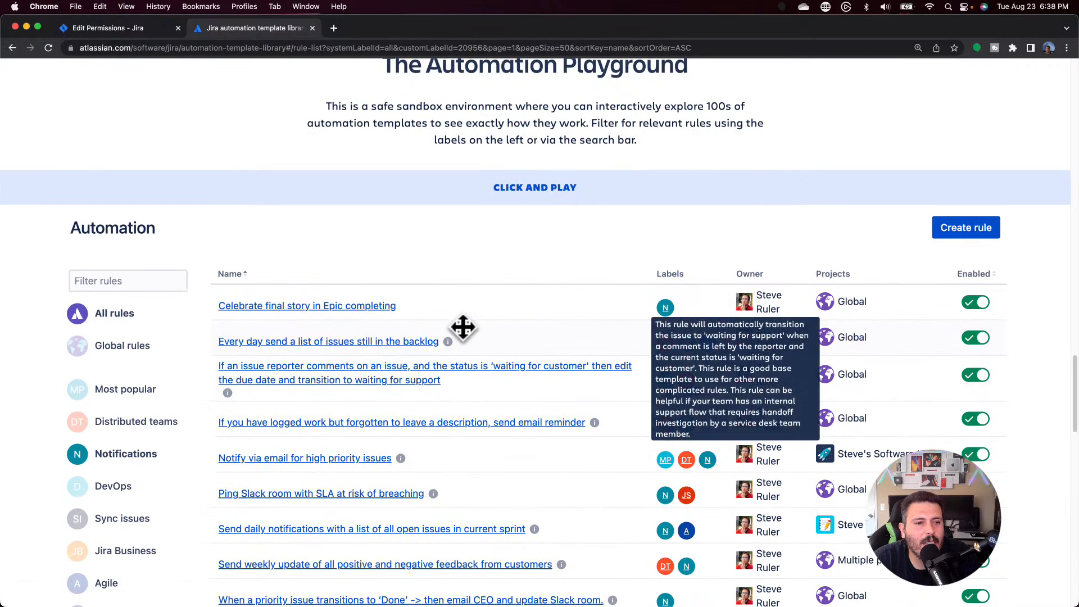
pyautogui.scroll(-3, 462, 328)
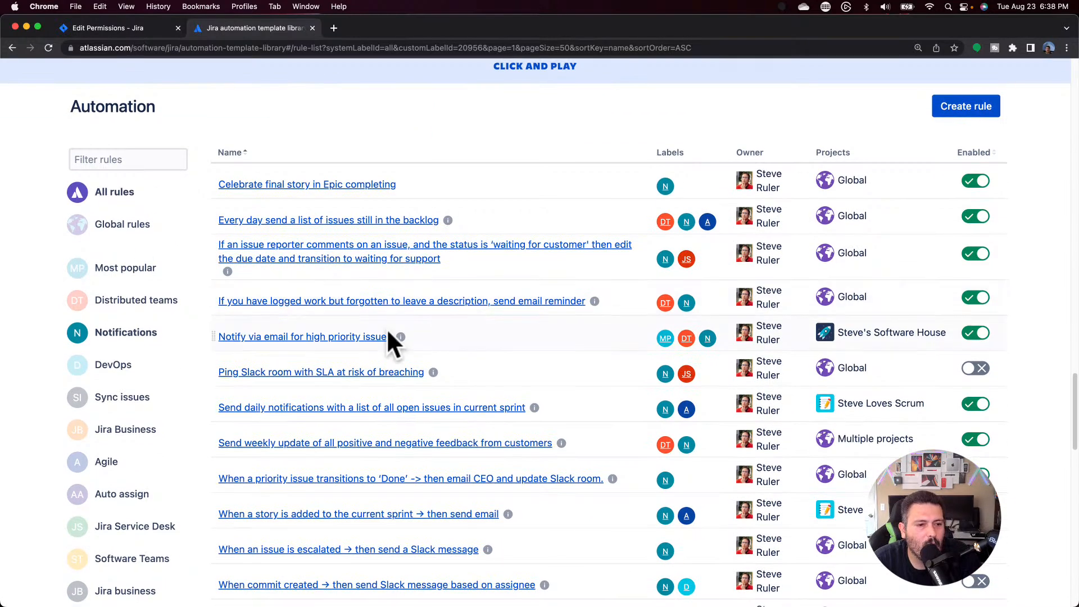
pyautogui.moveTo(432, 373)
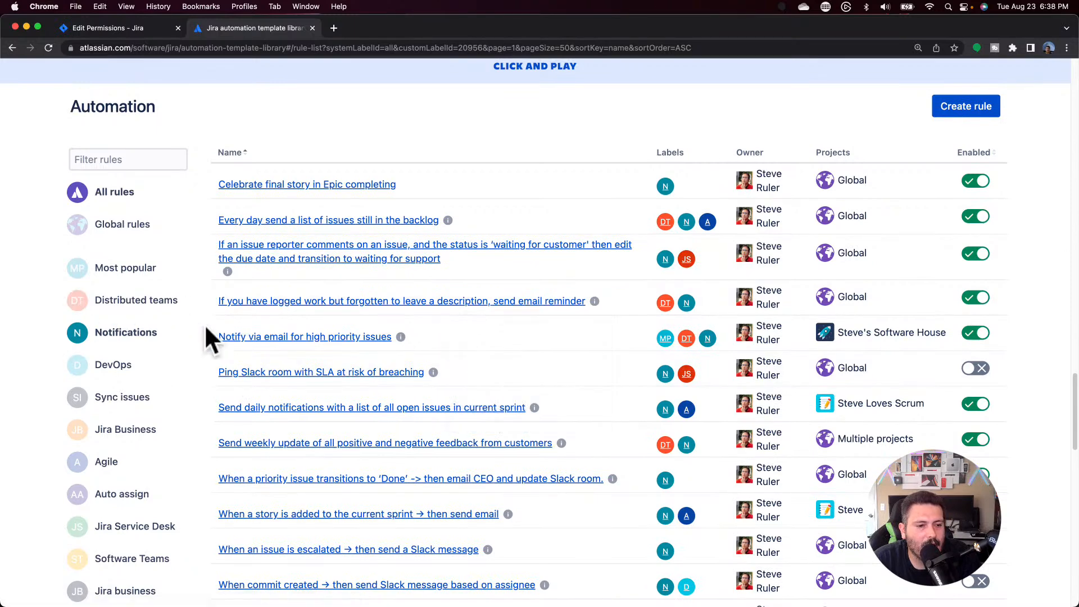
pyautogui.scroll(-2, 326, 393)
pyautogui.moveTo(321, 400)
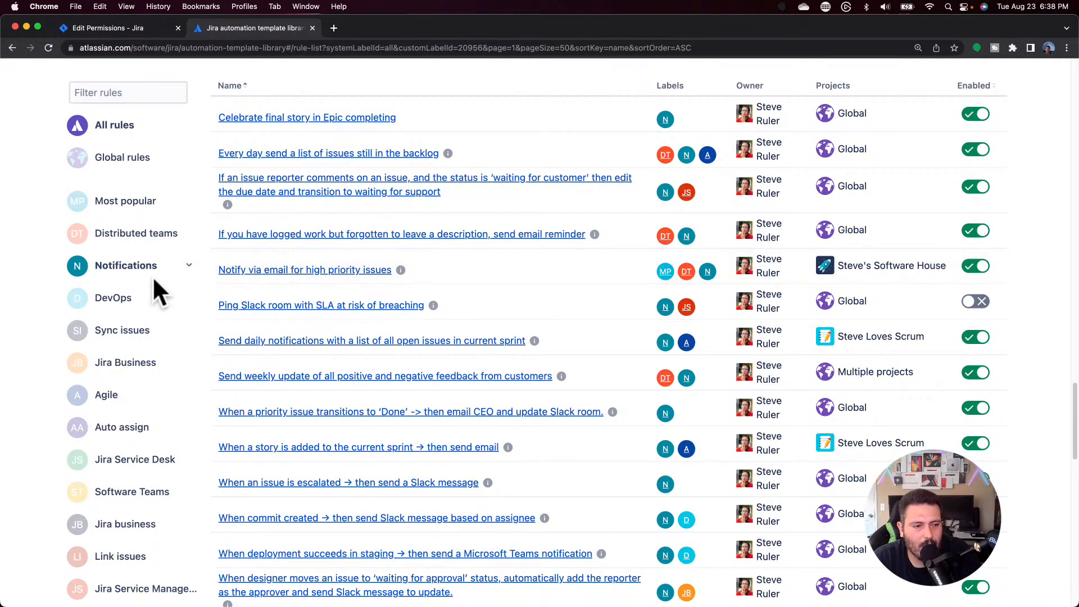
# Step: Open the DevOps rule "Transition to done when Pull Request is merged", review its trigger, conditions and action, and return to the list
pyautogui.click(111, 299)
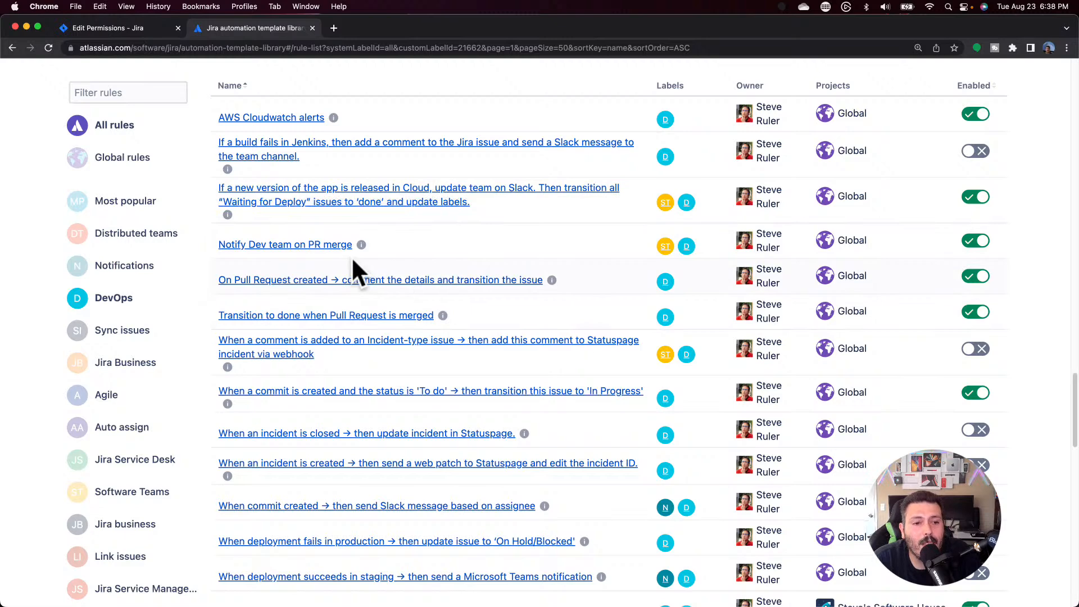
pyautogui.click(348, 316)
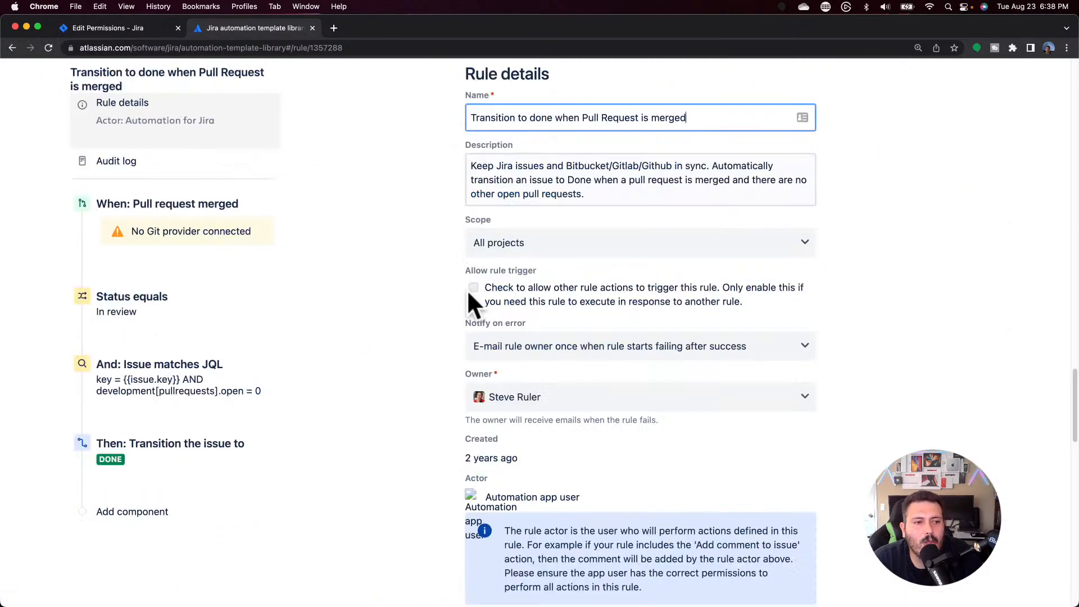
pyautogui.scroll(1, 366, 280)
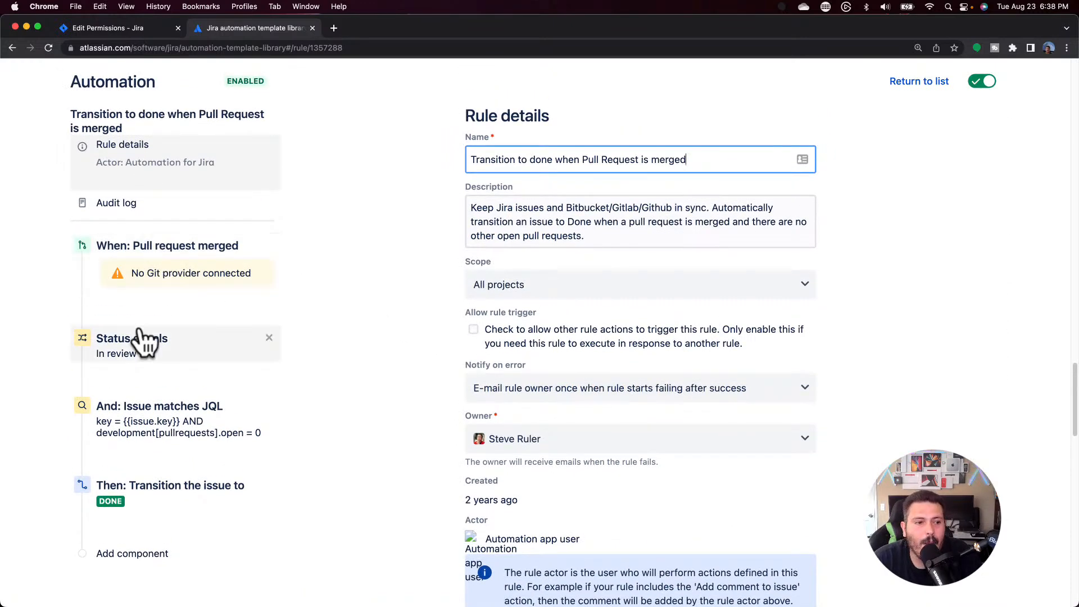
pyautogui.scroll(-1, 180, 356)
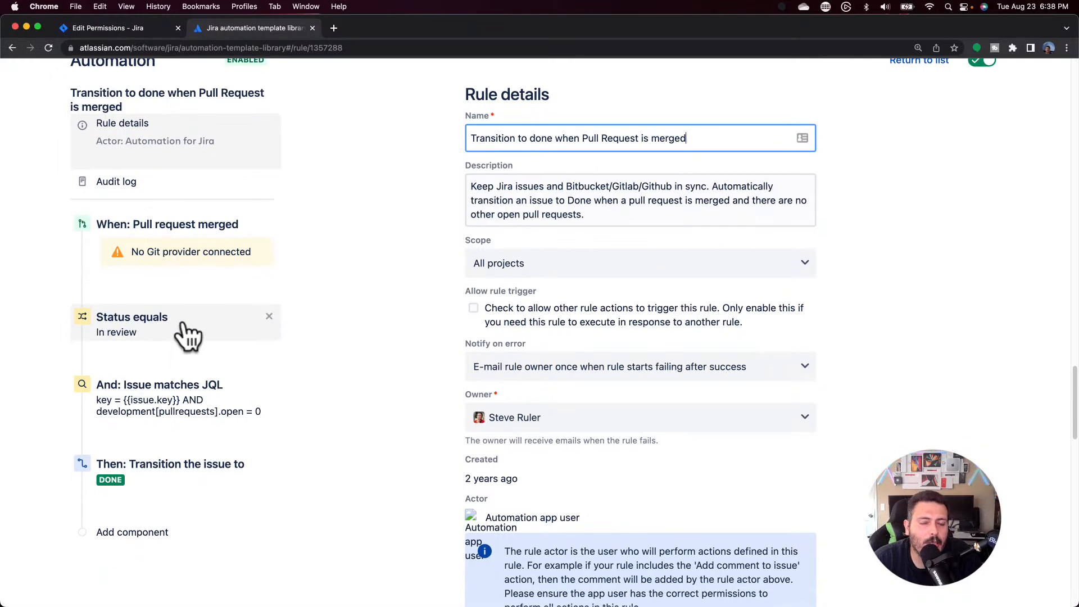
pyautogui.scroll(-4, 191, 343)
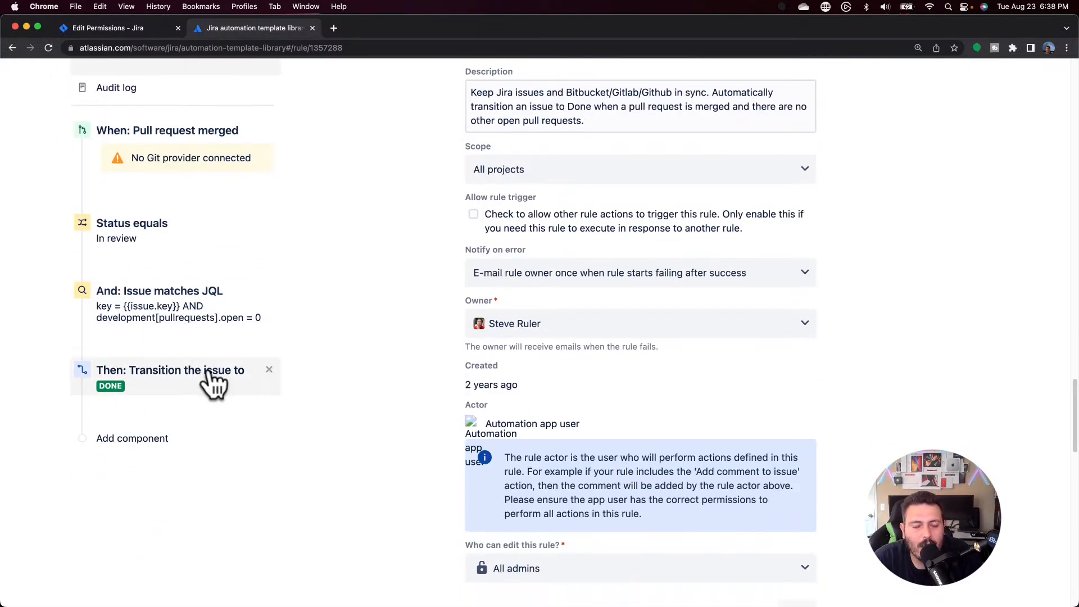
pyautogui.scroll(15, 213, 383)
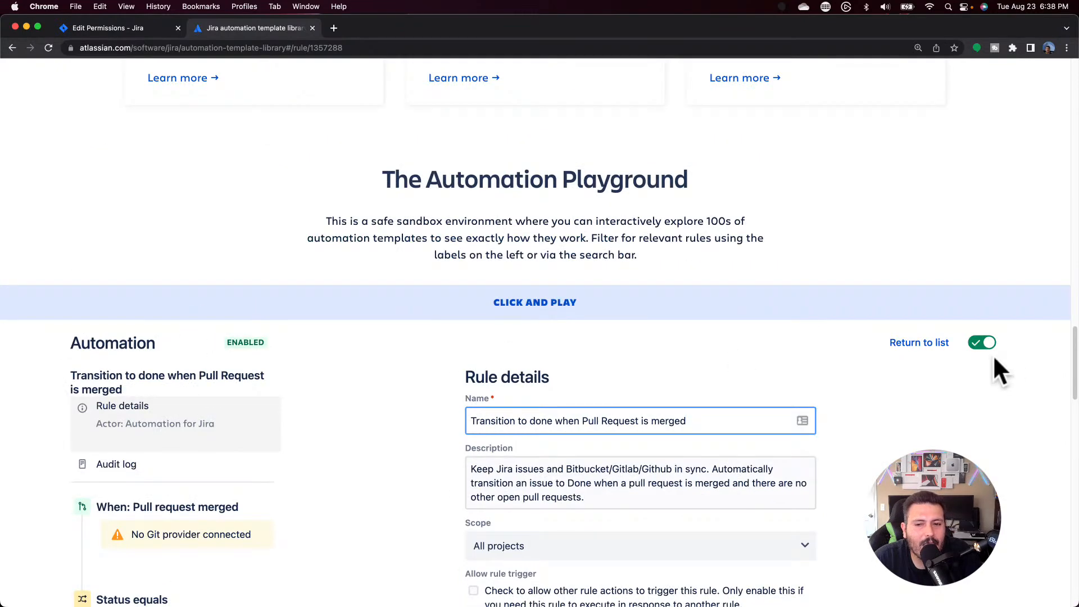
pyautogui.click(923, 344)
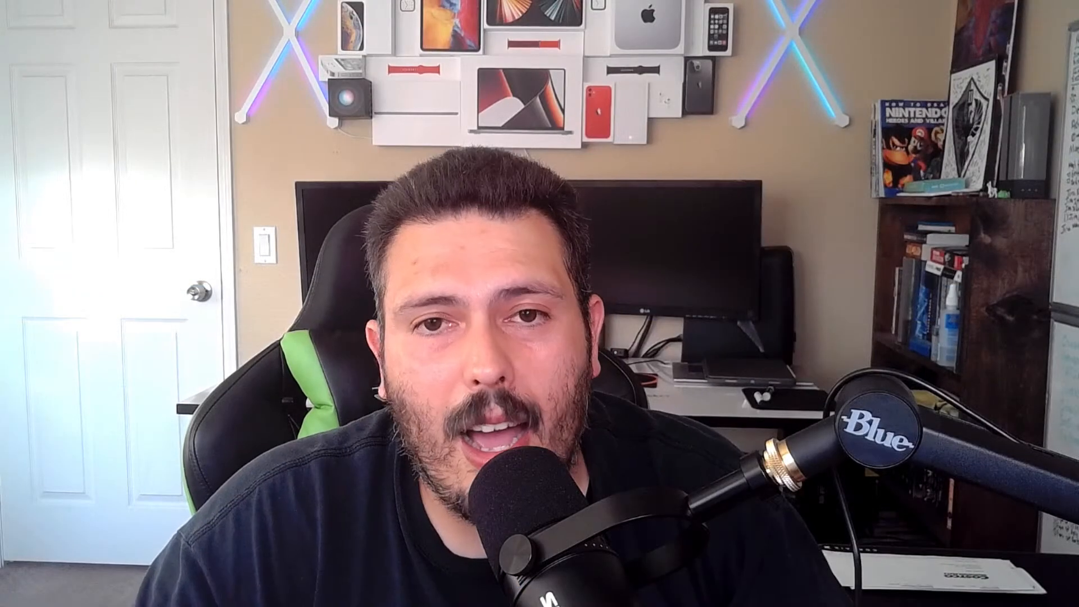
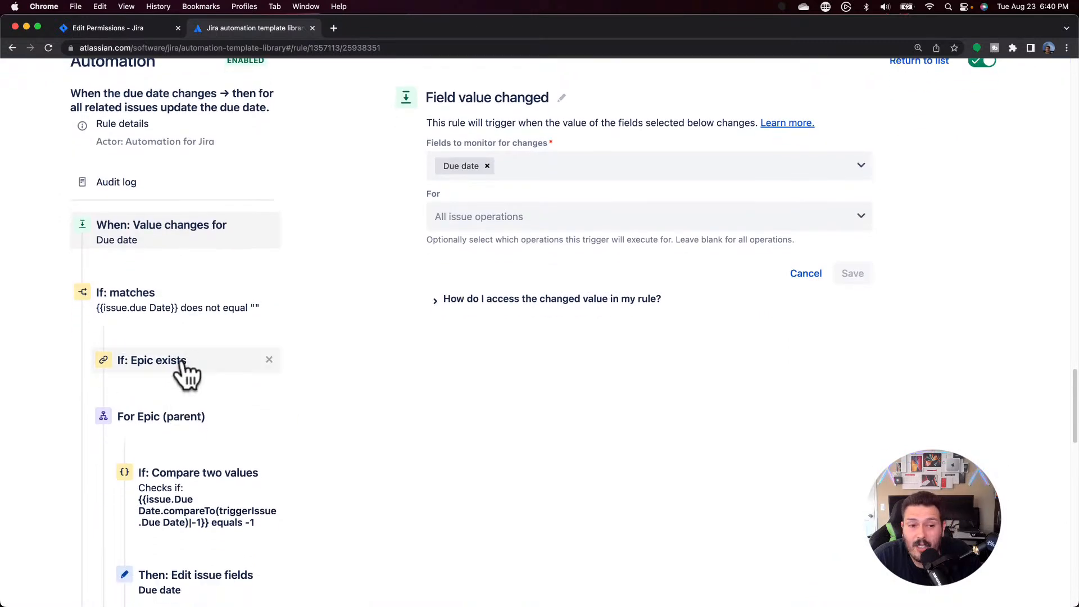
# Step: Inspect the due date rule's Epic exists condition, its Epic (parent) branch and the Edit issue fields action for Due date
pyautogui.click(186, 372)
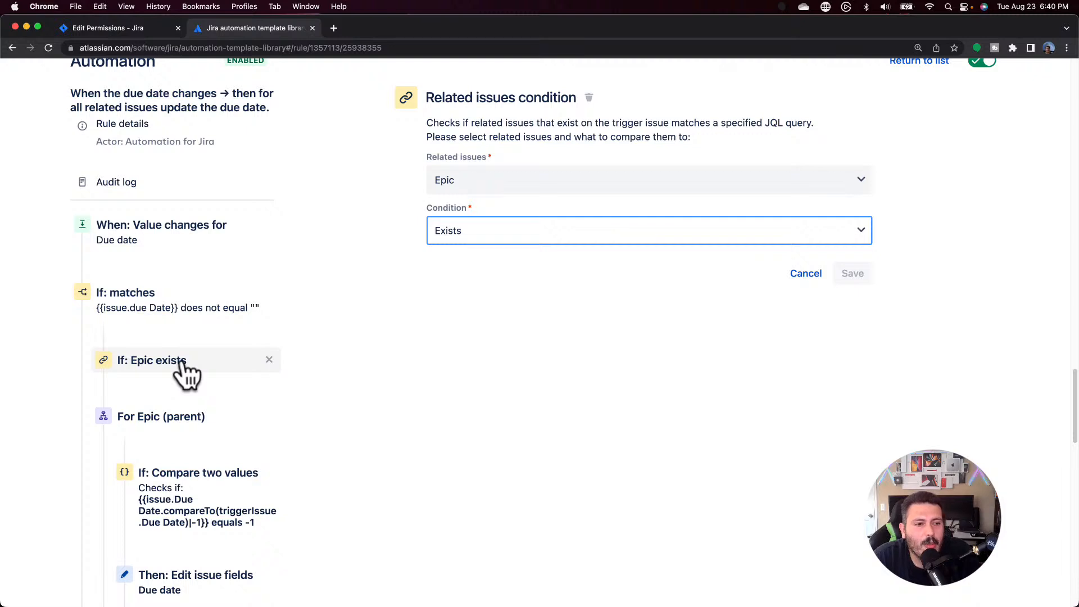
pyautogui.scroll(-3, 186, 371)
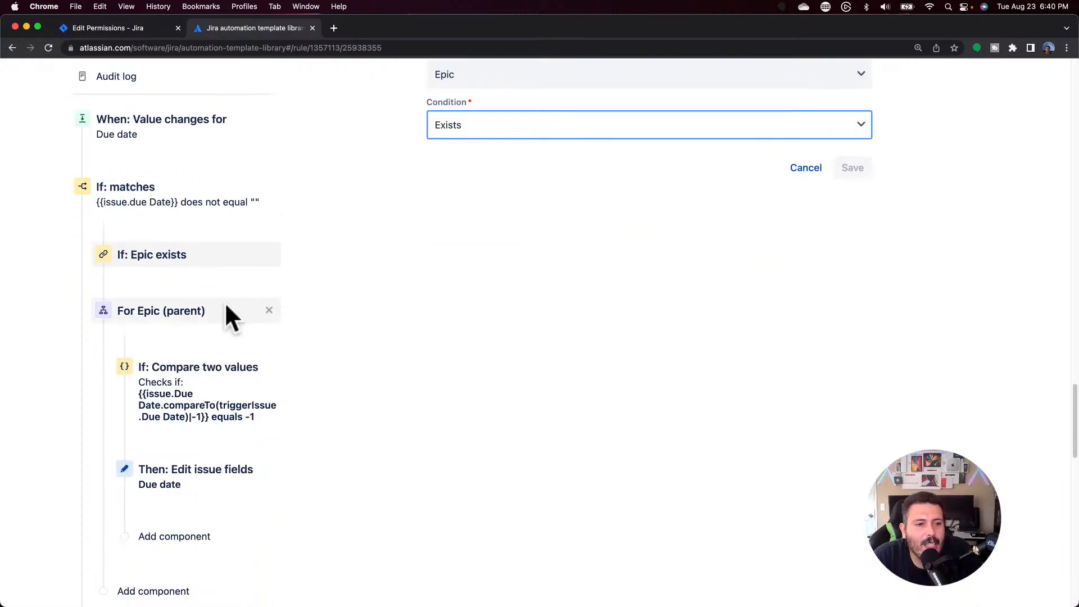
pyautogui.click(222, 326)
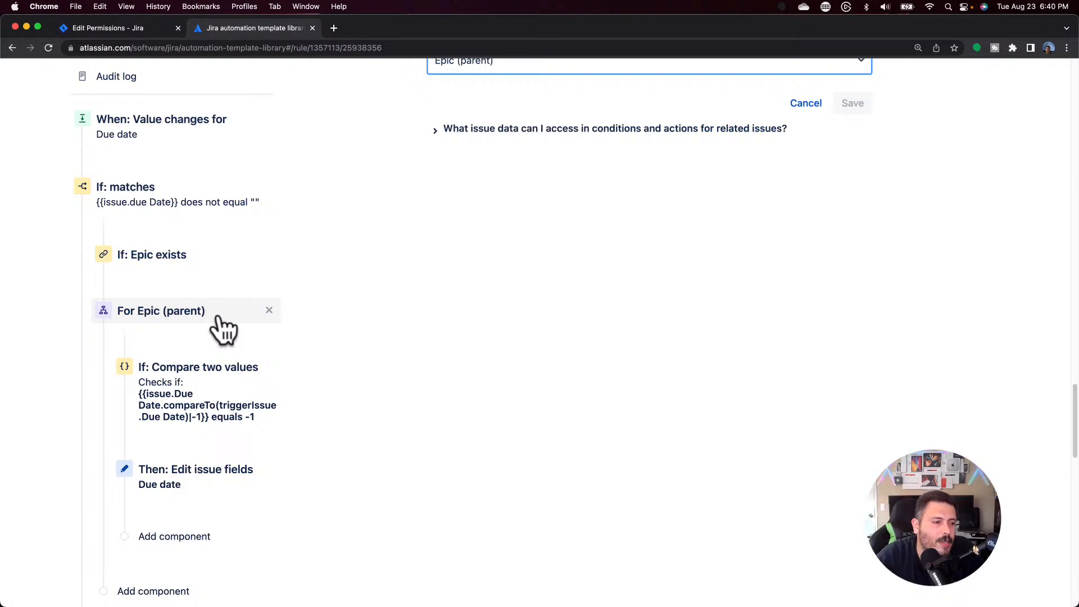
pyautogui.scroll(-3, 247, 382)
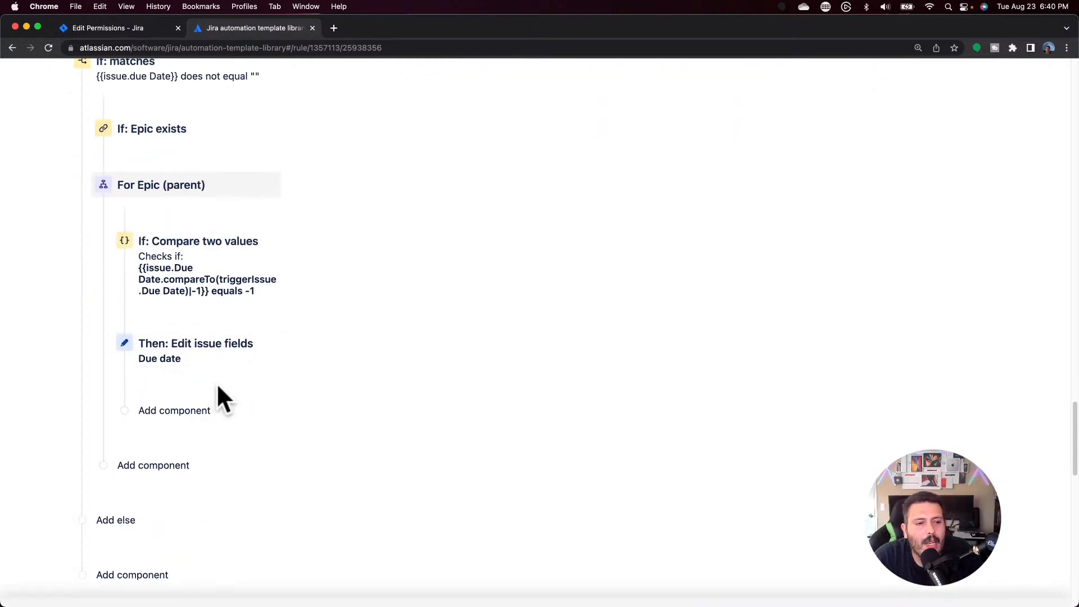
pyautogui.click(288, 359)
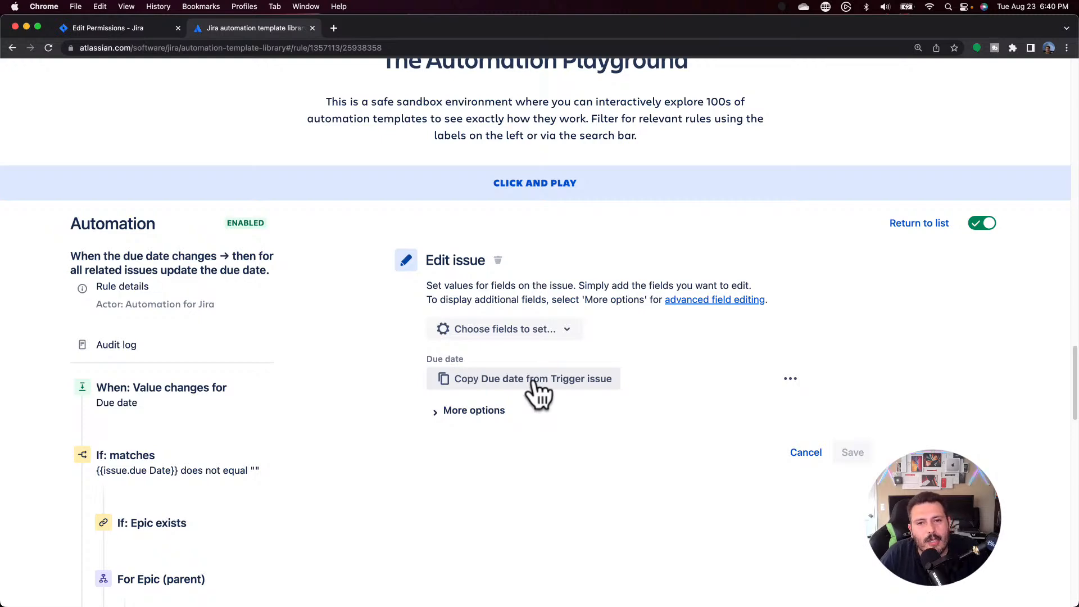
# Step: Leave the due date rule for the rule list and look over the rules labelled Sync issues
pyautogui.scroll(6, 394, 252)
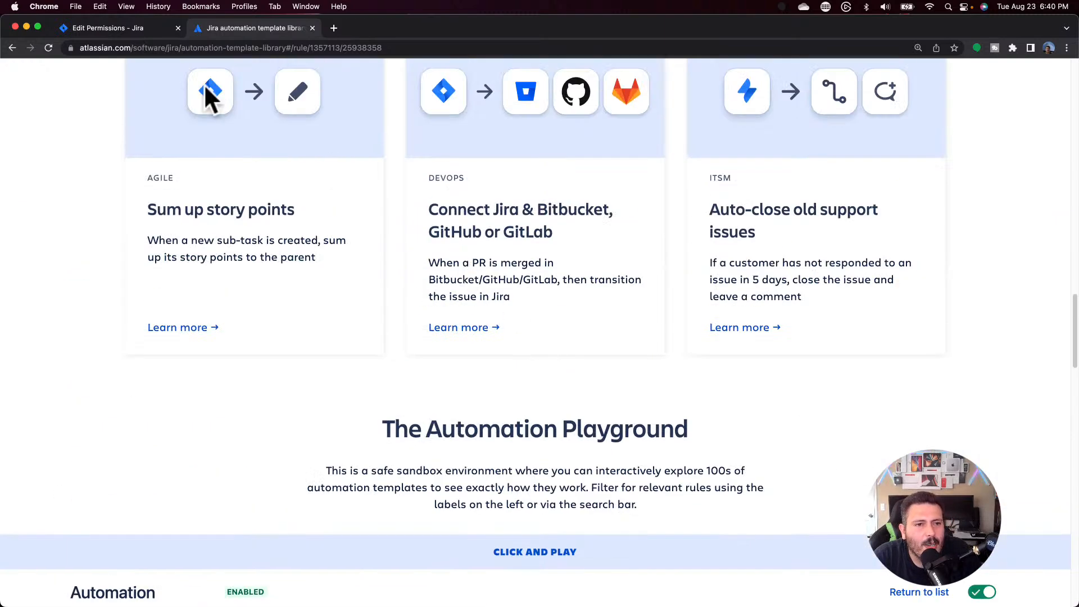
pyautogui.scroll(-3, 117, 82)
pyautogui.click(920, 429)
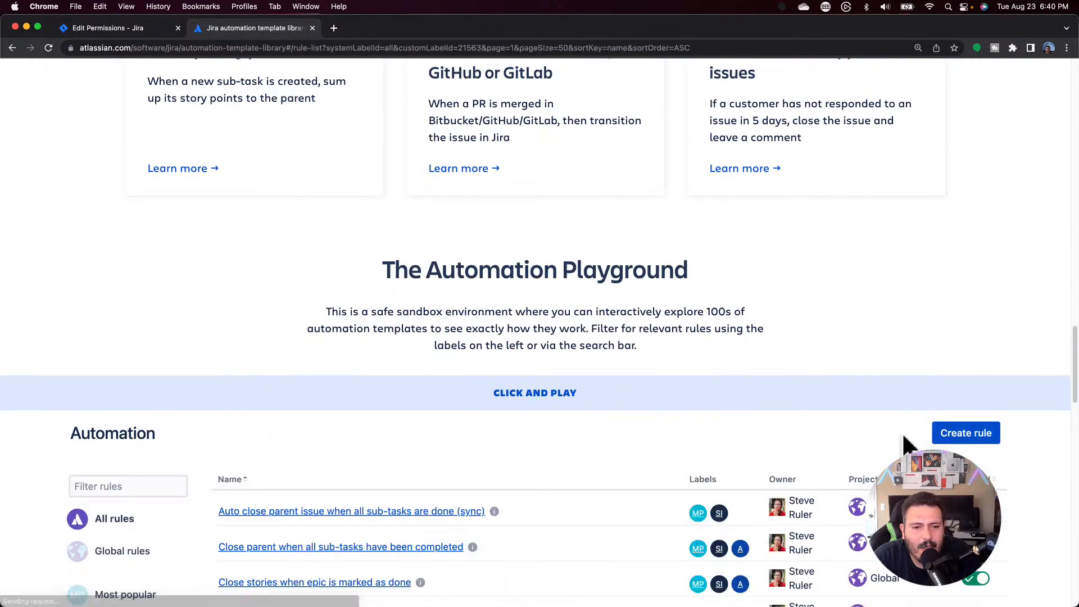
pyautogui.scroll(-1, 311, 457)
pyautogui.scroll(-7, 311, 457)
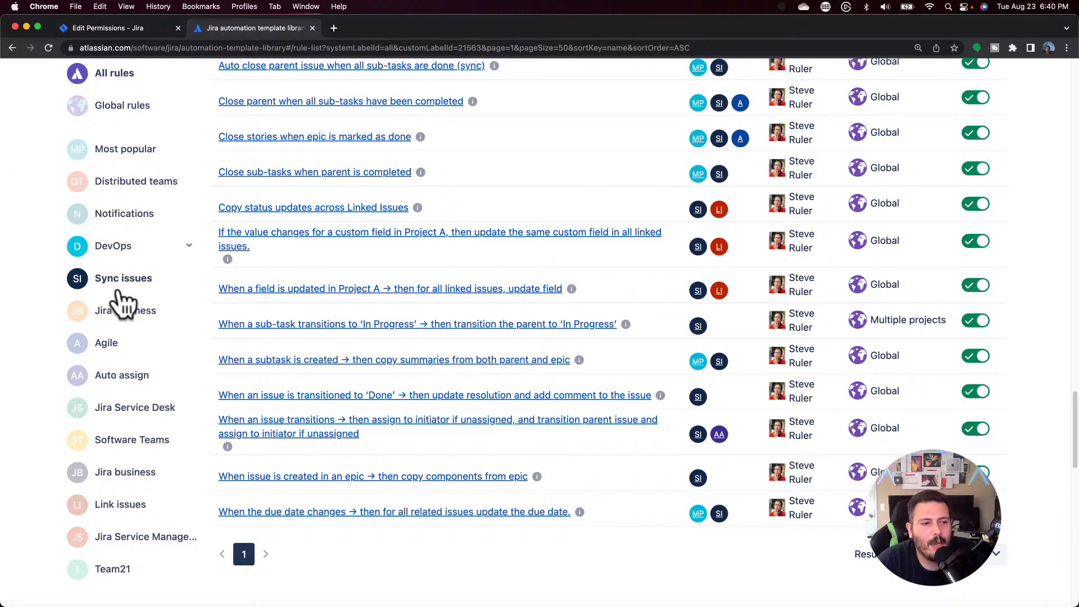
# Step: Filter the list by the Jira Business label and read the descriptions of the due date reminder and edit approvers rules
pyautogui.click(123, 313)
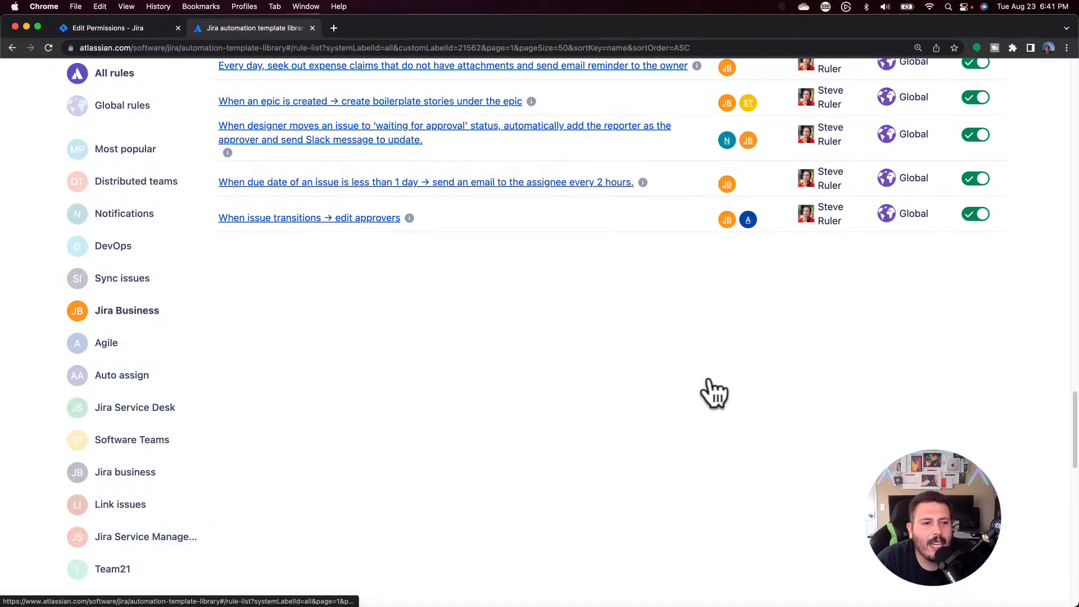
pyautogui.scroll(4, 710, 388)
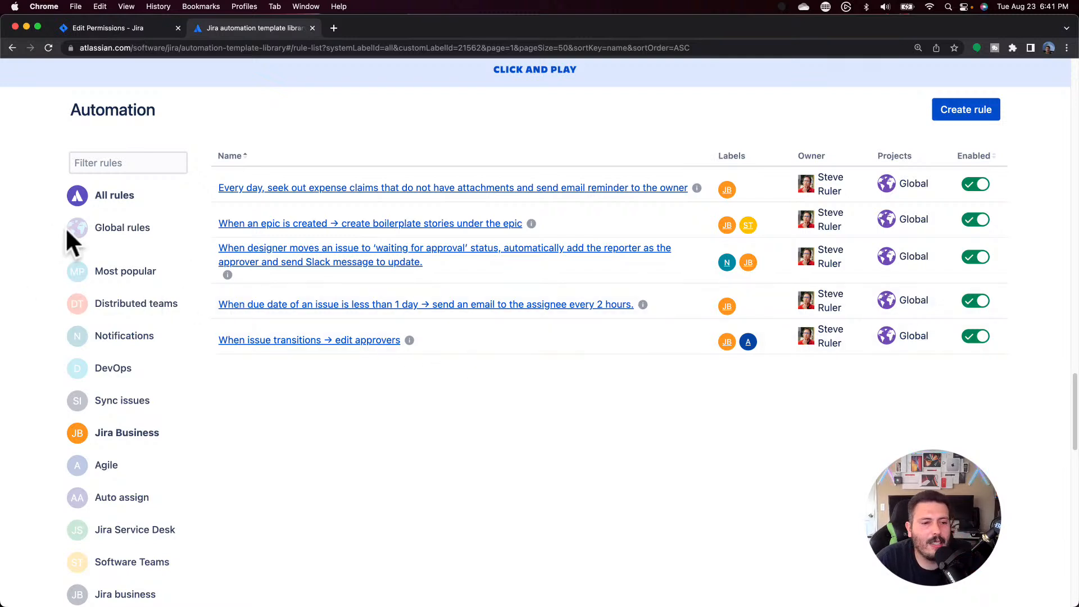
pyautogui.moveTo(492, 301)
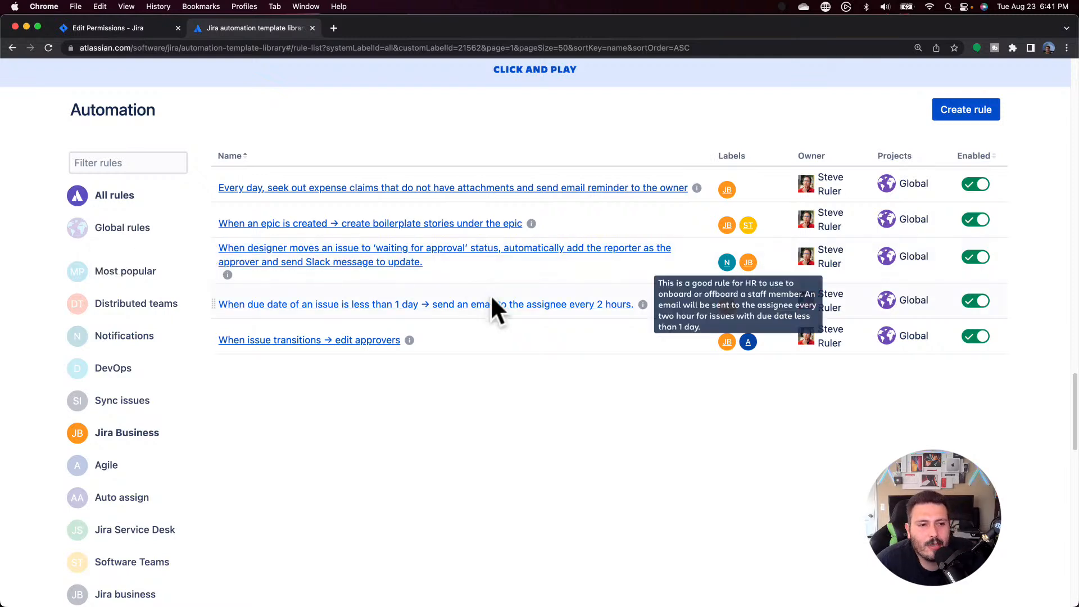
pyautogui.moveTo(394, 343)
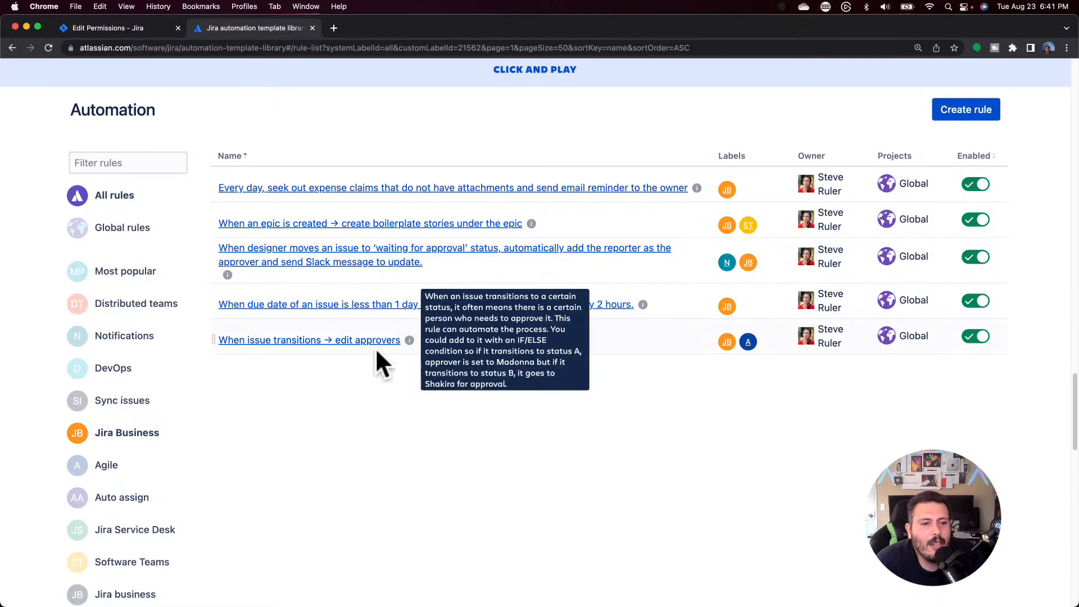
# Step: Browse the template library's rules under the Agile, Auto assign, Software Teams and Team21 labels
pyautogui.scroll(-2, 211, 390)
pyautogui.click(107, 397)
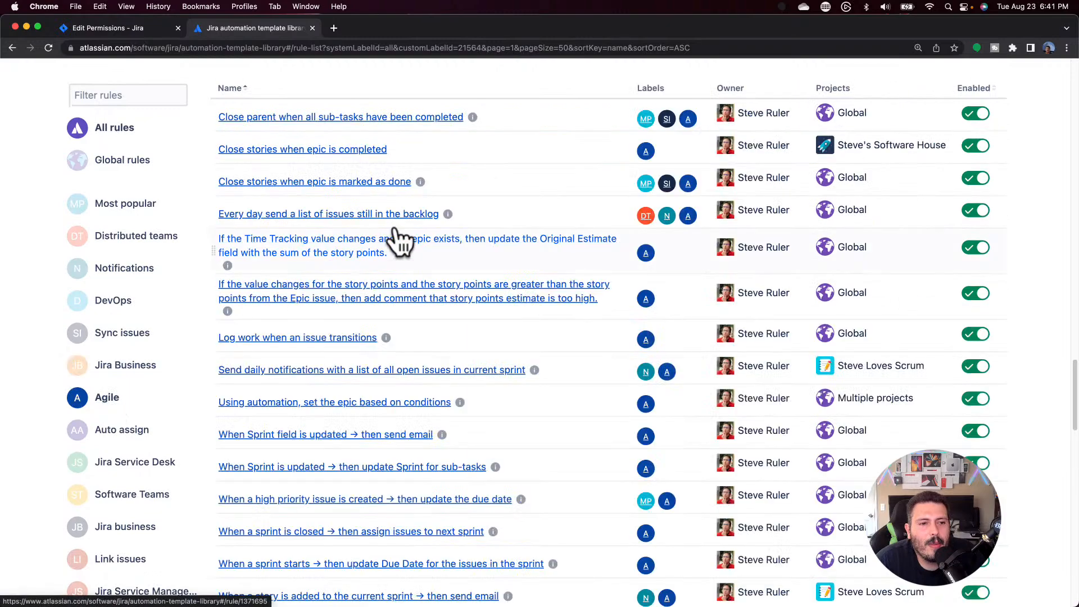
pyautogui.scroll(-3, 506, 365)
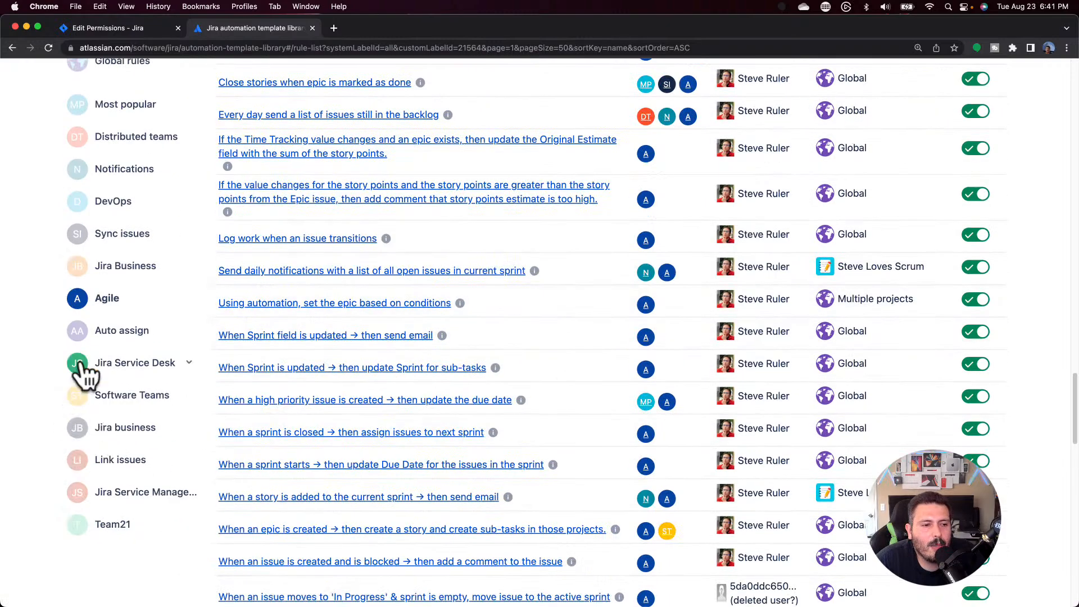
pyautogui.click(107, 334)
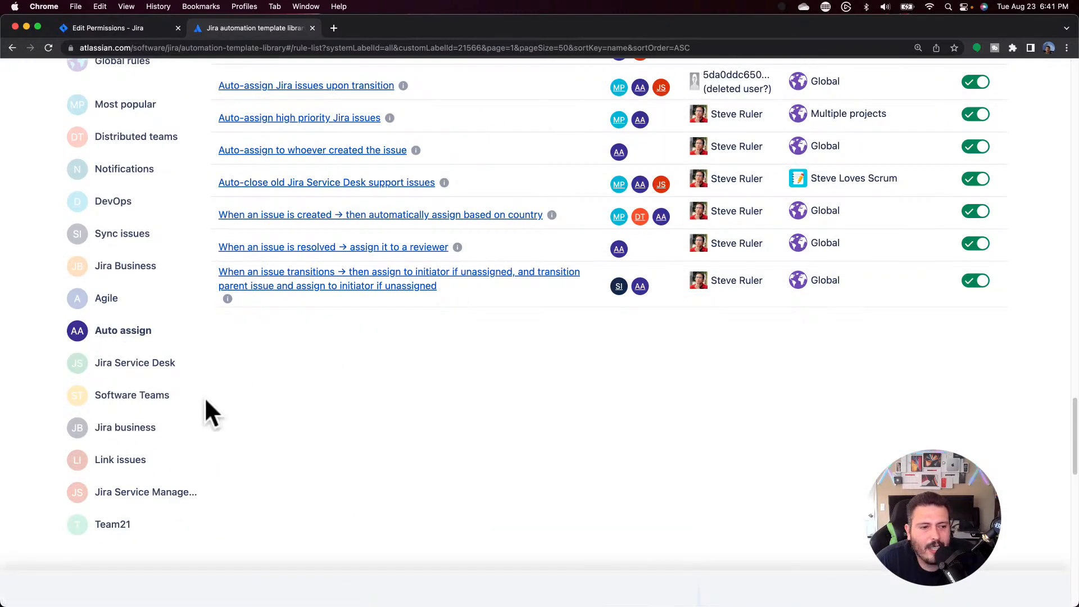
pyautogui.click(135, 397)
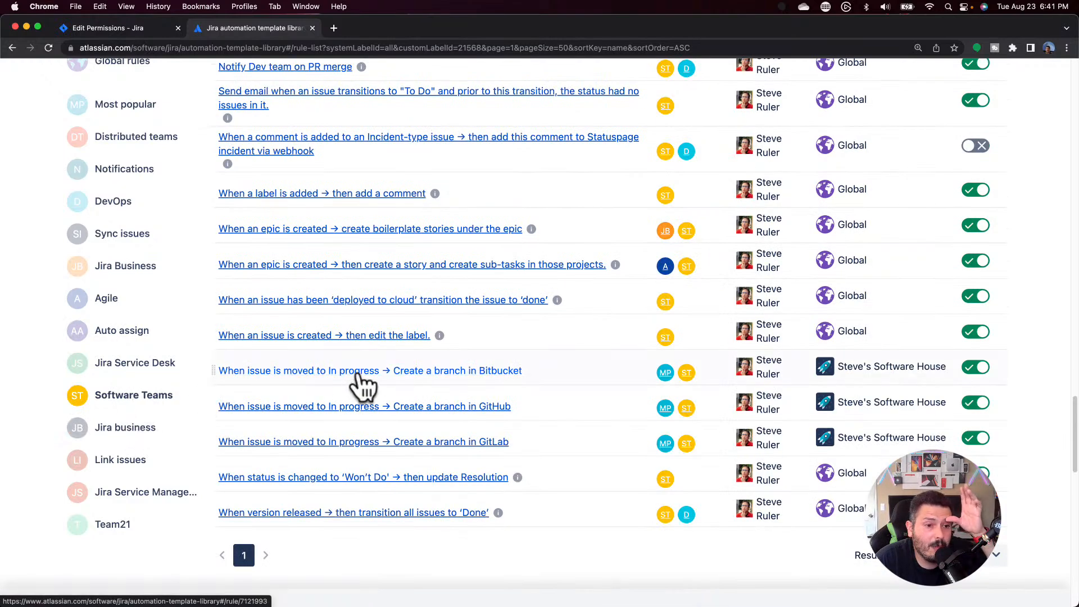
pyautogui.scroll(1, 365, 384)
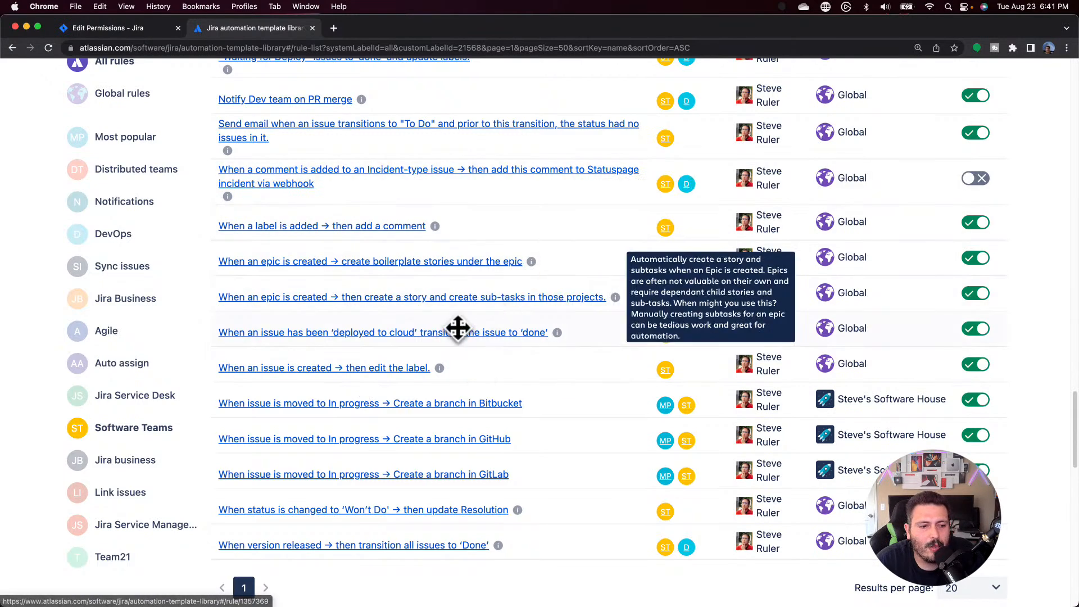
pyautogui.click(121, 558)
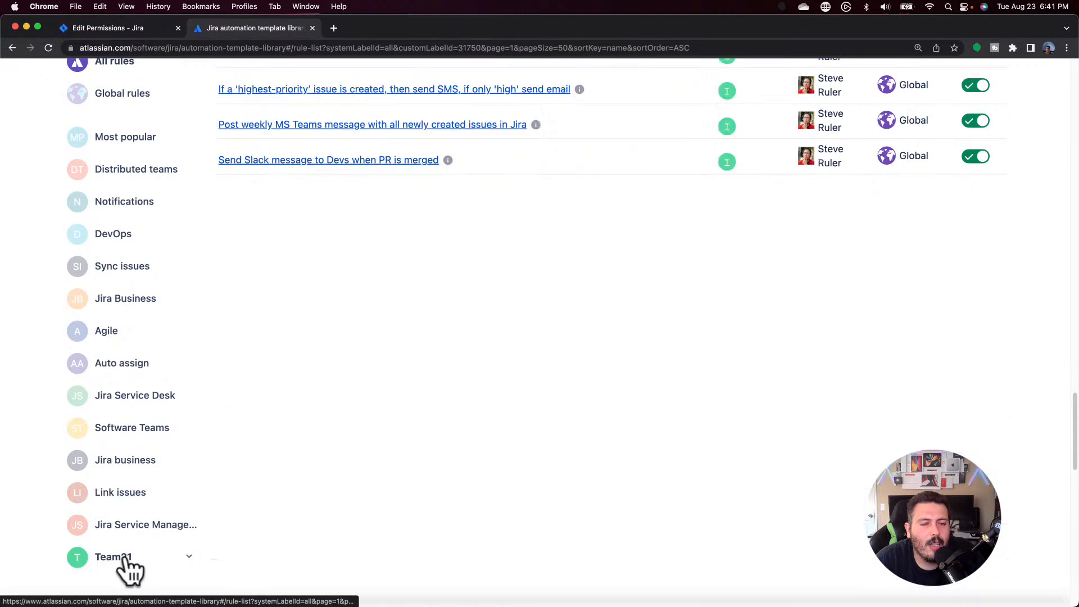
pyautogui.scroll(3, 326, 419)
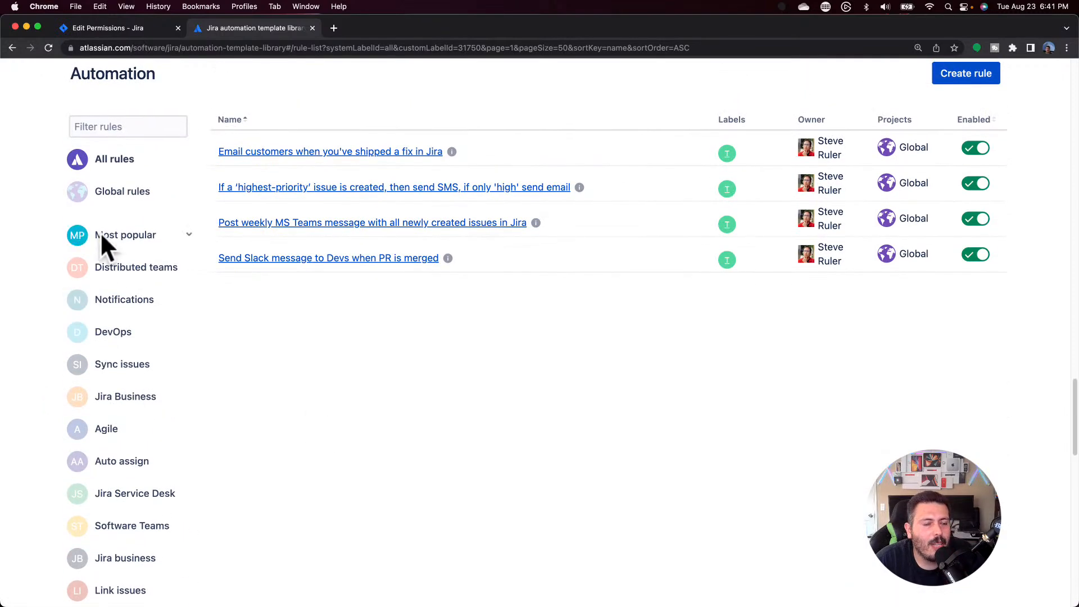
# Step: Restrict the template list to Global rules and view those labelled Distributed teams and Notifications
pyautogui.click(126, 191)
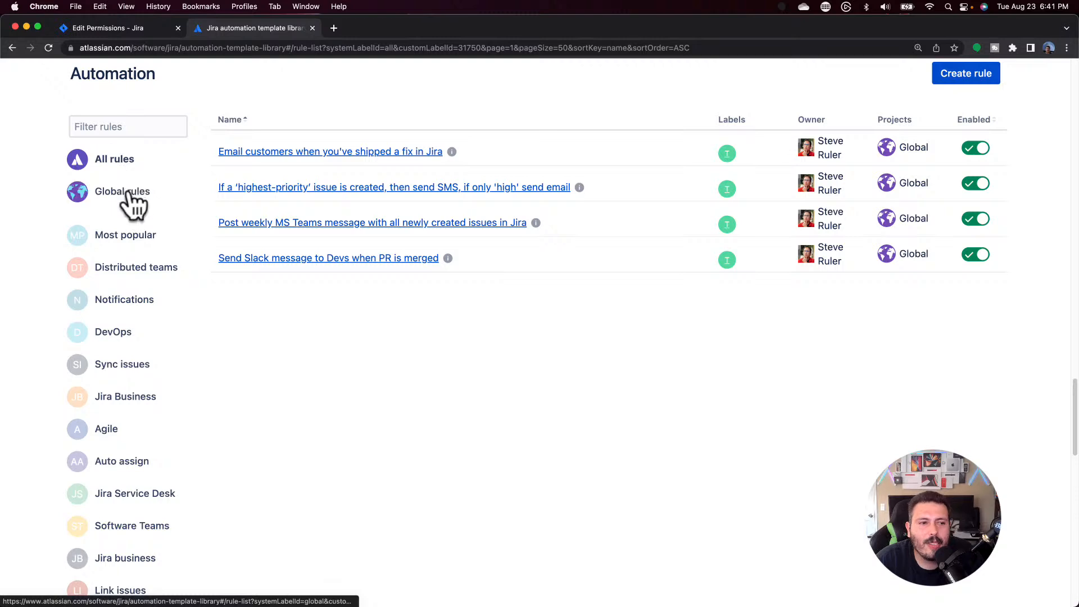
pyautogui.click(115, 274)
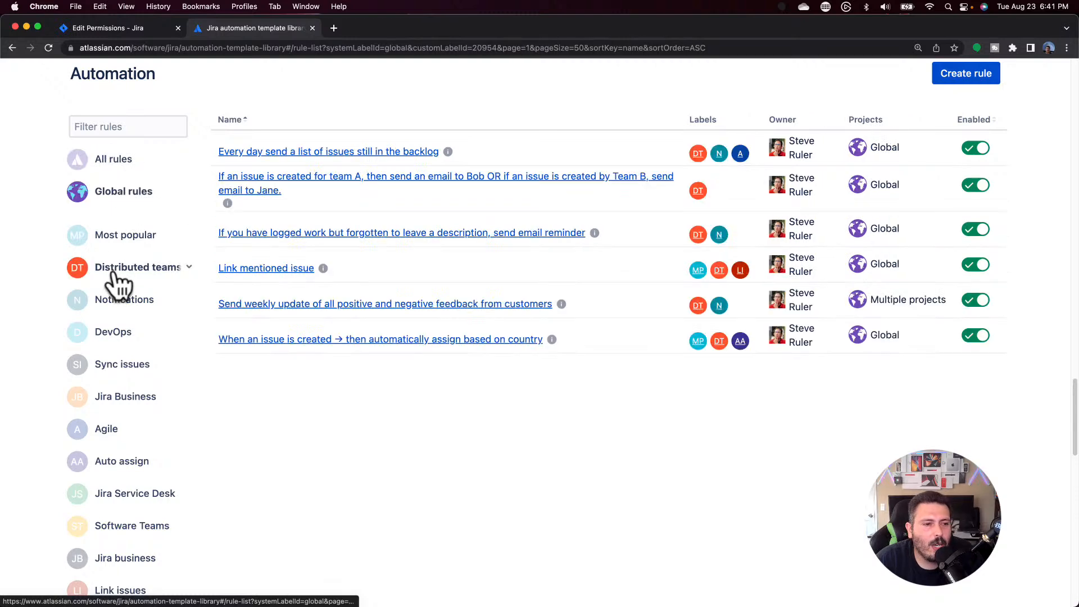
pyautogui.click(116, 303)
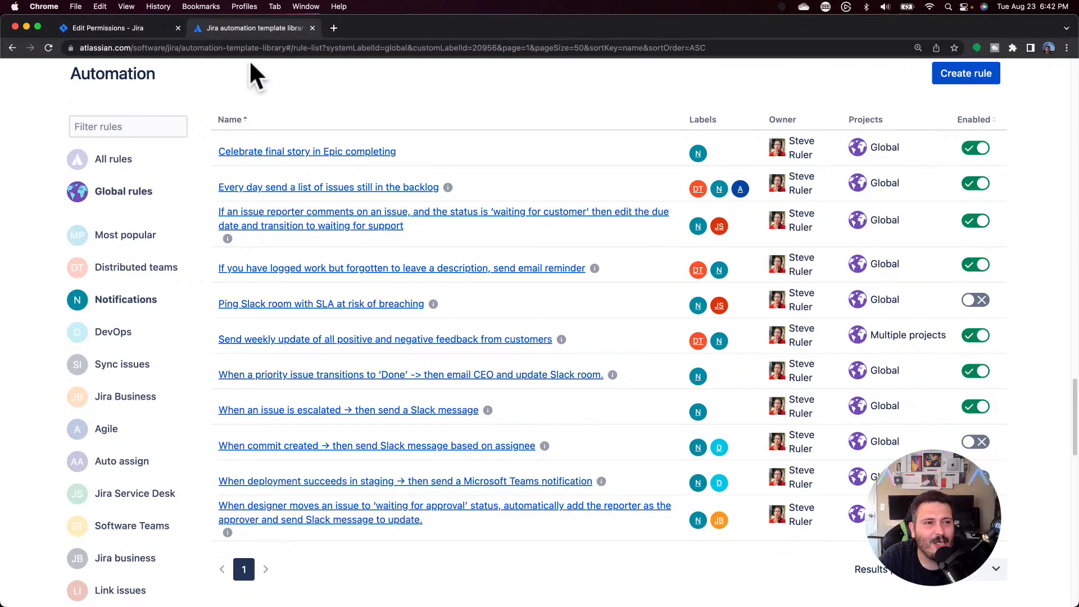
# Step: Switch to Jira and open the Automation page in the Jira Scrum Demonstration project's settings
pyautogui.click(110, 28)
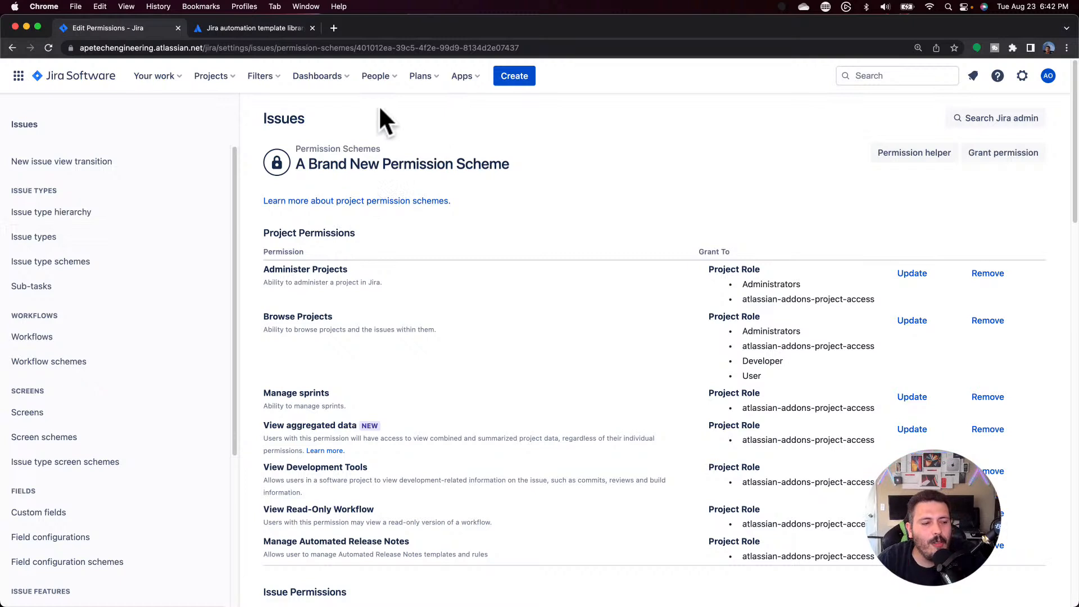
pyautogui.click(214, 82)
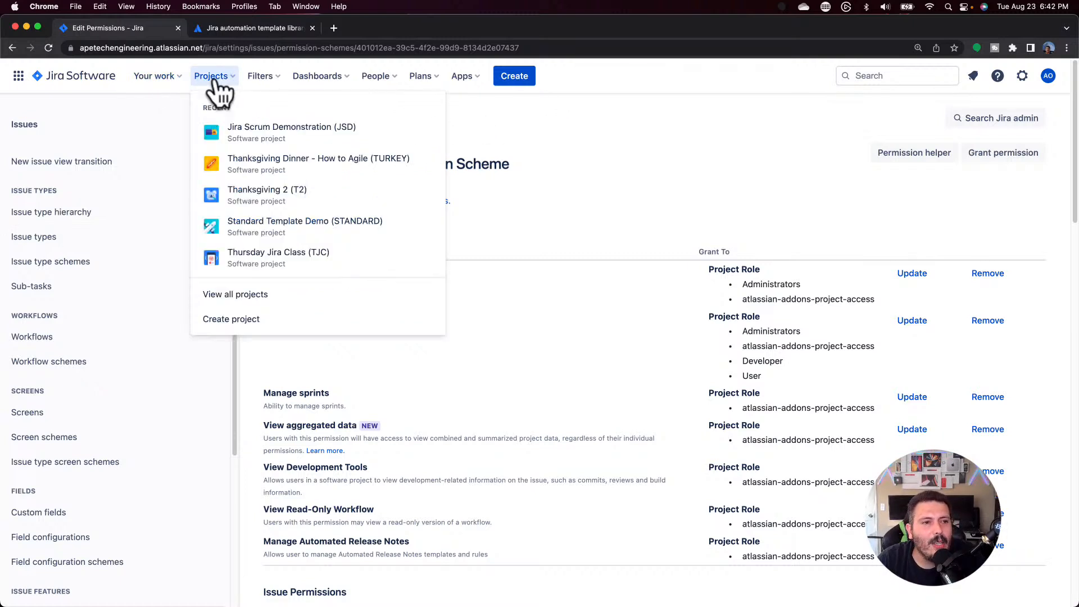
pyautogui.click(261, 141)
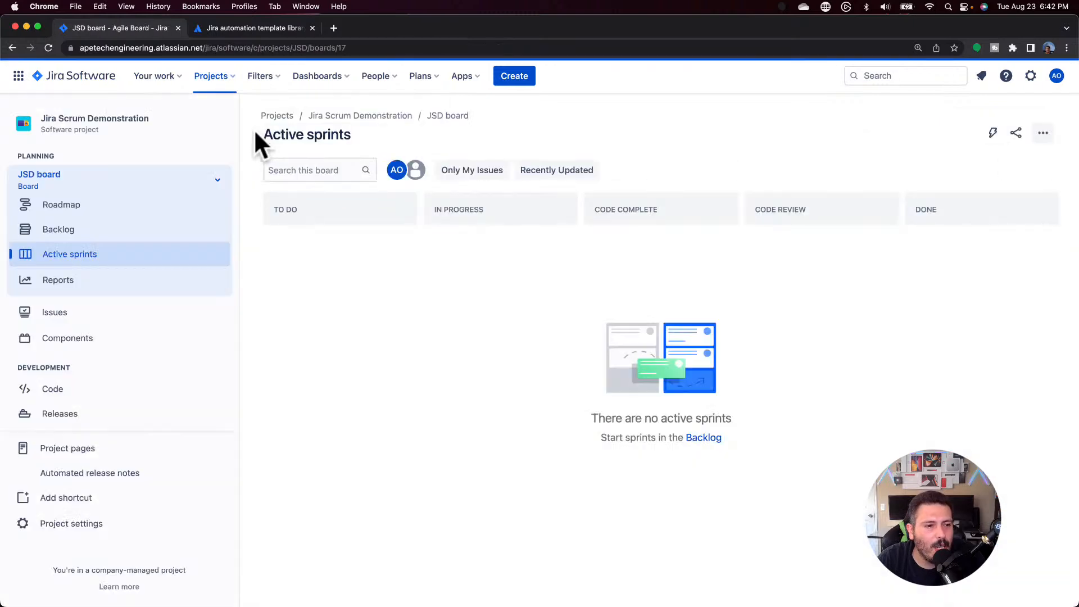
pyautogui.click(74, 534)
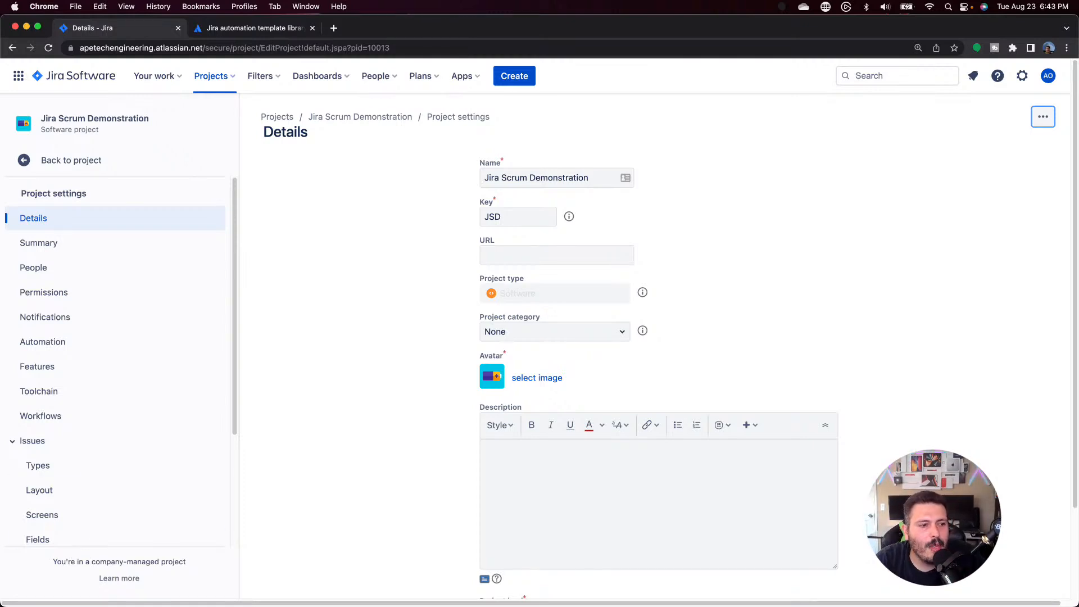
pyautogui.click(55, 344)
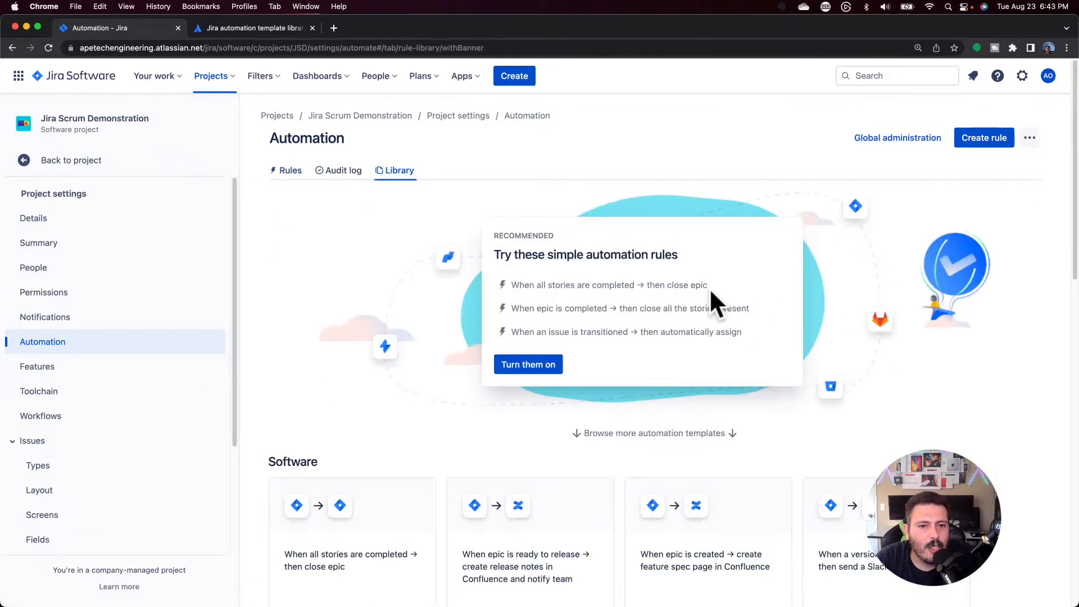
# Step: Look over the Software and DevOps templates in the project's automation library, and open the form for a new project rule
pyautogui.scroll(-1, 710, 292)
pyautogui.scroll(-5, 680, 362)
pyautogui.scroll(-4, 703, 371)
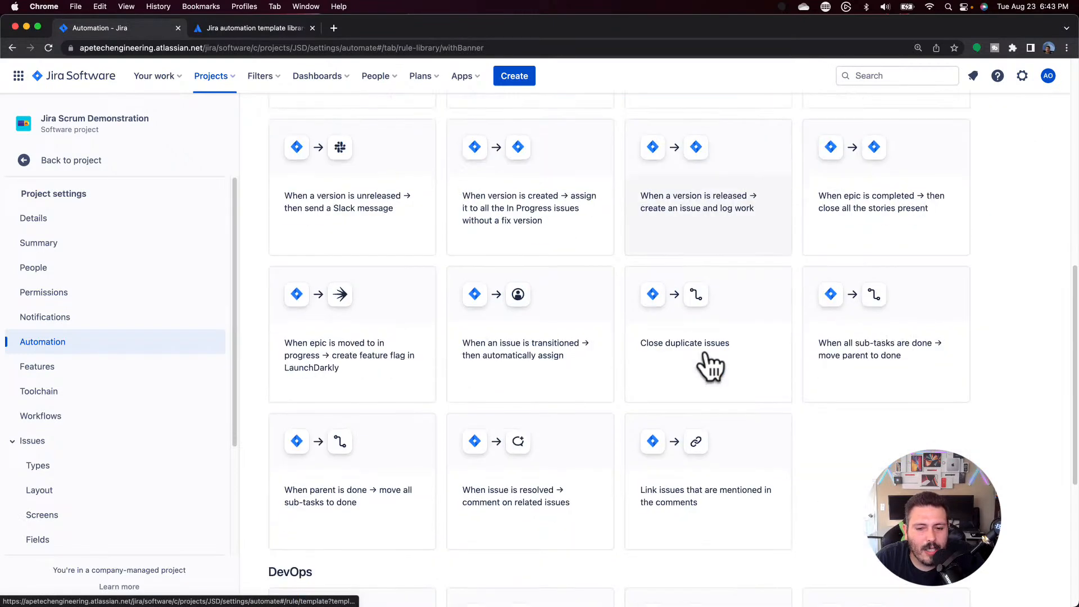
pyautogui.scroll(-2, 709, 366)
pyautogui.scroll(-2, 711, 366)
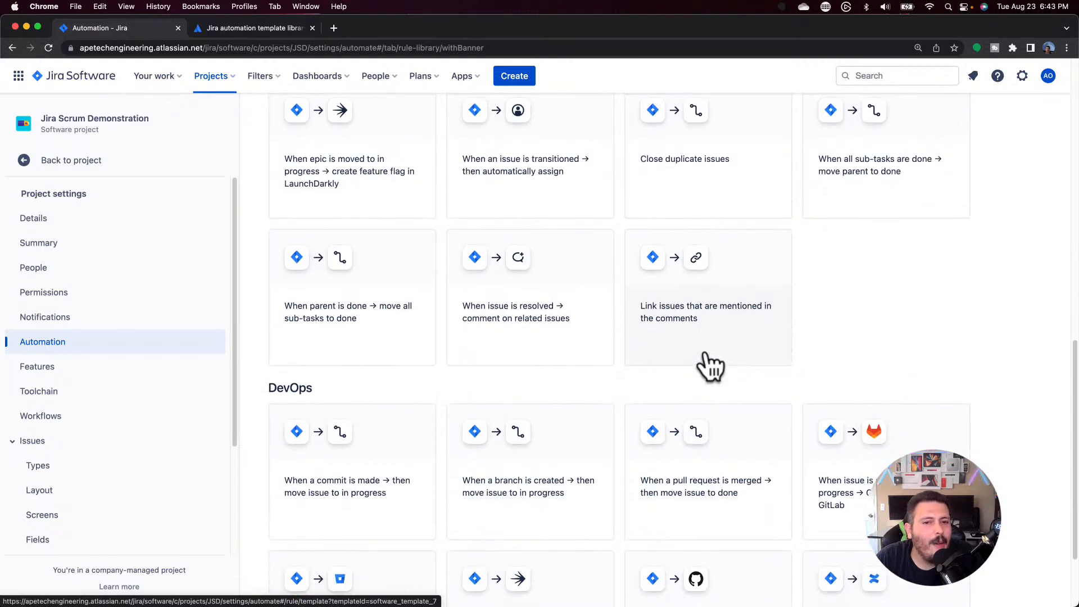
pyautogui.scroll(2, 711, 366)
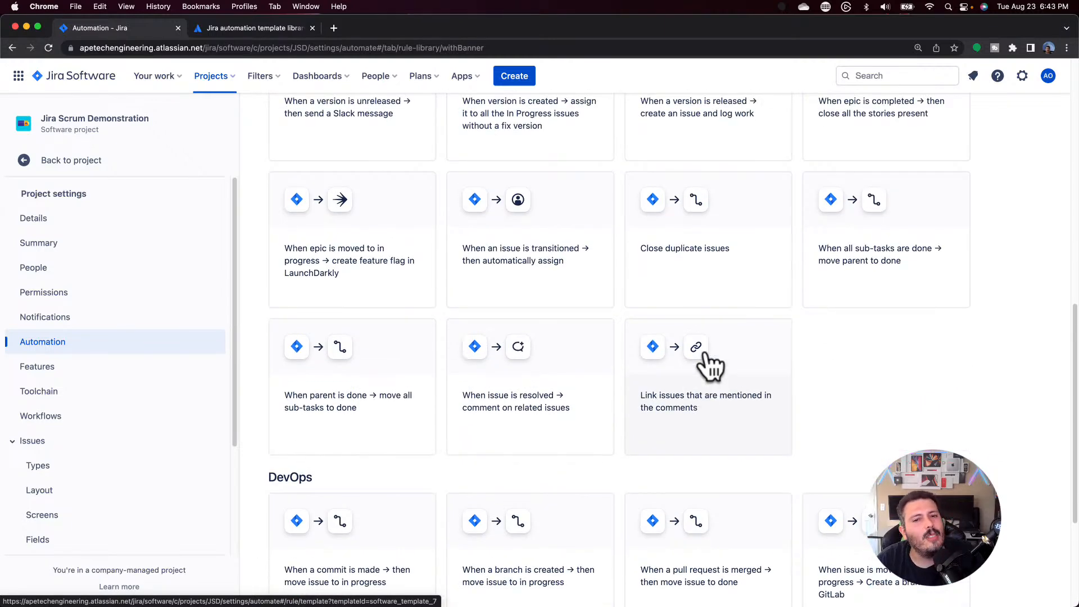
pyautogui.scroll(-2, 711, 367)
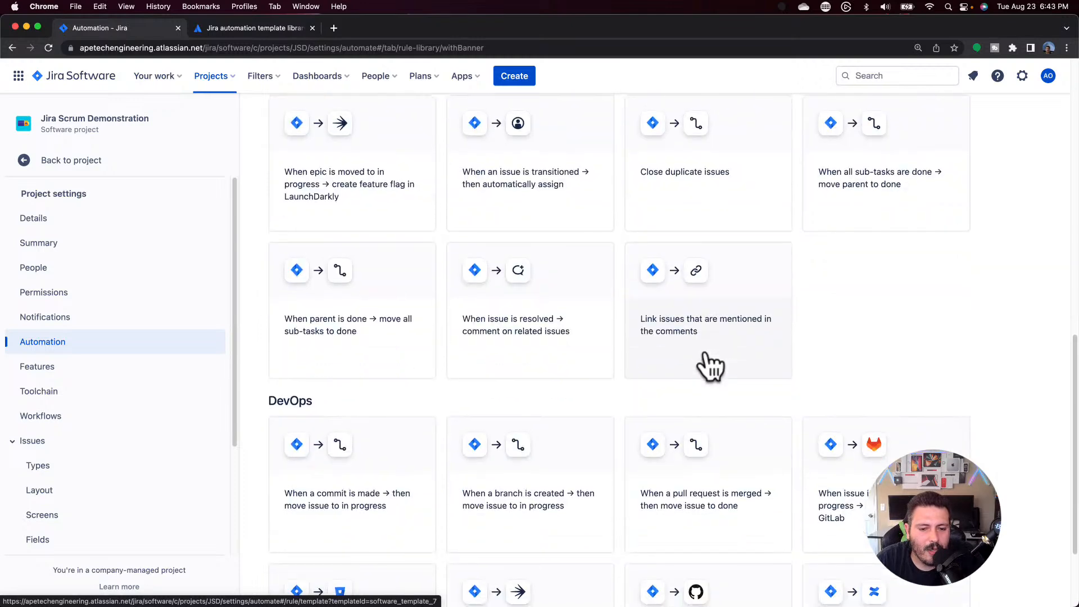
pyautogui.scroll(8, 711, 367)
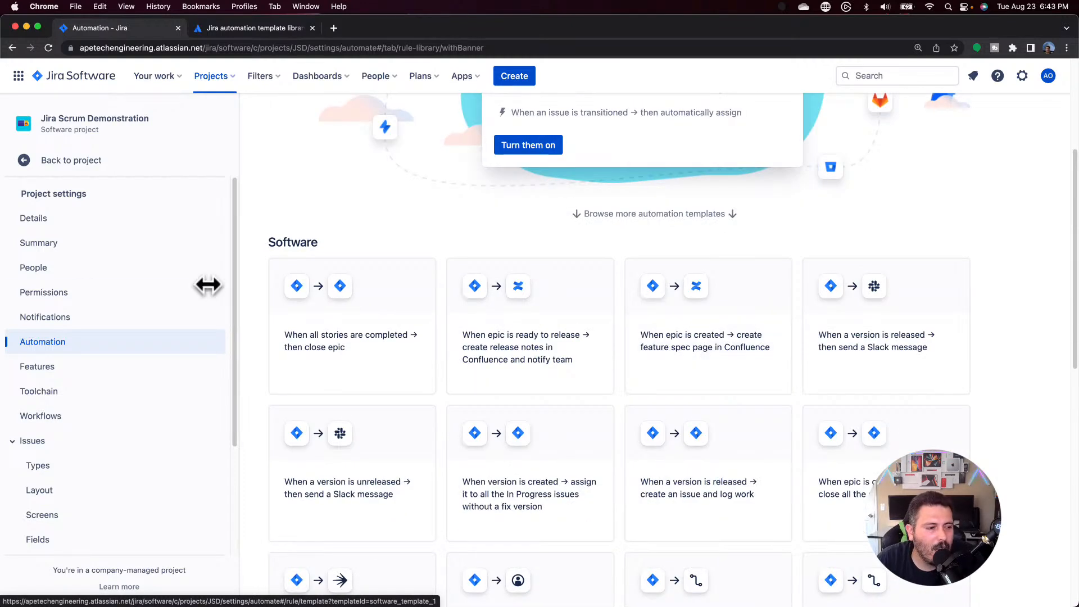
pyautogui.scroll(5, 929, 205)
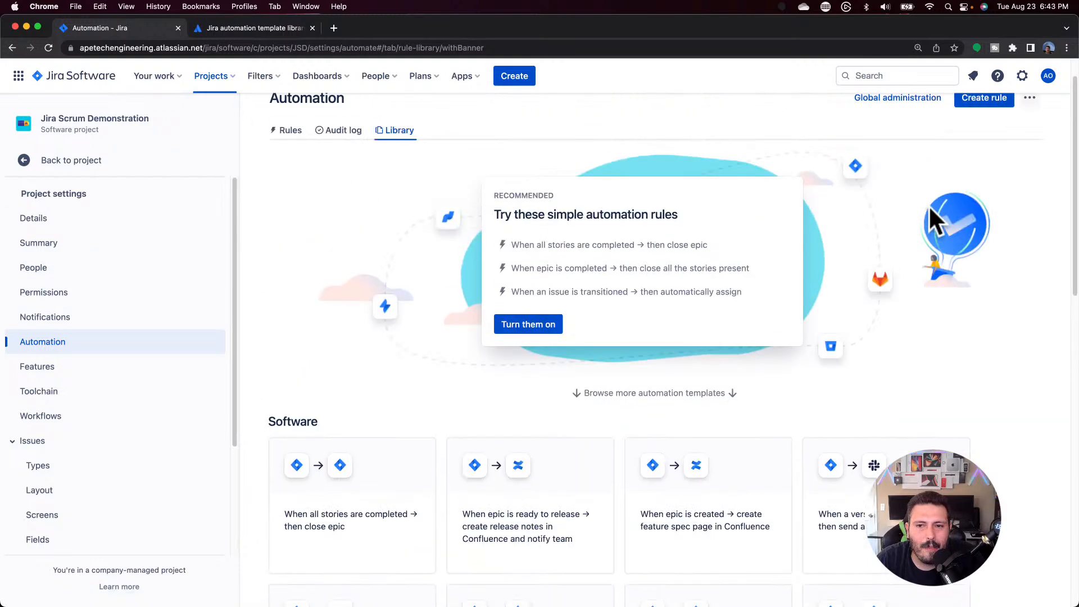
pyautogui.click(984, 140)
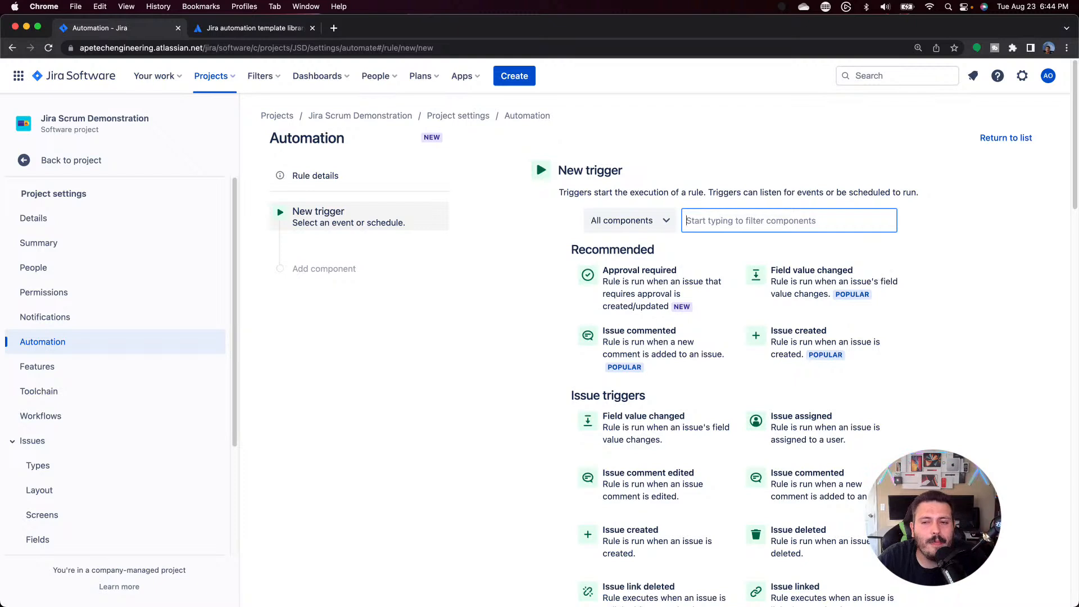
# Step: Go to Global automation in Jira's System settings and look over the rule list under Global rules and All rules
pyautogui.click(1023, 77)
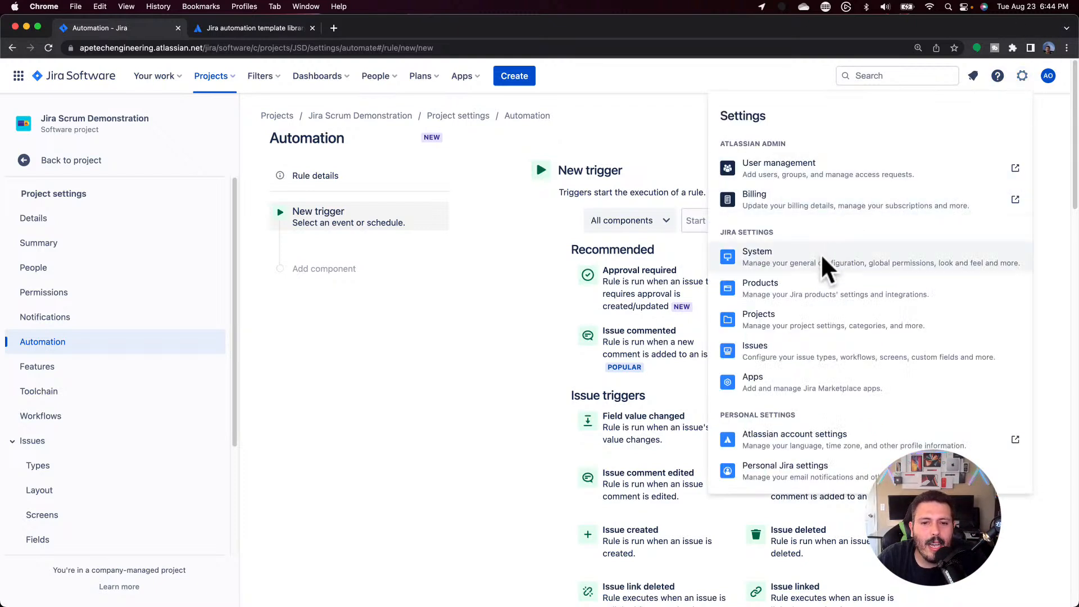
pyautogui.click(813, 268)
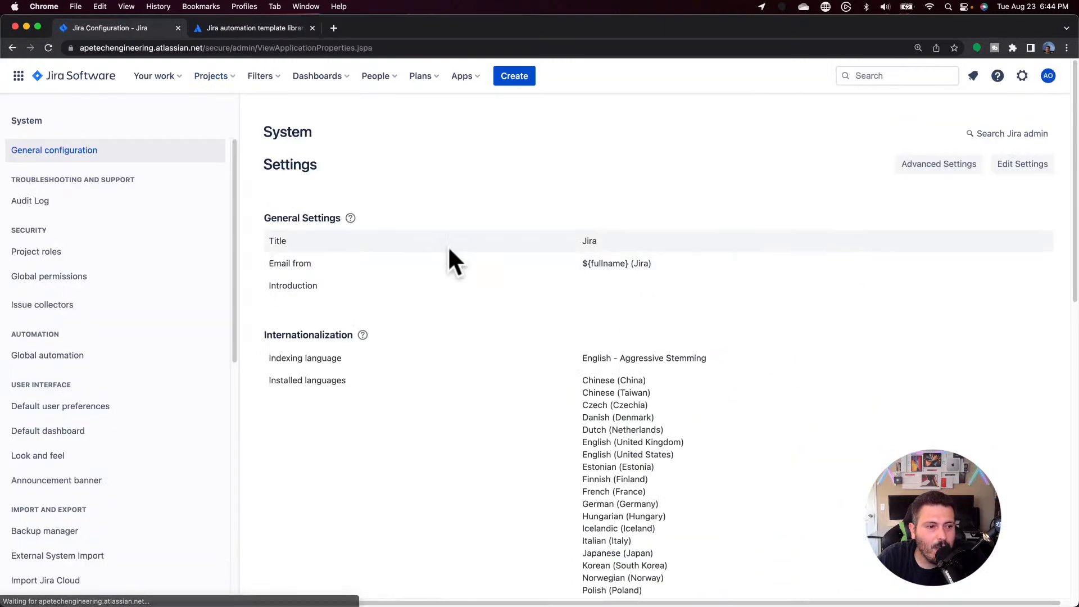
pyautogui.click(44, 364)
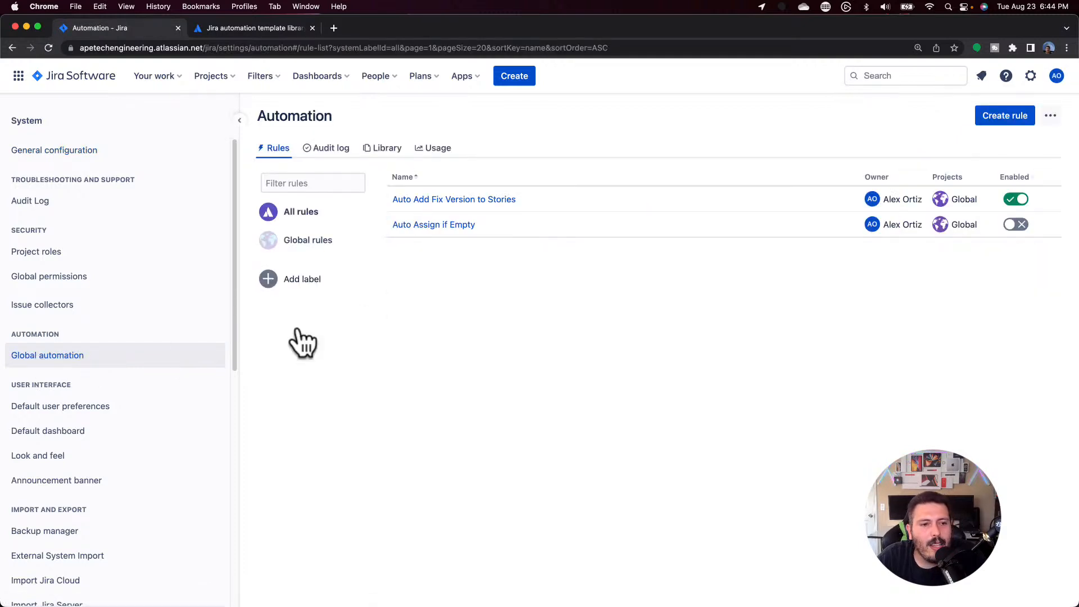
pyautogui.click(306, 241)
pyautogui.click(308, 218)
pyautogui.click(308, 218)
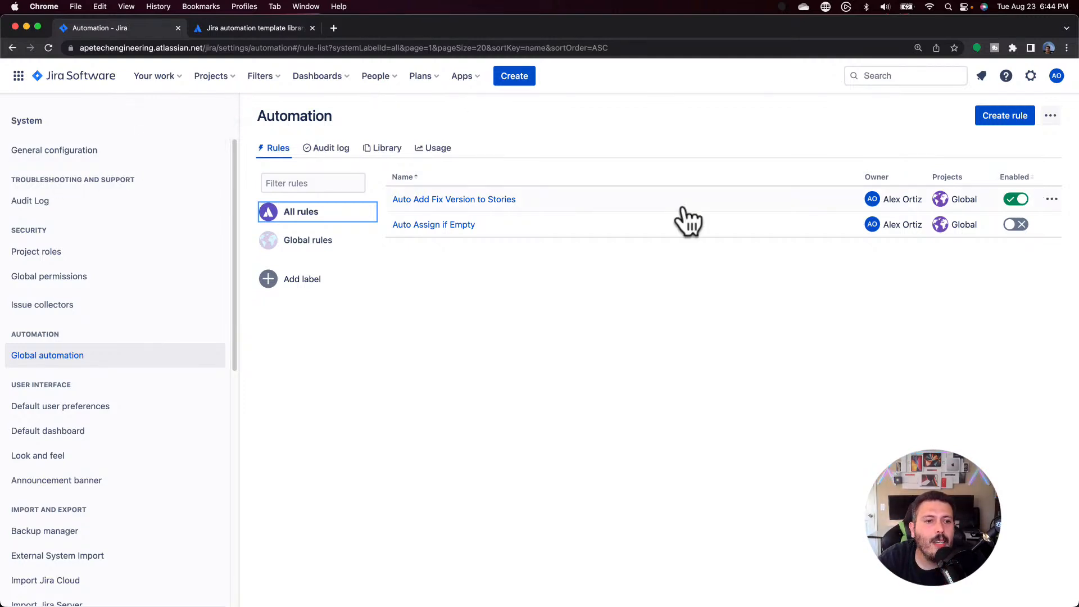
# Step: Start a global rule, try the Issue transitioned trigger, and discard the unsaved rule
pyautogui.click(1018, 117)
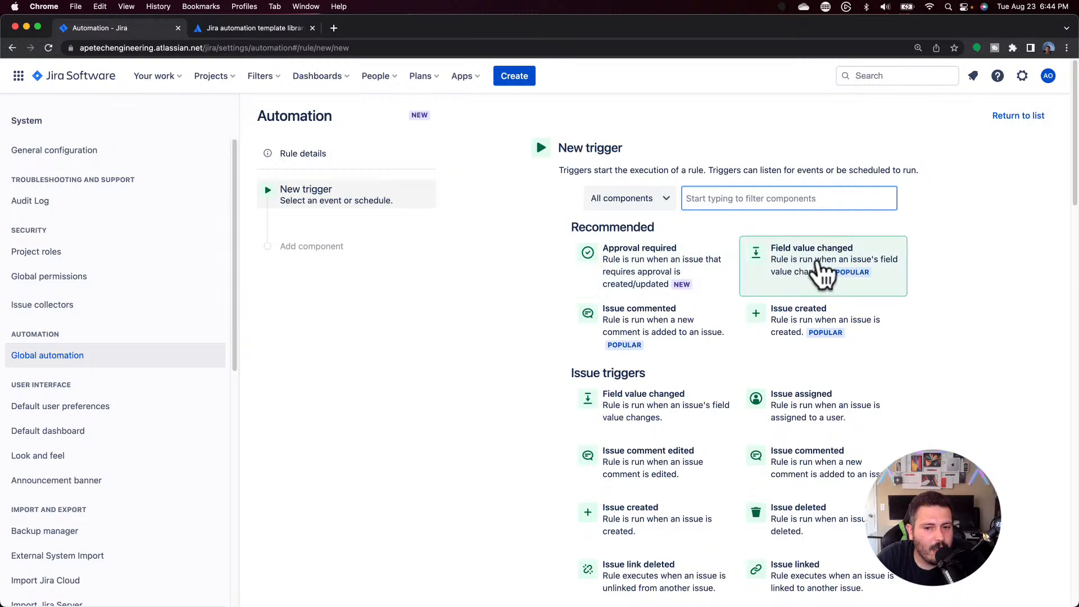
pyautogui.scroll(-1, 836, 284)
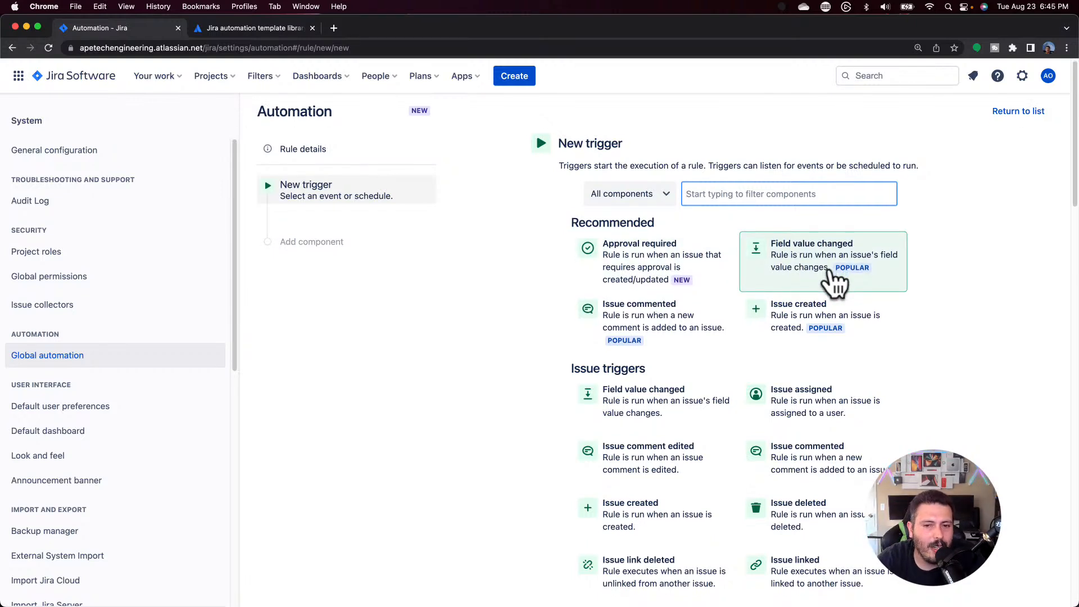
pyautogui.scroll(-5, 745, 231)
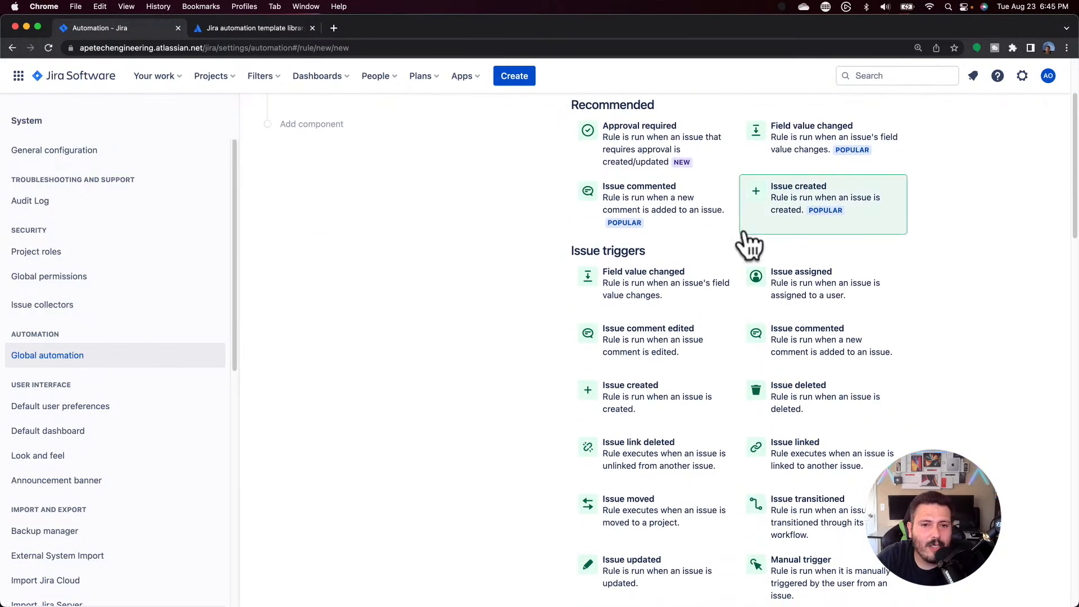
pyautogui.scroll(-2, 745, 233)
pyautogui.scroll(-2, 744, 228)
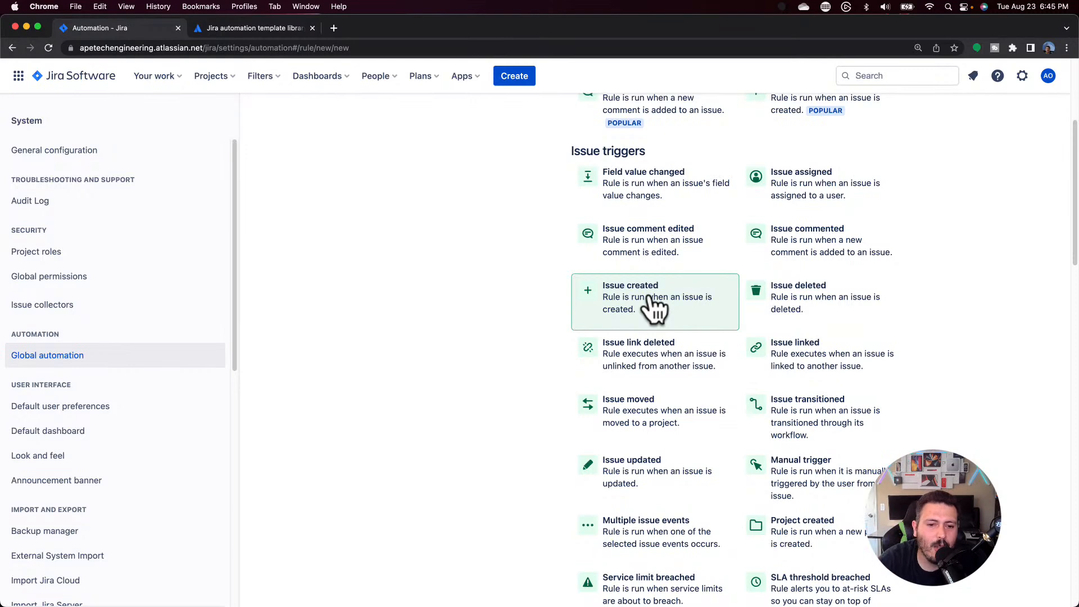
pyautogui.scroll(-1, 654, 308)
pyautogui.click(822, 414)
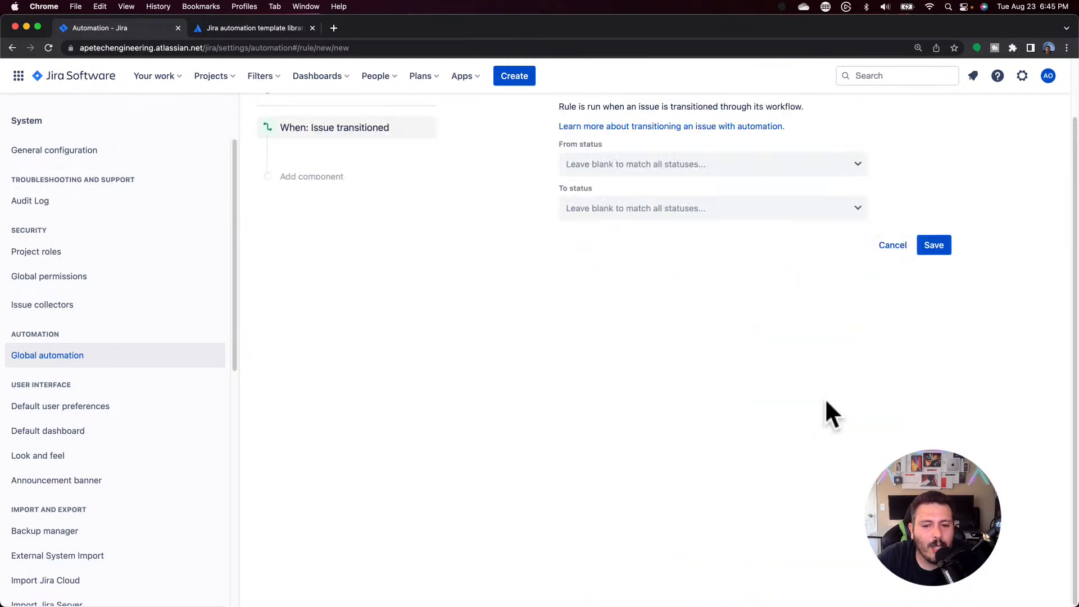
pyautogui.scroll(2, 818, 399)
pyautogui.click(1015, 117)
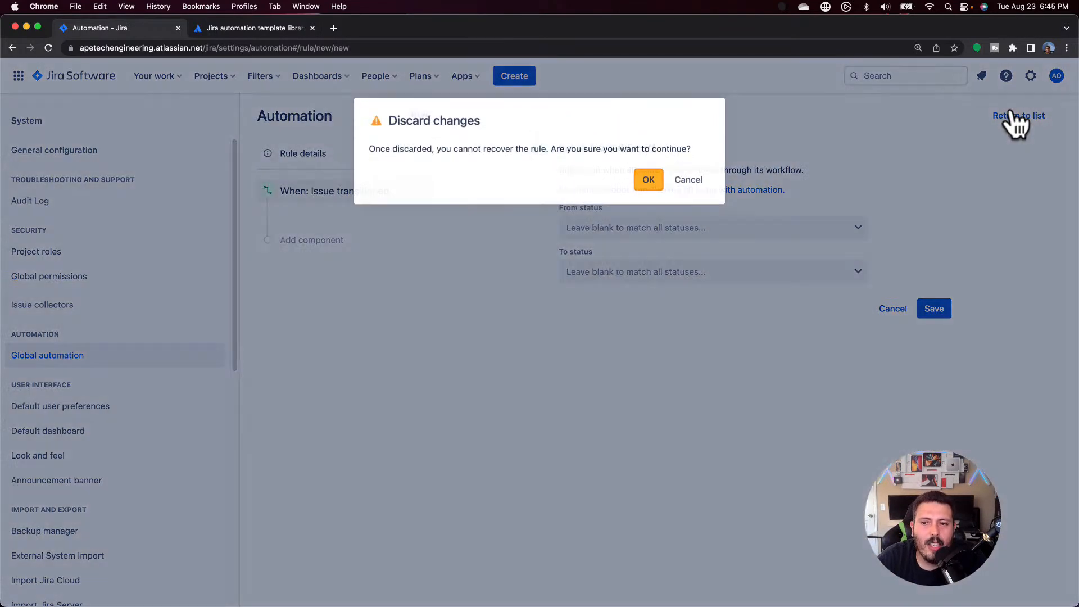
pyautogui.click(661, 177)
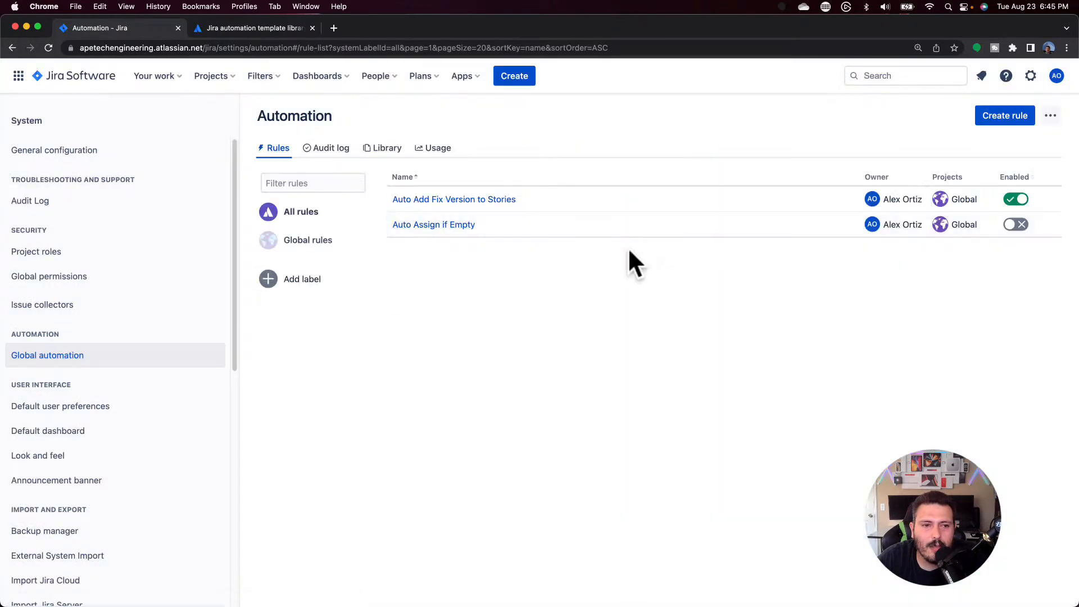
# Step: Start a new global automation rule and look over the available triggers, including issue, DevOps, integration, scheduled, Jira Service Management and release management ones
pyautogui.click(1010, 126)
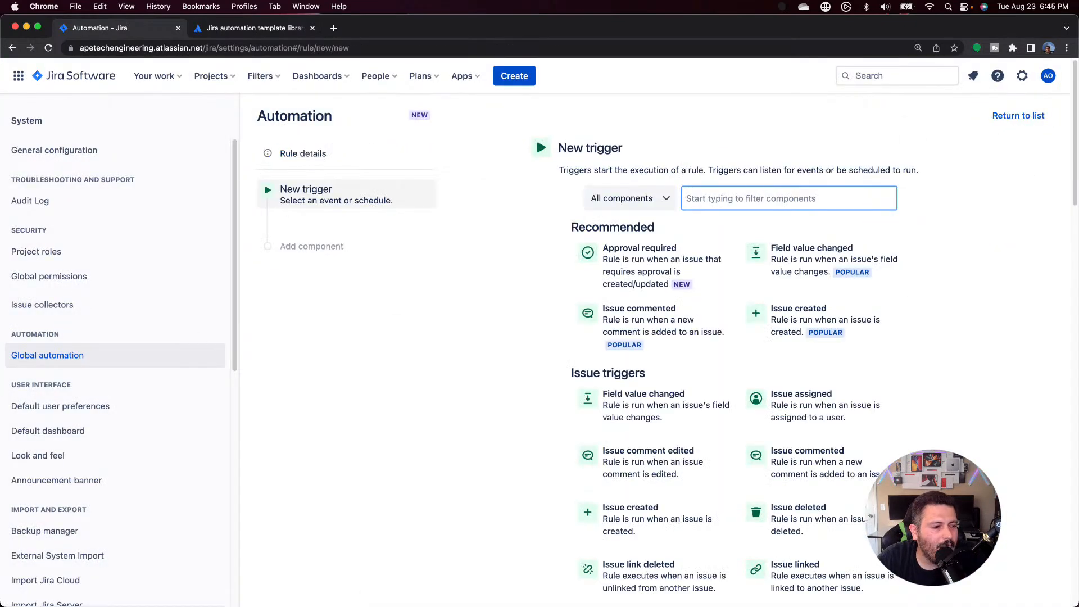
pyautogui.scroll(-5, 656, 304)
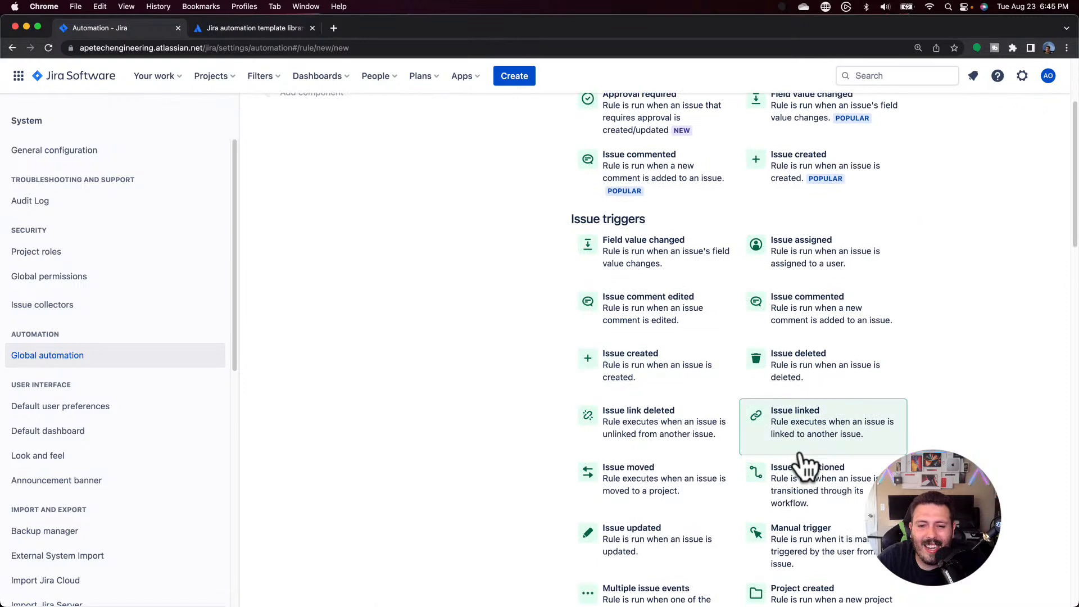
pyautogui.scroll(-3, 802, 464)
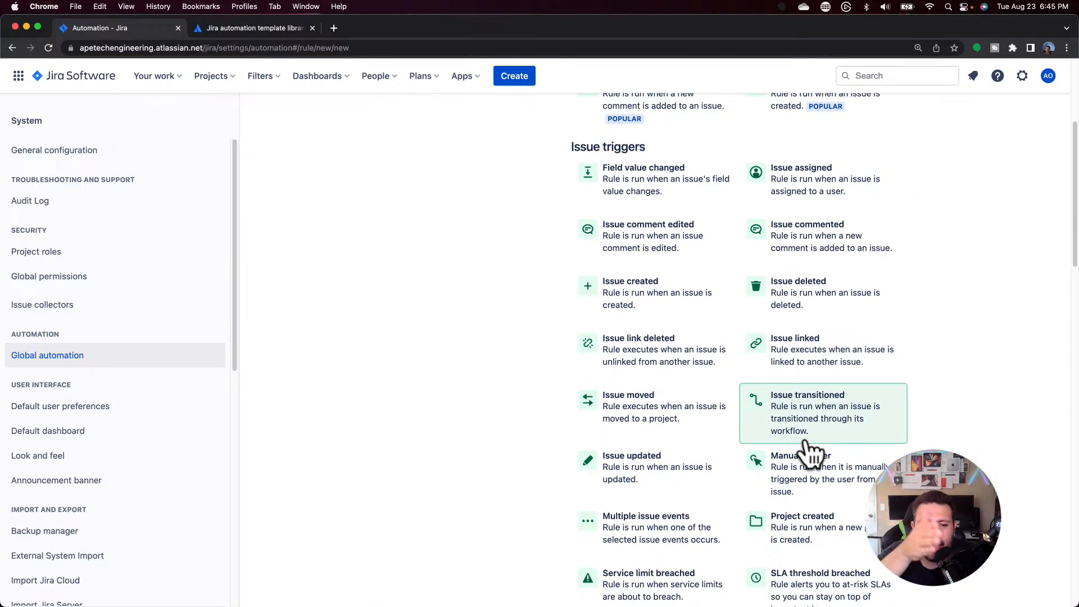
pyautogui.scroll(-1, 804, 454)
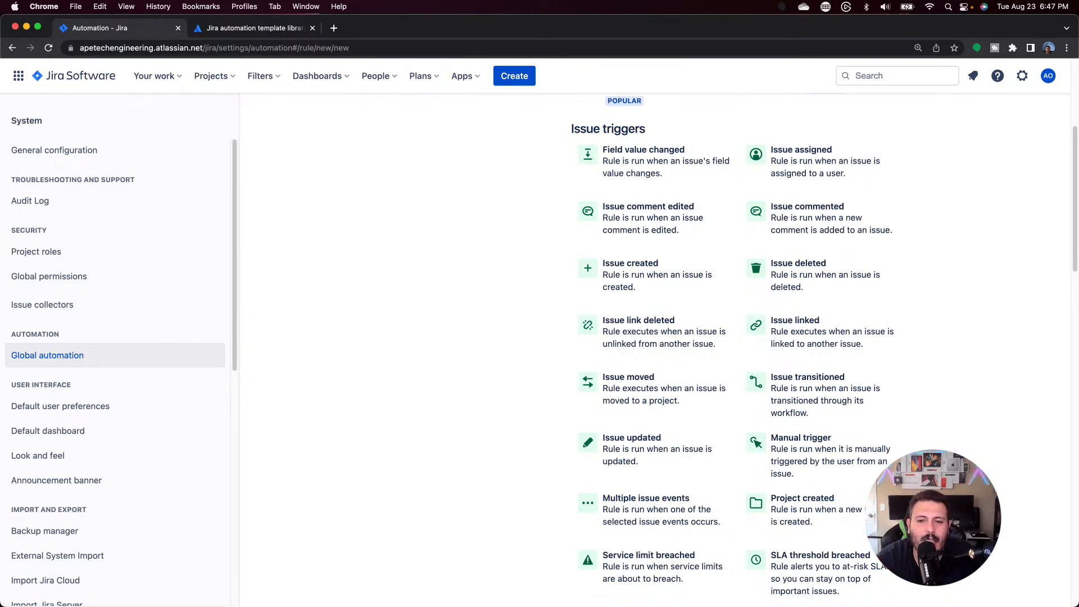
pyautogui.scroll(-1, 860, 446)
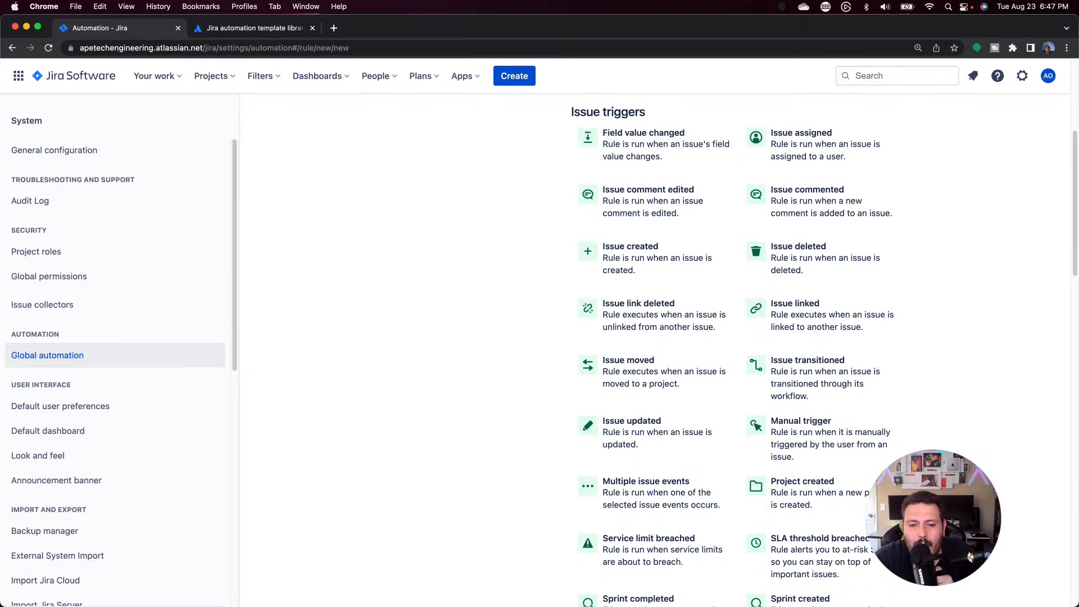
pyautogui.scroll(-5, 860, 446)
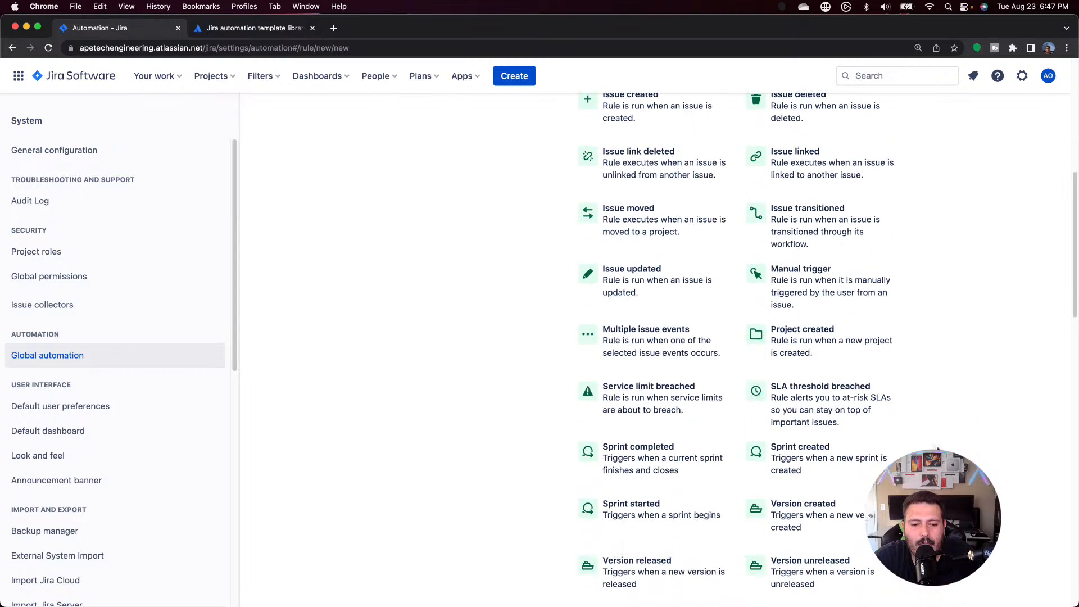
pyautogui.scroll(-6, 938, 449)
pyautogui.scroll(-1, 938, 448)
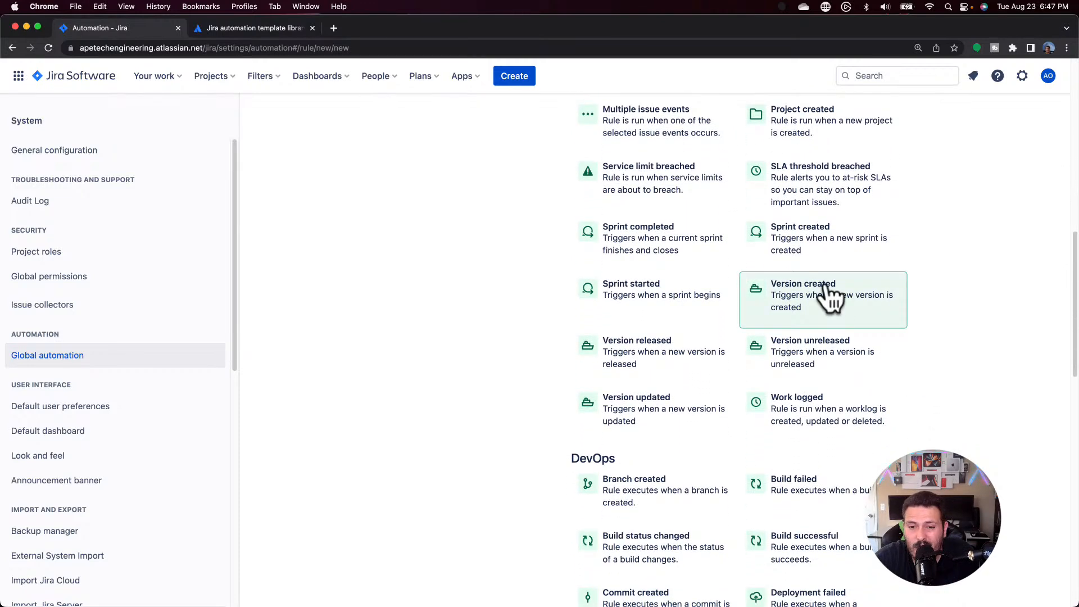
pyautogui.scroll(-5, 674, 414)
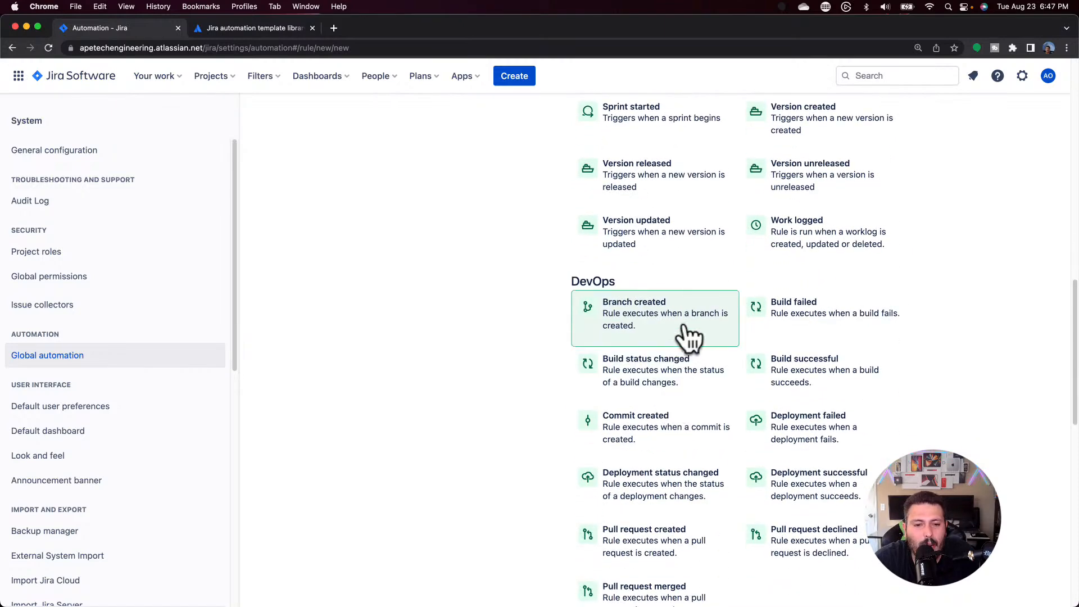
pyautogui.scroll(-1, 731, 340)
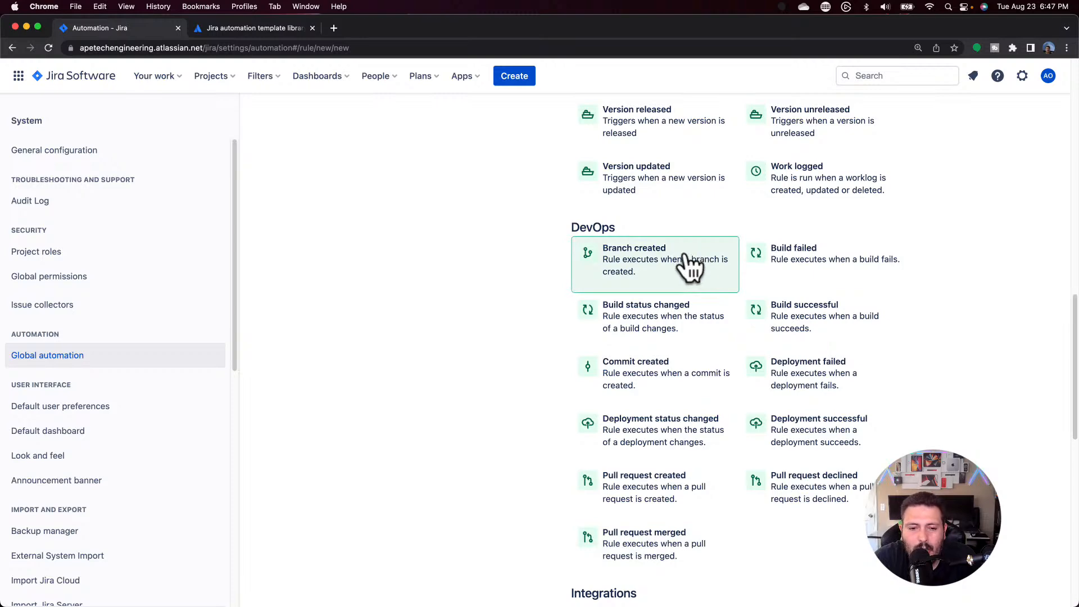
pyautogui.scroll(-4, 687, 259)
pyautogui.scroll(-1, 686, 264)
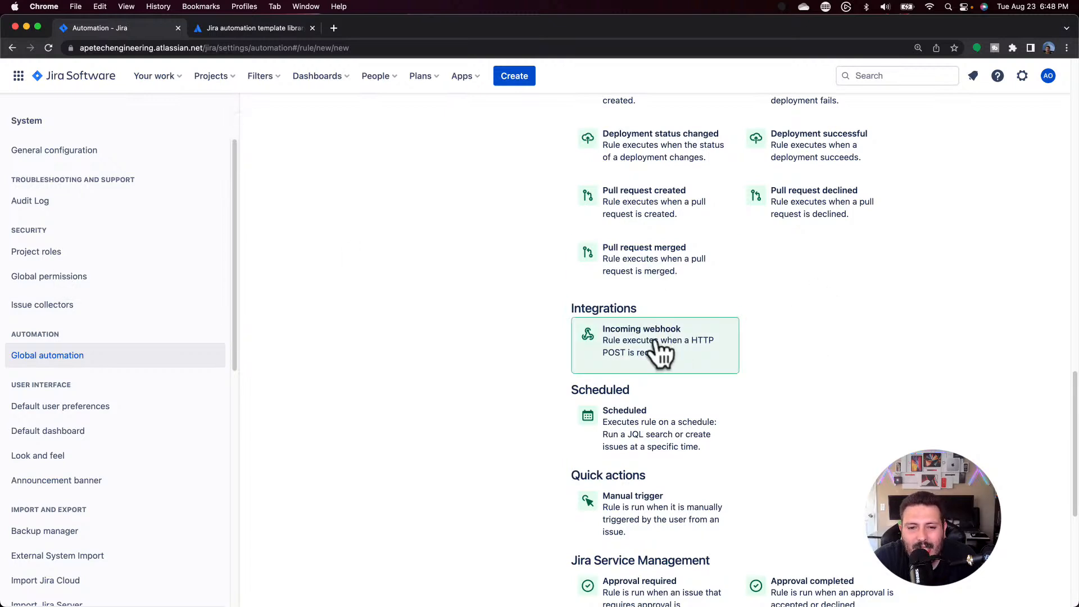
pyautogui.scroll(-5, 657, 343)
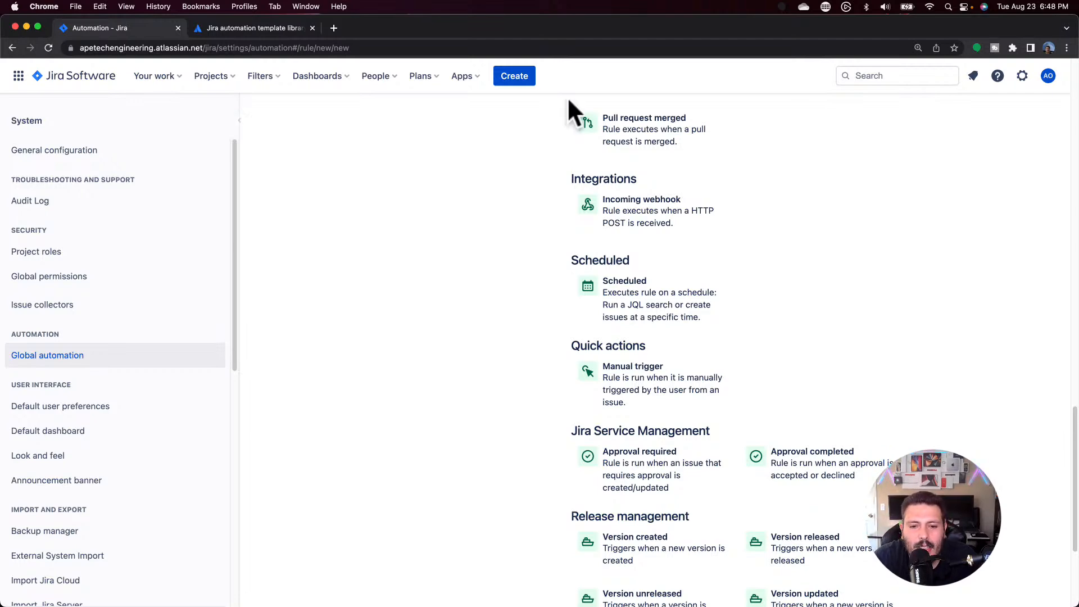
pyautogui.scroll(-4, 708, 437)
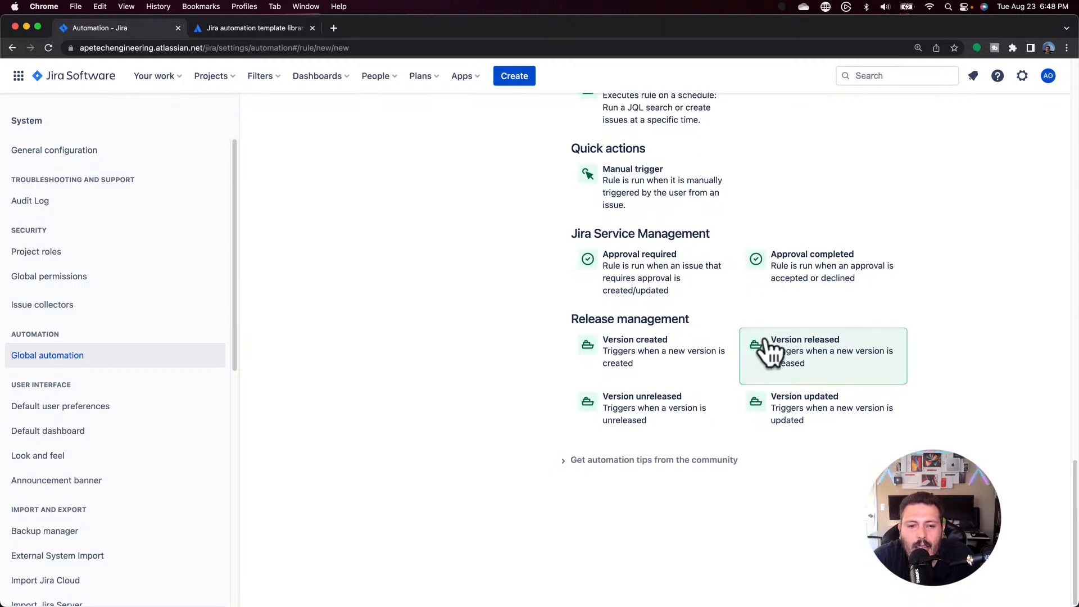
pyautogui.scroll(15, 935, 333)
pyautogui.scroll(10, 932, 323)
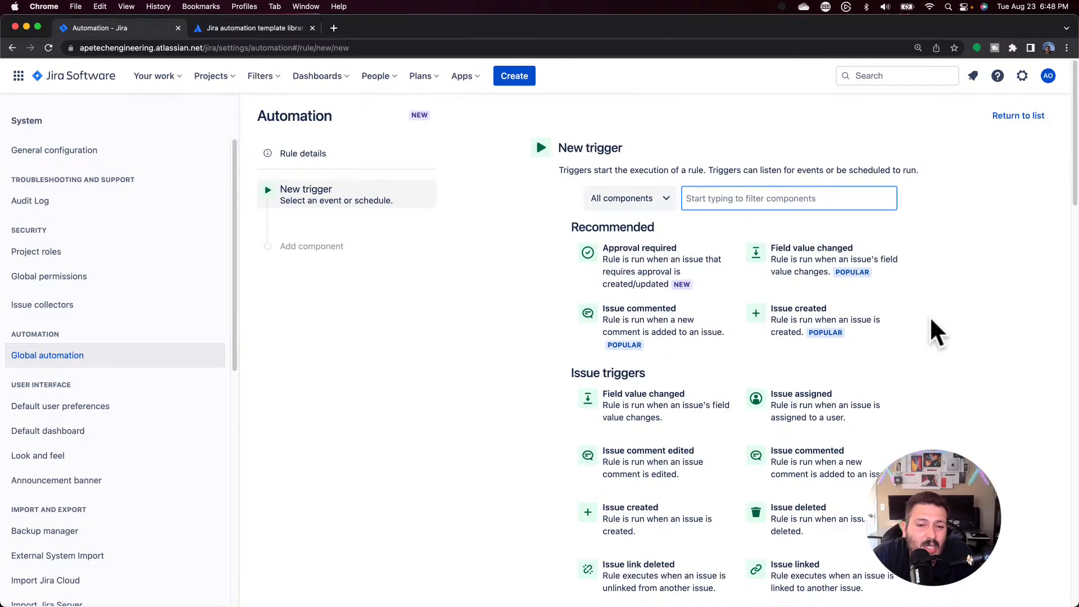
pyautogui.click(823, 277)
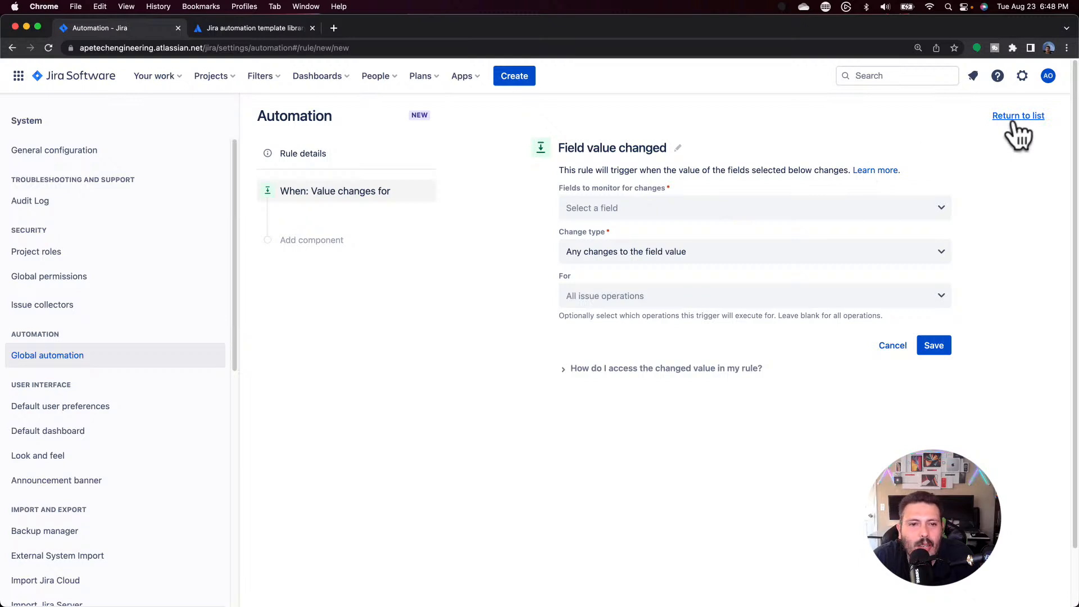
pyautogui.click(677, 147)
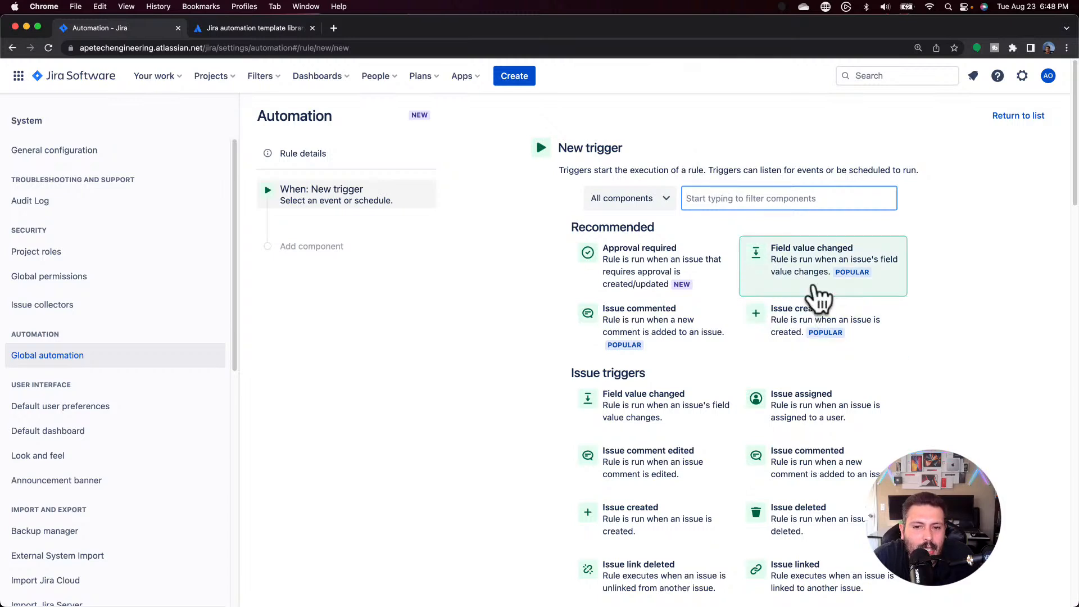
pyautogui.click(1024, 78)
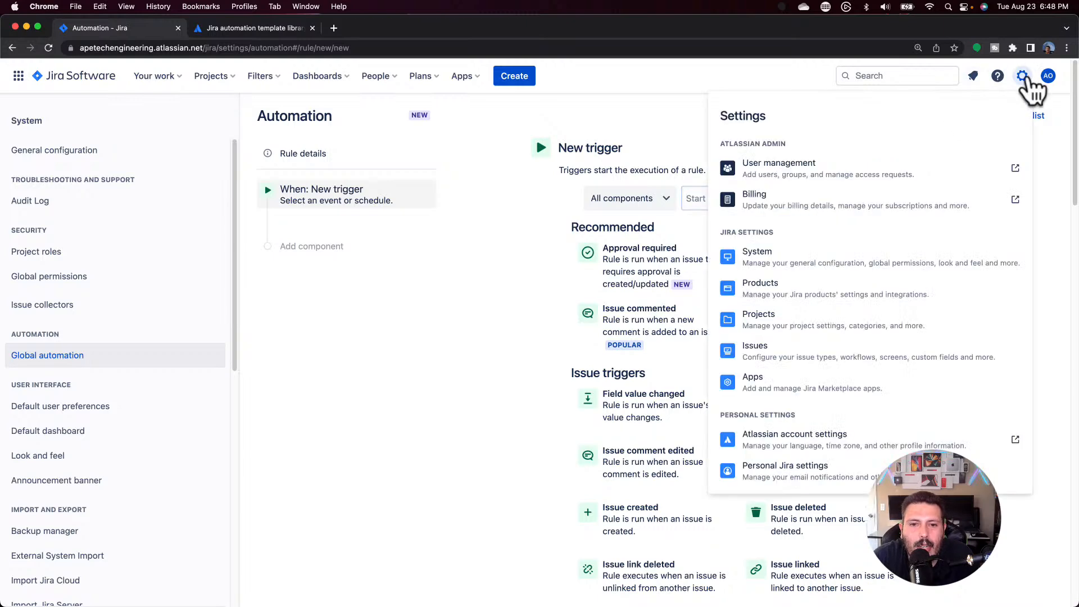
pyautogui.click(796, 360)
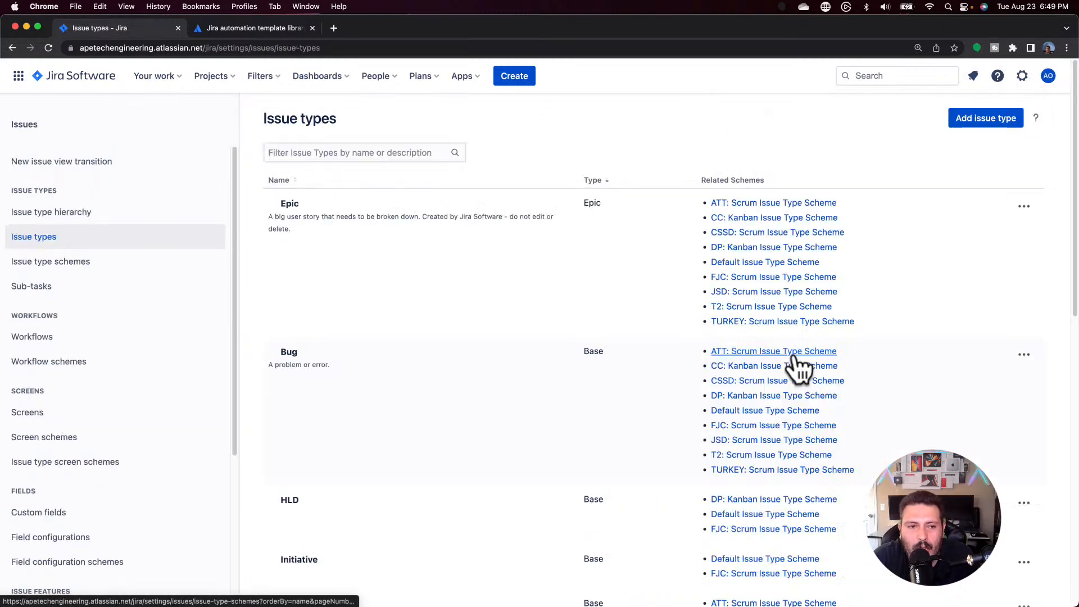
pyautogui.scroll(-2, 96, 422)
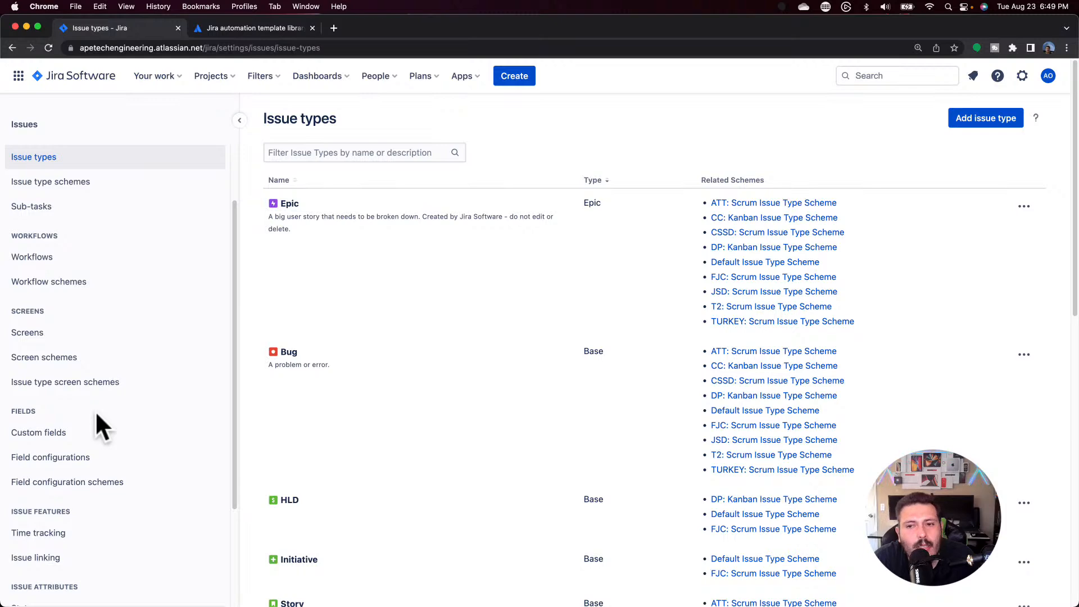
pyautogui.click(9, 49)
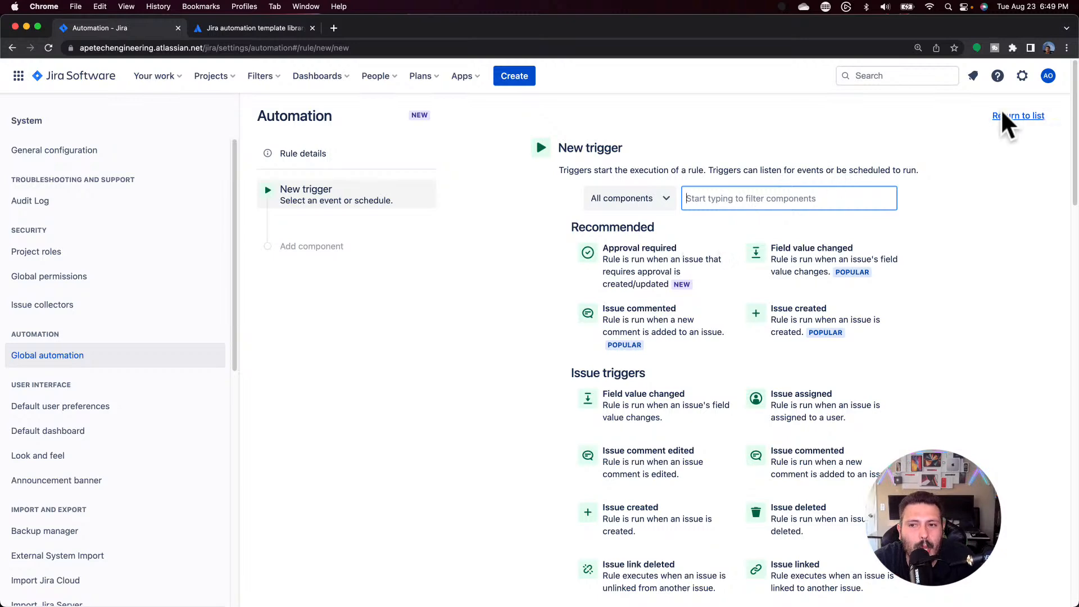
# Step: Go to Jira's Issues settings and open the Workflows page in a separate browser tab
pyautogui.click(1020, 76)
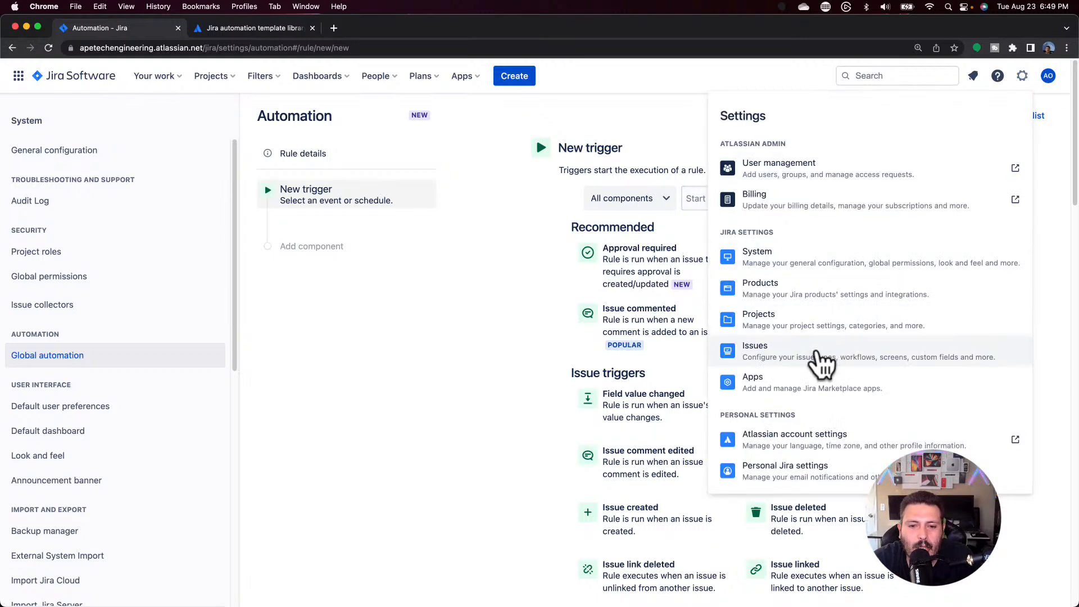
pyautogui.click(819, 359)
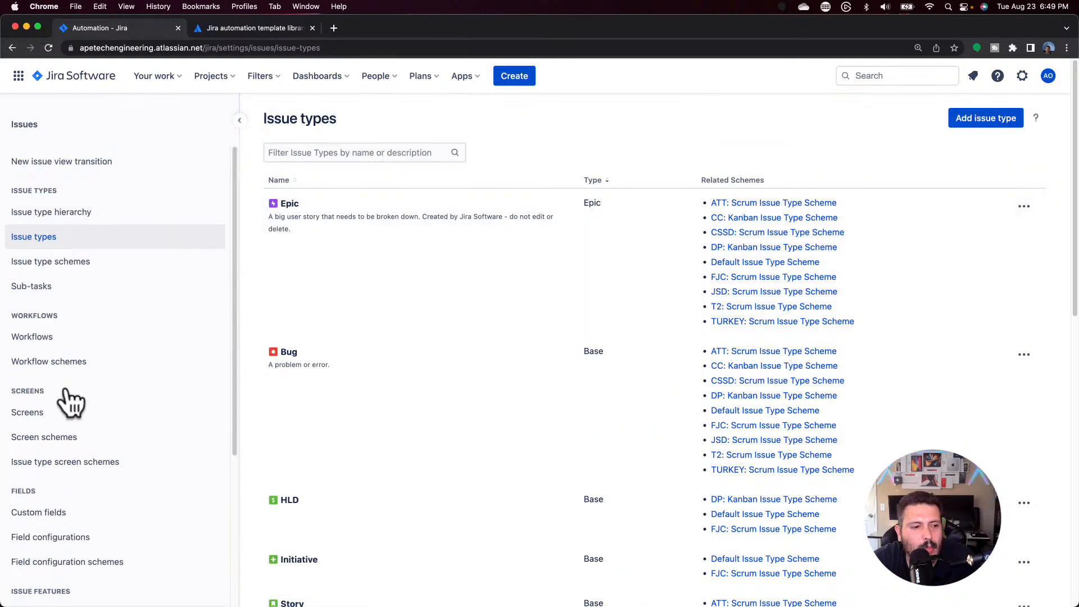
pyautogui.scroll(-2, 67, 433)
pyautogui.scroll(-1, 56, 503)
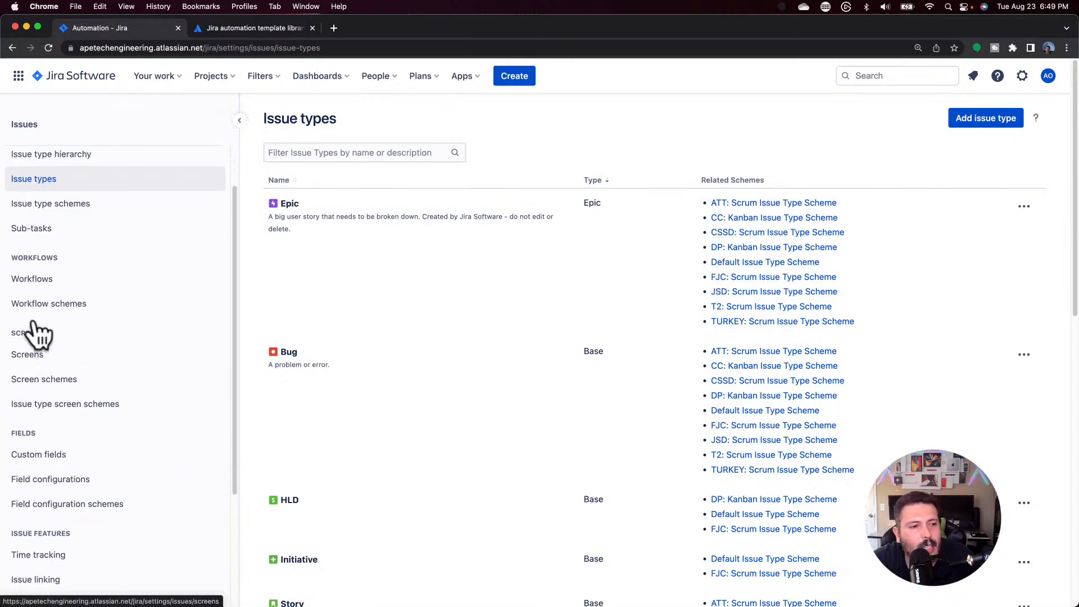
pyautogui.rightClick(47, 279)
pyautogui.click(73, 291)
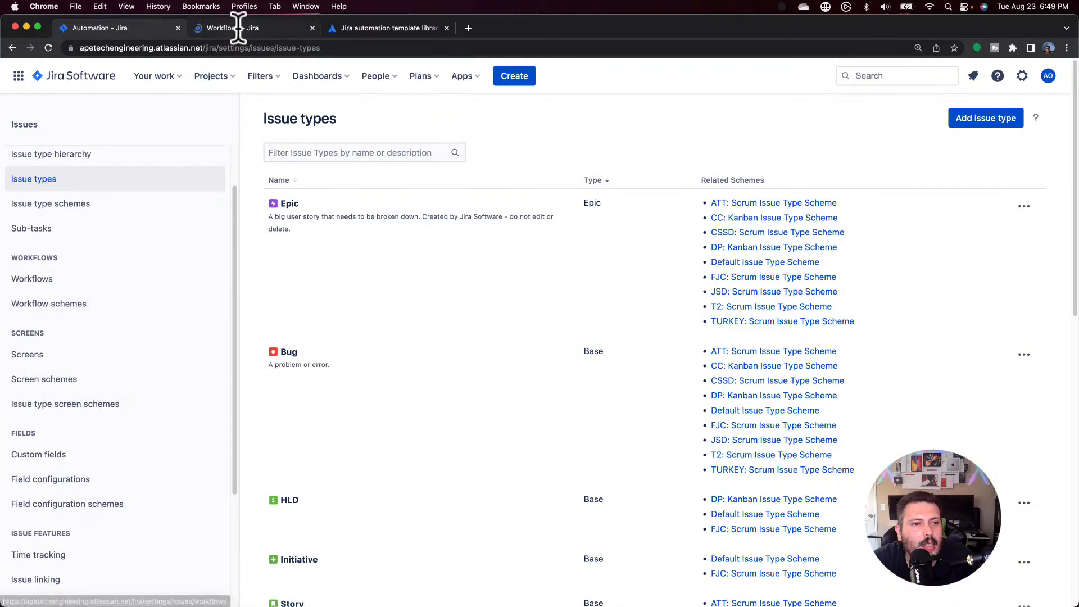
pyautogui.click(237, 27)
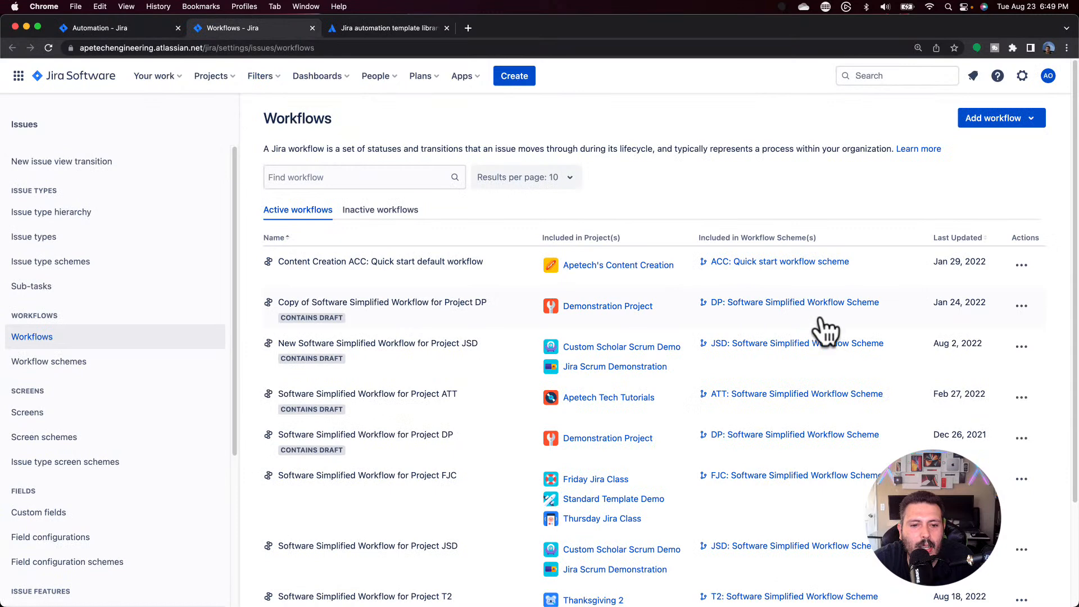
# Step: Open the Thanksgiving 2 project from the active workflows and view its Software Simplified Workflow for Project T2
pyautogui.scroll(-3, 756, 379)
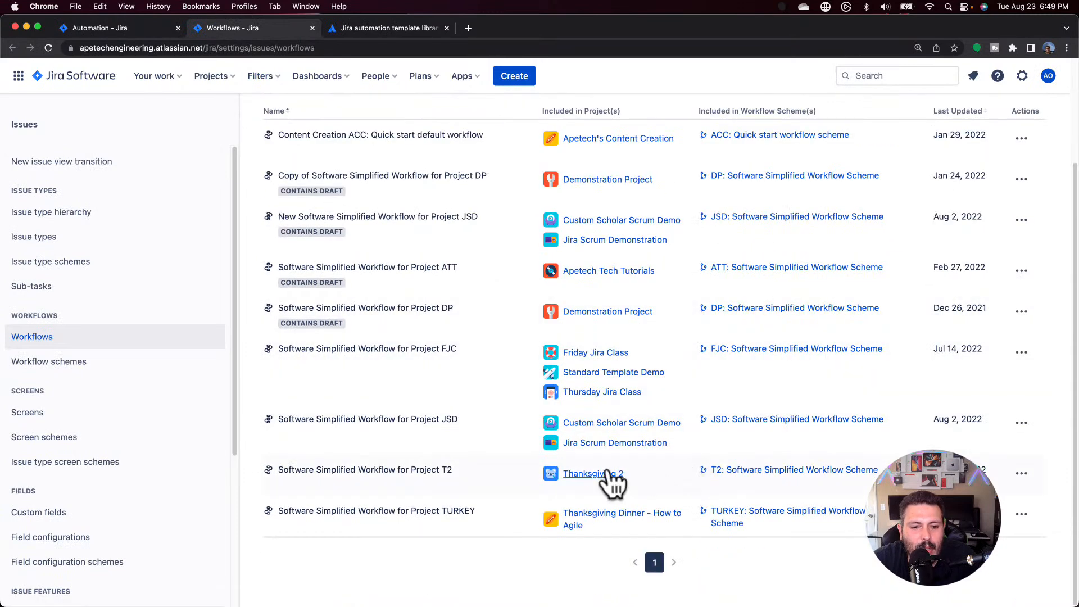
pyautogui.click(595, 475)
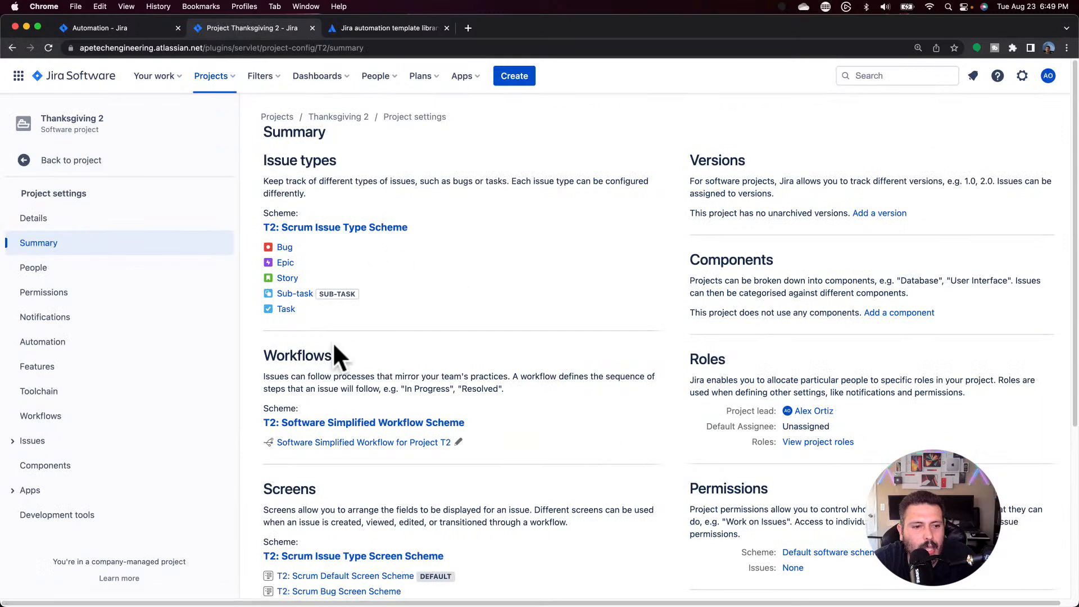
pyautogui.click(382, 443)
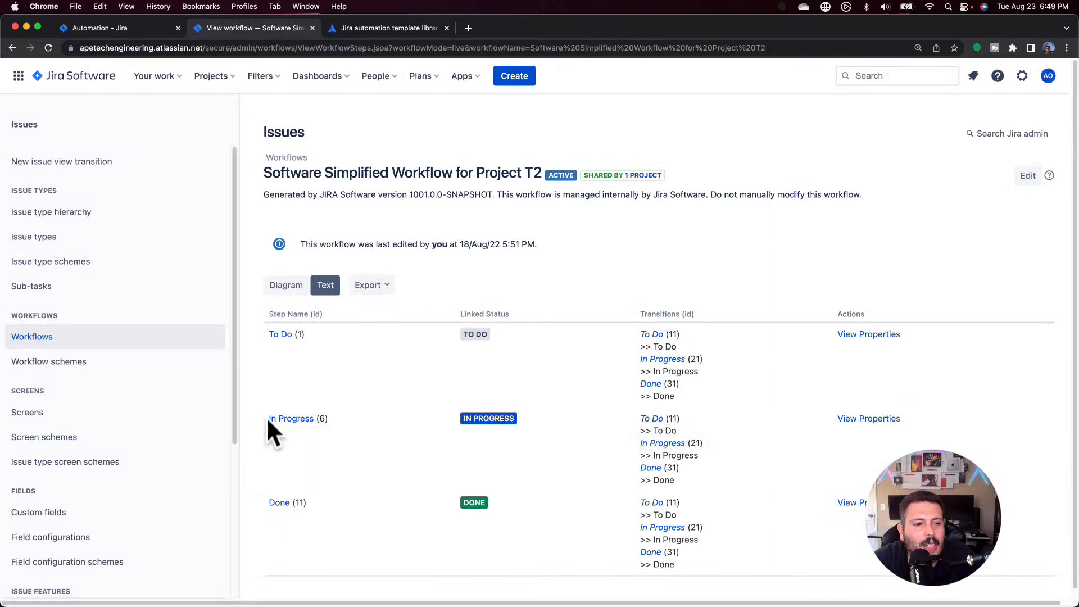
# Step: Return to the Issues settings tab and create a Date Picker custom field named "Issue in Progress"
pyautogui.click(120, 31)
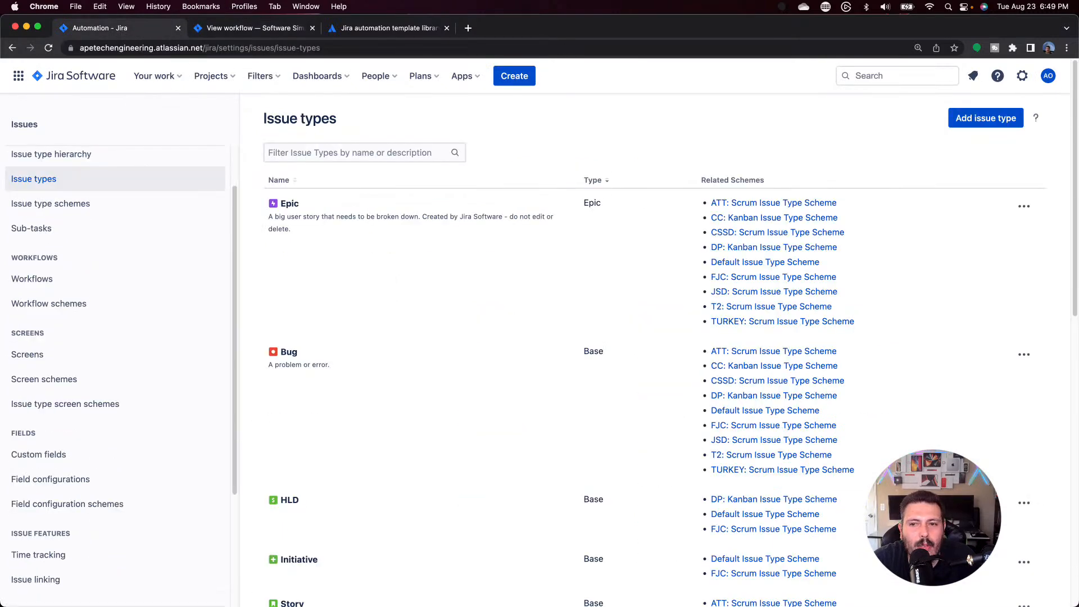
pyautogui.click(91, 461)
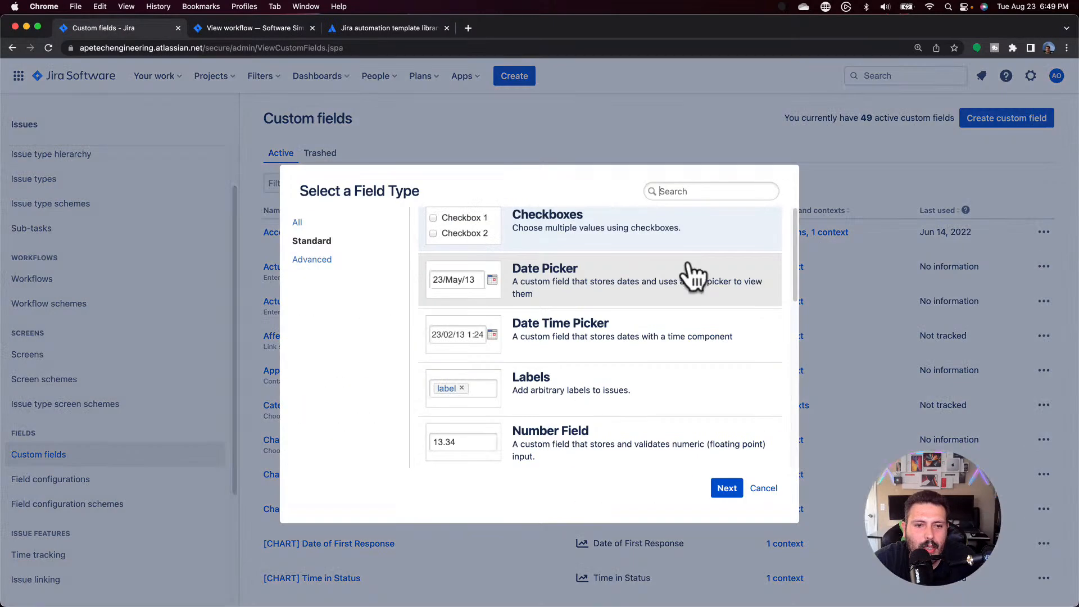
pyautogui.click(595, 294)
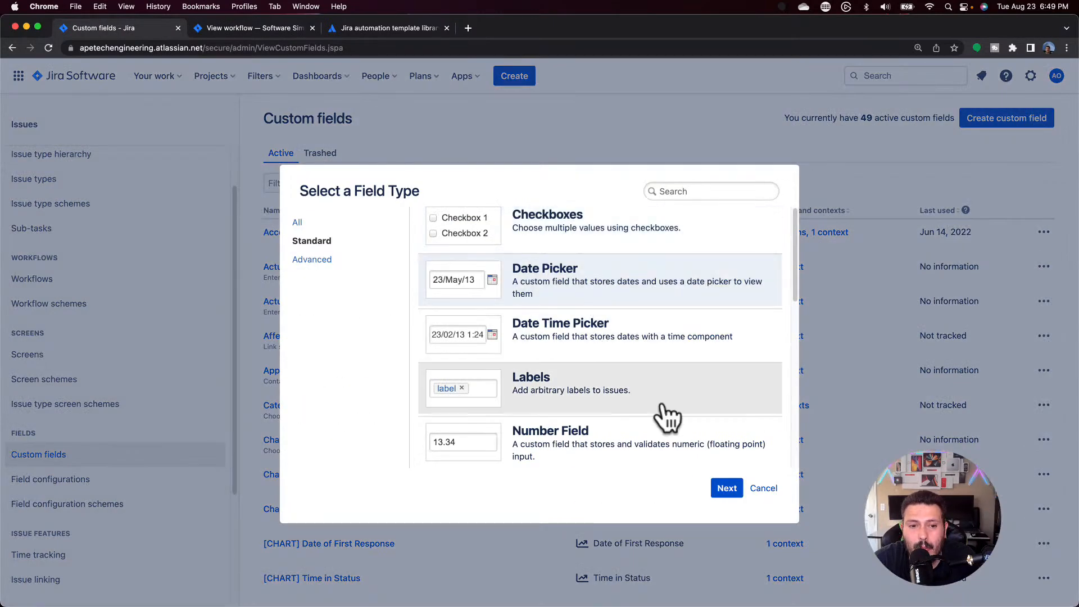
pyautogui.click(727, 488)
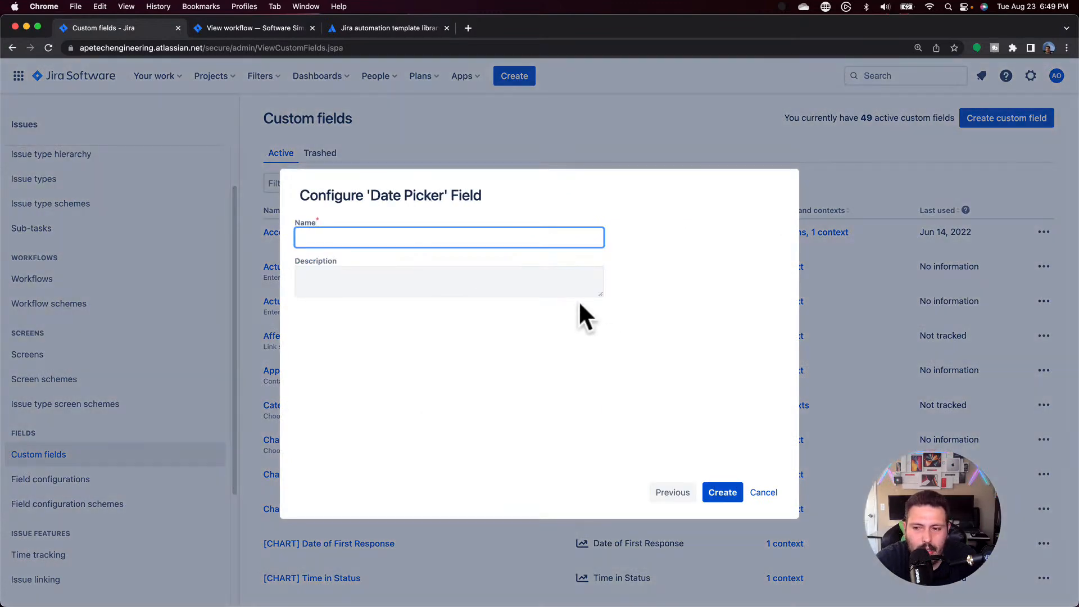
pyautogui.write('Issue in P')
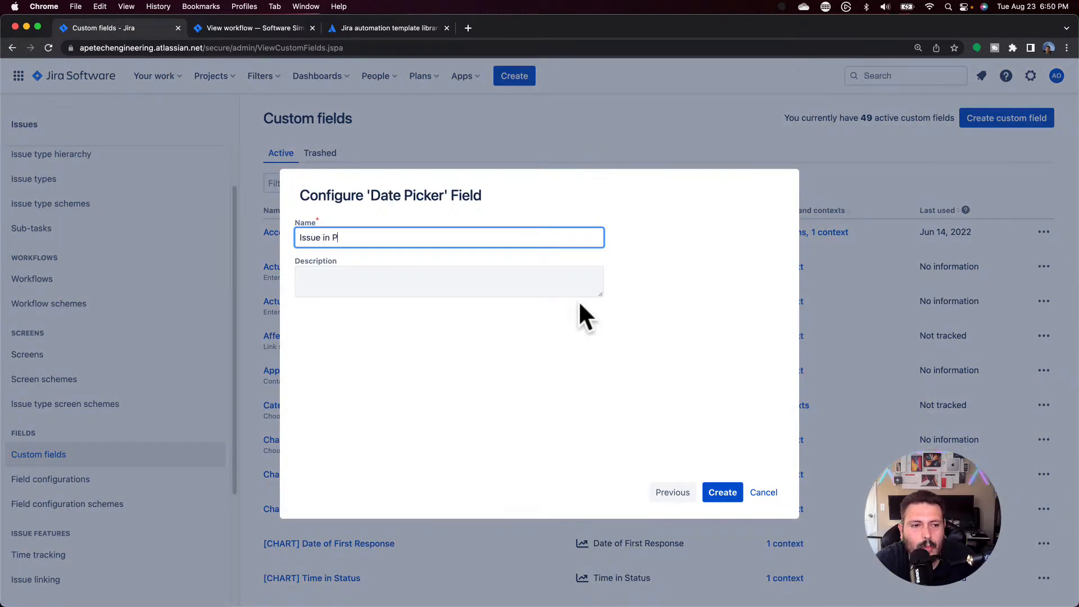
pyautogui.write('rogr')
pyautogui.press('BackSpace')
pyautogui.press('BackSpace')
pyautogui.write('ogress')
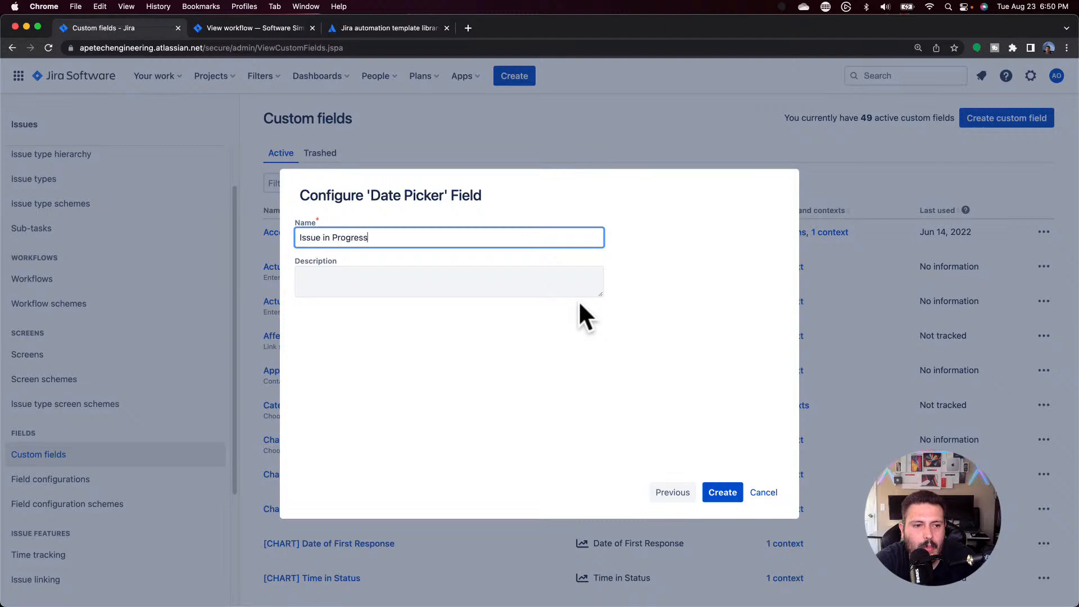
pyautogui.click(723, 492)
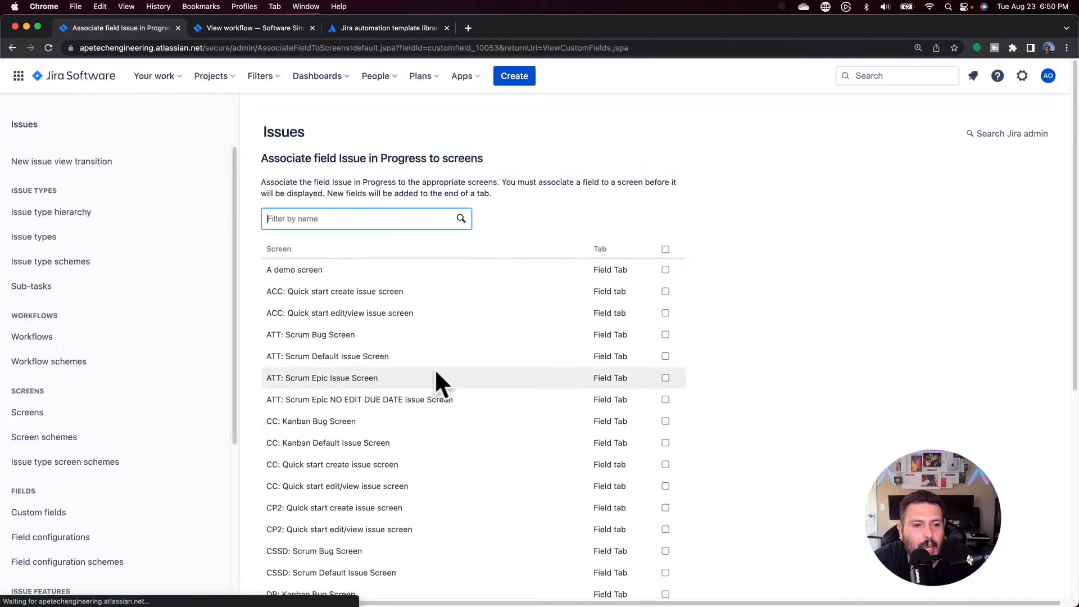
# Step: Associate the Issue in Progress field with the T2: Scrum Default Issue Screen and save the association
pyautogui.scroll(-5, 422, 376)
pyautogui.scroll(-5, 398, 382)
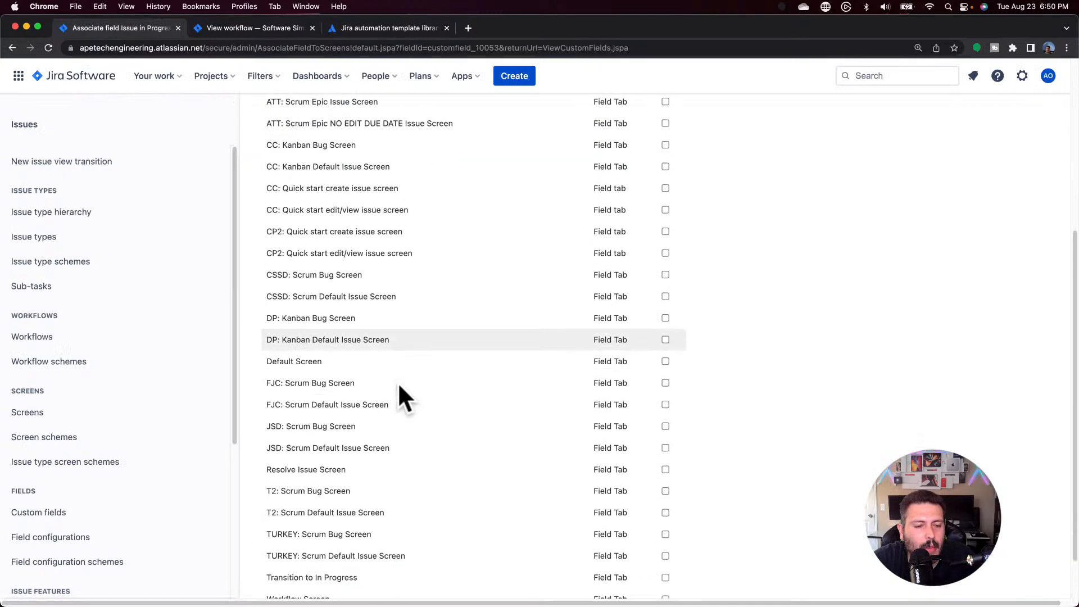
pyautogui.click(255, 30)
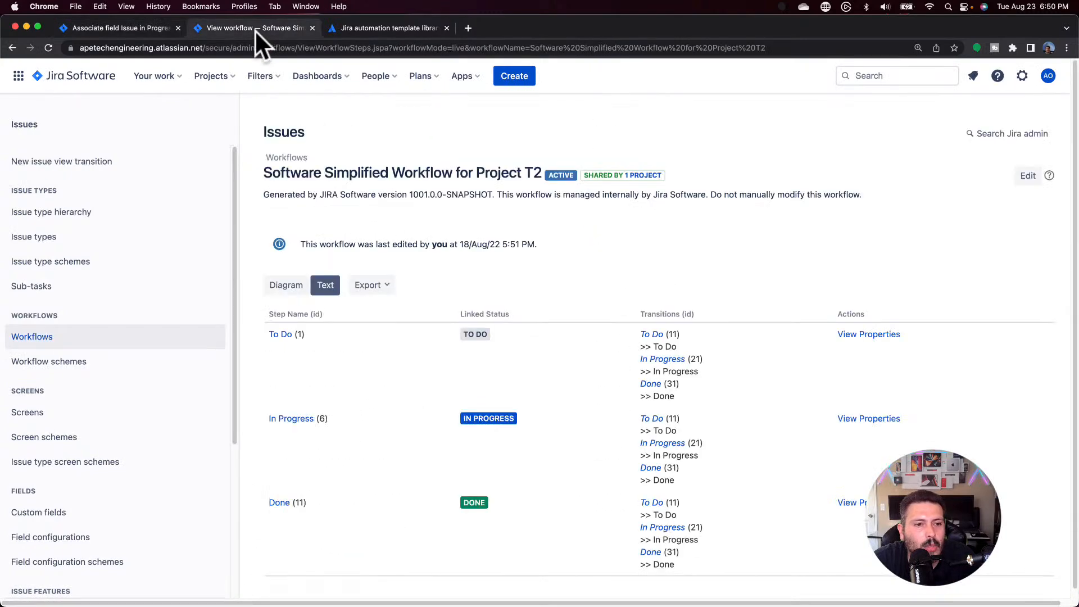
pyautogui.click(134, 28)
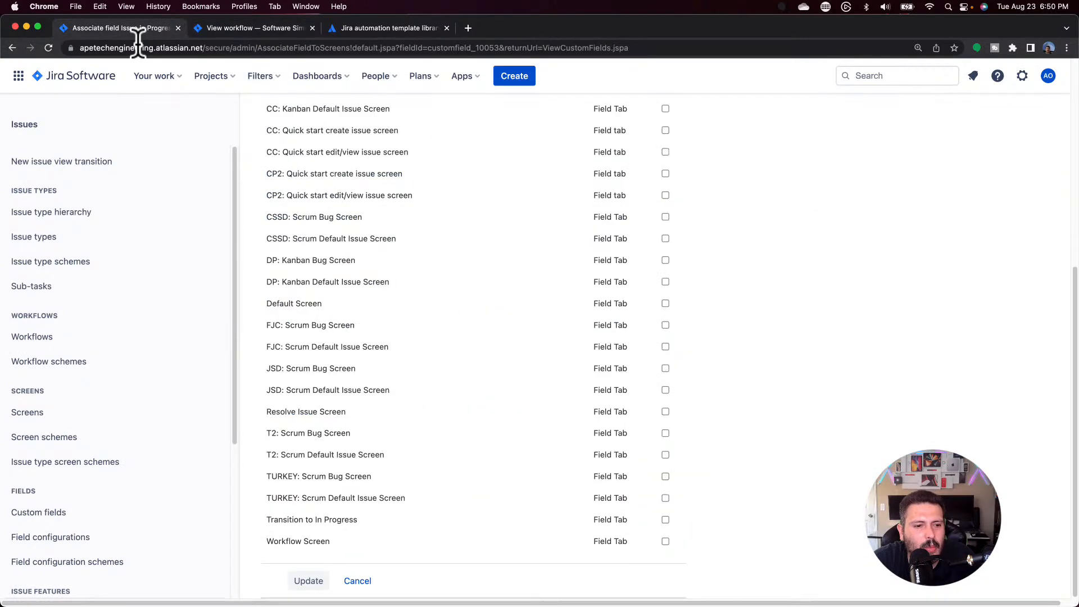
pyautogui.click(665, 454)
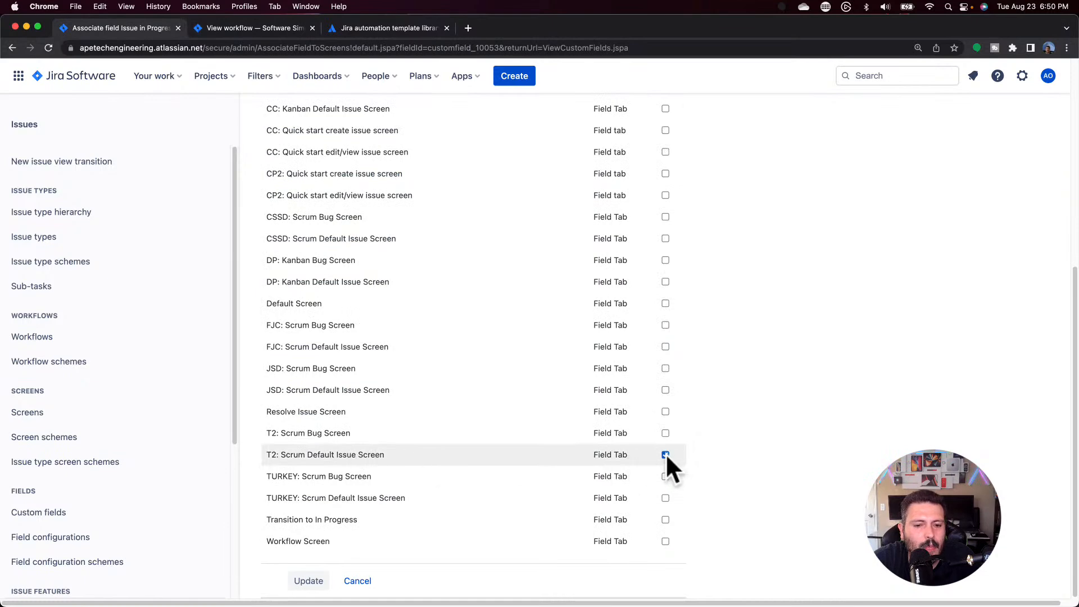
pyautogui.click(309, 582)
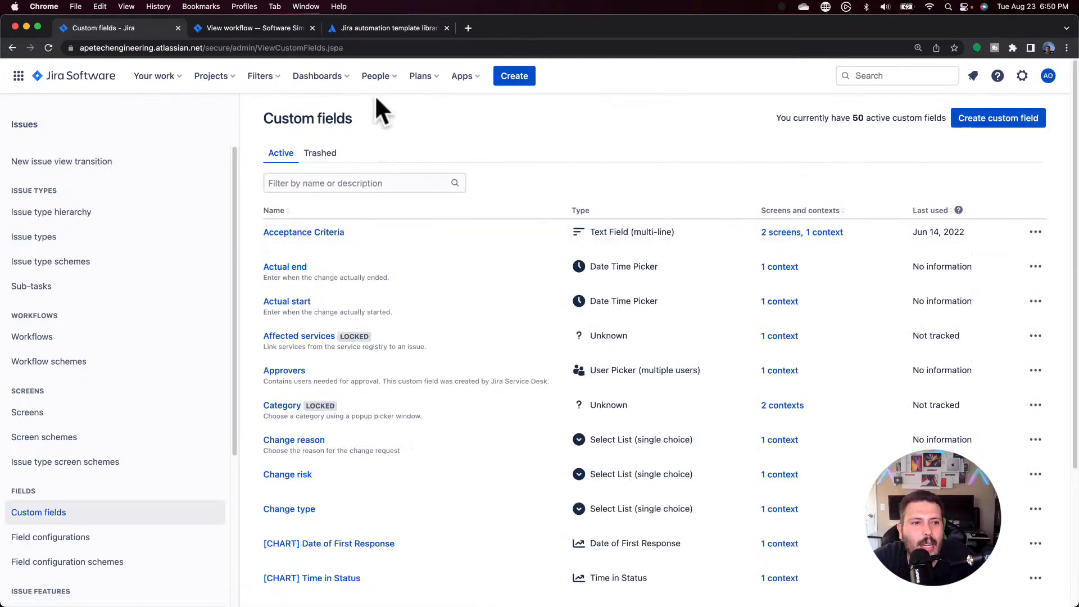
# Step: Open the Thanksgiving 2 backlog and check the Make Turkey issue's details for the Issue in Progress field
pyautogui.click(214, 78)
pyautogui.click(241, 135)
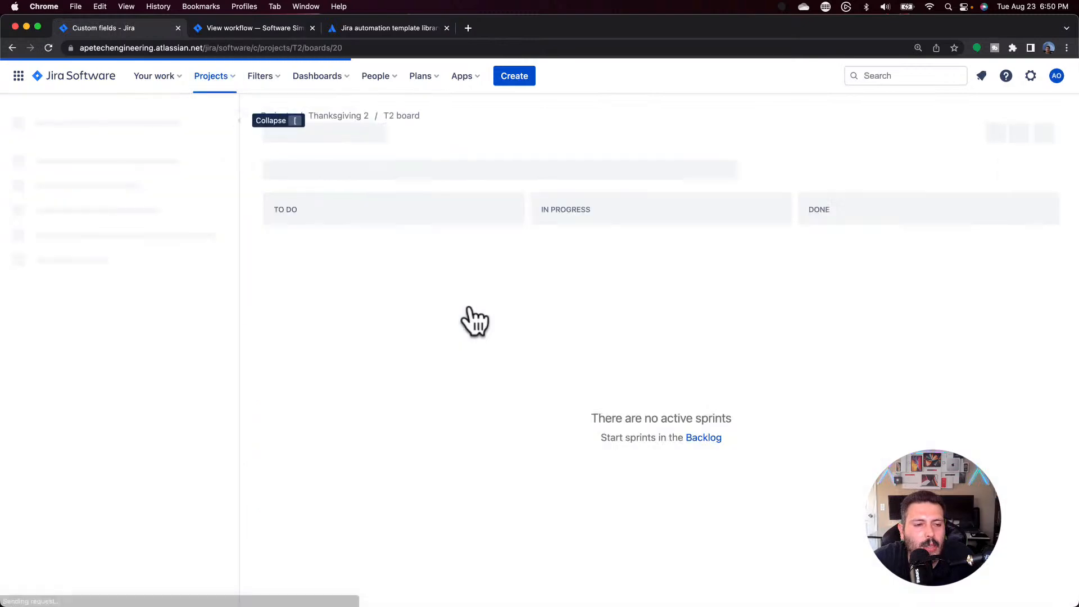
pyautogui.click(115, 230)
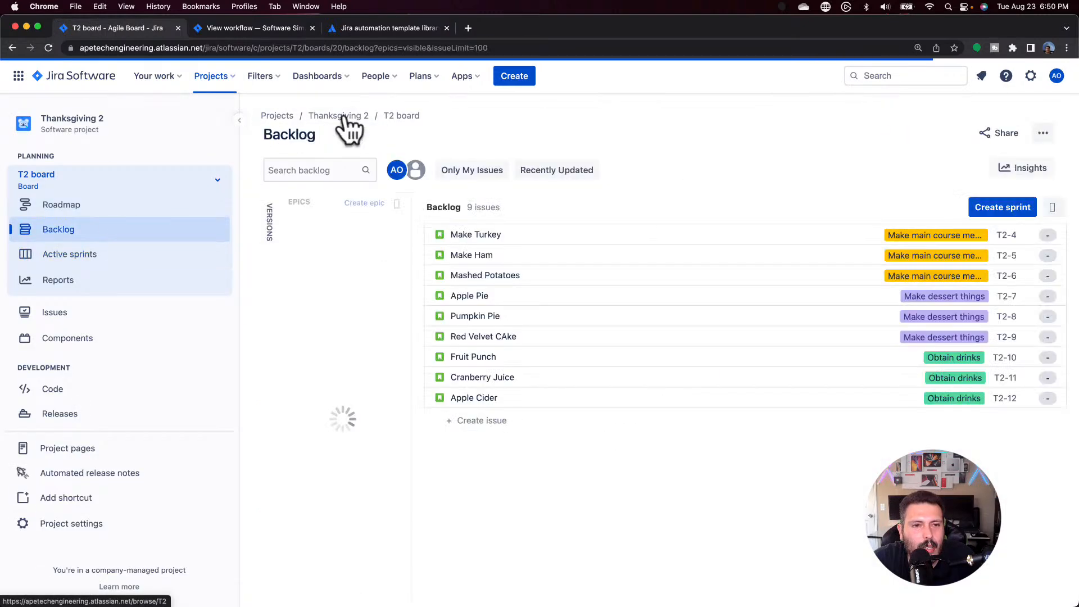
pyautogui.click(505, 239)
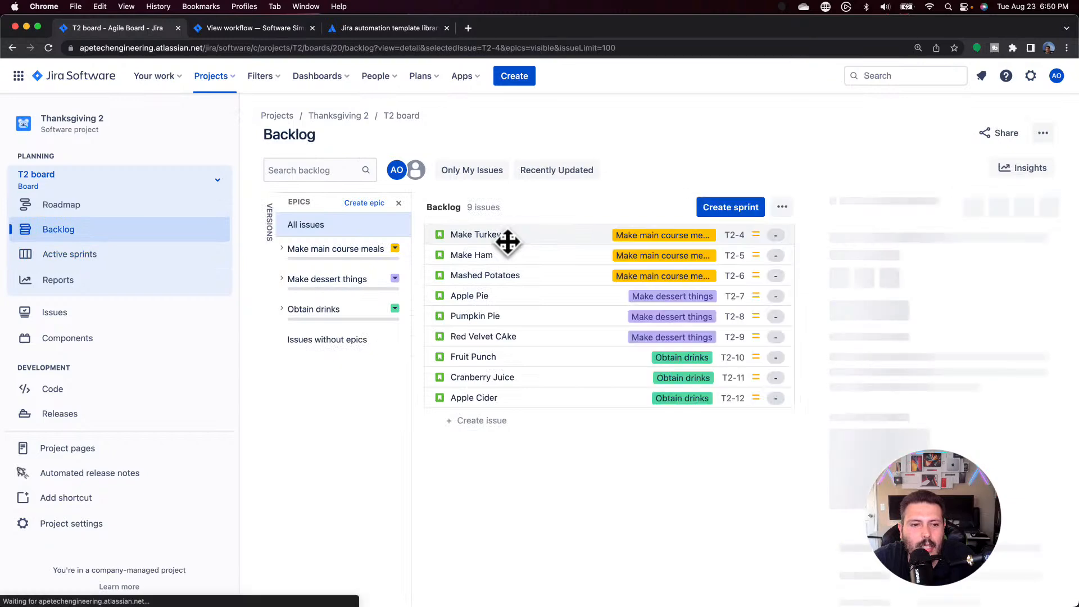
pyautogui.scroll(-4, 894, 314)
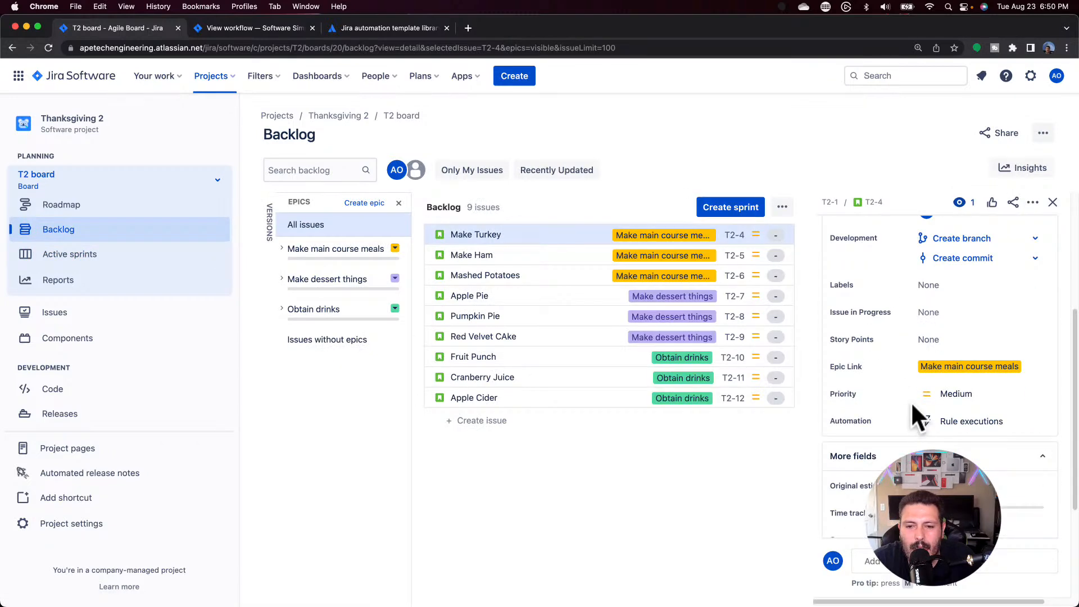
pyautogui.moveTo(831, 312); pyautogui.dragTo(873, 315)
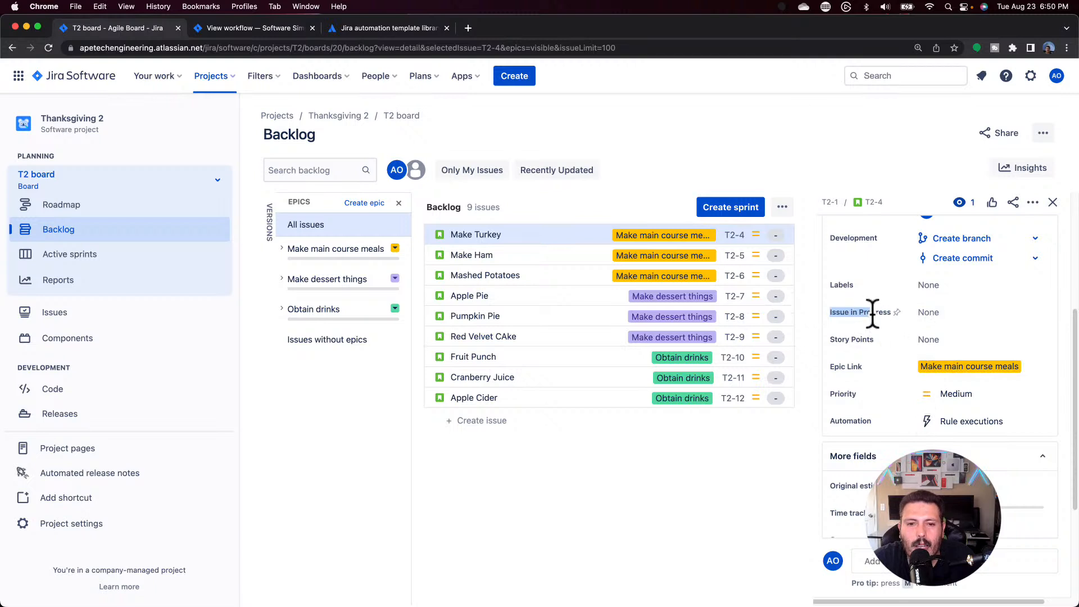
pyautogui.scroll(5, 874, 308)
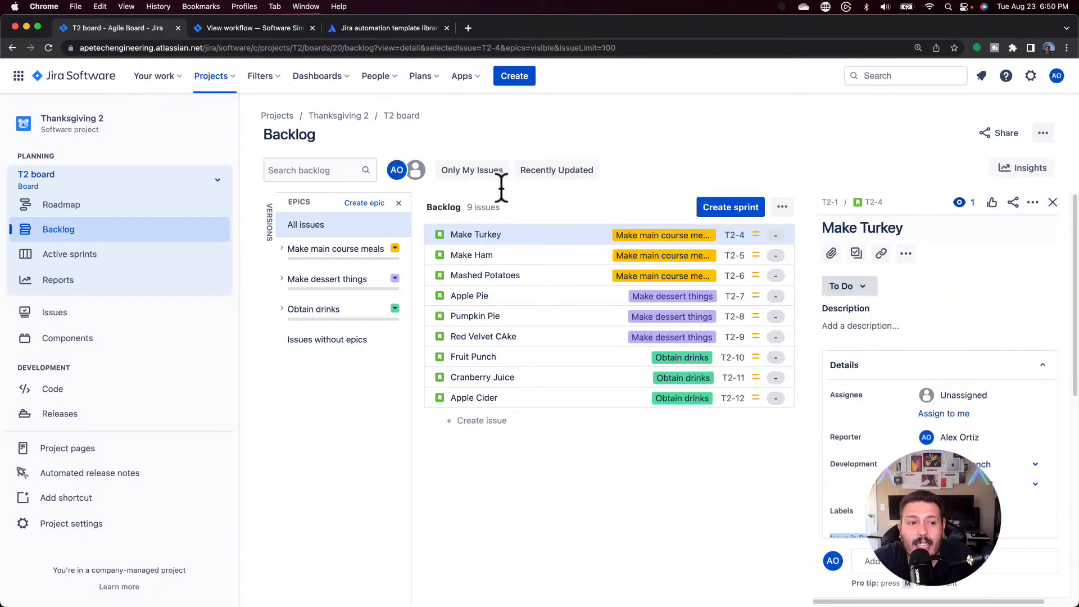
# Step: Open Thanksgiving 2's workflows from its project settings and edit the Software Simplified Workflow for Project T2 as a diagram
pyautogui.click(71, 525)
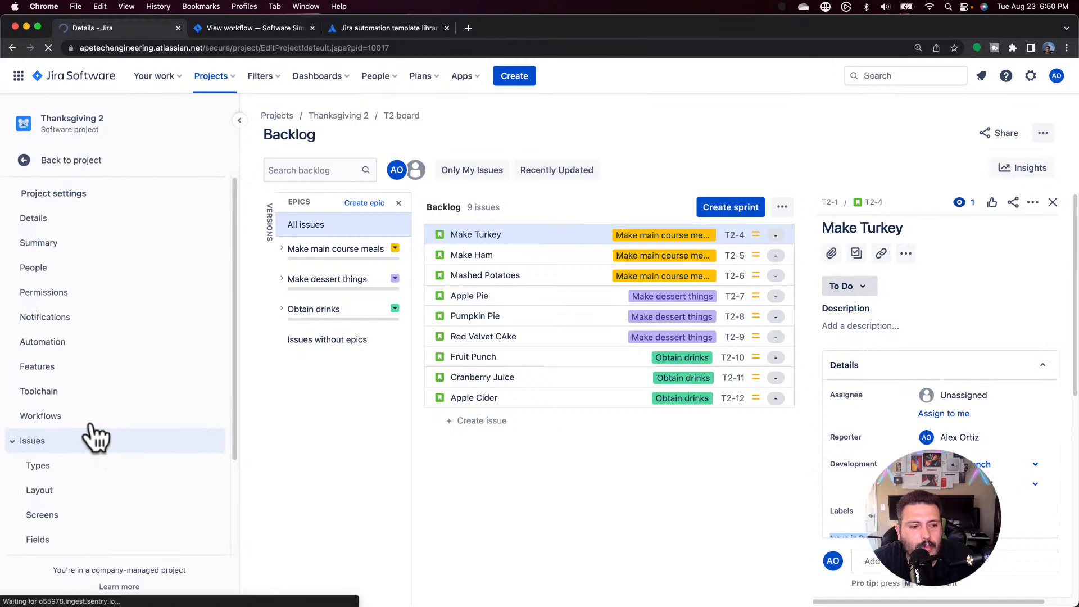
pyautogui.click(45, 422)
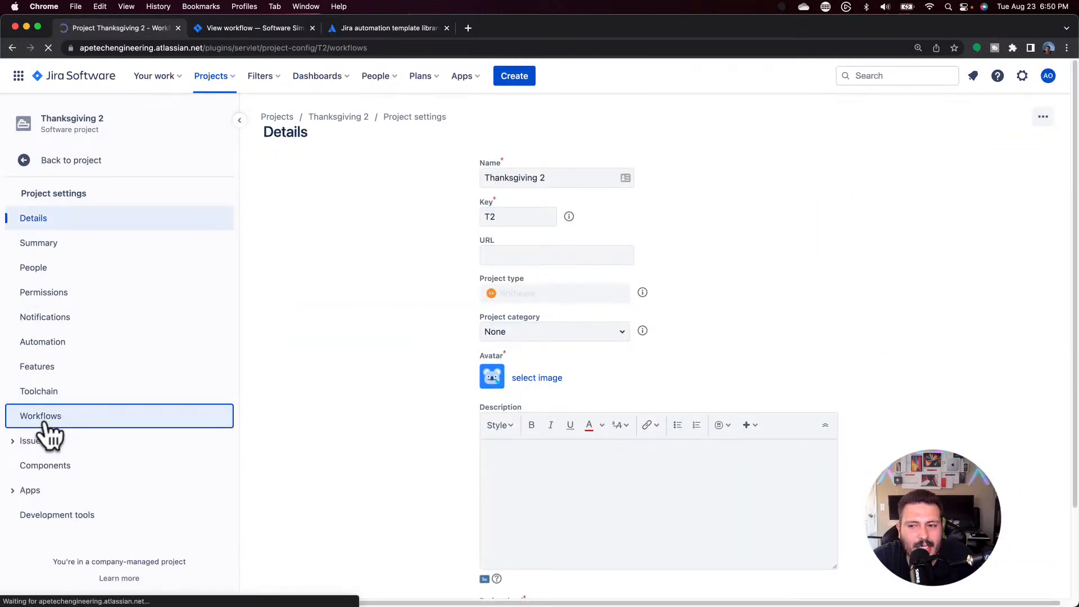
pyautogui.click(943, 243)
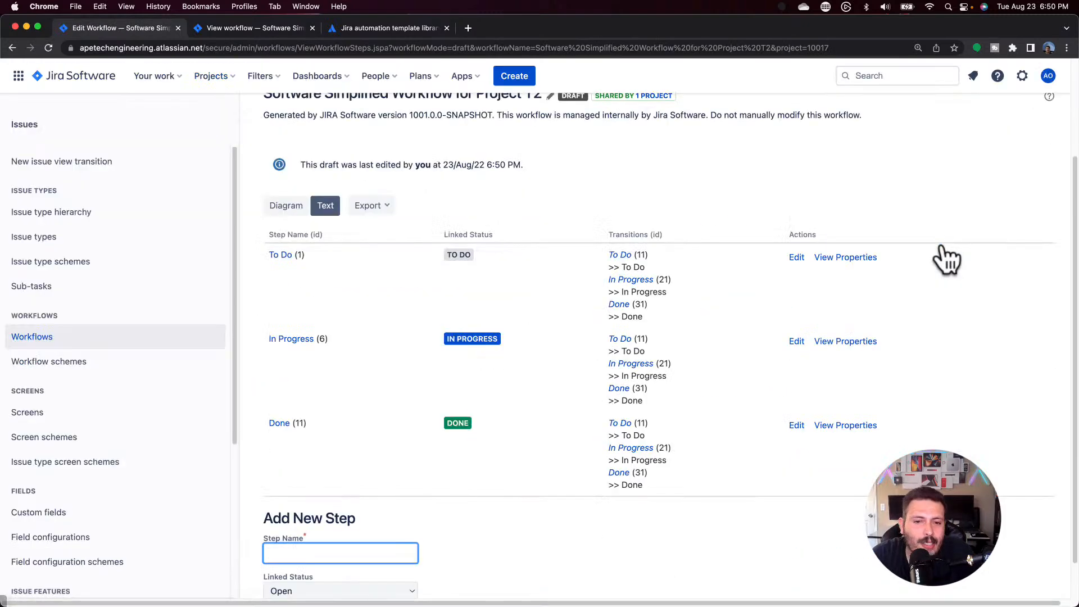
pyautogui.click(283, 206)
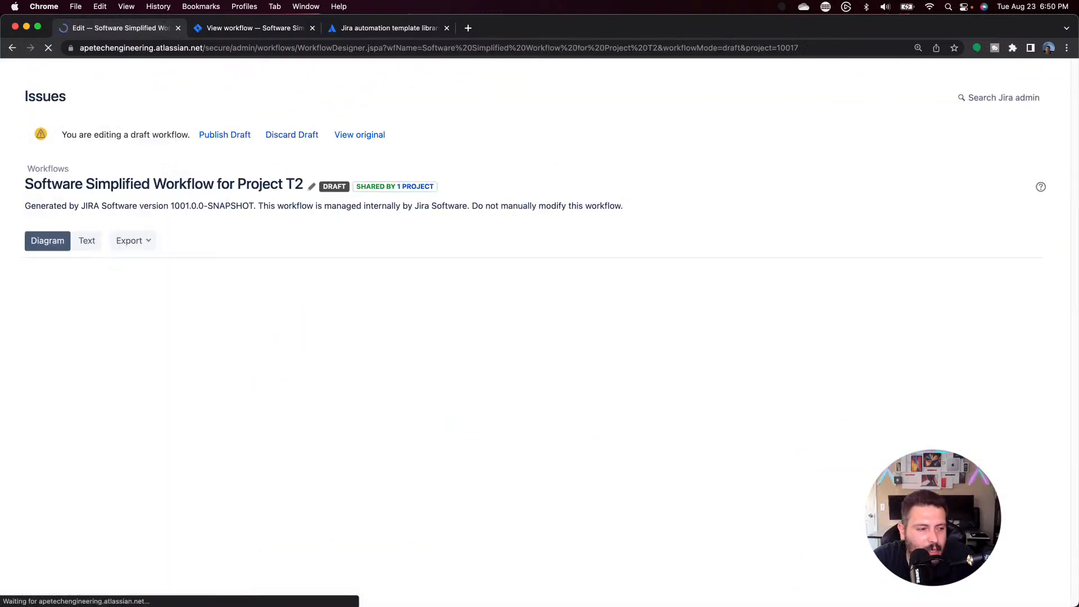
pyautogui.scroll(-2, 508, 338)
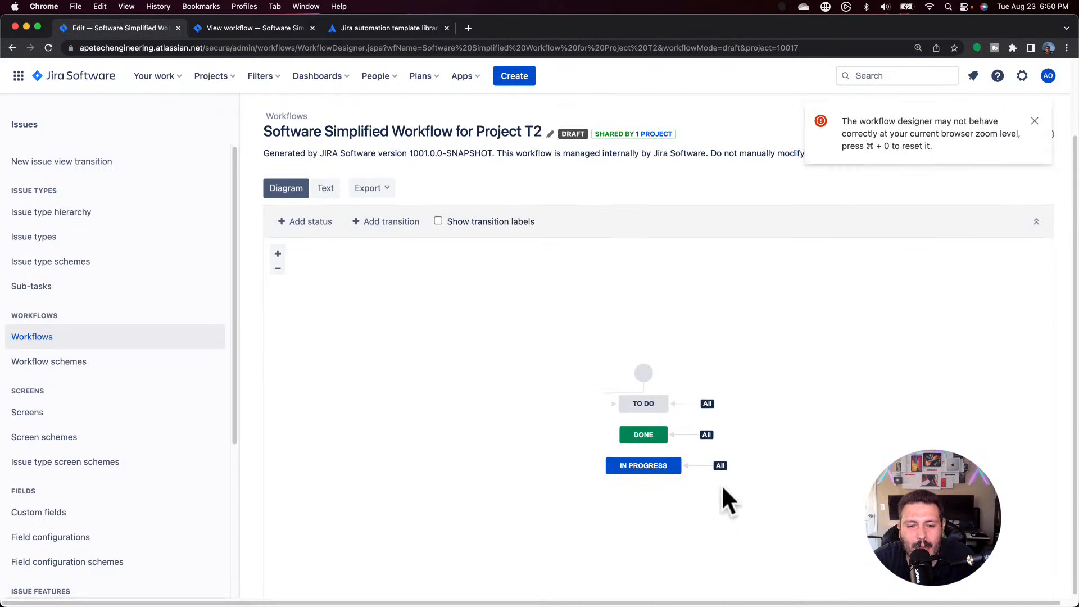
# Step: Start adding an Update Issue Custom Field post function to the workflow's In Progress transition
pyautogui.click(704, 468)
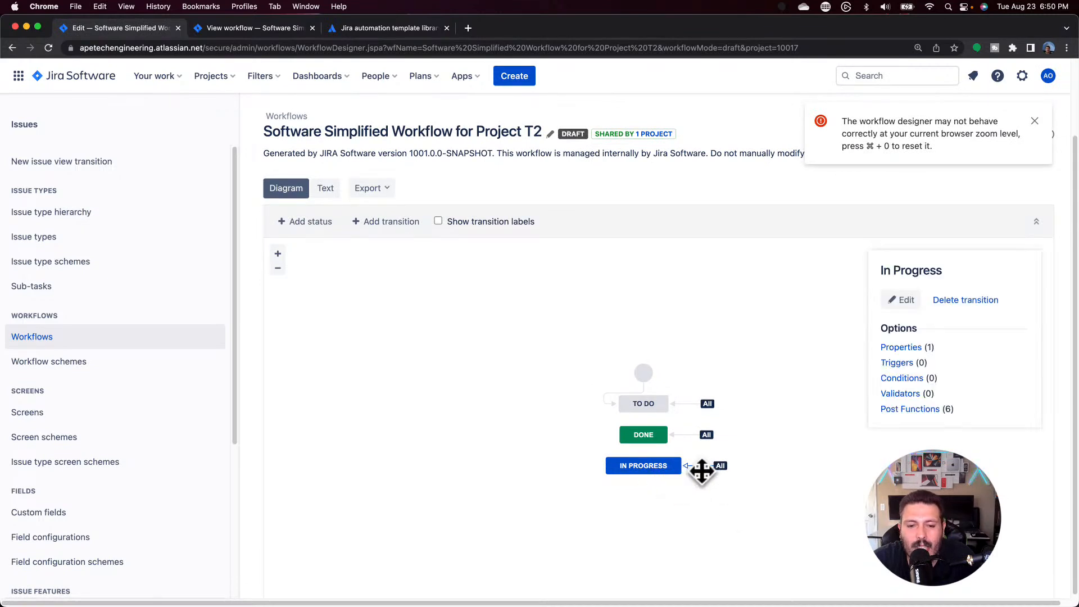
pyautogui.click(900, 409)
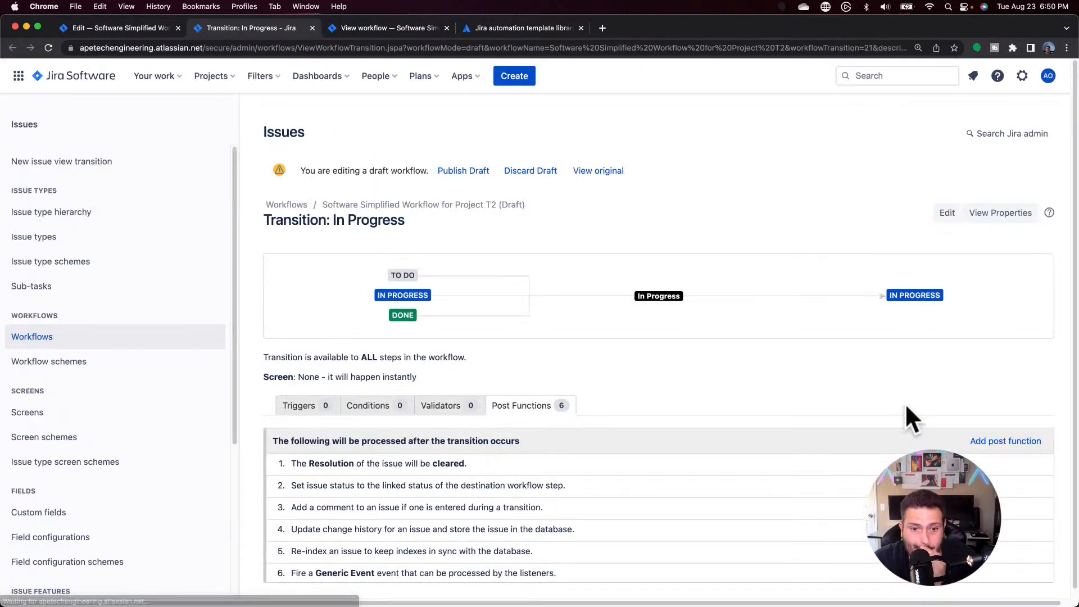
pyautogui.click(978, 444)
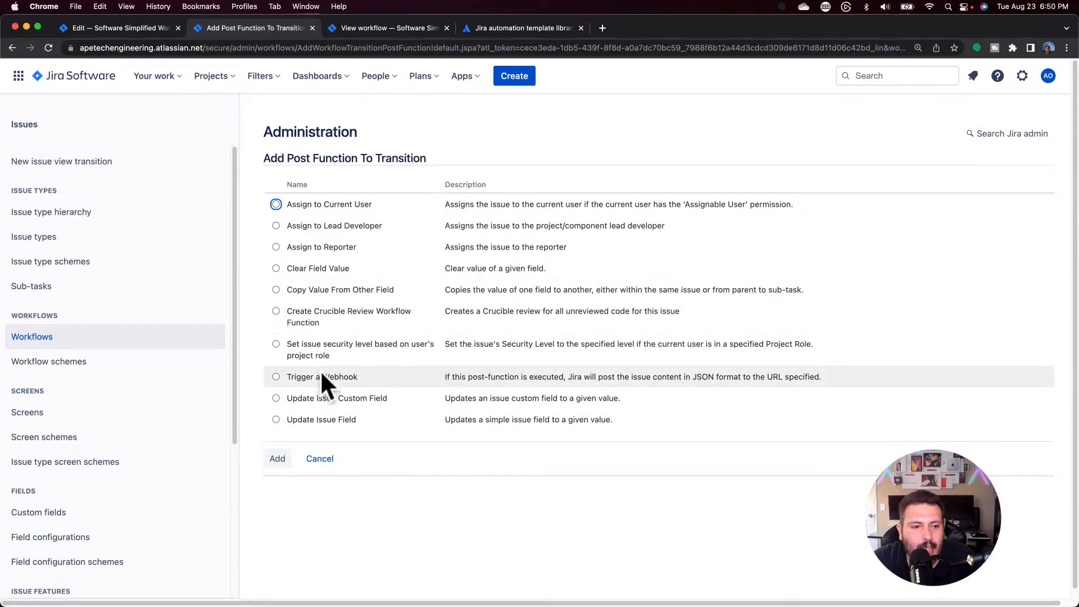
pyautogui.click(276, 398)
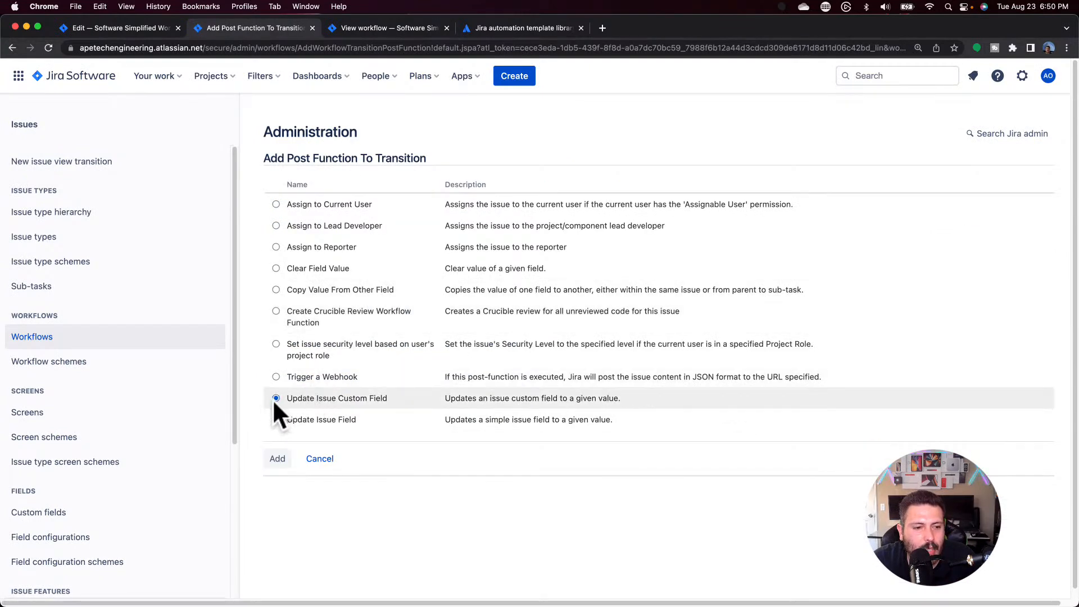
pyautogui.click(277, 458)
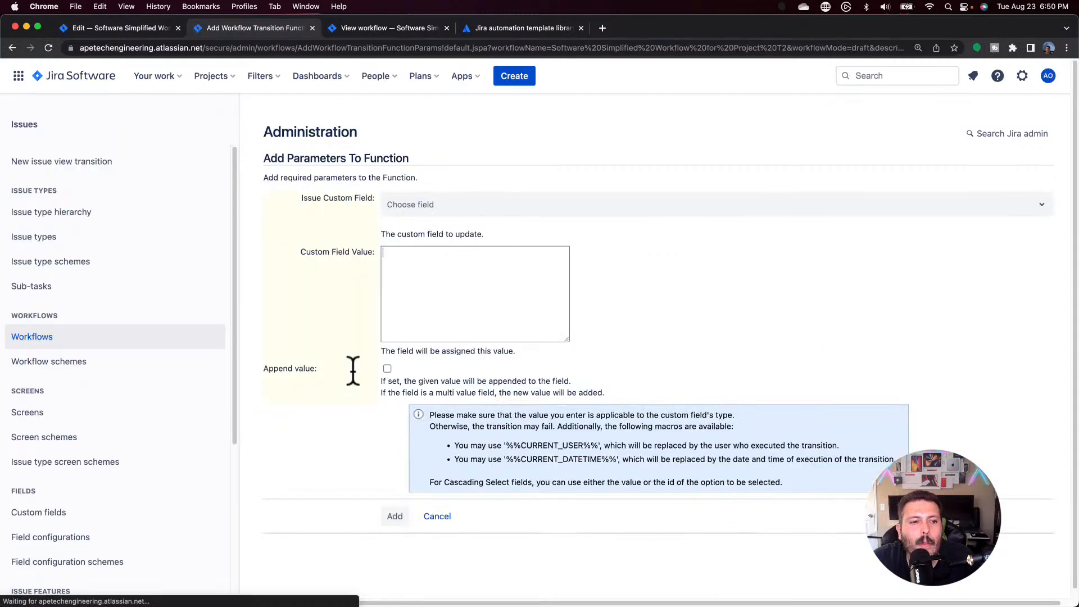
# Step: Configure the post function to set the Issue in Progress field to %%CURRENT_DATETIME%% and add it to the transition
pyautogui.click(433, 208)
pyautogui.write('in')
pyautogui.press('BackSpace')
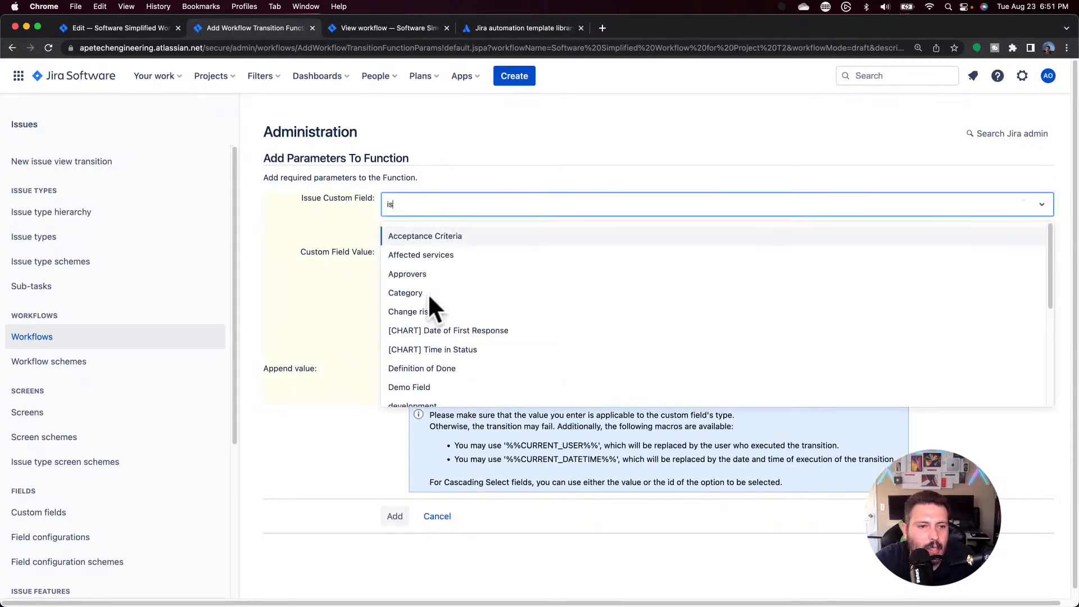
pyautogui.write('ss')
pyautogui.click(444, 309)
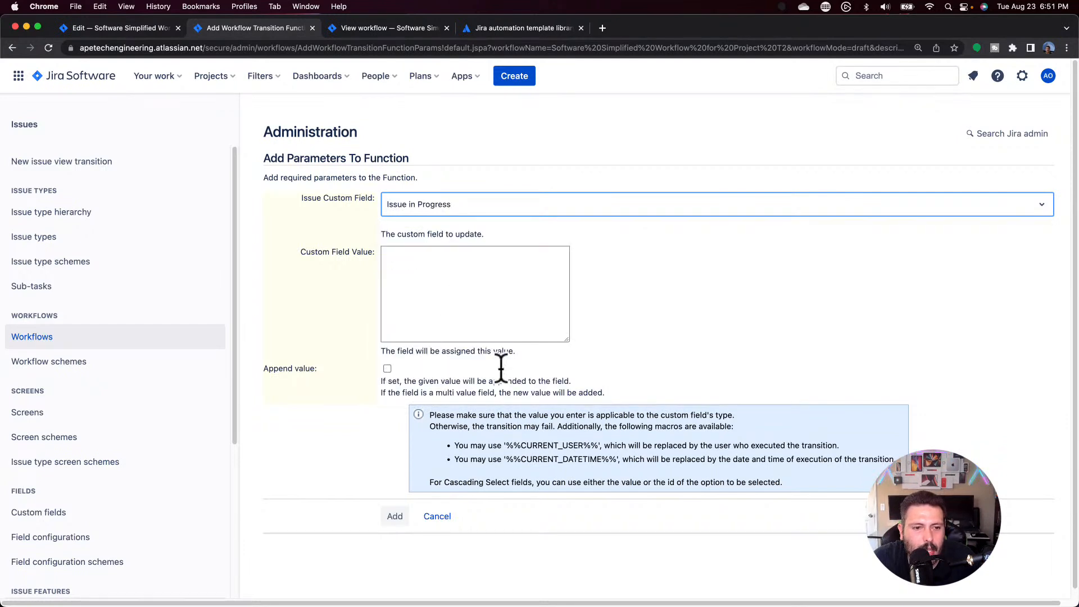
pyautogui.moveTo(506, 459); pyautogui.dragTo(616, 466)
pyautogui.press('super+c')
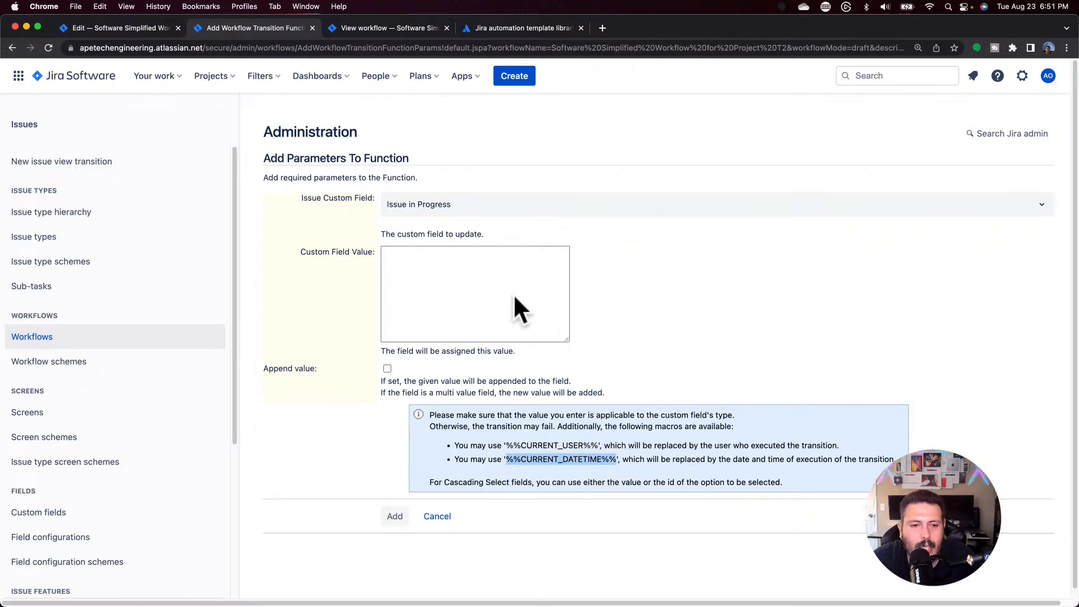
pyautogui.click(467, 291)
pyautogui.press('super+v')
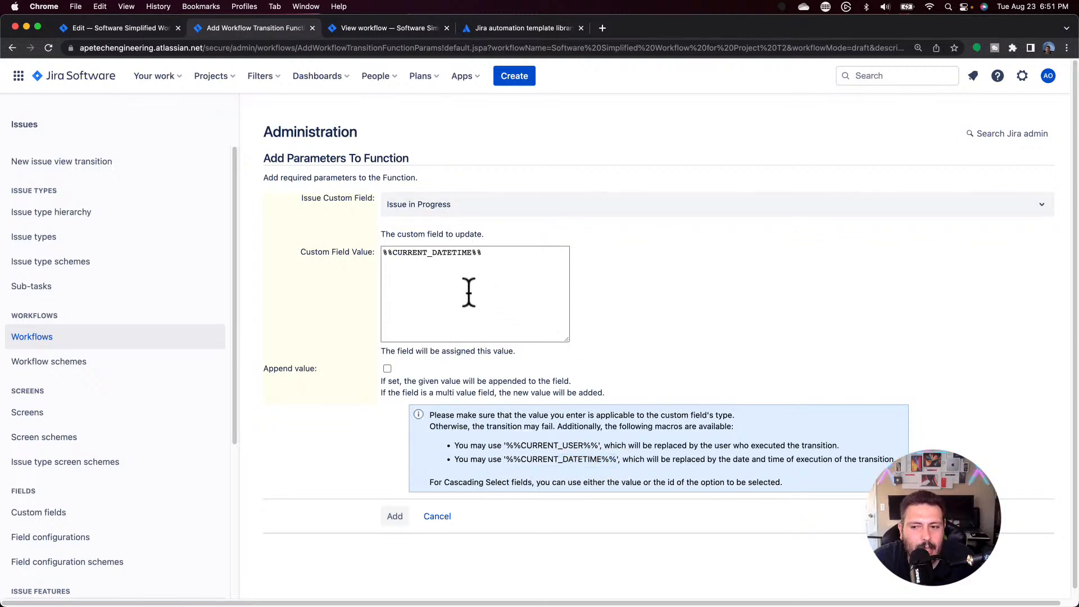
pyautogui.click(393, 515)
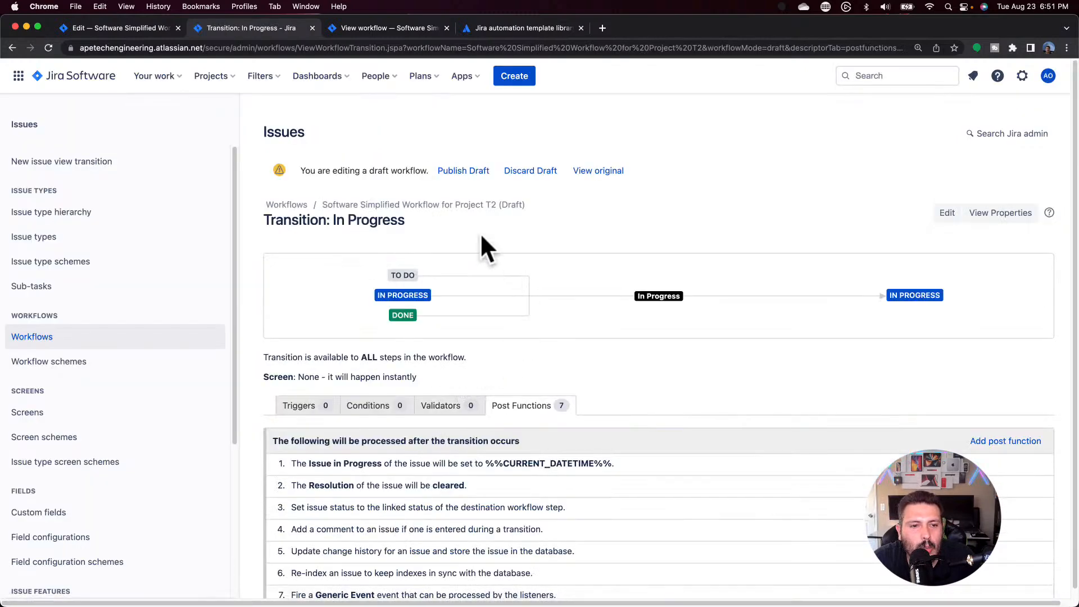
# Step: Publish the draft workflow without saving a backup copy
pyautogui.click(466, 172)
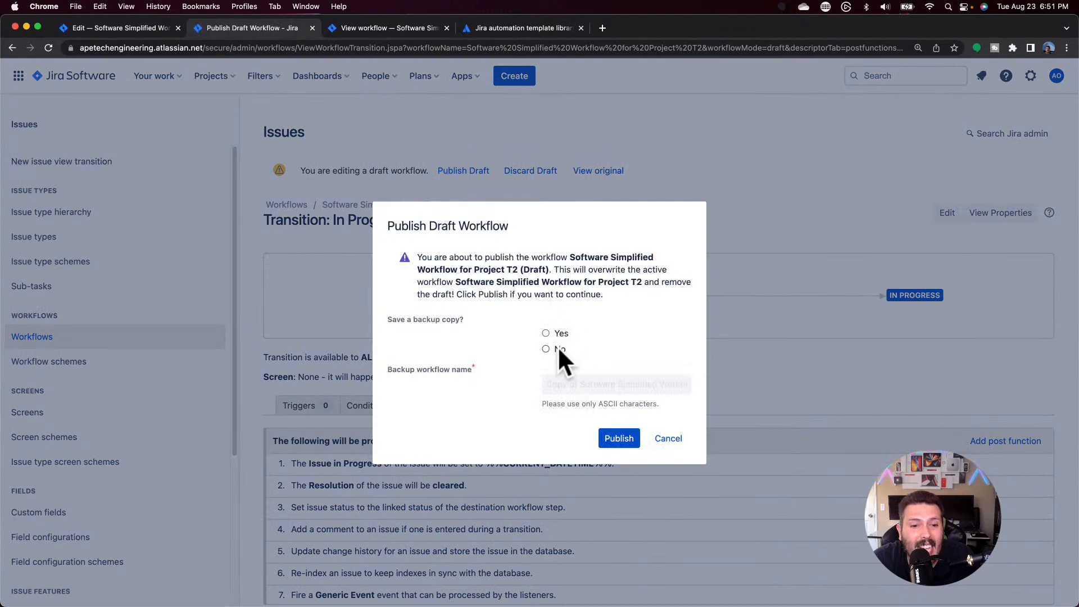
pyautogui.click(546, 349)
pyautogui.click(619, 438)
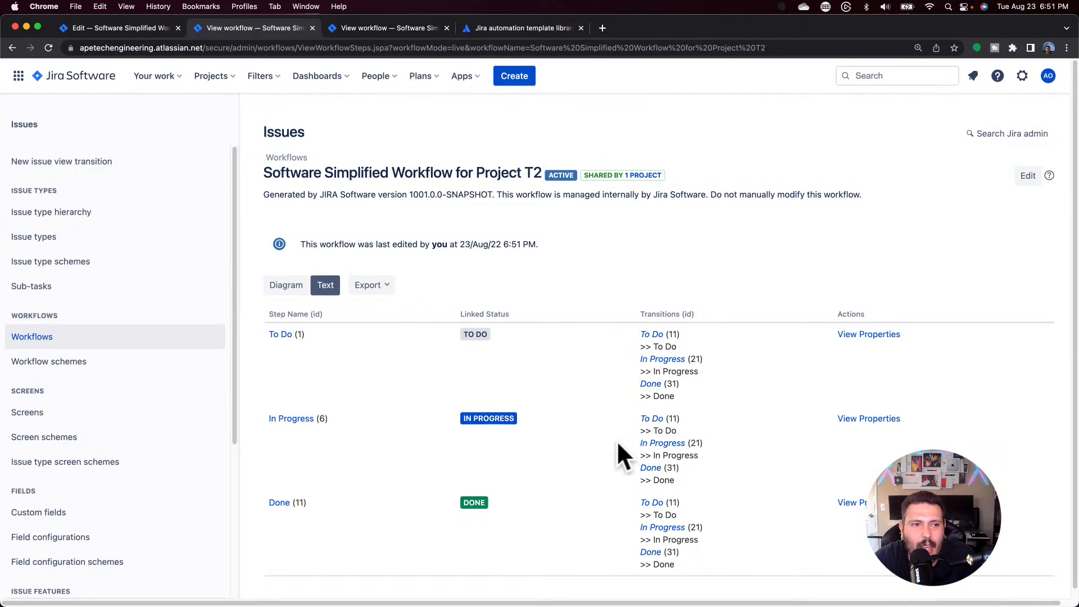
# Step: Return to the Thanksgiving 2 backlog, change the Make Turkey issue's status to In Progress and check its details
pyautogui.click(226, 77)
pyautogui.click(259, 125)
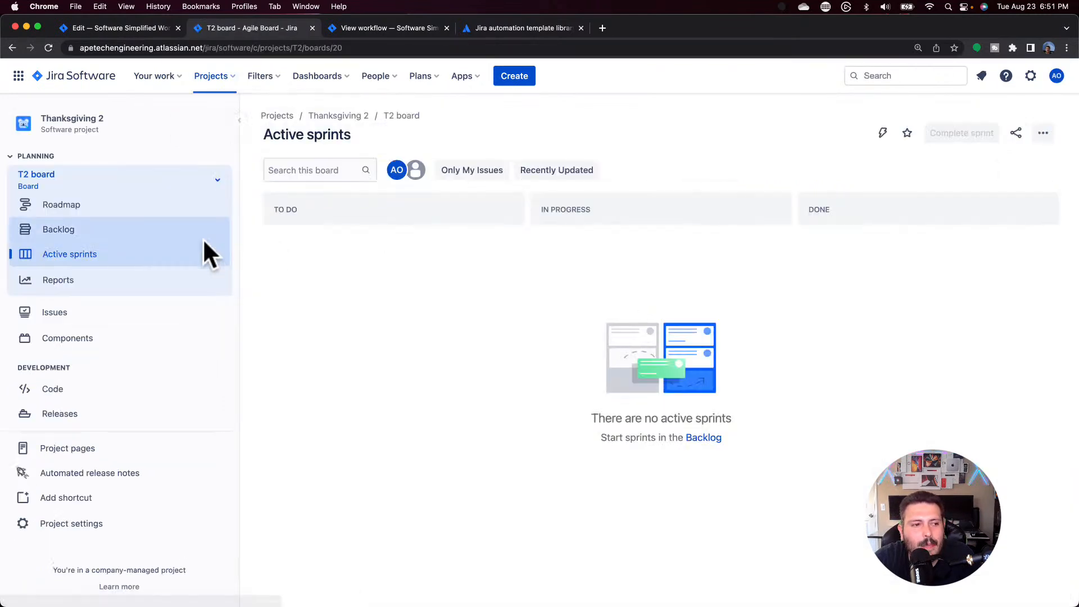
pyautogui.click(139, 236)
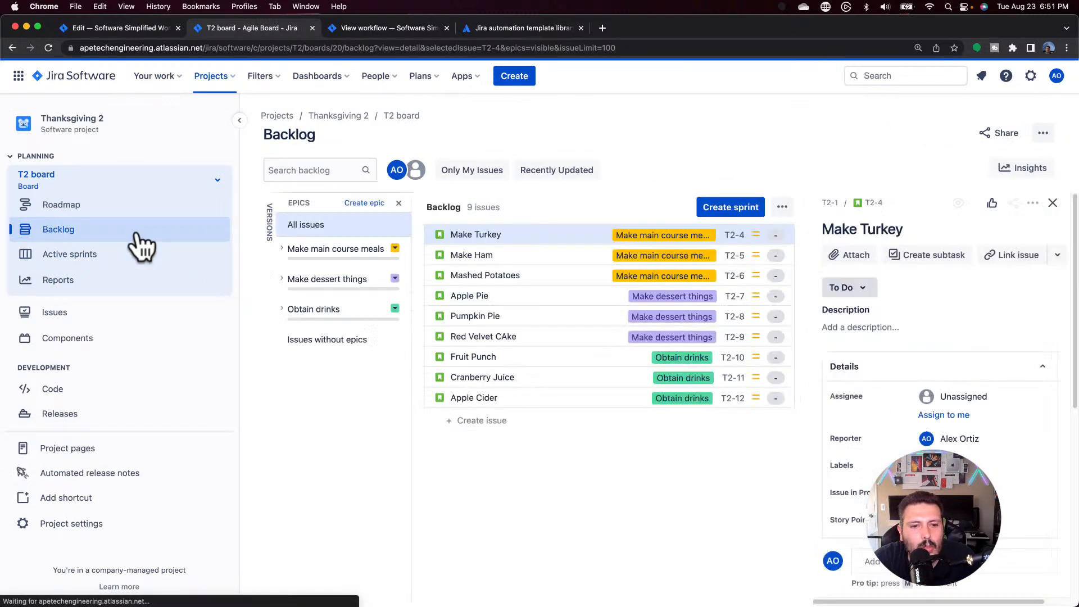
pyautogui.scroll(-5, 963, 408)
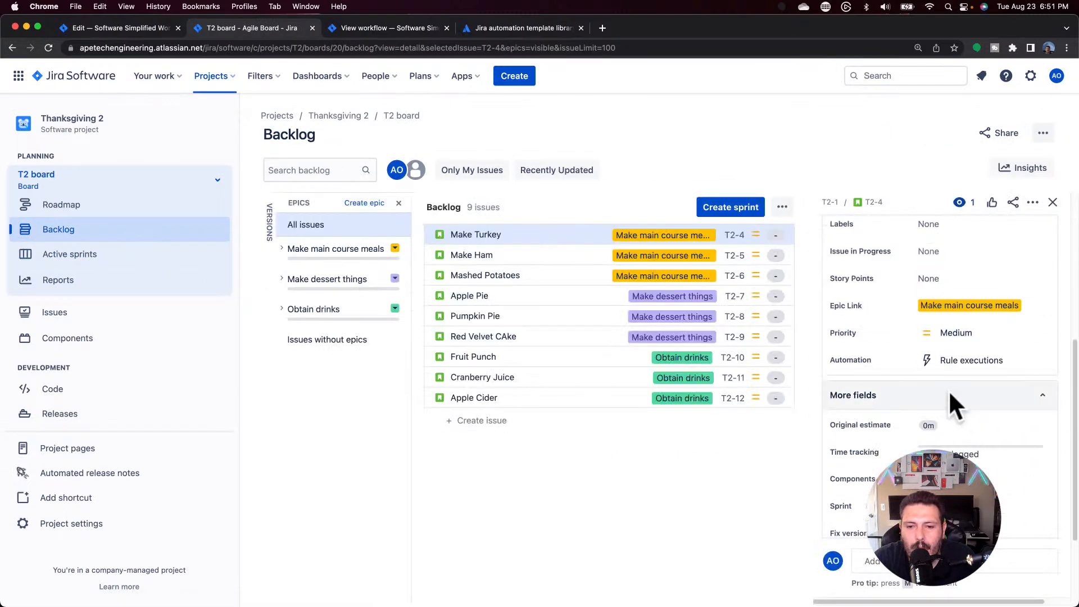
pyautogui.scroll(1, 888, 328)
pyautogui.scroll(5, 918, 303)
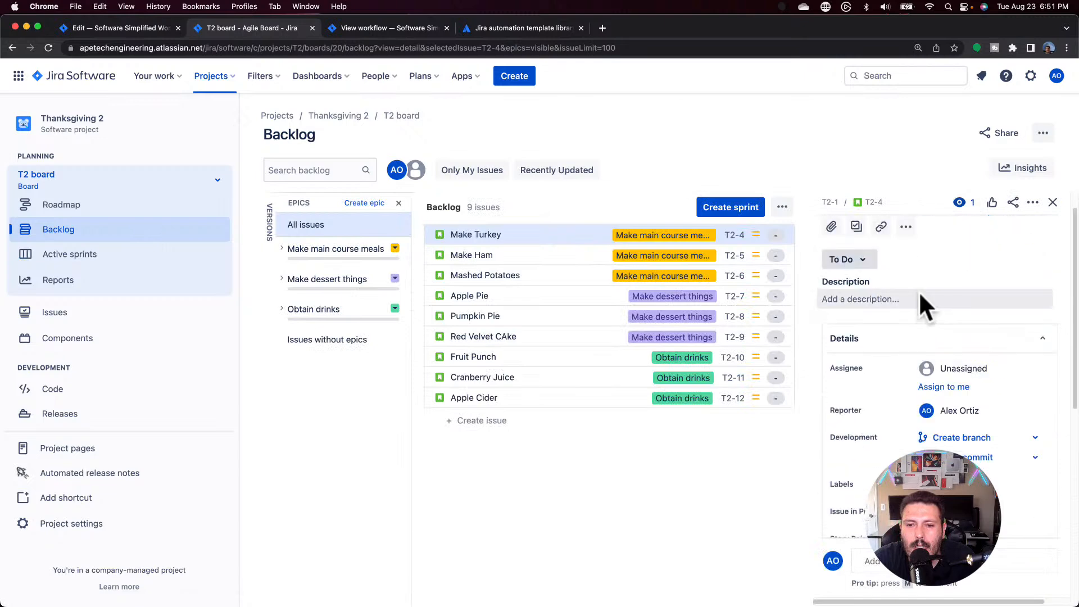
pyautogui.click(854, 281)
pyautogui.click(855, 308)
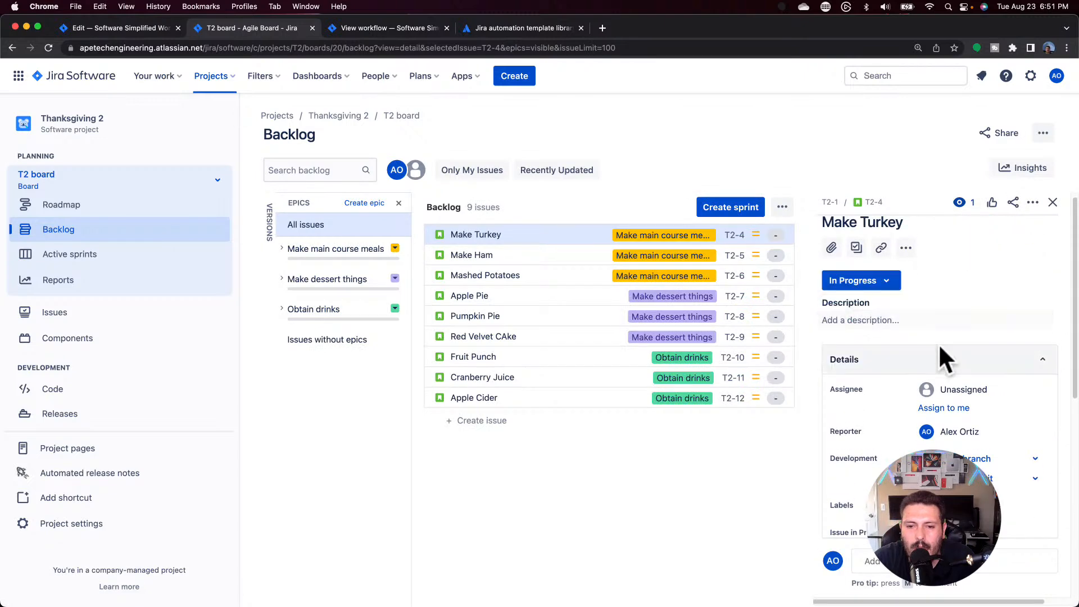
pyautogui.scroll(-1, 938, 342)
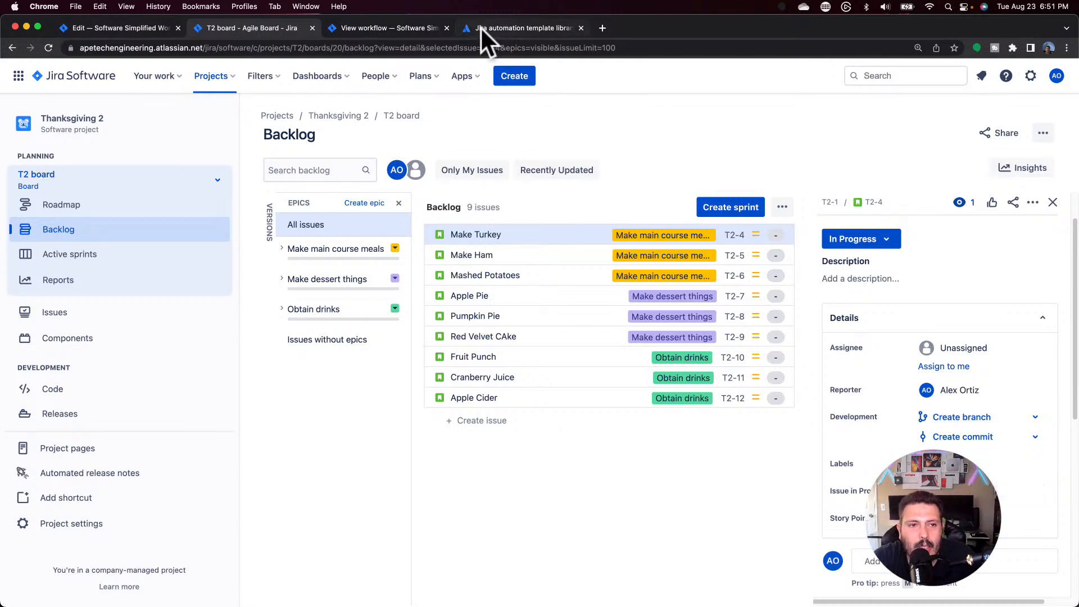
# Step: Open the global automation rules in the Jira system settings and start creating a new rule
pyautogui.click(123, 27)
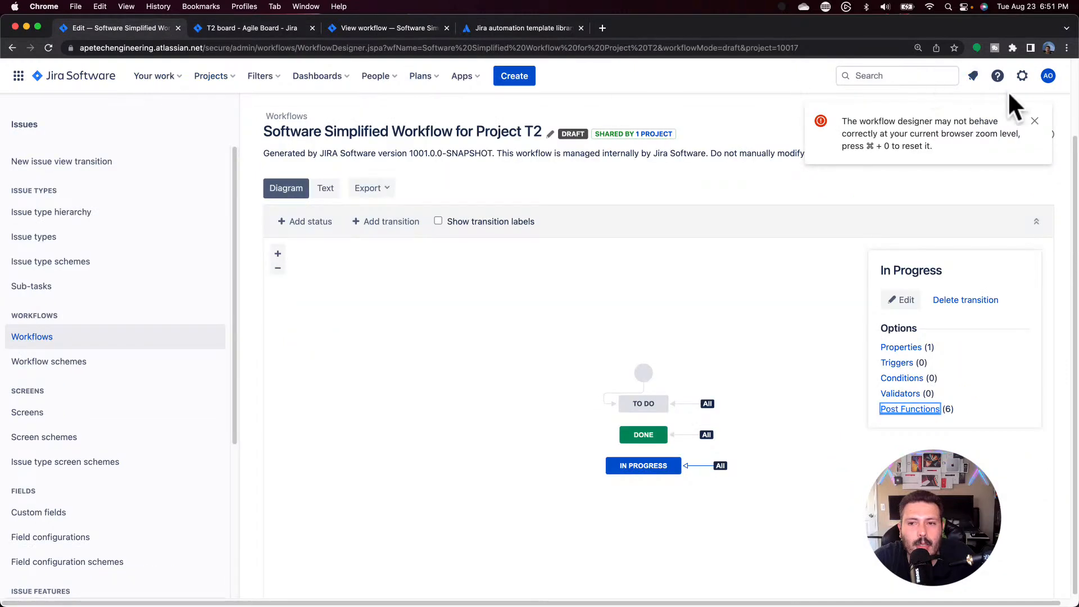
pyautogui.click(1022, 76)
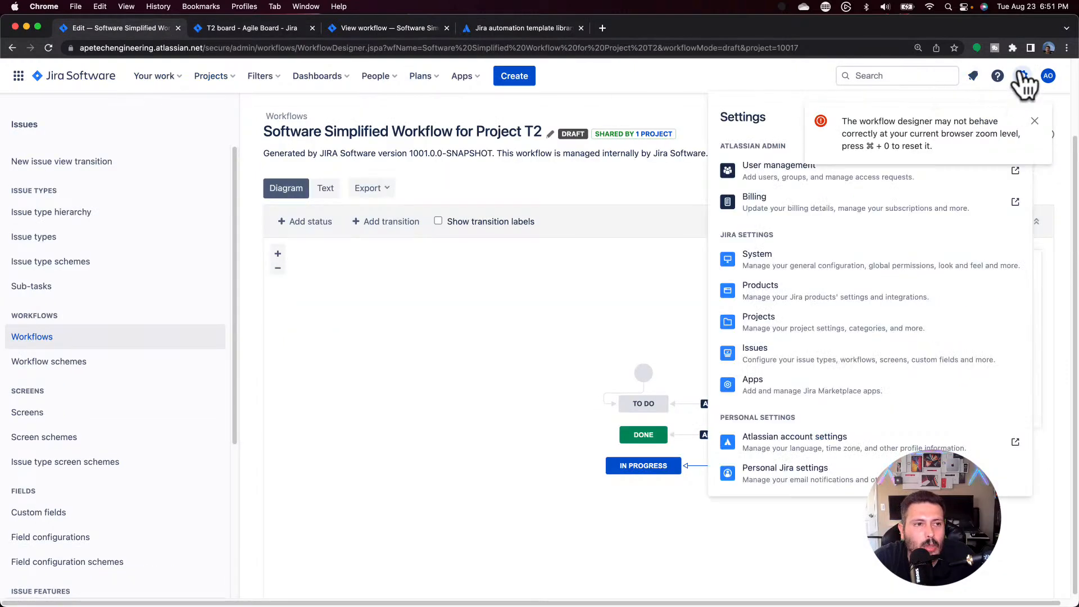
pyautogui.click(805, 261)
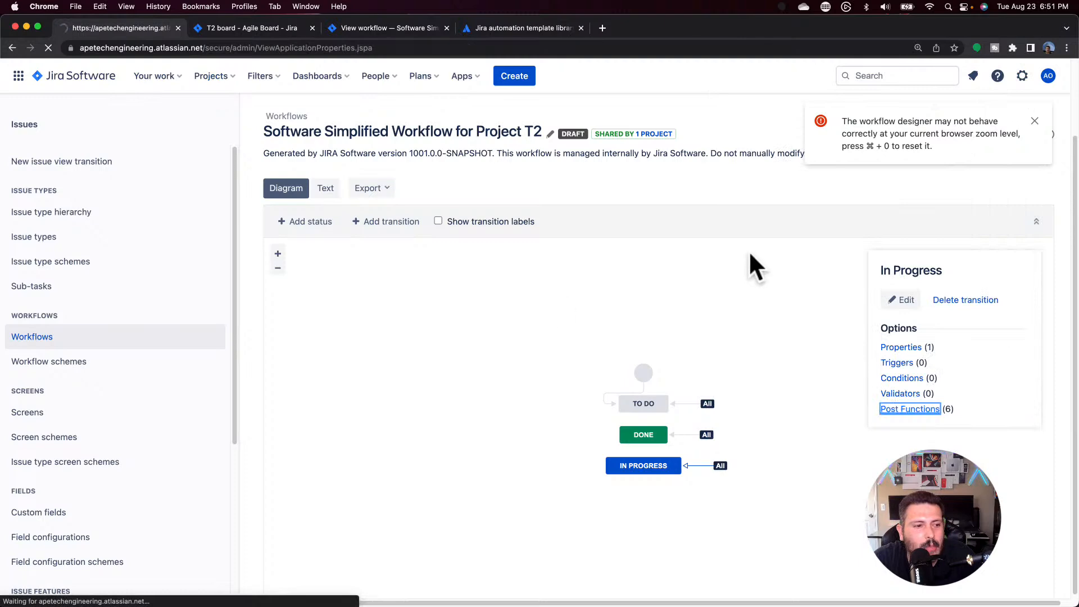
pyautogui.click(105, 362)
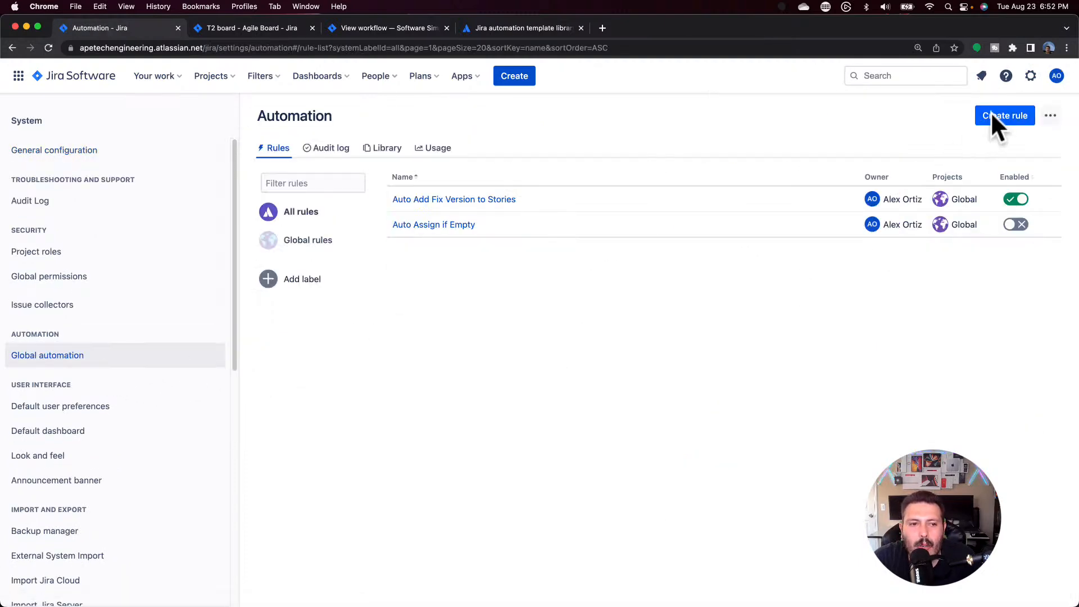
pyautogui.click(993, 119)
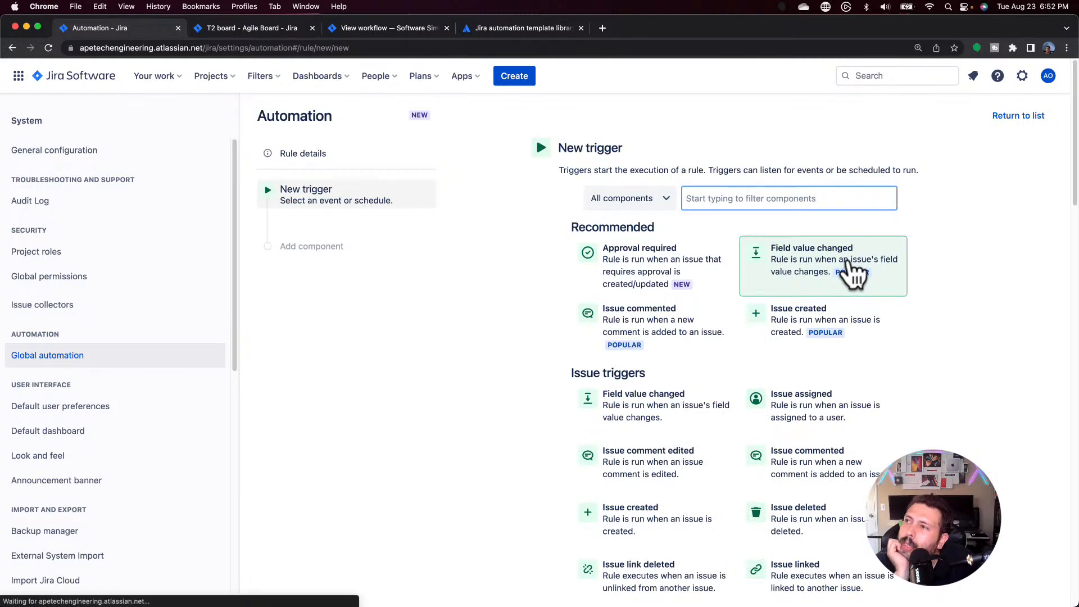
# Step: Look through the available rule triggers, from issue triggers through DevOps, scheduled and release management ones
pyautogui.hotkey('shift', 'Tab')
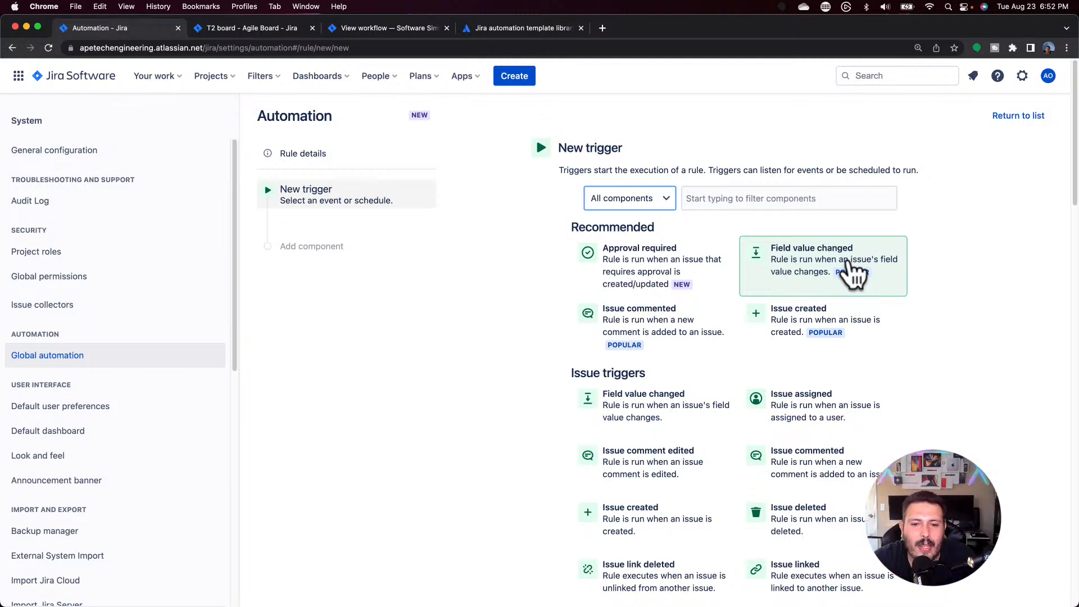
pyautogui.scroll(-5, 832, 314)
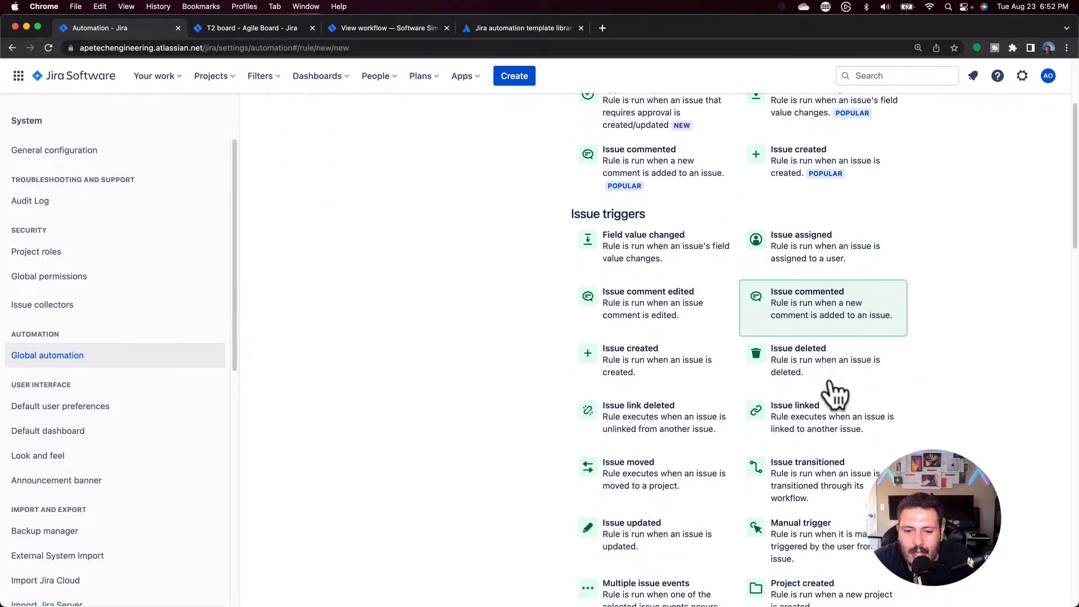
pyautogui.scroll(-6, 835, 394)
pyautogui.scroll(-10, 836, 393)
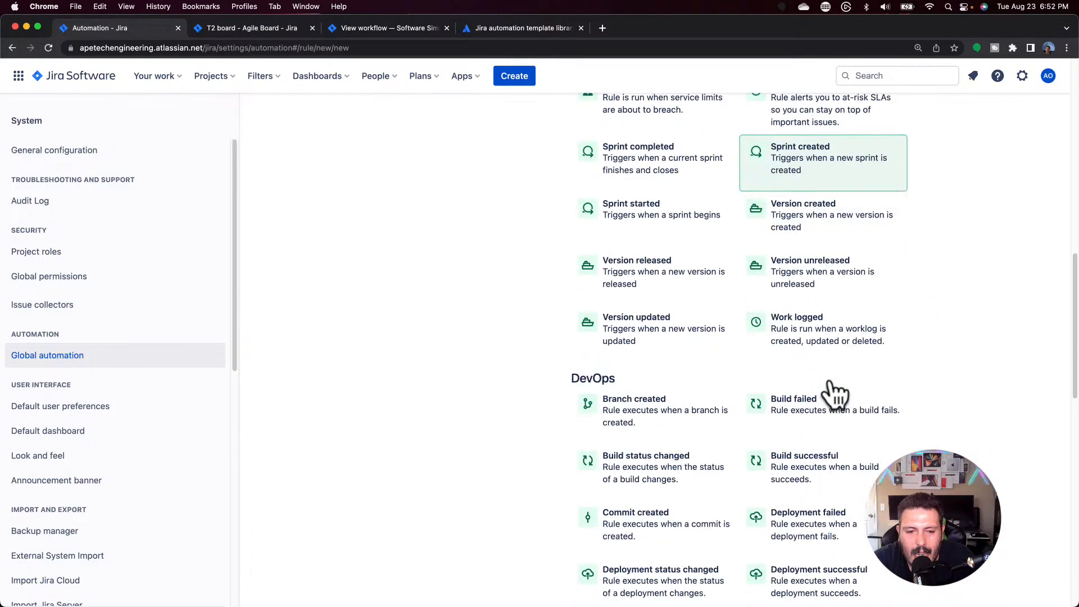
pyautogui.scroll(-6, 836, 393)
pyautogui.scroll(-11, 835, 394)
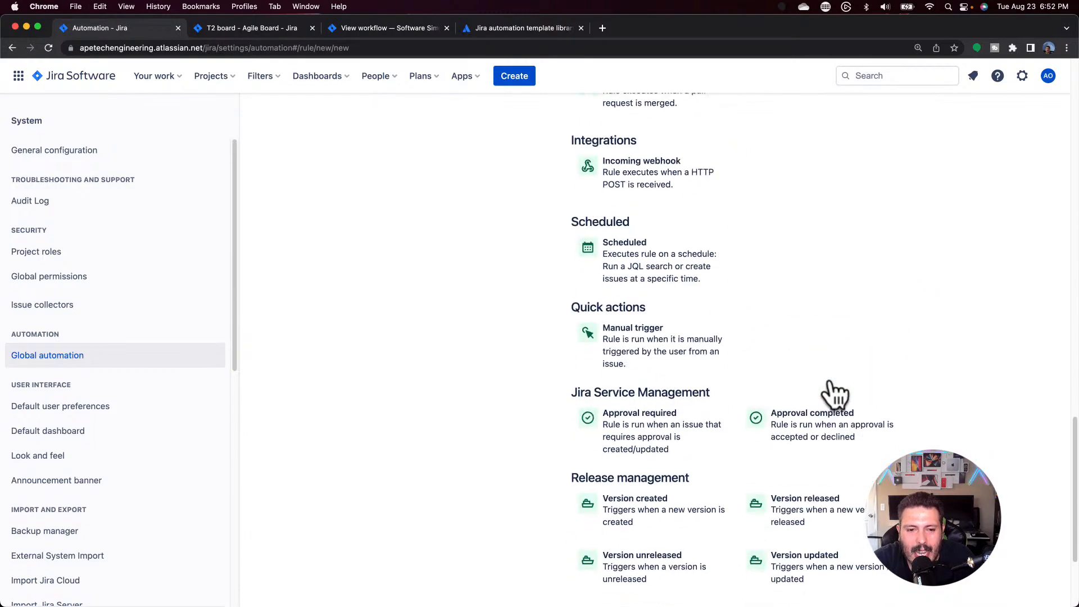
pyautogui.scroll(20, 832, 382)
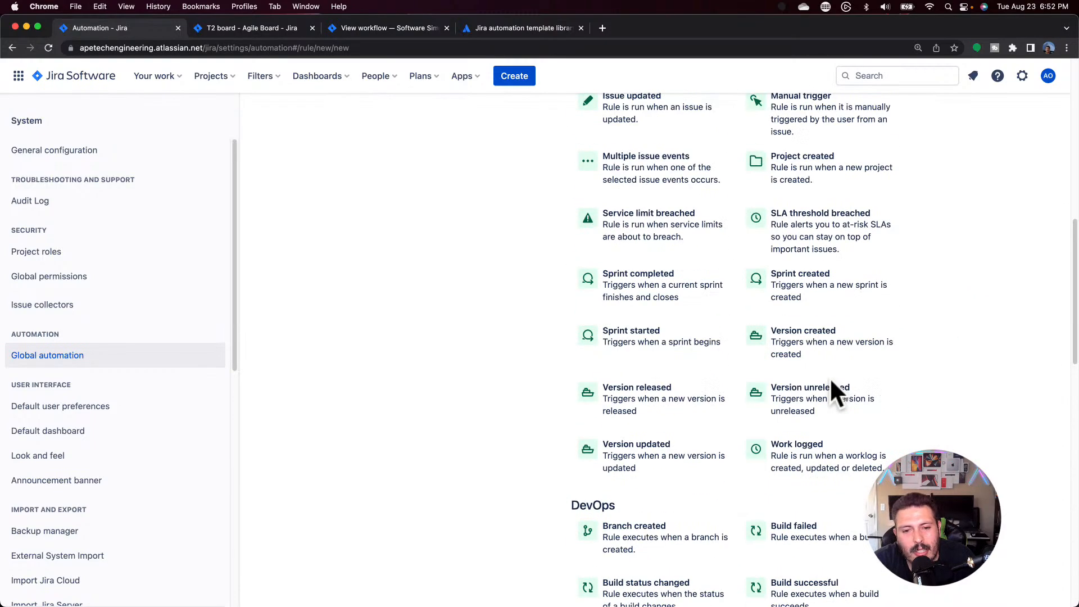
pyautogui.scroll(-2, 836, 393)
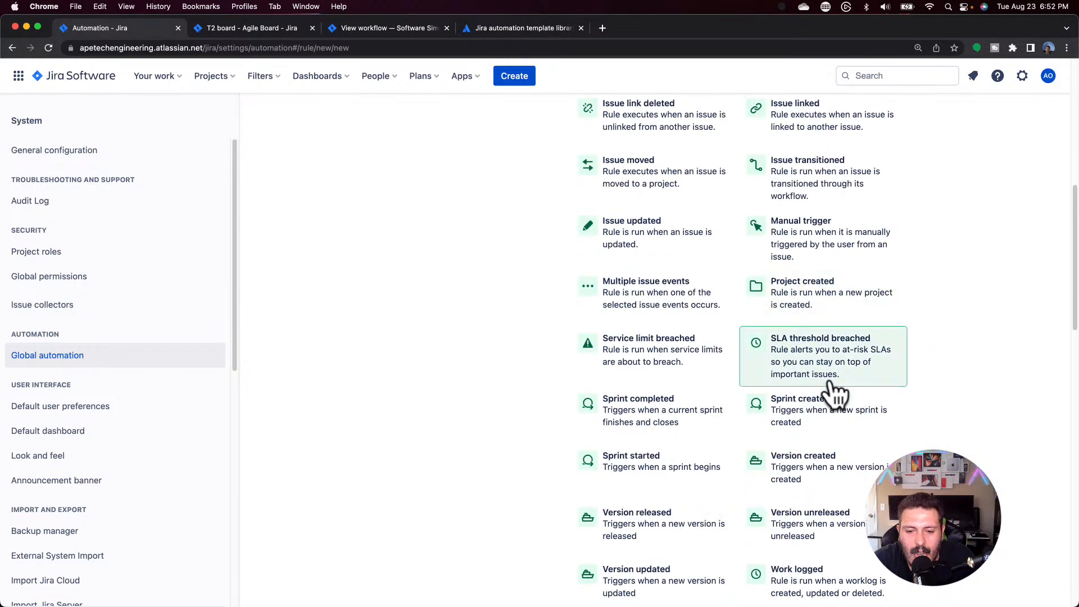
pyautogui.scroll(4, 836, 393)
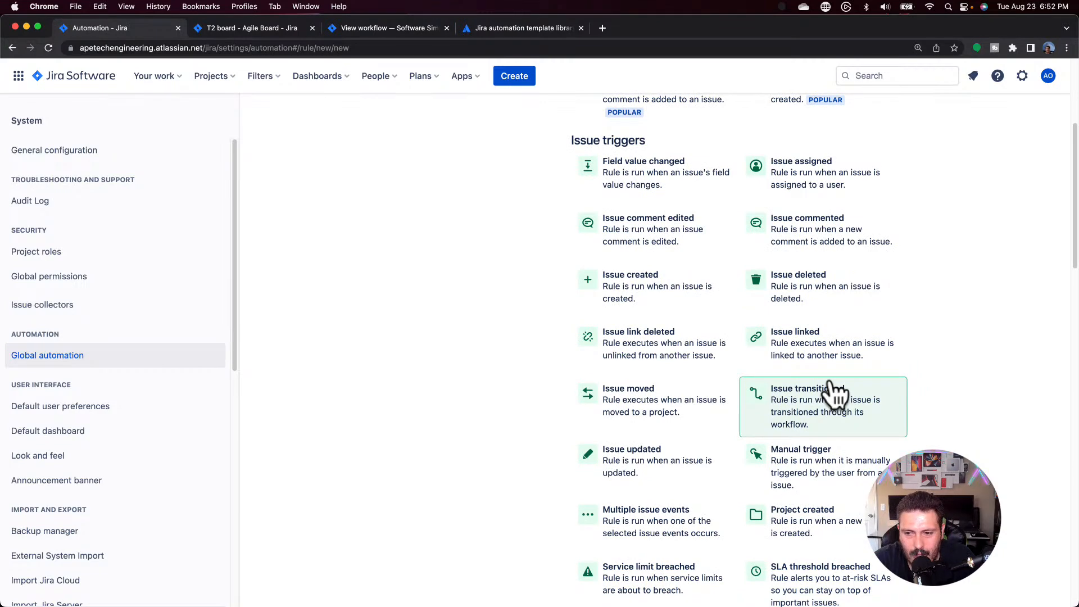
pyautogui.scroll(2, 955, 315)
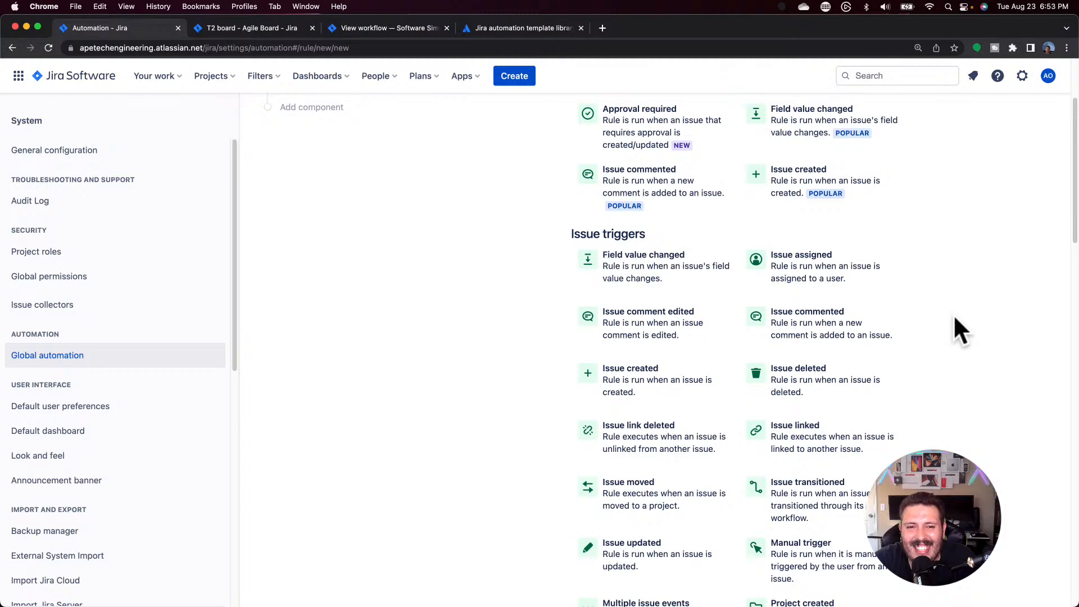
pyautogui.scroll(3, 954, 318)
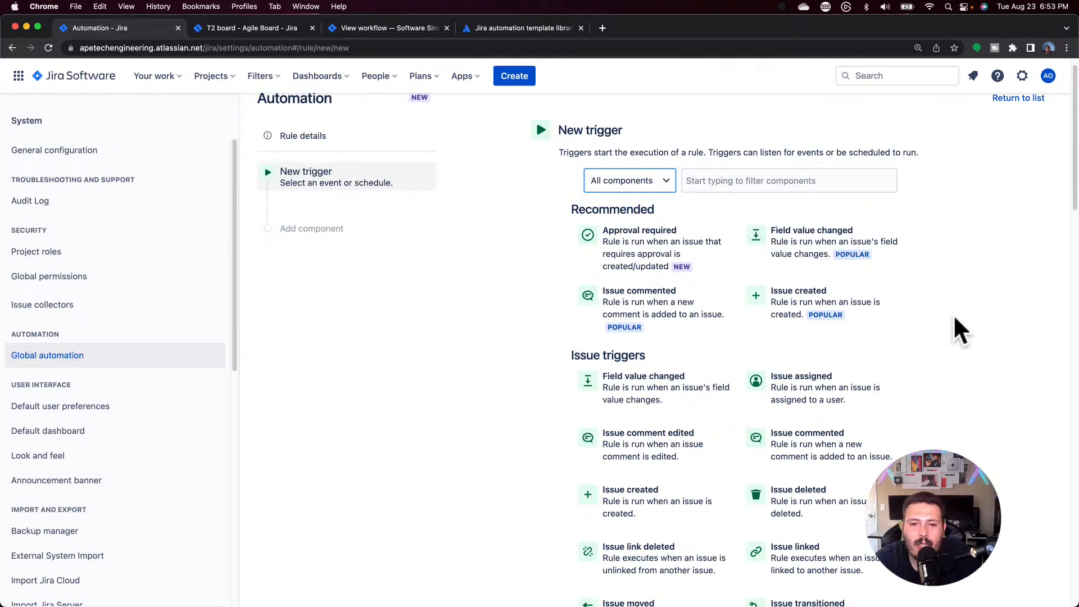
# Step: Search the triggers for "jql" and clear the filter again
pyautogui.scroll(-1, 866, 320)
pyautogui.click(742, 168)
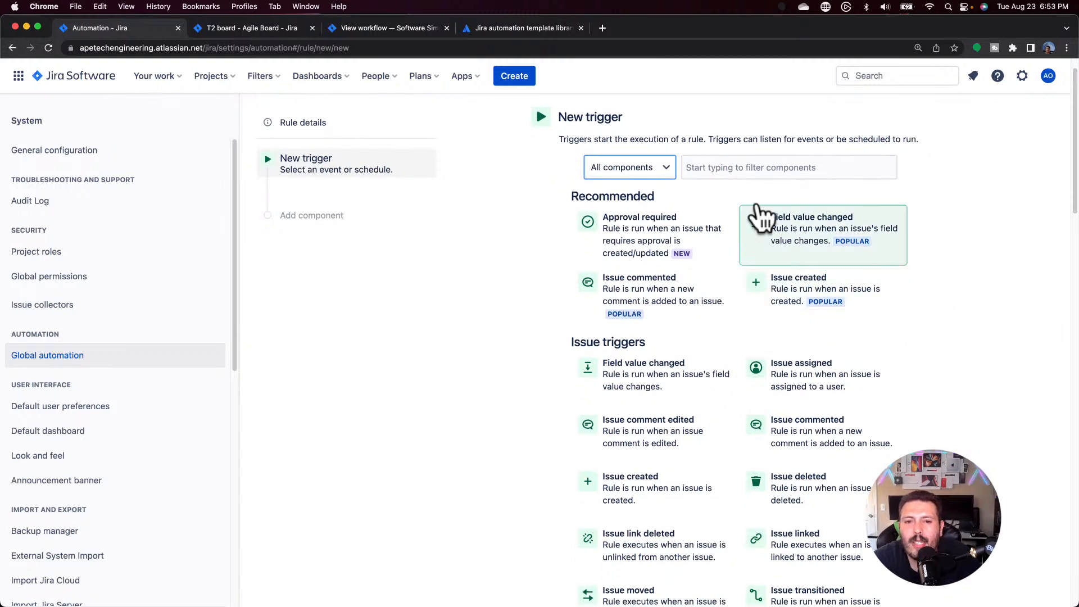
pyautogui.write('jql')
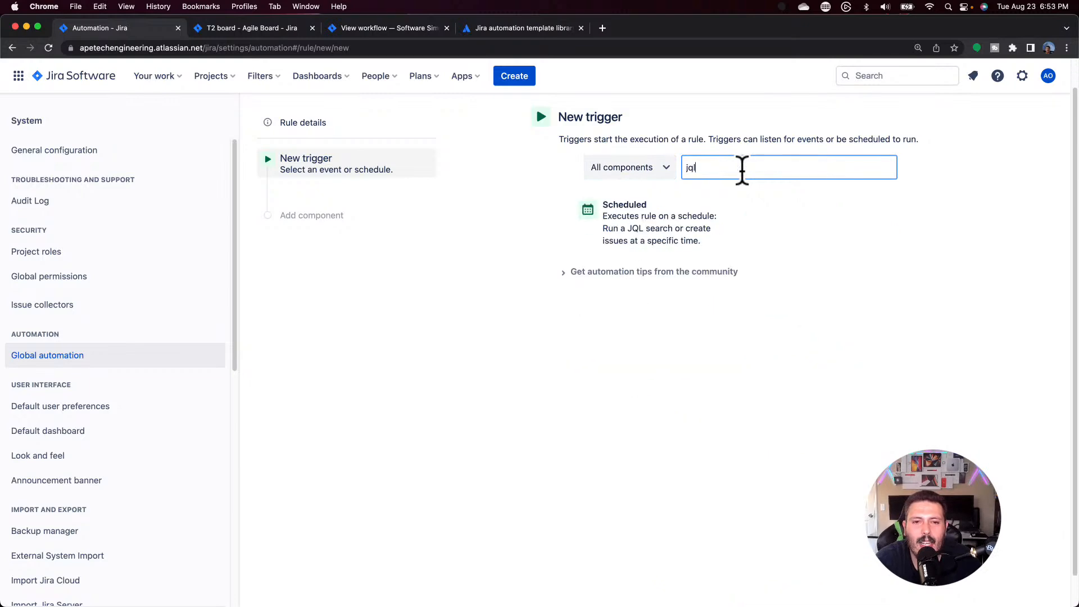
pyautogui.press('BackSpace')
pyautogui.press('BackSpace')
pyautogui.press('BackSpace')
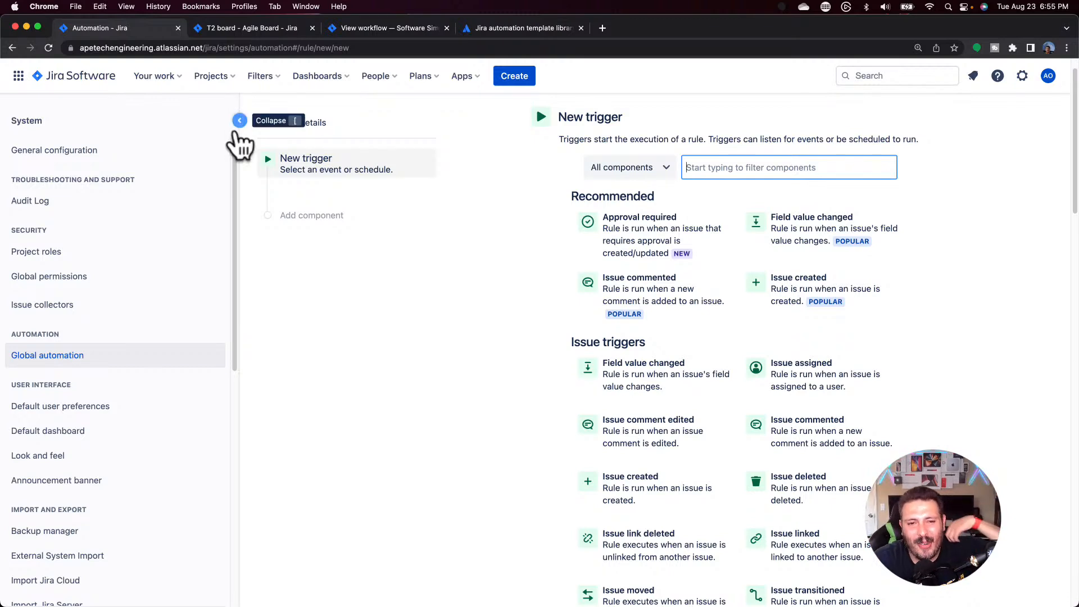
# Step: Save Issue created as the rule's trigger and start adding a new action
pyautogui.scroll(1, 845, 211)
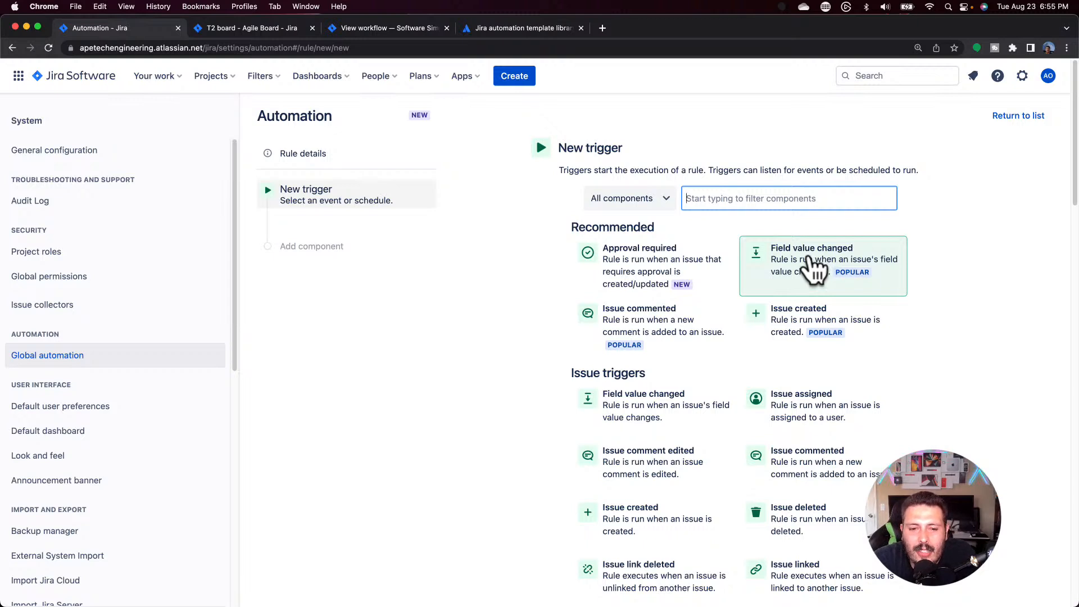
pyautogui.click(671, 516)
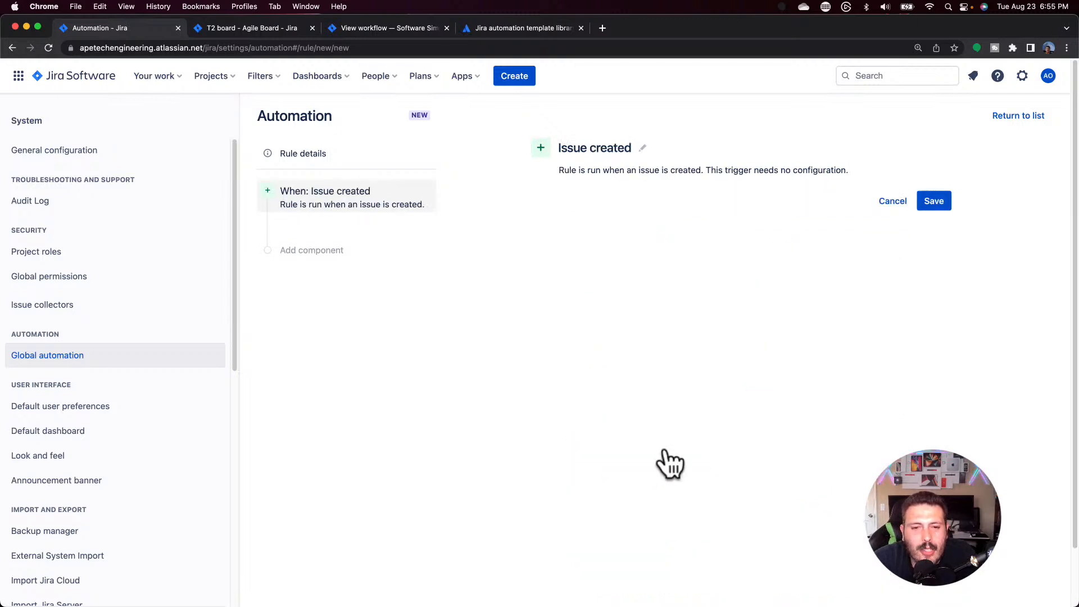
pyautogui.click(947, 195)
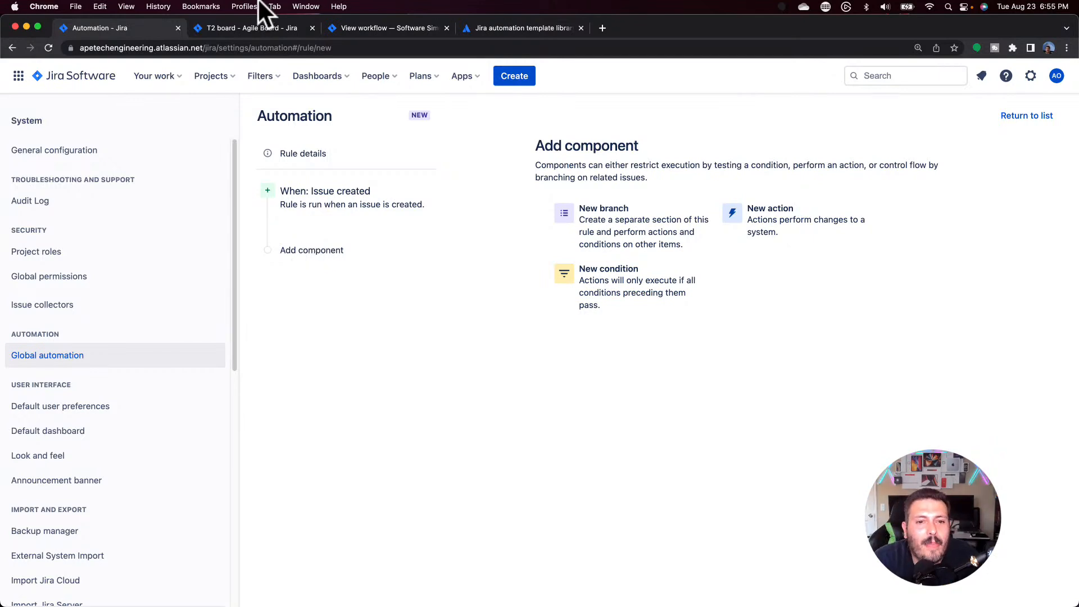
pyautogui.click(739, 254)
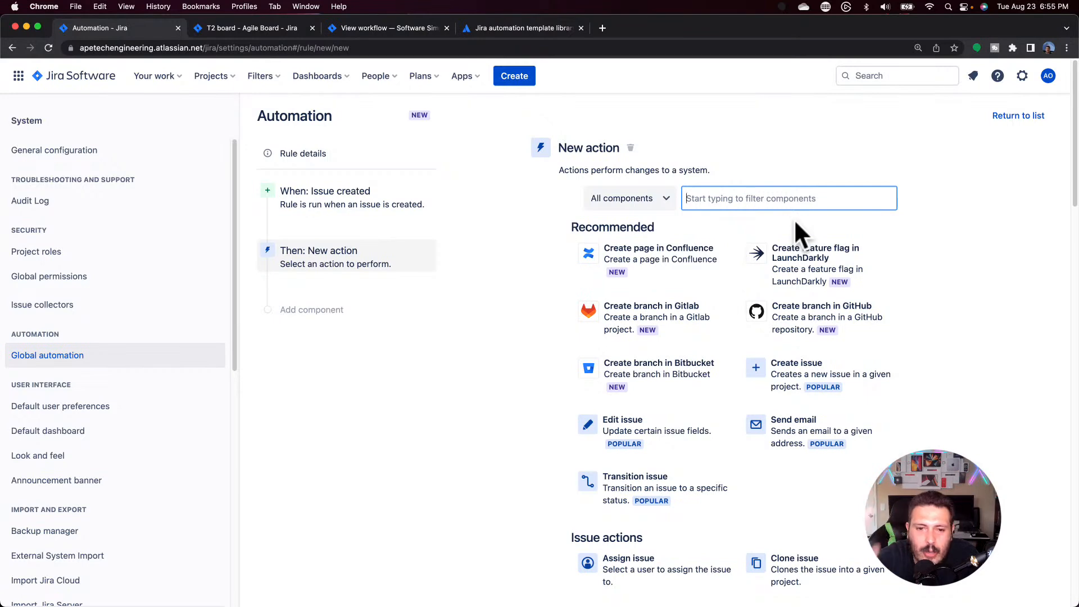
# Step: Look through the available rule actions, including issue actions, notifications, service management, software, advanced and miscellaneous ones
pyautogui.scroll(-3, 849, 306)
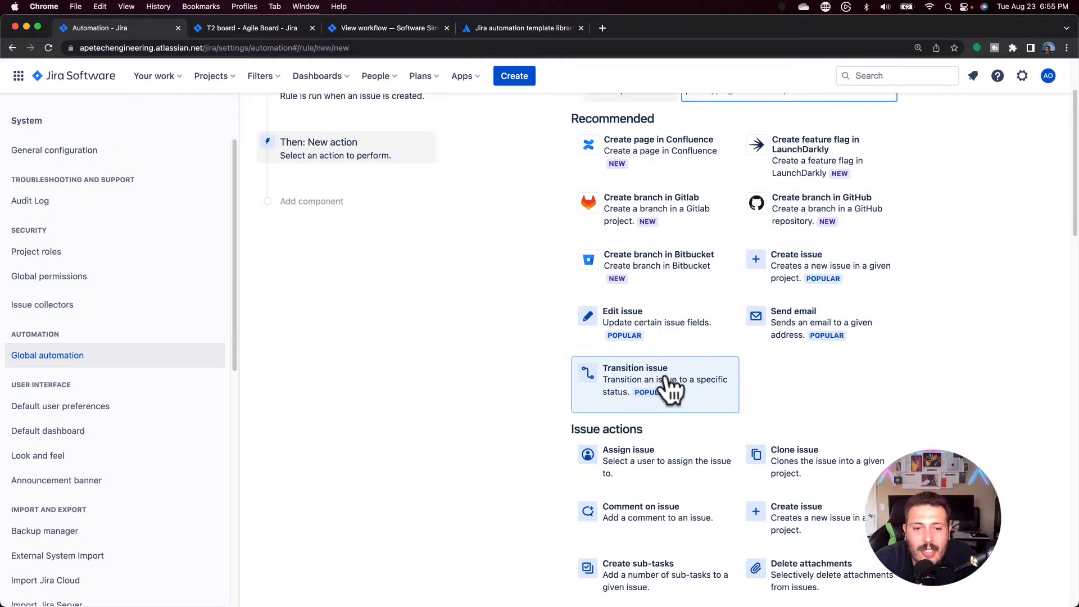
pyautogui.scroll(-5, 669, 387)
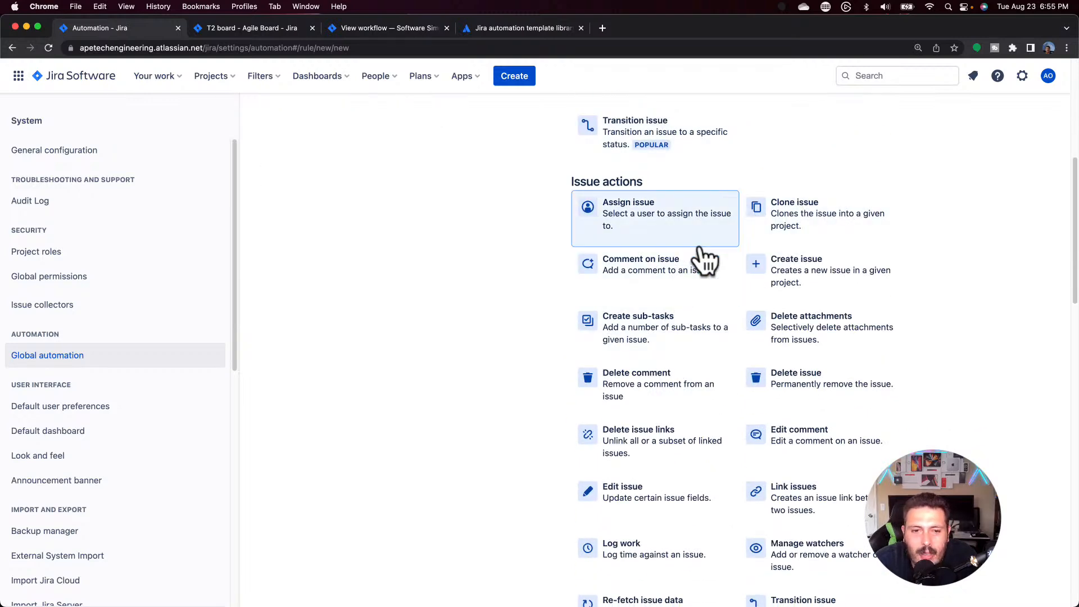
pyautogui.scroll(-1, 660, 287)
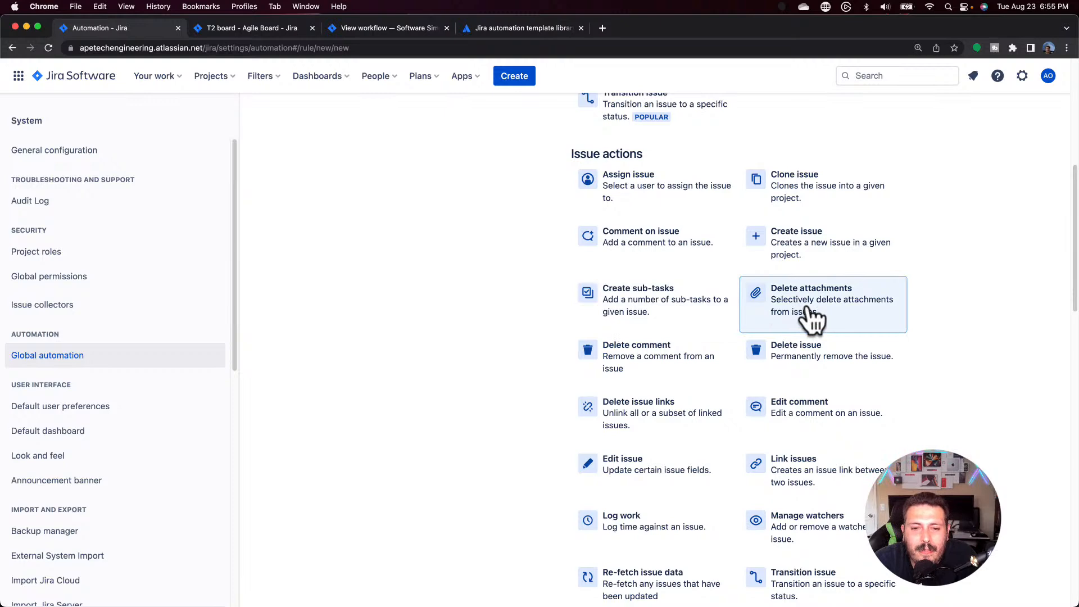
pyautogui.scroll(-1, 809, 315)
pyautogui.scroll(-3, 787, 368)
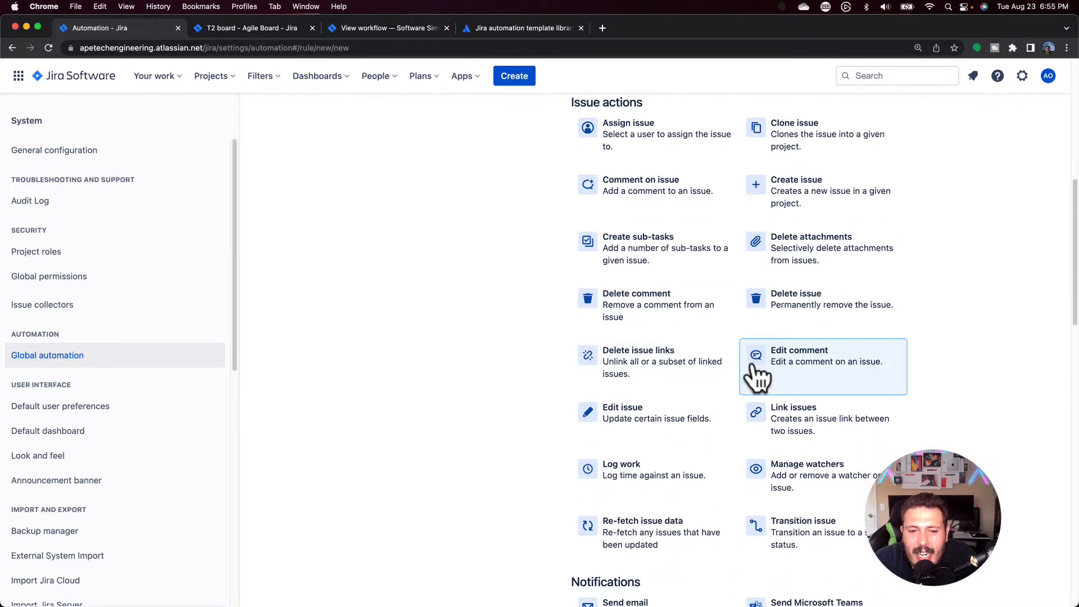
pyautogui.scroll(-4, 804, 403)
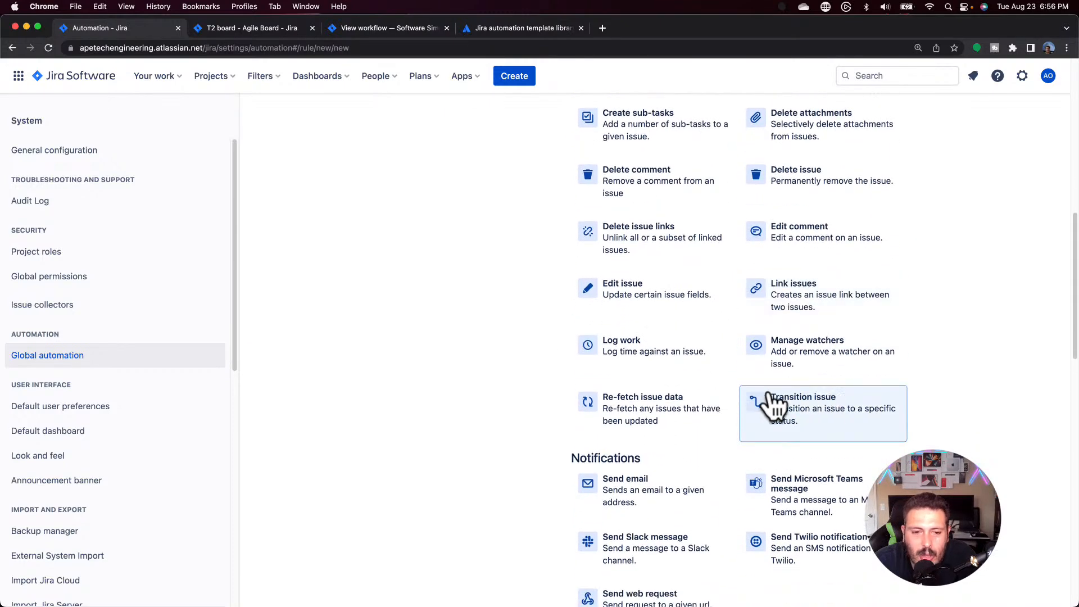
pyautogui.scroll(-7, 898, 359)
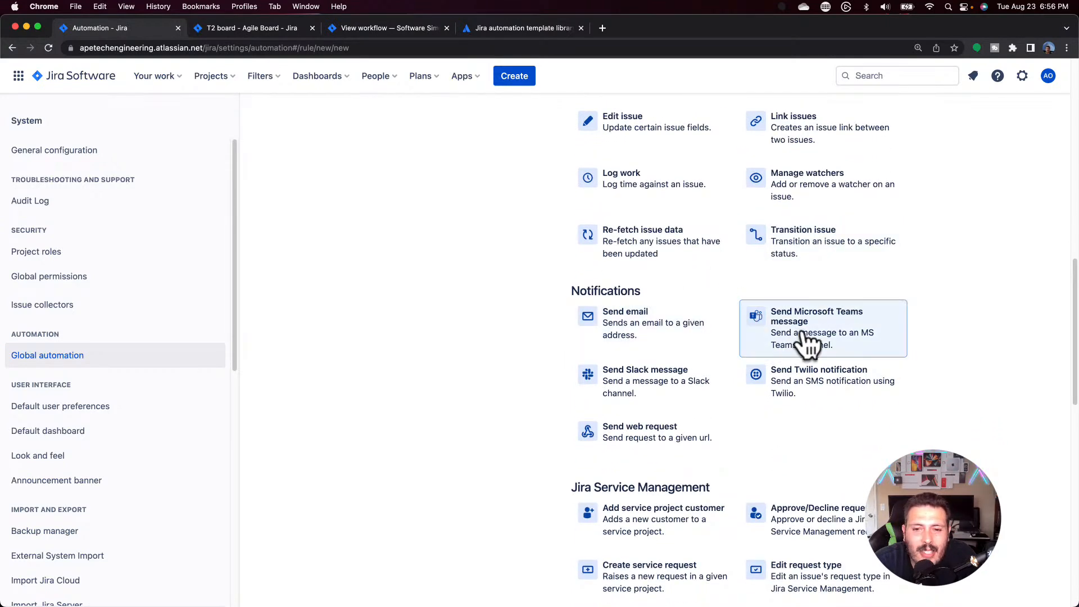
pyautogui.scroll(-1, 665, 357)
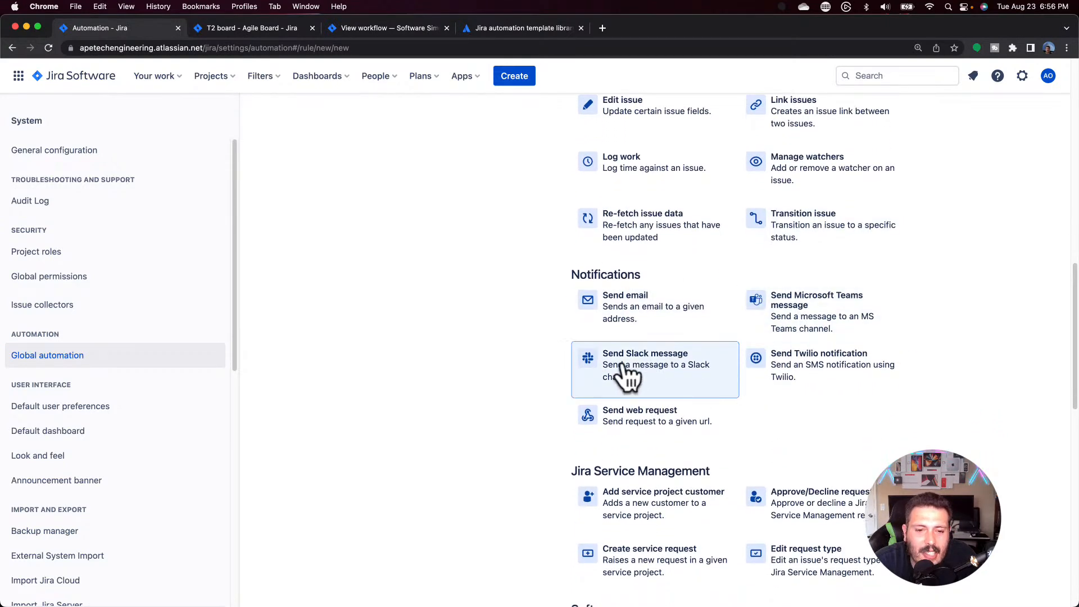
pyautogui.scroll(-4, 622, 373)
pyautogui.scroll(-3, 662, 427)
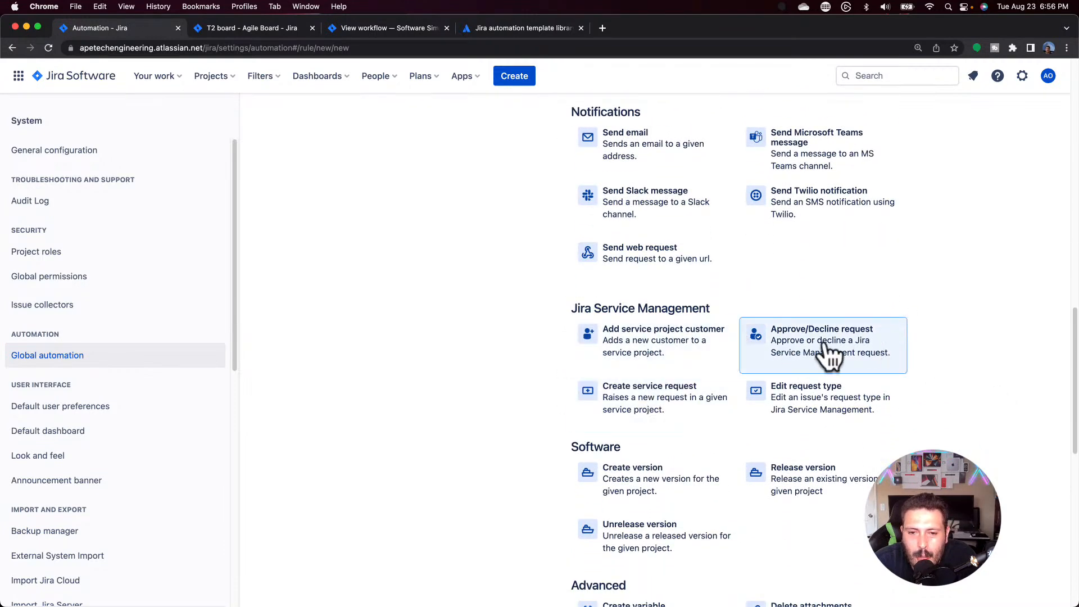
pyautogui.scroll(-7, 851, 353)
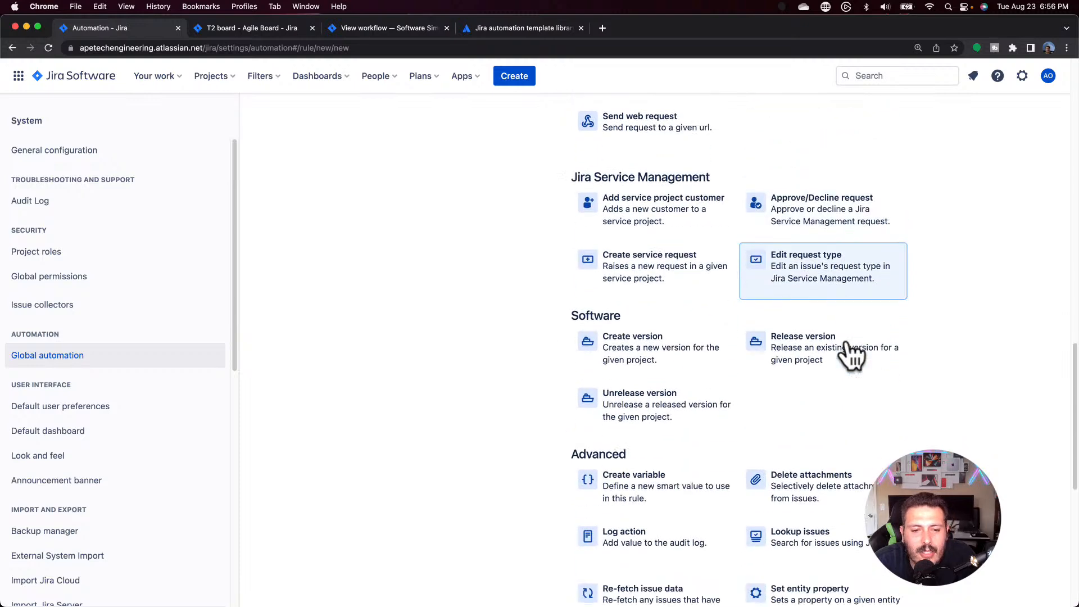
pyautogui.scroll(-5, 847, 344)
pyautogui.scroll(-3, 847, 344)
pyautogui.scroll(-3, 851, 354)
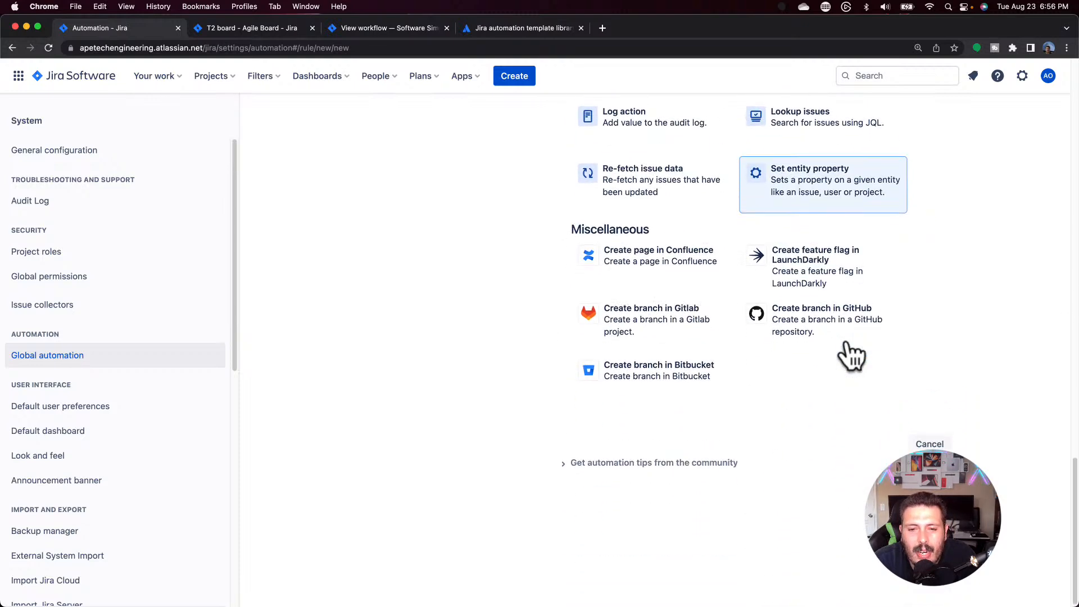
pyautogui.scroll(15, 851, 354)
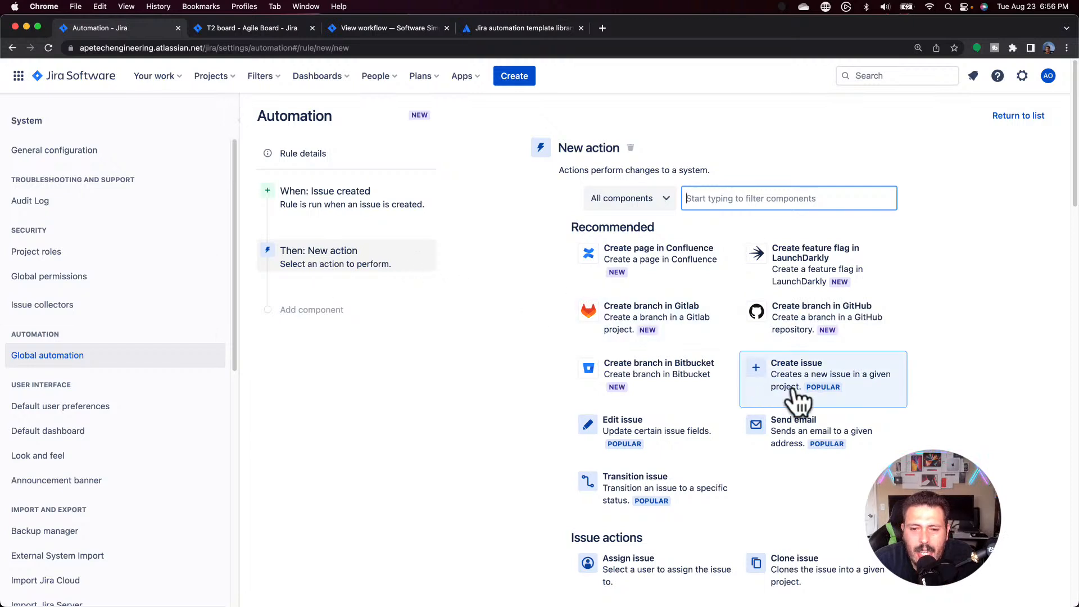
# Step: Look through the fields an Edit issue action can set, trying Priority and Start date, and discard the action
pyautogui.click(602, 435)
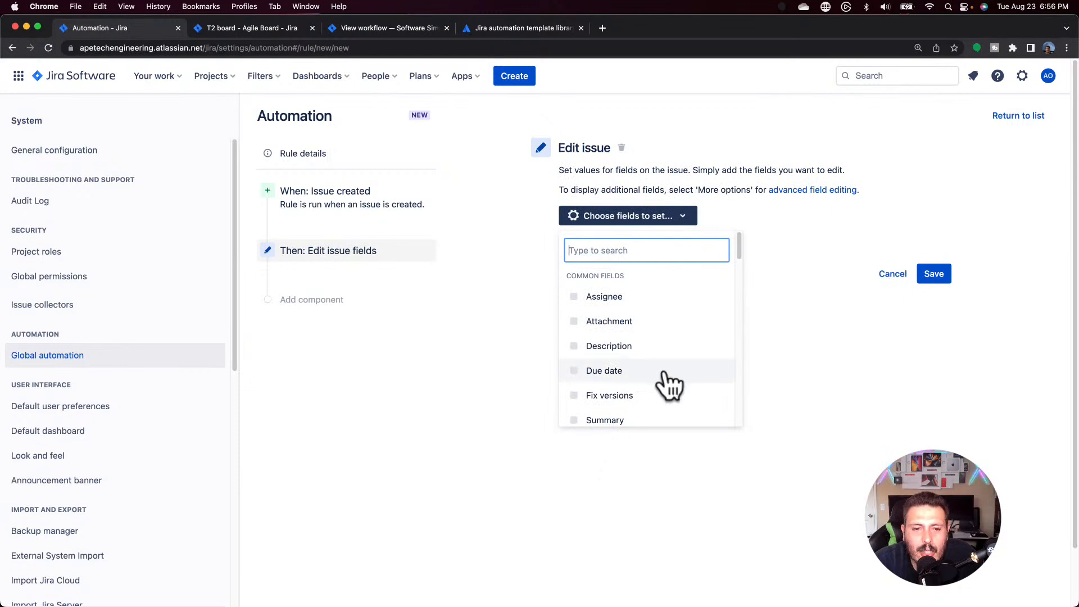
pyautogui.scroll(-2, 644, 378)
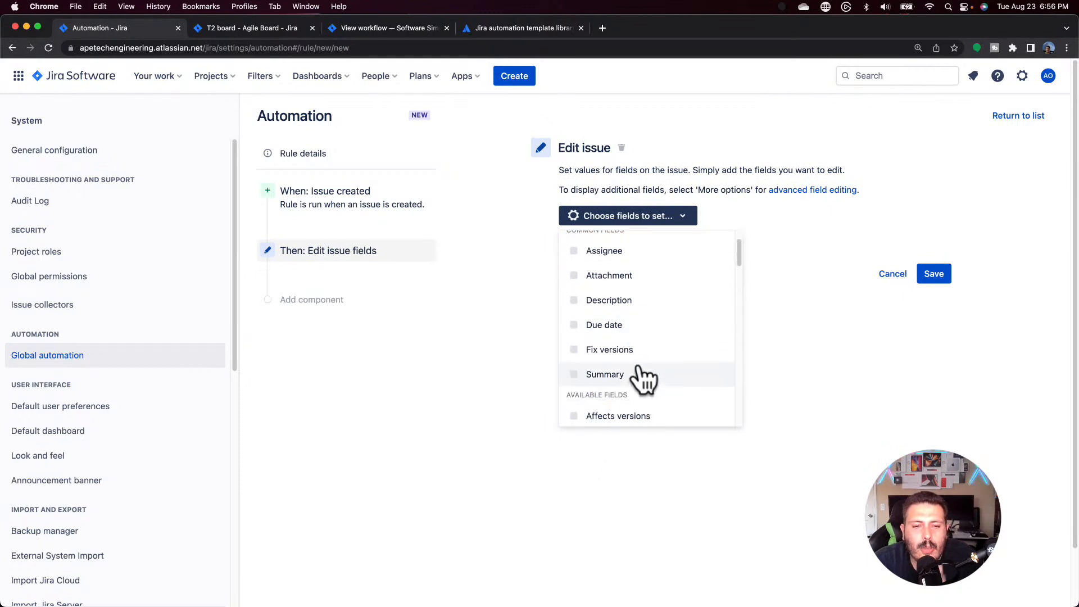
pyautogui.scroll(-5, 644, 379)
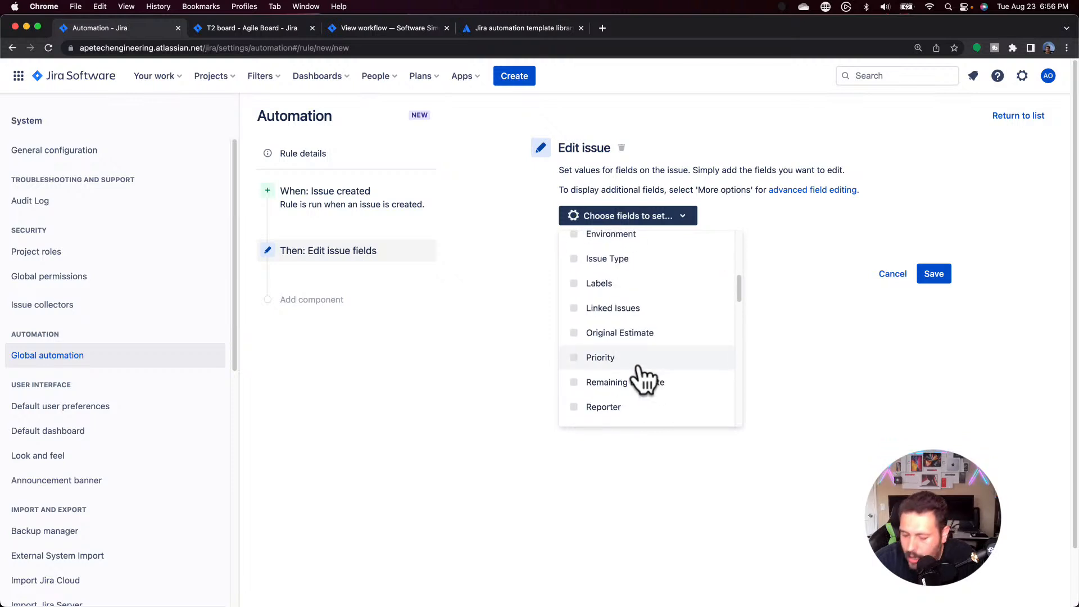
pyautogui.scroll(-2, 643, 379)
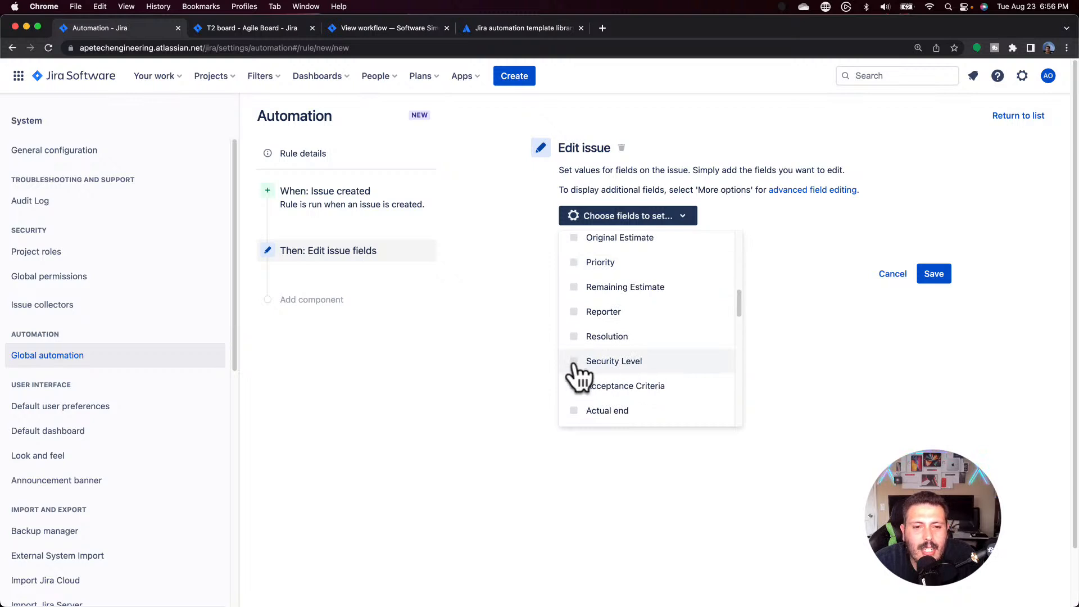
pyautogui.scroll(-1, 575, 365)
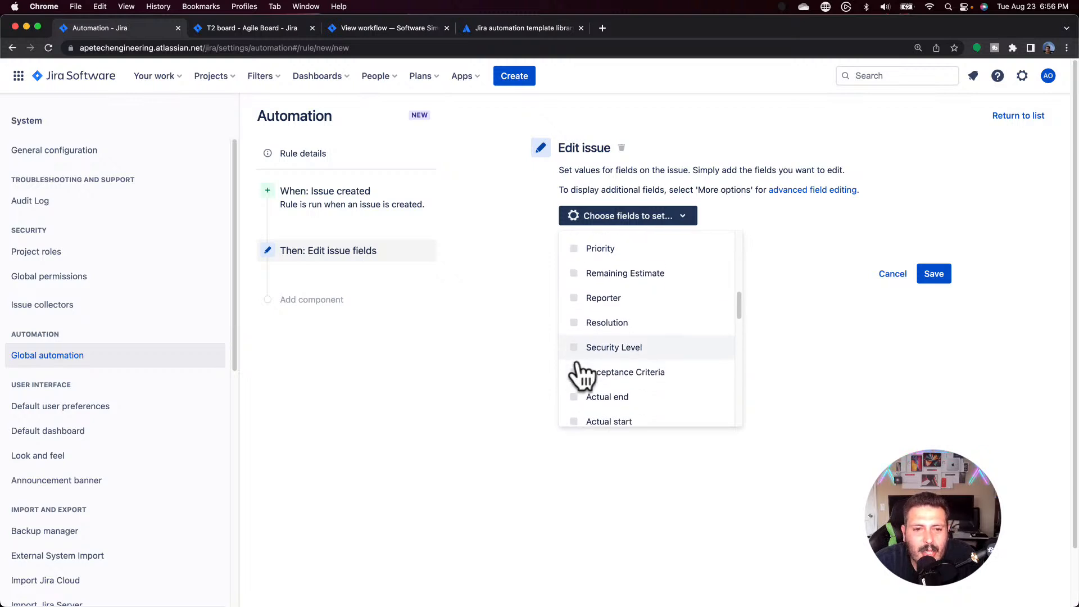
pyautogui.scroll(1, 574, 365)
pyautogui.click(574, 256)
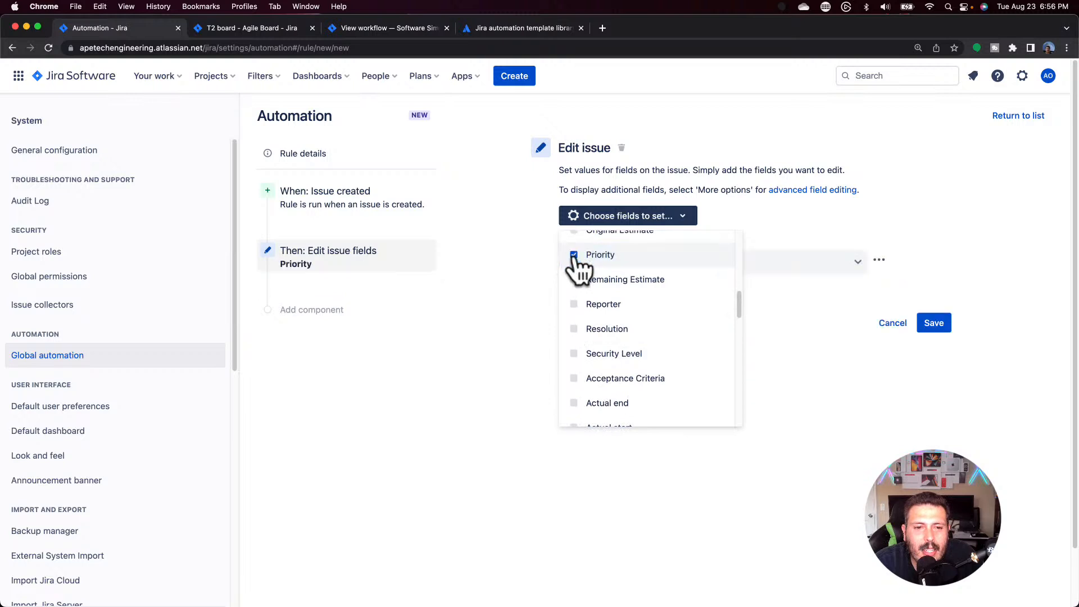
pyautogui.click(600, 258)
pyautogui.scroll(-5, 708, 393)
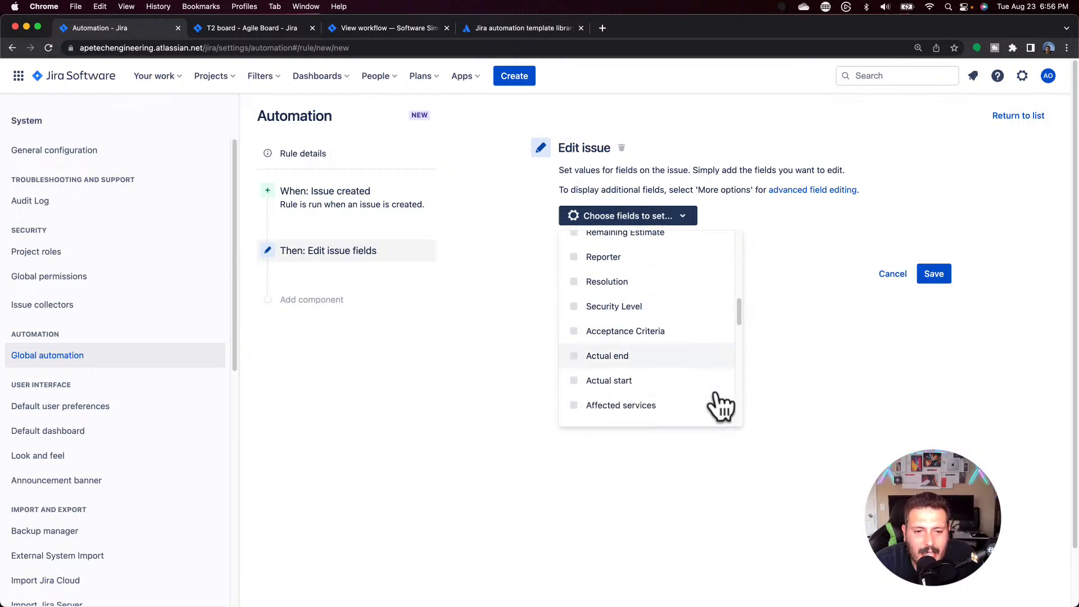
pyautogui.scroll(-4, 697, 402)
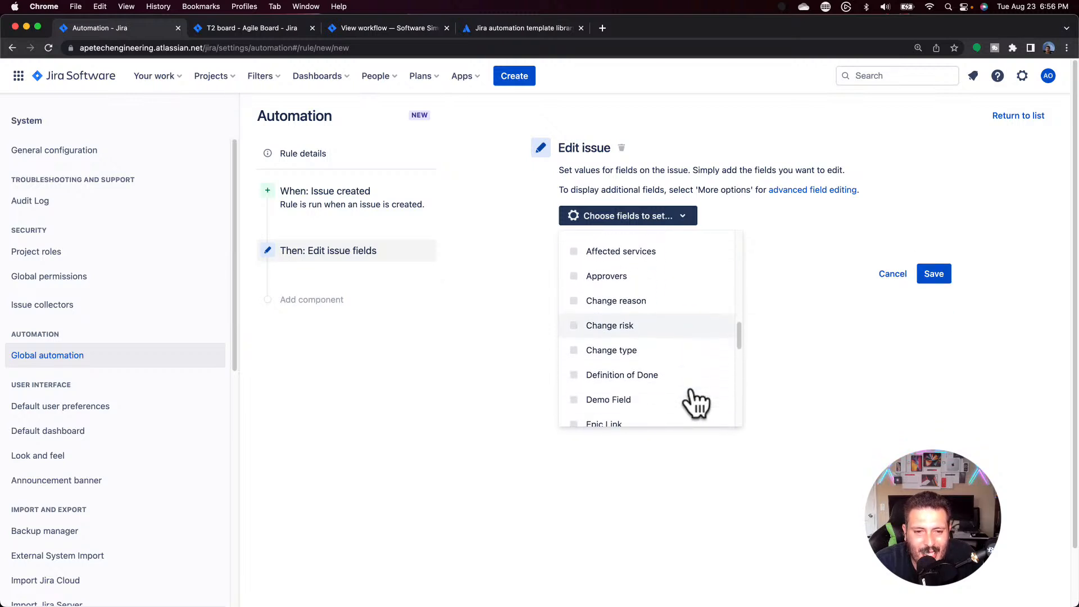
pyautogui.scroll(-4, 697, 402)
pyautogui.scroll(-4, 697, 402)
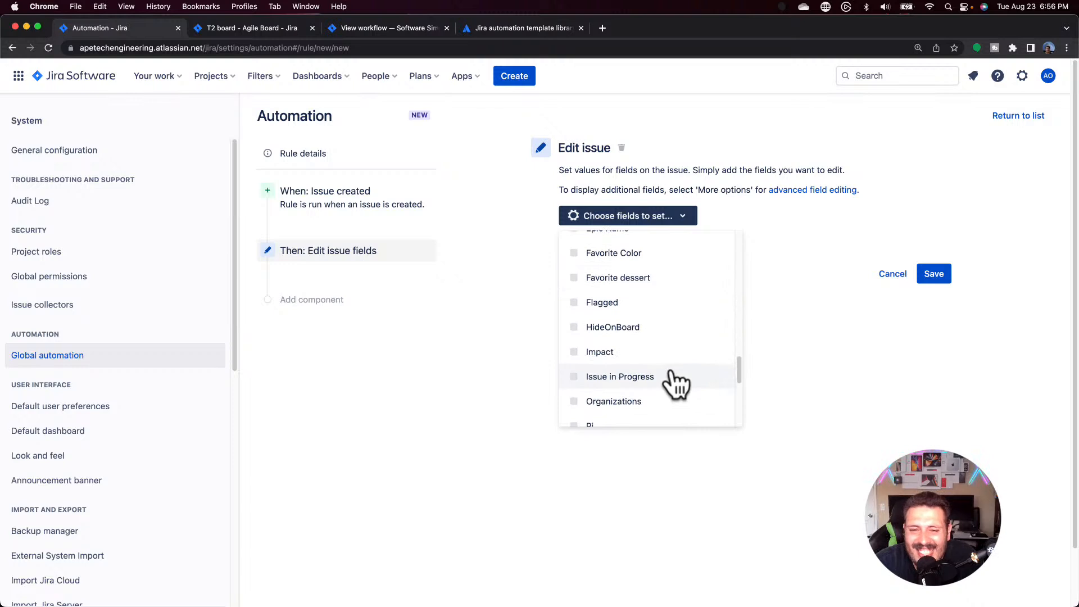
pyautogui.scroll(-3, 677, 385)
pyautogui.scroll(-4, 677, 385)
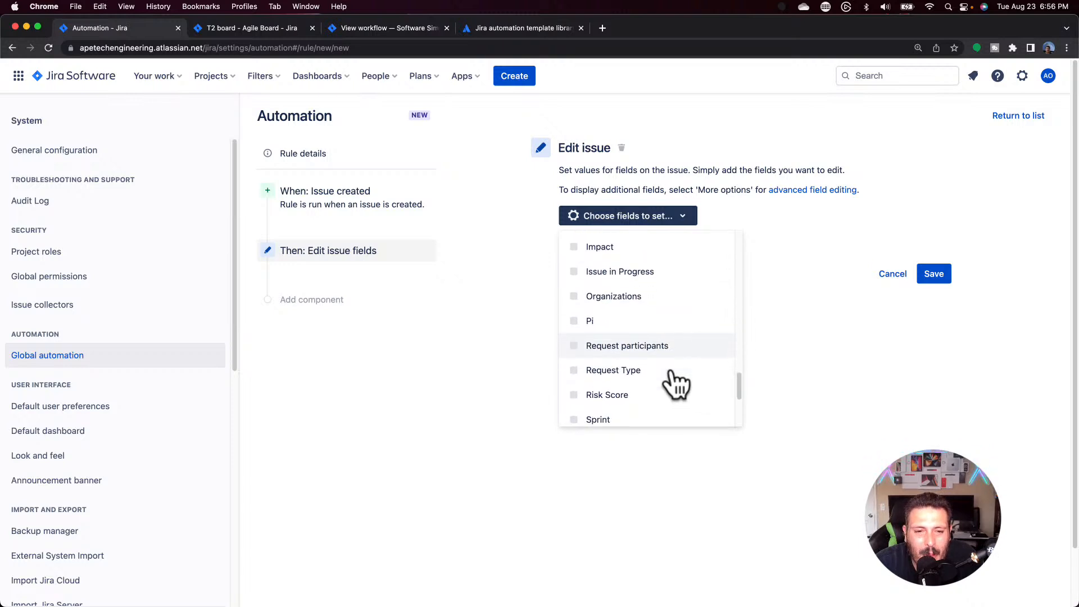
pyautogui.scroll(-1, 676, 385)
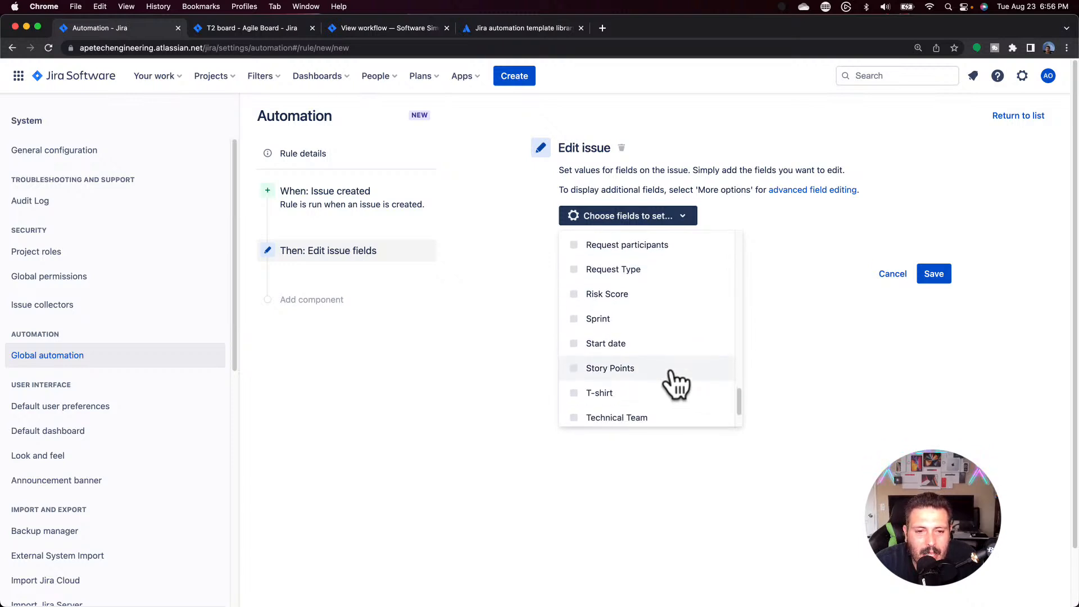
pyautogui.click(651, 334)
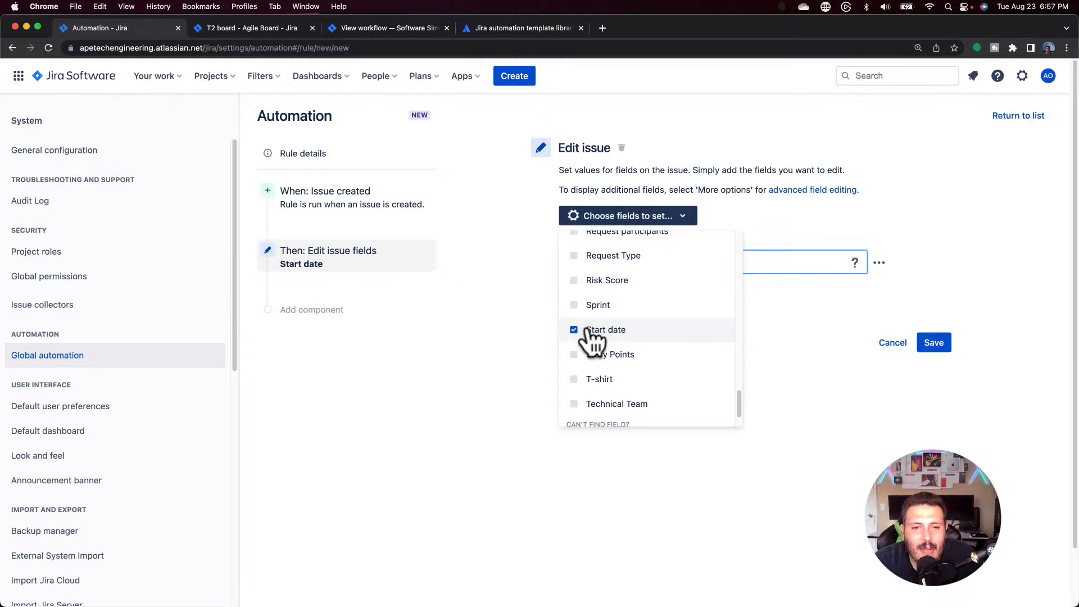
pyautogui.click(892, 343)
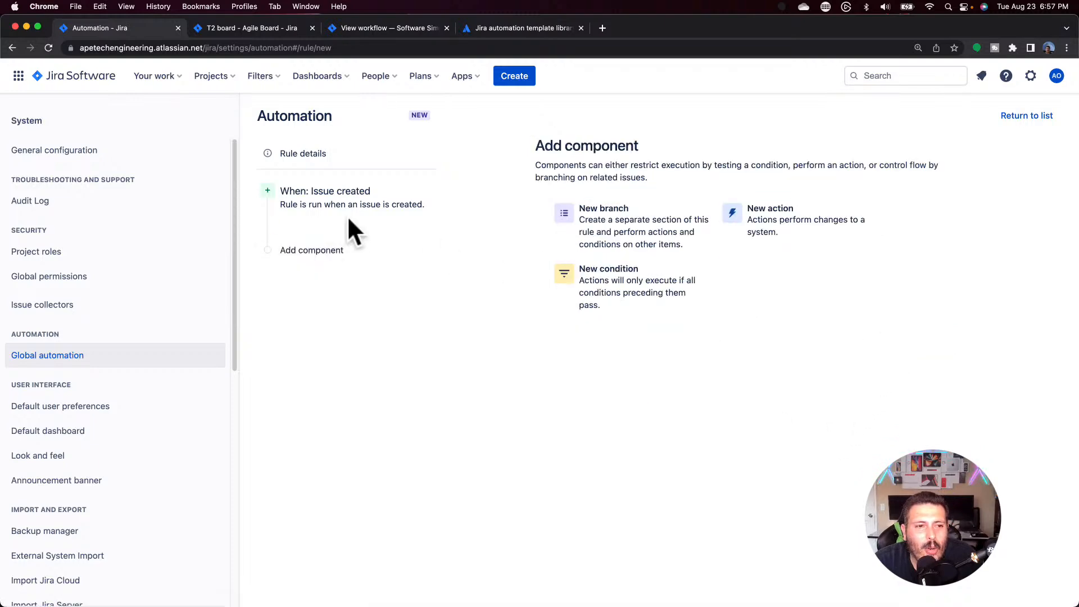
# Step: Replace the rule's trigger with Issue transitioned, with In Progress as the destination status, and save it
pyautogui.click(330, 191)
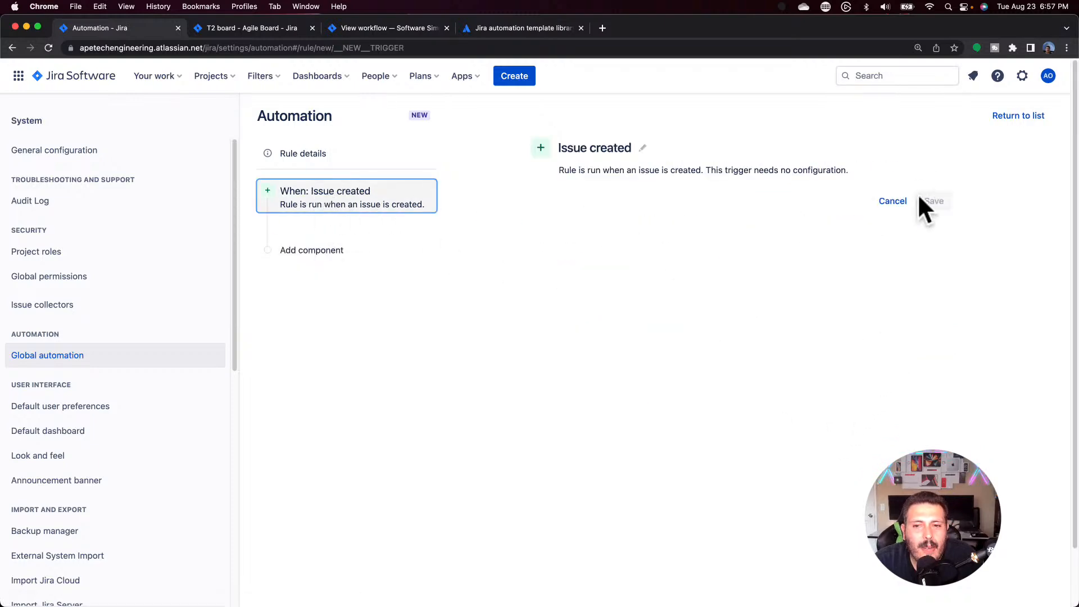
pyautogui.click(895, 202)
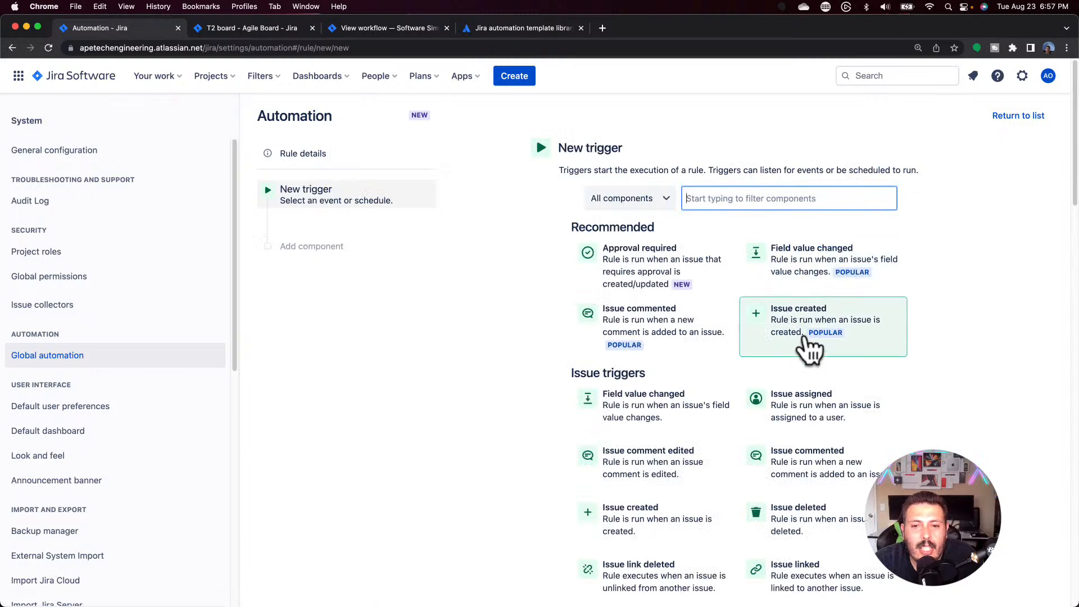
pyautogui.scroll(-5, 790, 362)
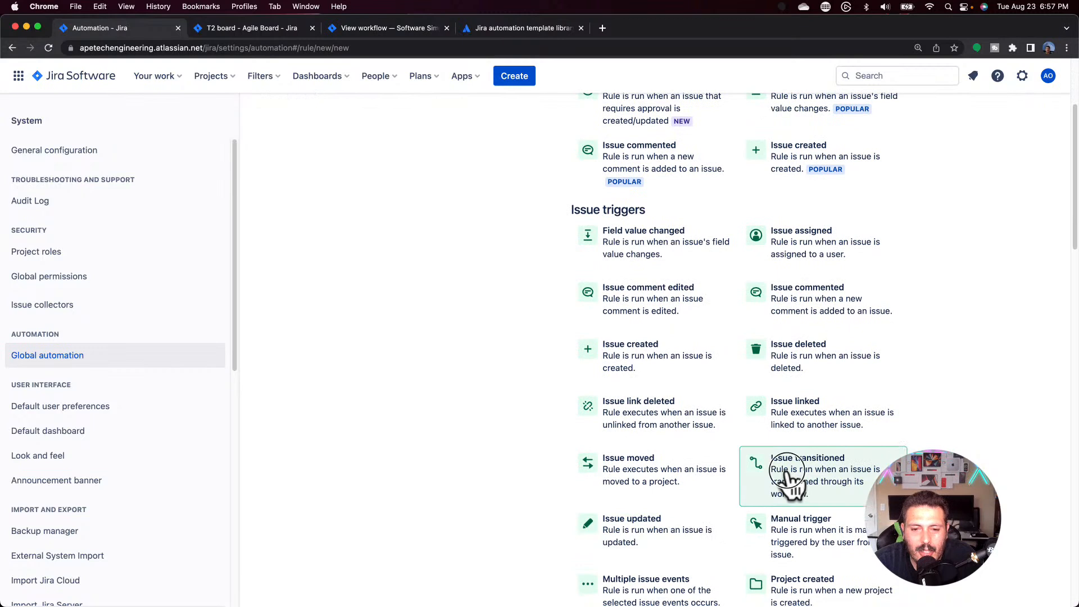
pyautogui.click(790, 478)
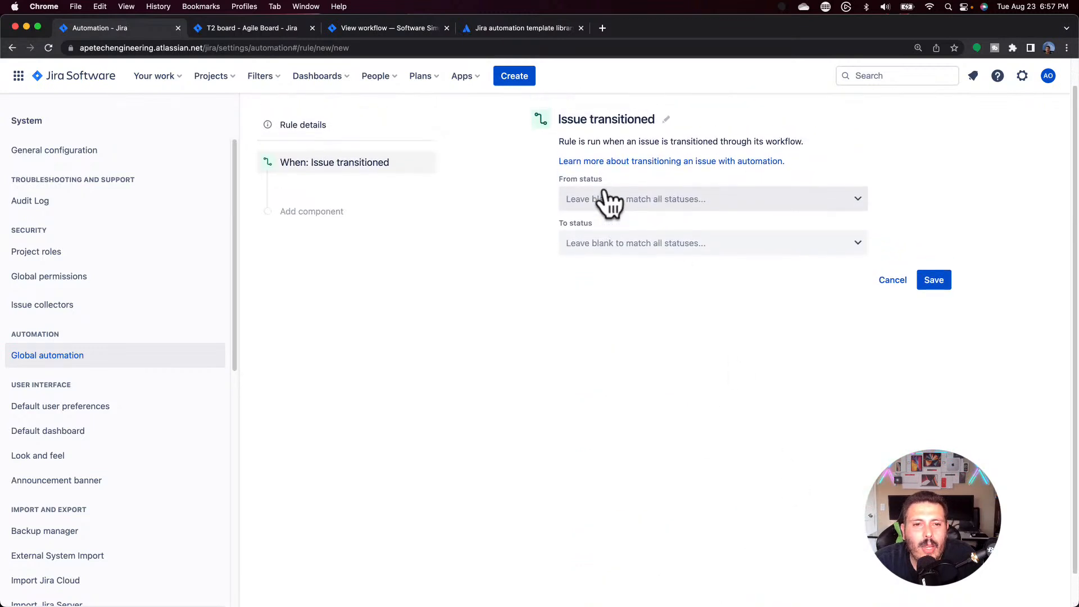
pyautogui.click(608, 250)
pyautogui.click(617, 275)
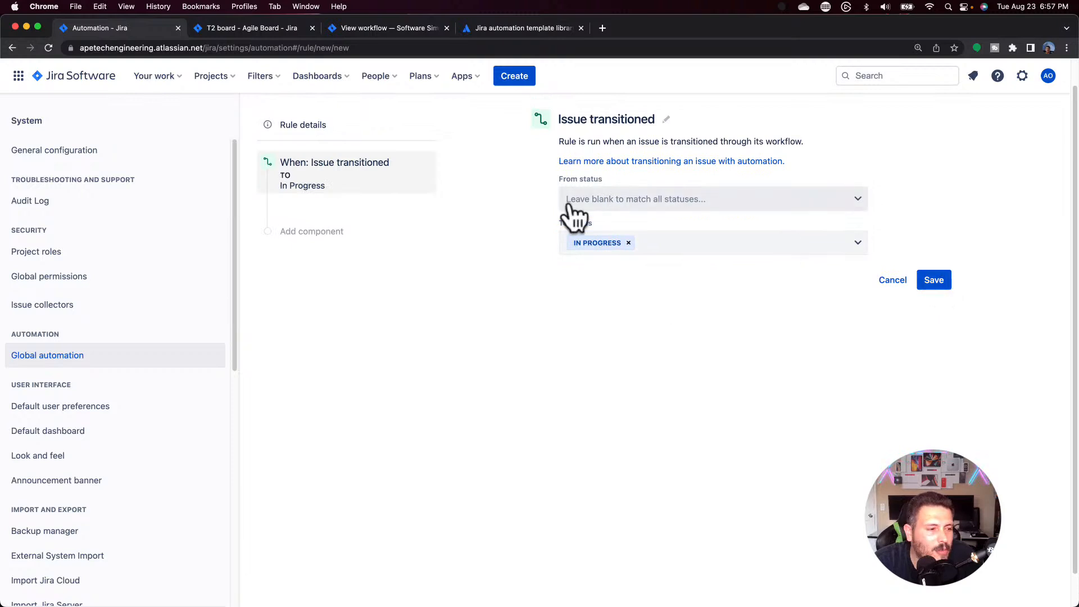
pyautogui.click(937, 283)
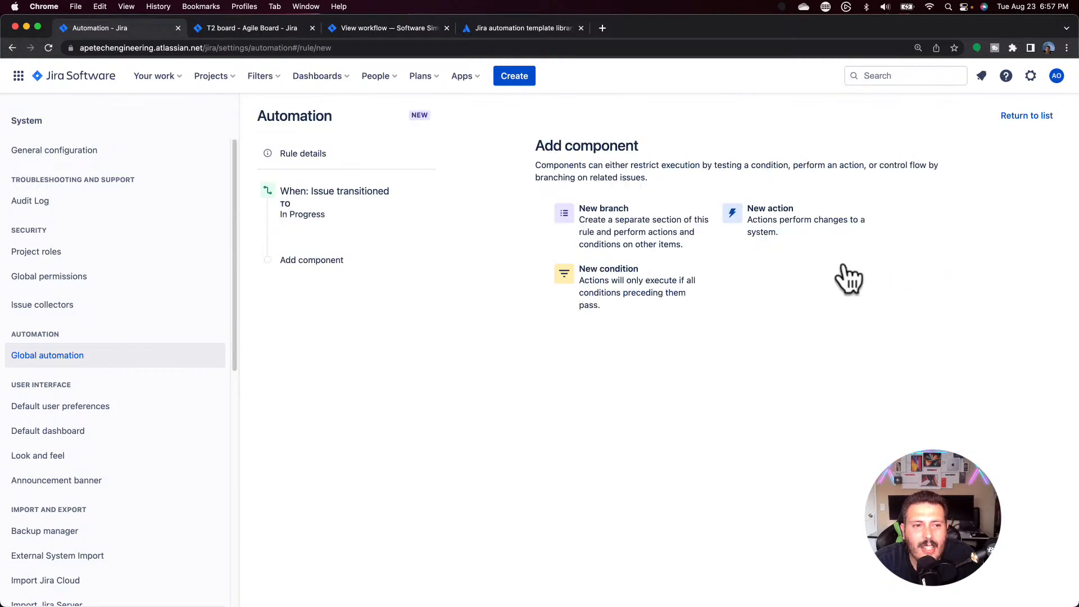
# Step: Add an Edit issue action to the rule and choose Start date as the field to set
pyautogui.click(766, 226)
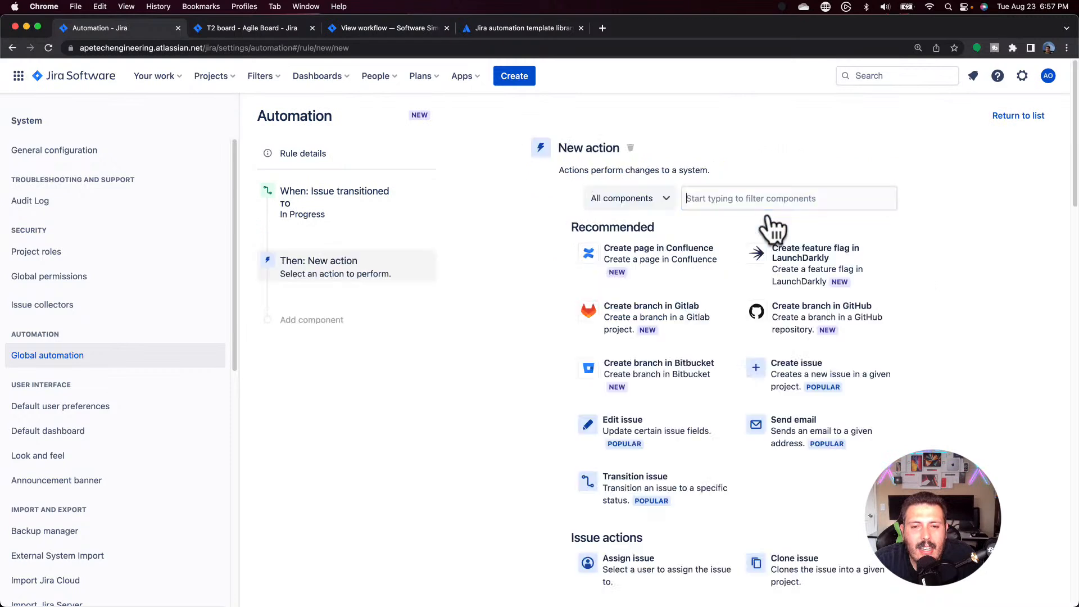
pyautogui.click(663, 434)
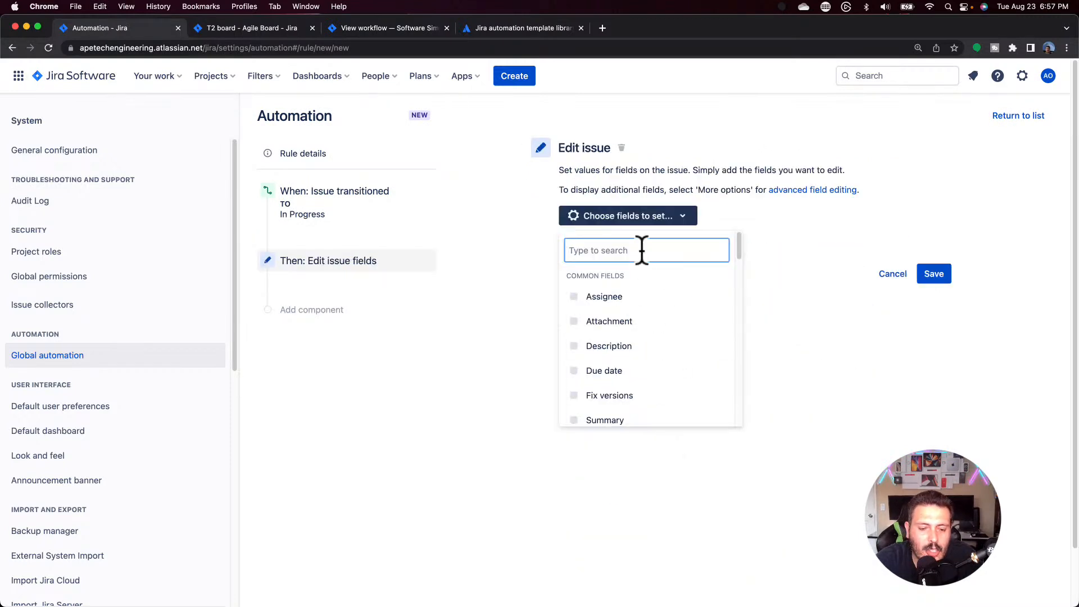
pyautogui.write('star')
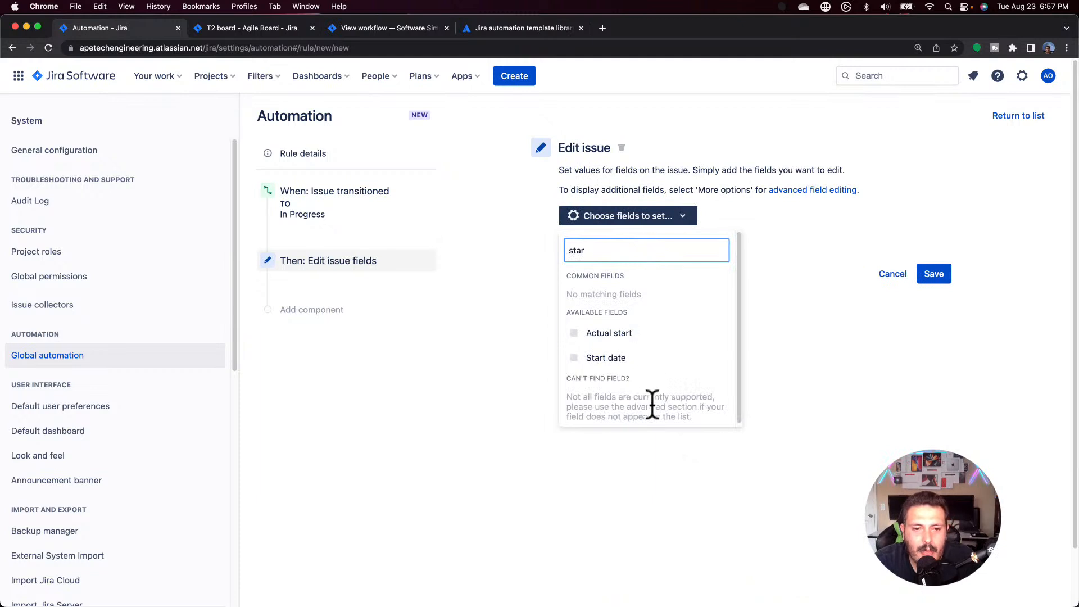
pyautogui.click(618, 359)
pyautogui.click(807, 390)
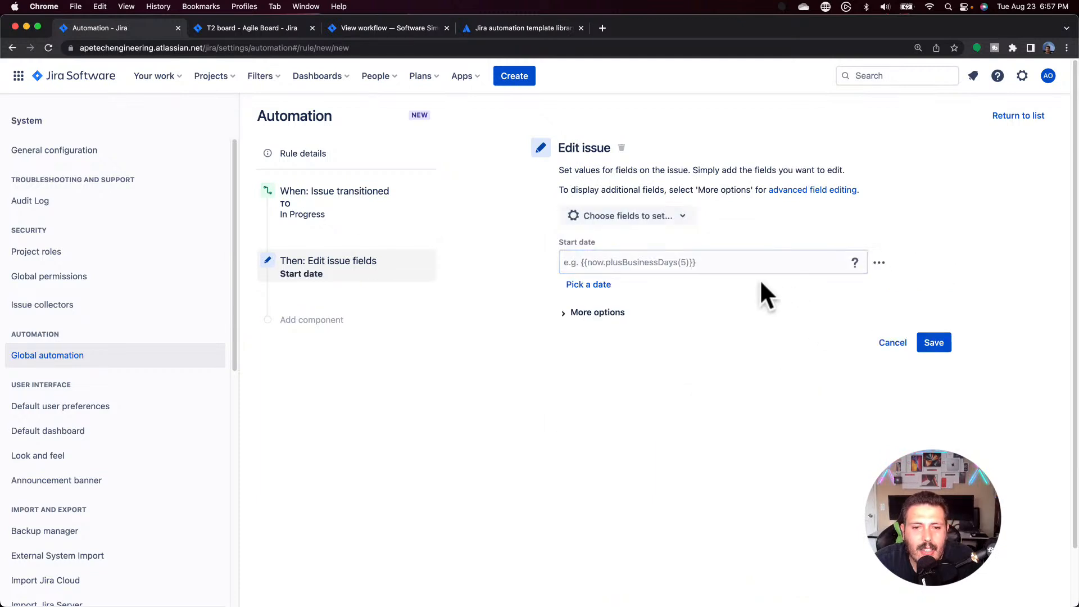
# Step: Look at the operations available for the Start date value and expand the action's additional options
pyautogui.click(733, 262)
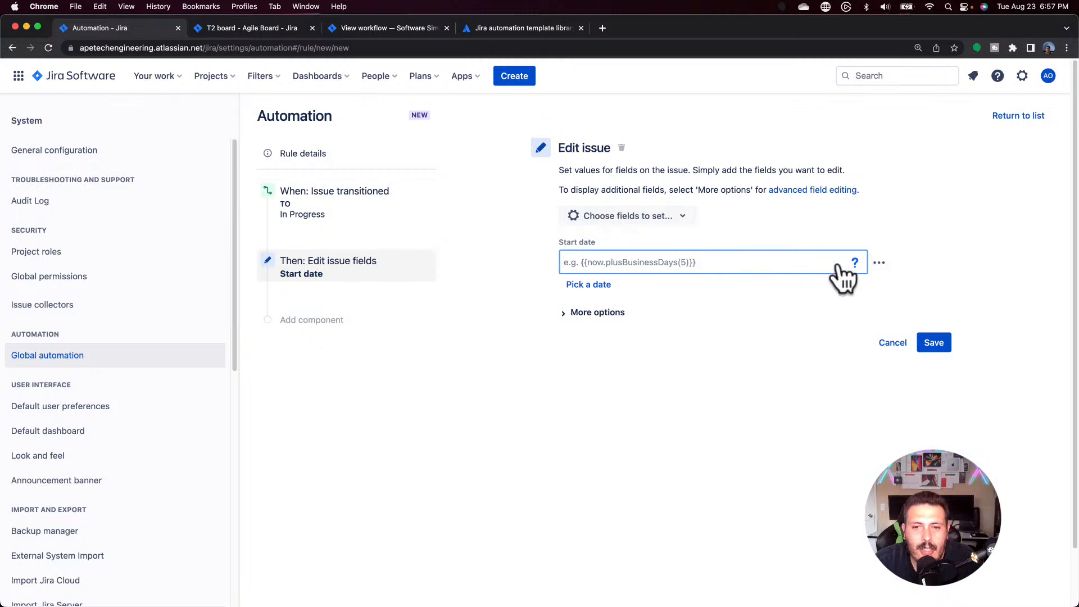
pyautogui.click(879, 263)
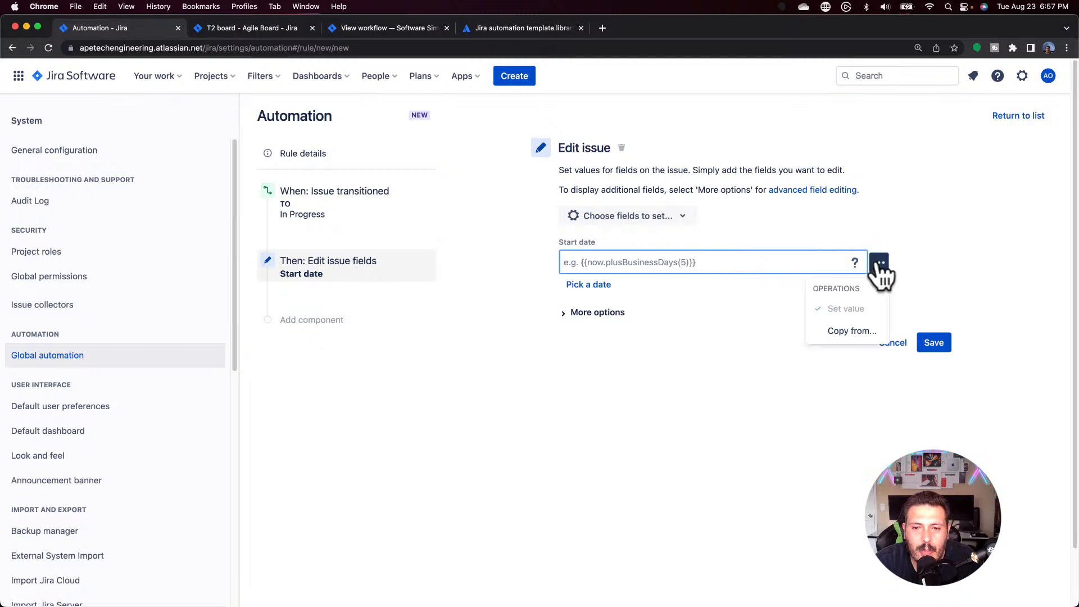
pyautogui.click(709, 323)
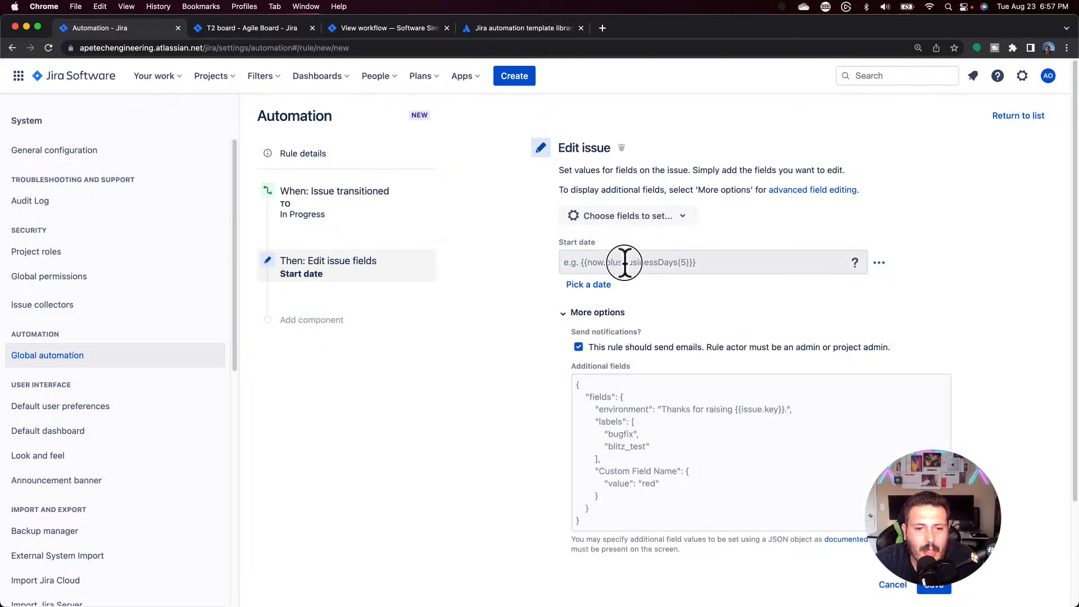
pyautogui.click(625, 263)
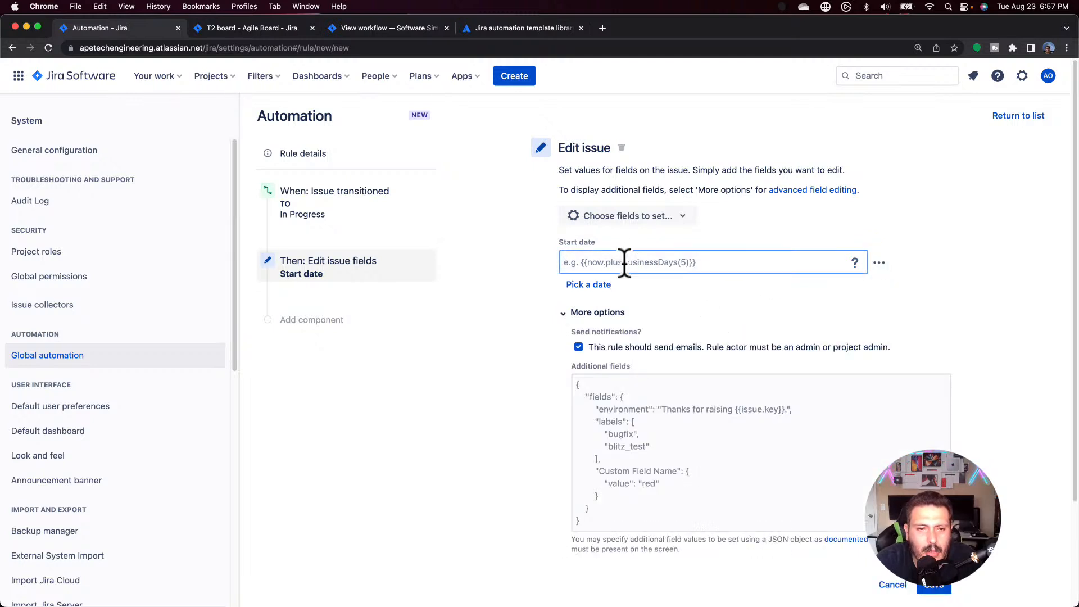
pyautogui.click(605, 286)
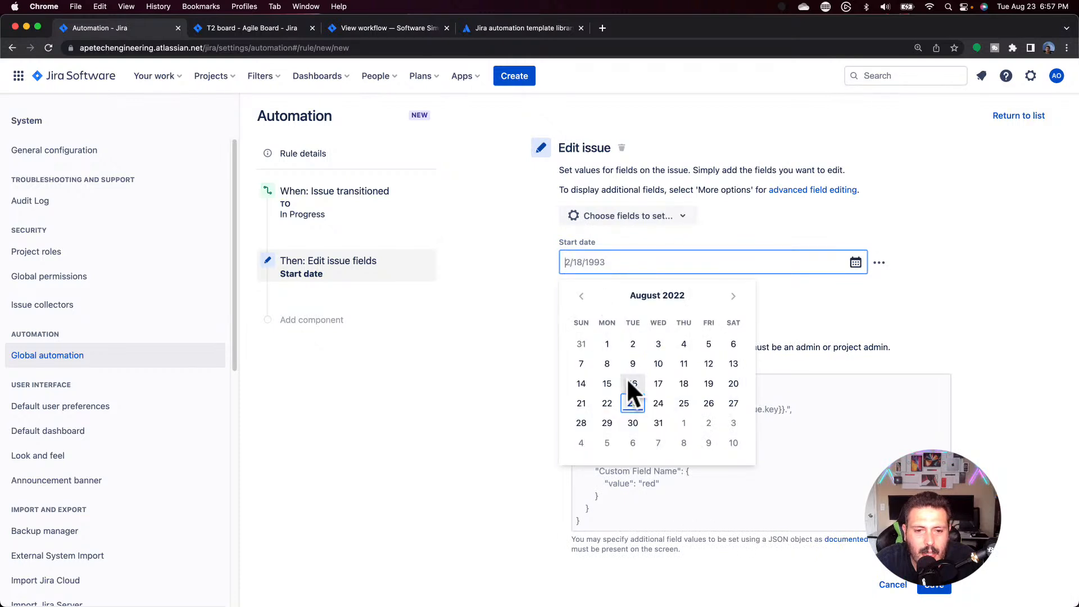
pyautogui.click(551, 375)
pyautogui.click(593, 262)
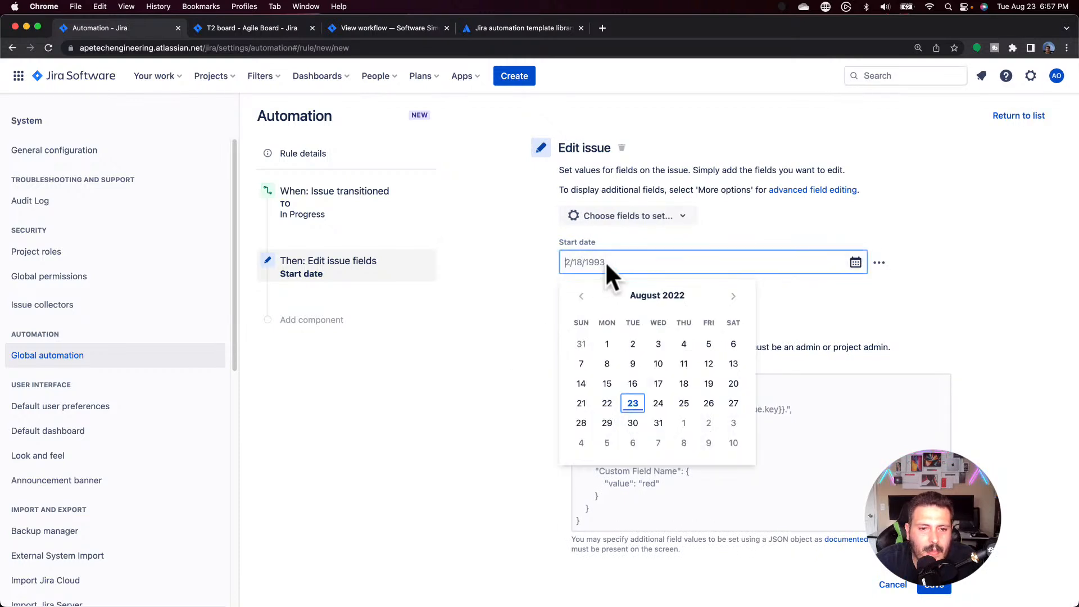
pyautogui.write('{{')
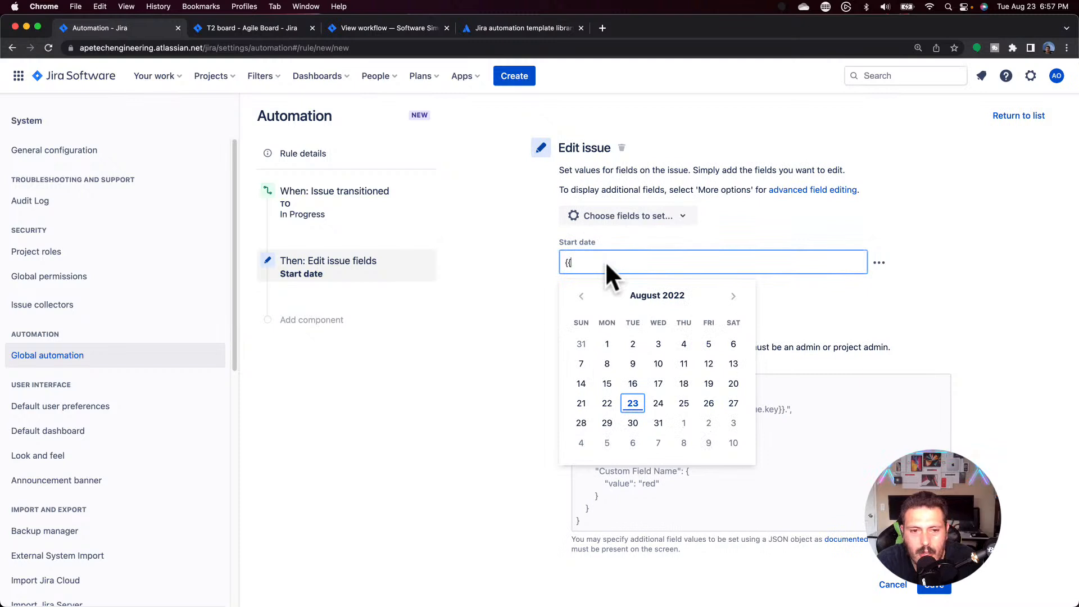
pyautogui.write('iss')
pyautogui.press('BackSpace')
pyautogui.press('BackSpace')
pyautogui.press('BackSpace')
pyautogui.press('BackSpace')
pyautogui.press('BackSpace')
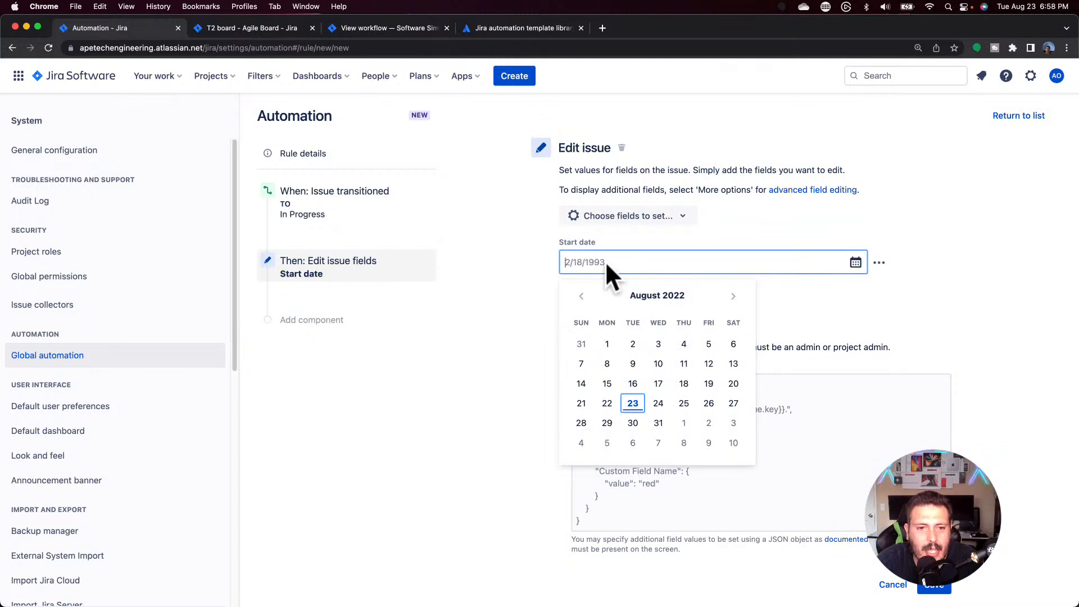
pyautogui.click(487, 342)
# Step: Set the Start date value to the "now" smart value and save the action
pyautogui.click(631, 284)
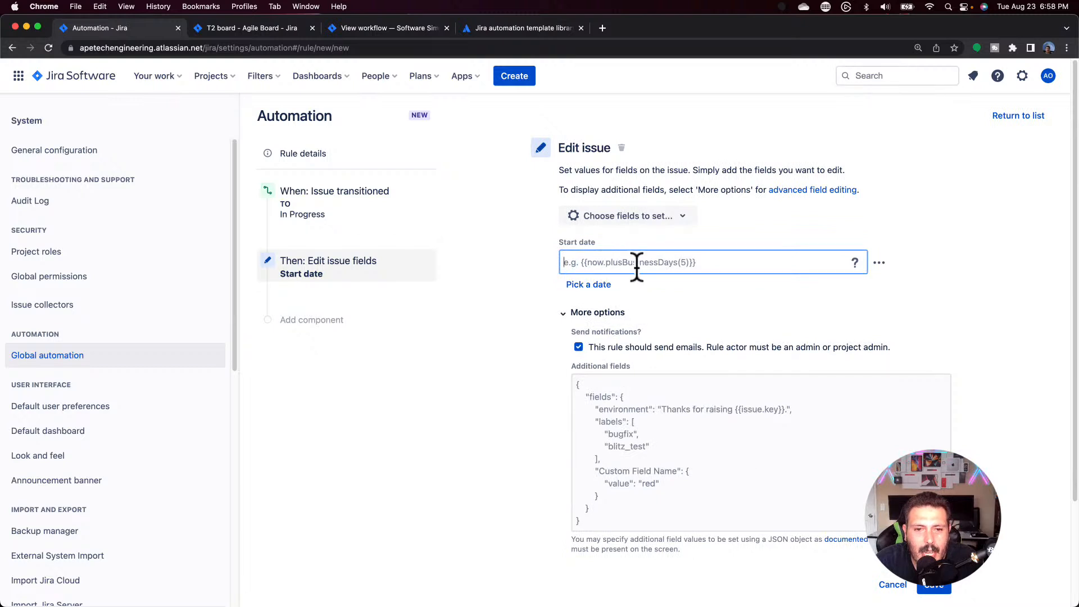
pyautogui.write('{{now')
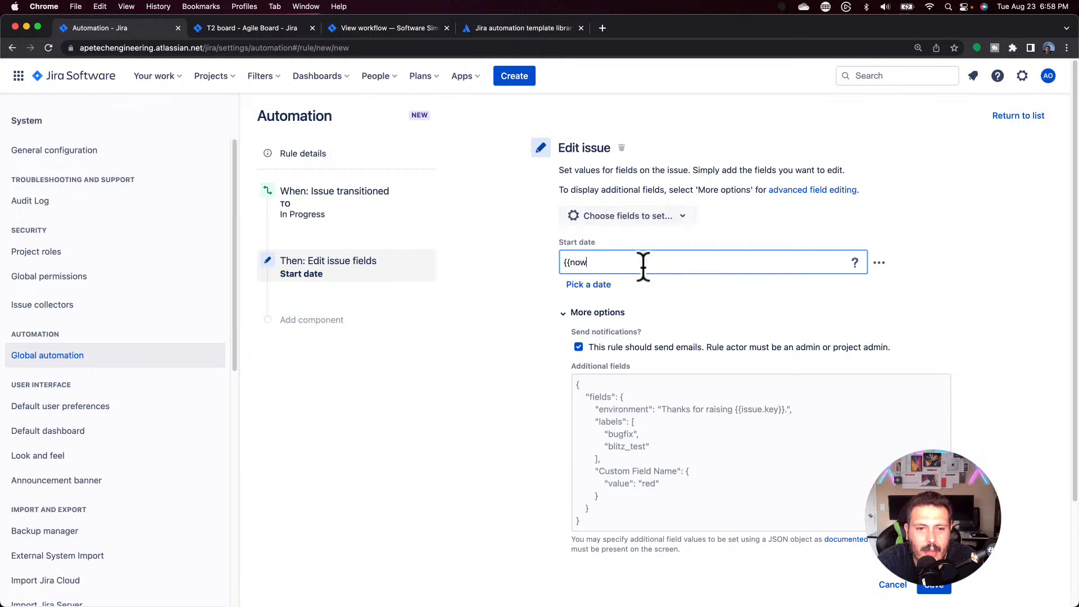
pyautogui.click(934, 590)
# Step: Name the rule "Set Start Date" and turn it on, leaving editing rights with all admins
pyautogui.click(855, 212)
pyautogui.write('Set Start Date')
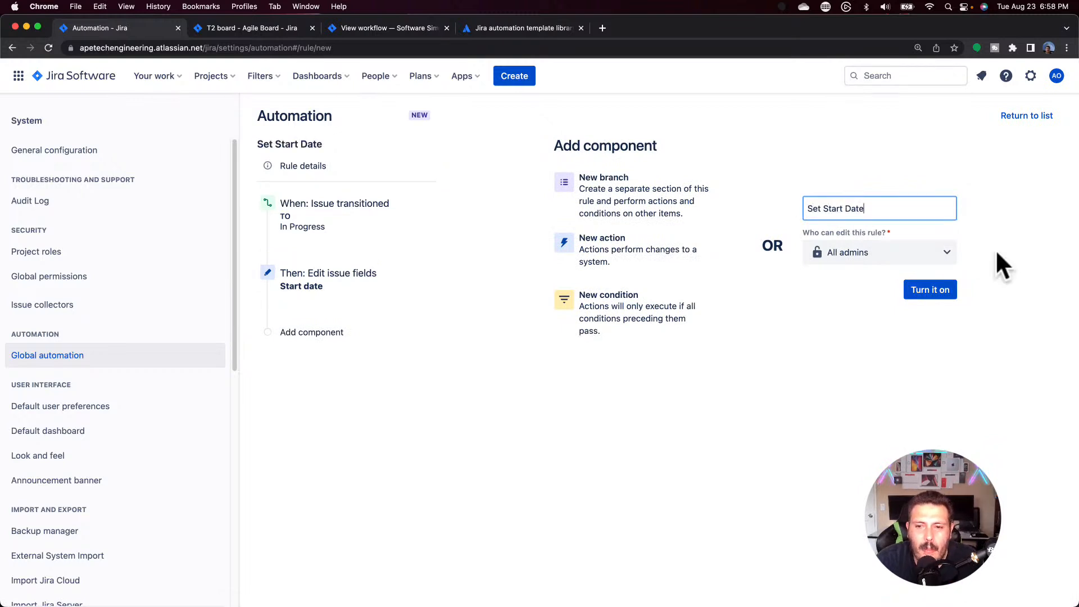
pyautogui.click(948, 291)
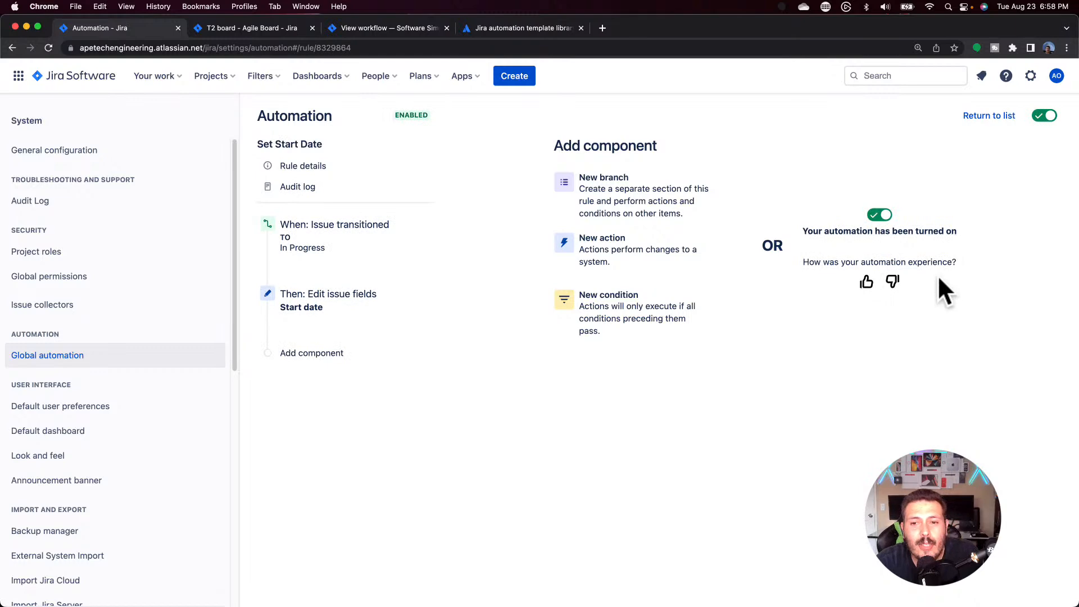
# Step: Switch to the T2 board's backlog and look through the Make Turkey issue's fields for a start date
pyautogui.click(272, 28)
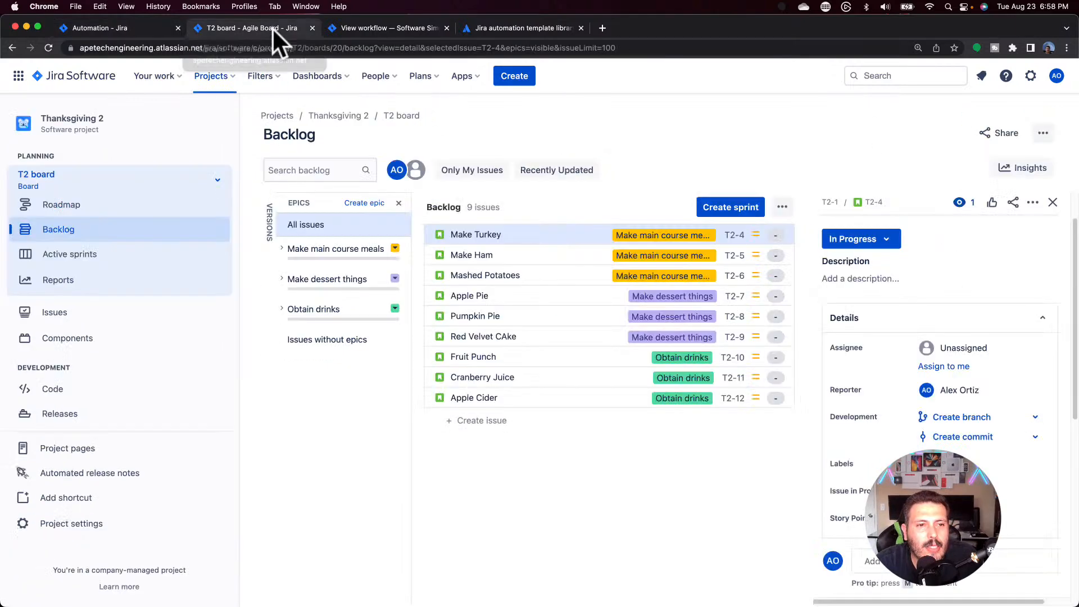
pyautogui.scroll(-5, 866, 416)
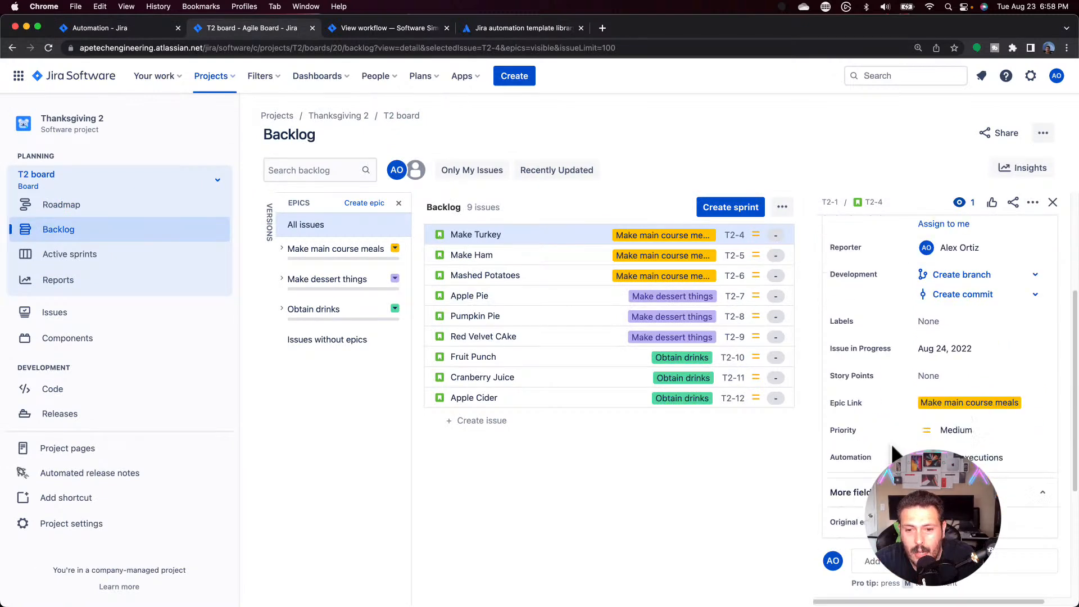
pyautogui.scroll(-2, 916, 447)
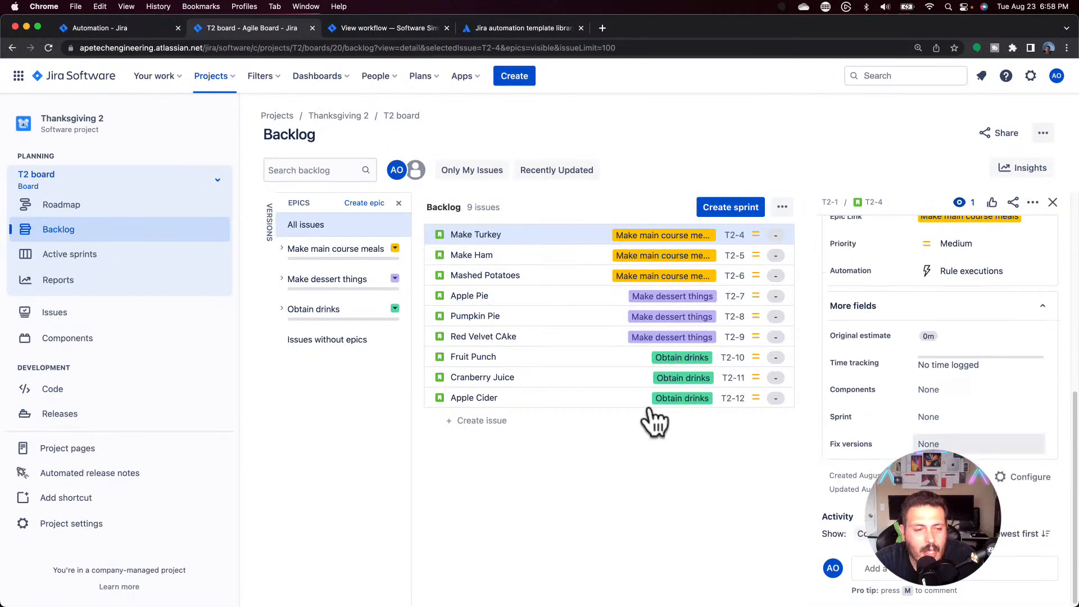
# Step: In the Thanksgiving 2 project settings, open the issue screen used for creating issues under the T2: Scrum Default Screen Scheme
pyautogui.click(71, 521)
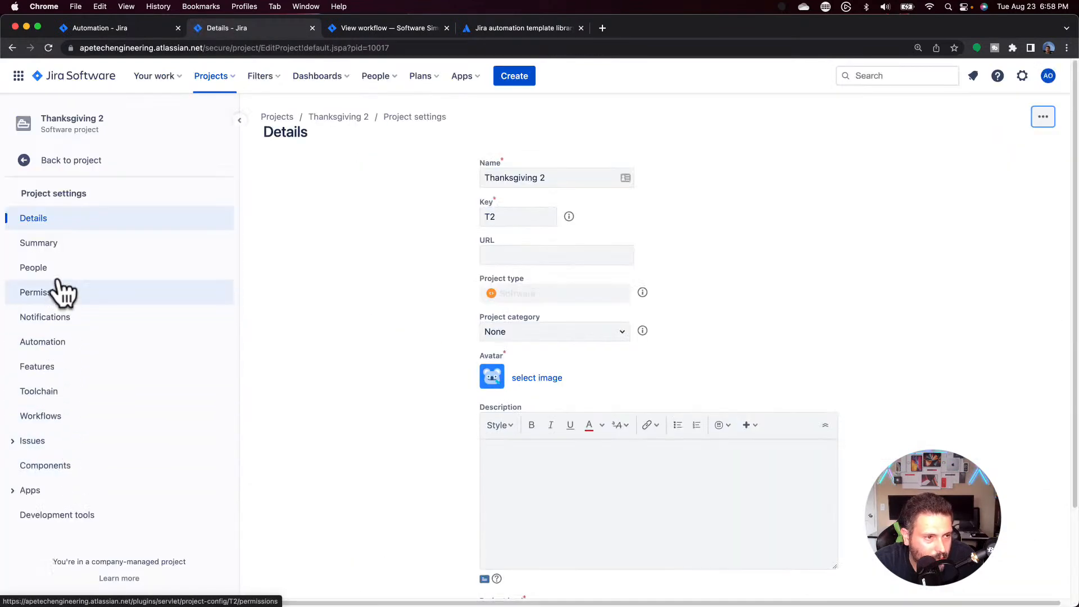
pyautogui.scroll(-2, 54, 404)
pyautogui.click(48, 441)
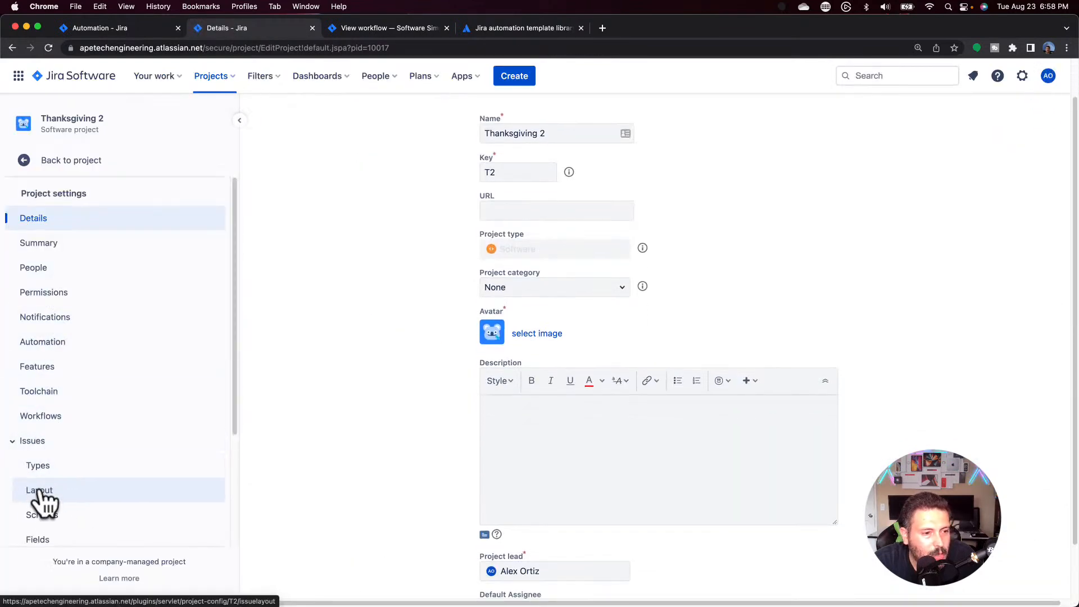
pyautogui.click(42, 522)
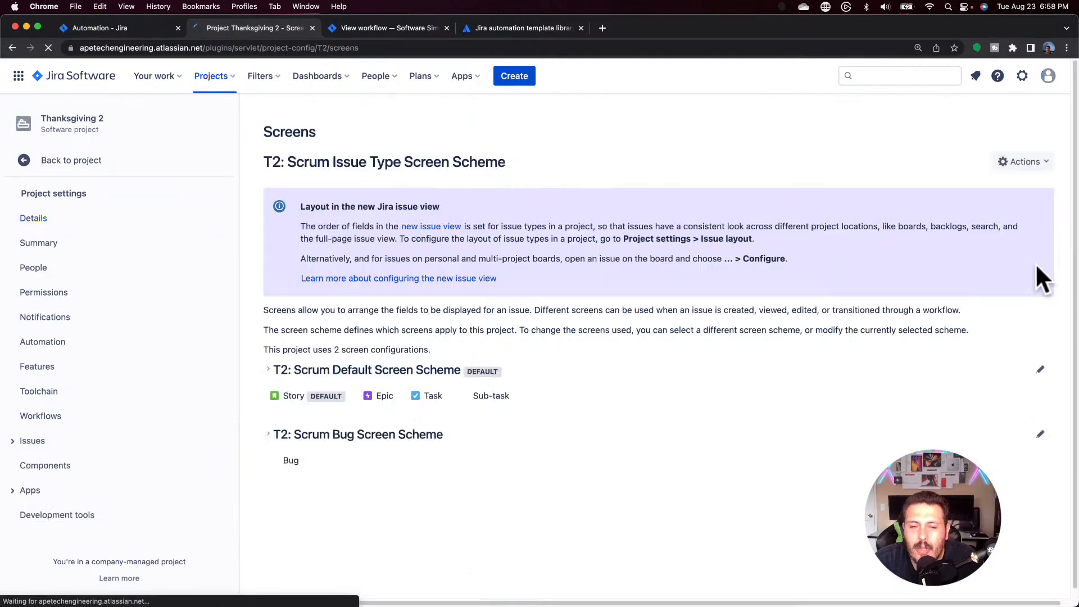
pyautogui.click(272, 363)
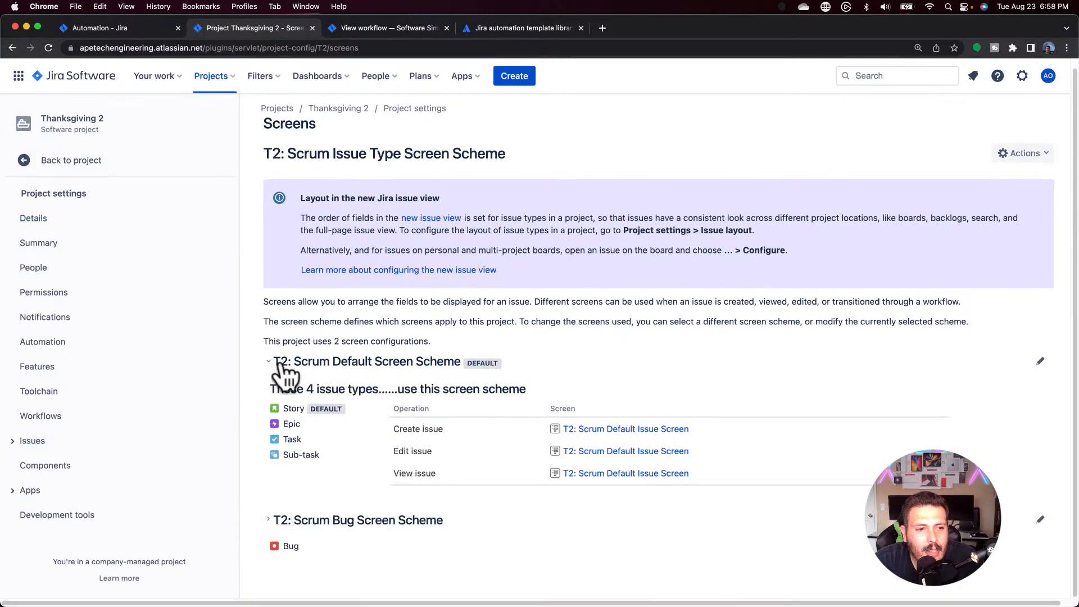
pyautogui.click(661, 429)
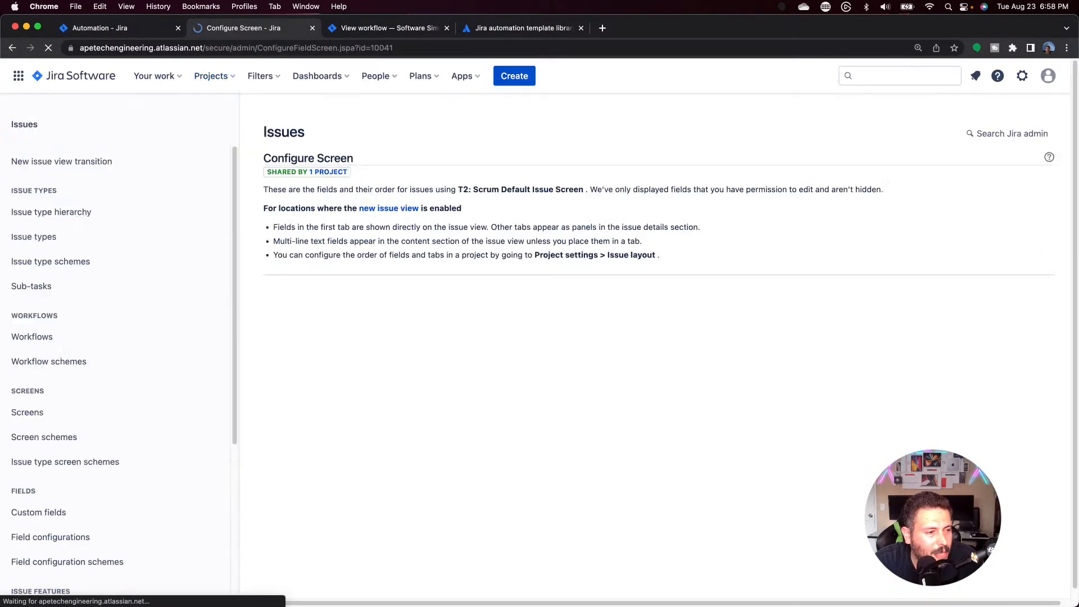
# Step: Add the Start date field to the T2: Scrum Default Issue Screen
pyautogui.scroll(-3, 353, 503)
pyautogui.click(342, 564)
pyautogui.write('sta')
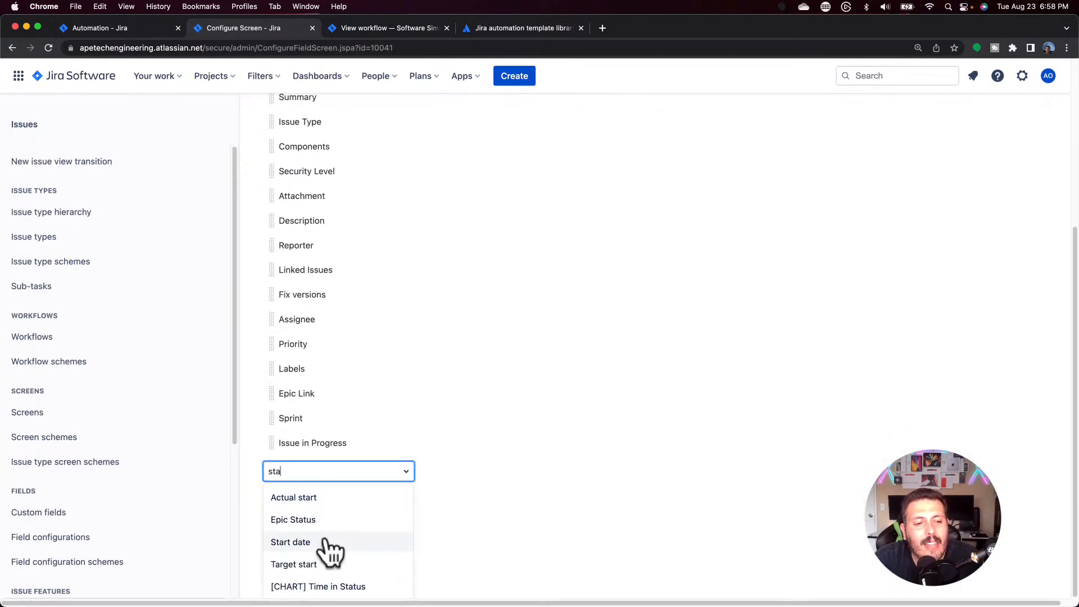
pyautogui.click(323, 539)
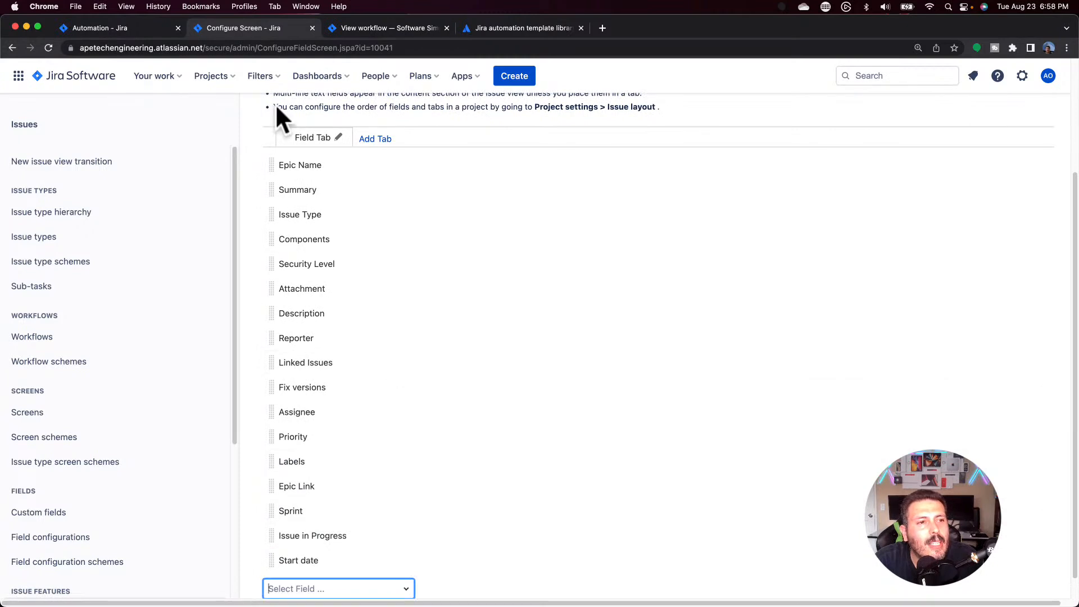
# Step: Return to the Thanksgiving 2 backlog, check the Make Turkey issue's Start date field, and open the issue in its own browser tab
pyautogui.click(208, 76)
pyautogui.click(313, 163)
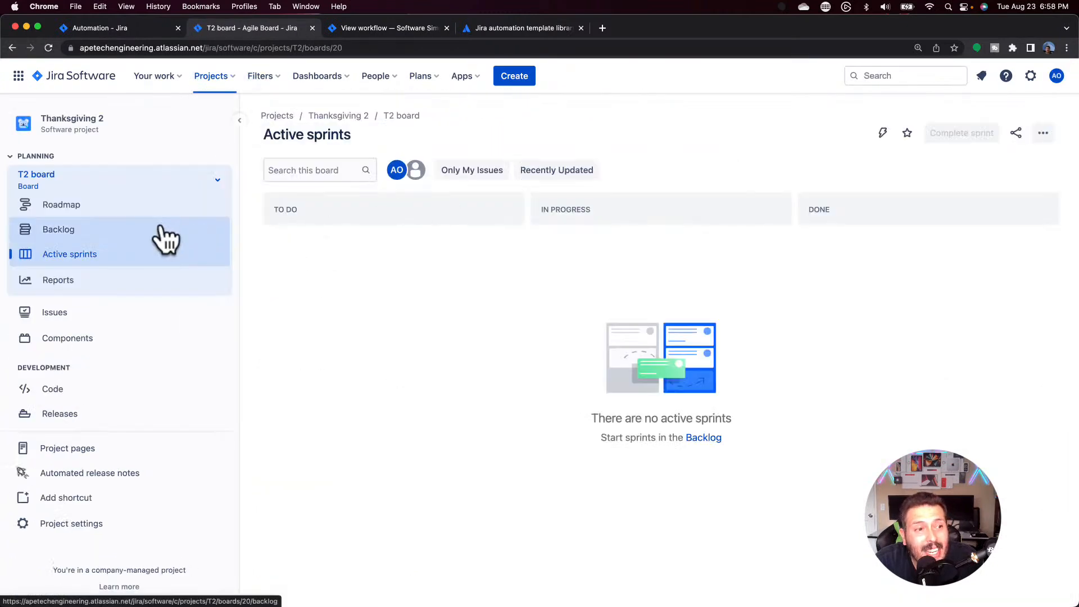
pyautogui.click(159, 229)
pyautogui.scroll(-5, 956, 337)
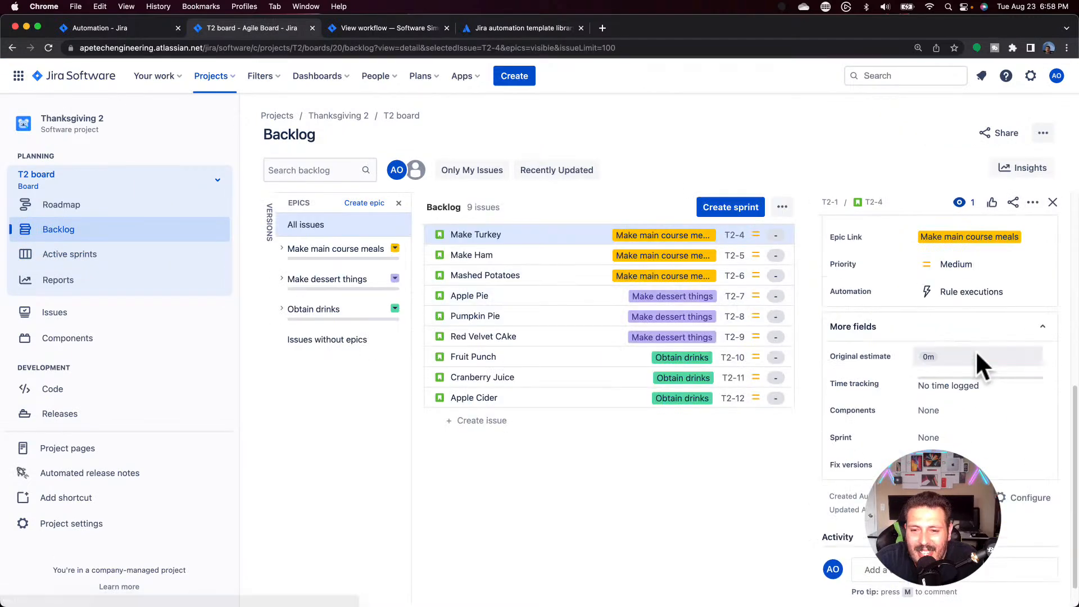
pyautogui.scroll(3, 911, 379)
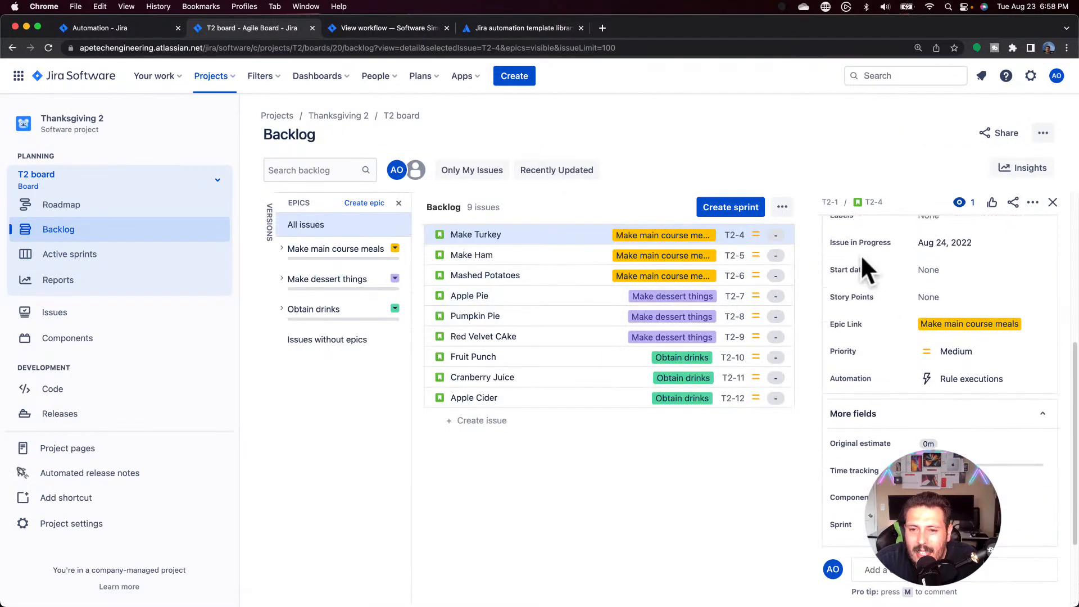
pyautogui.scroll(8, 872, 433)
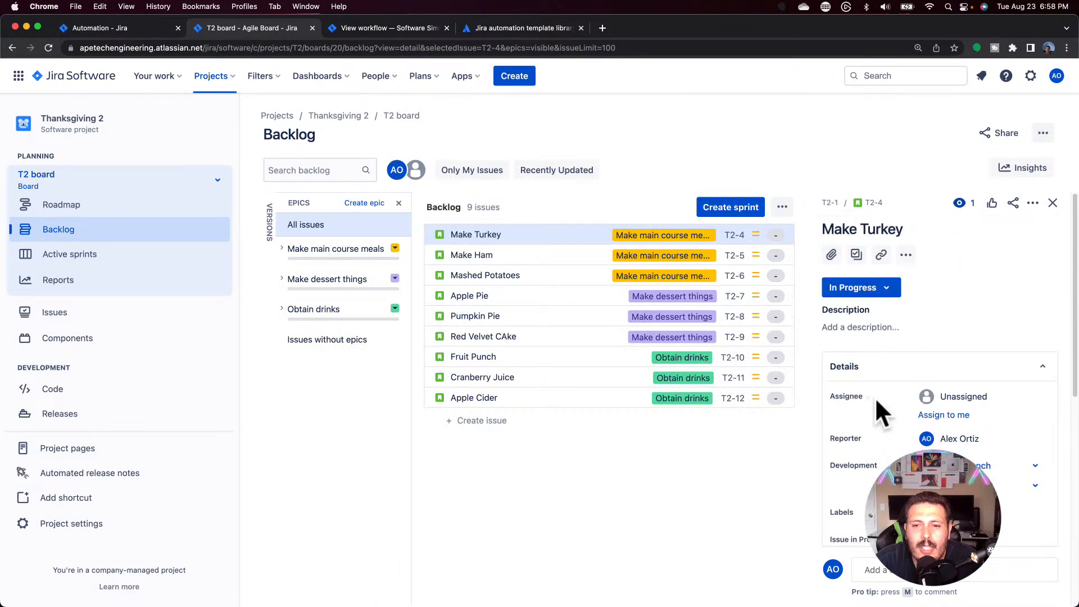
pyautogui.click(875, 203)
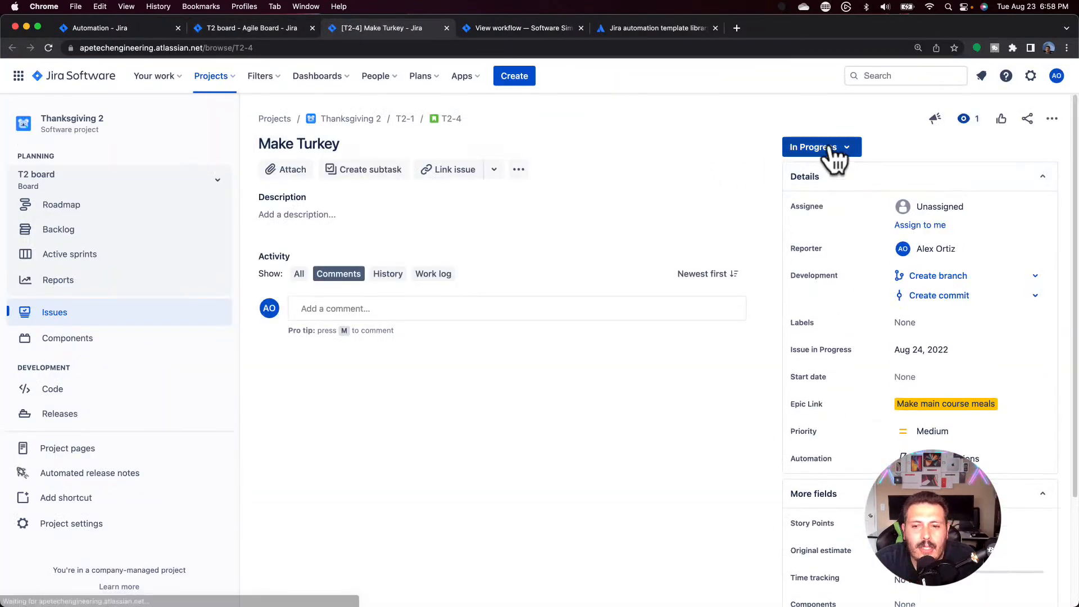
# Step: Transition the Make Turkey issue to To Do and back to In Progress to test the start date rule
pyautogui.click(836, 147)
pyautogui.click(807, 172)
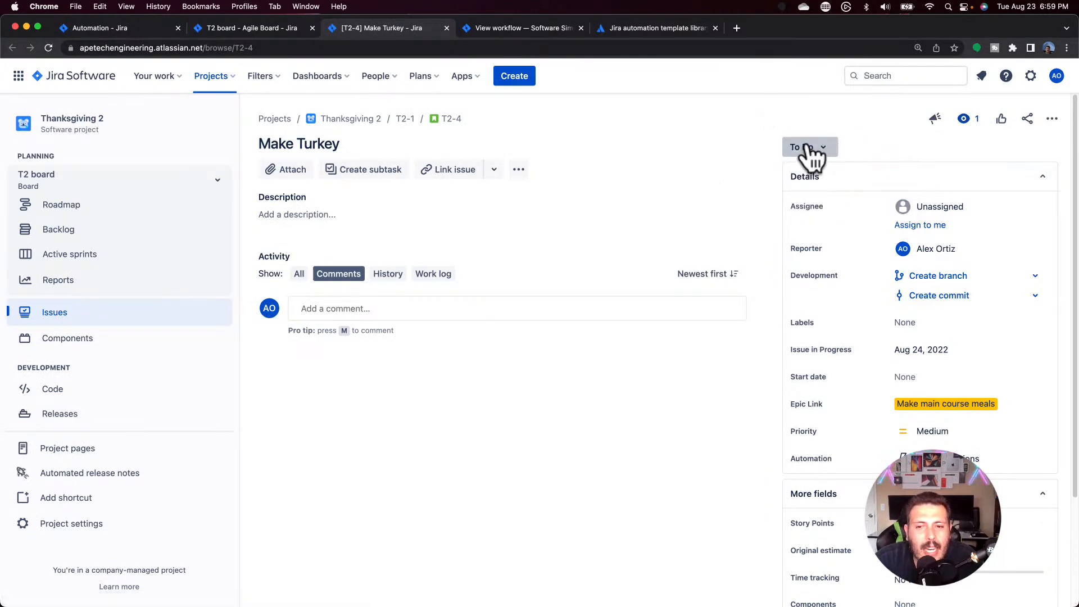
pyautogui.click(809, 149)
pyautogui.click(813, 171)
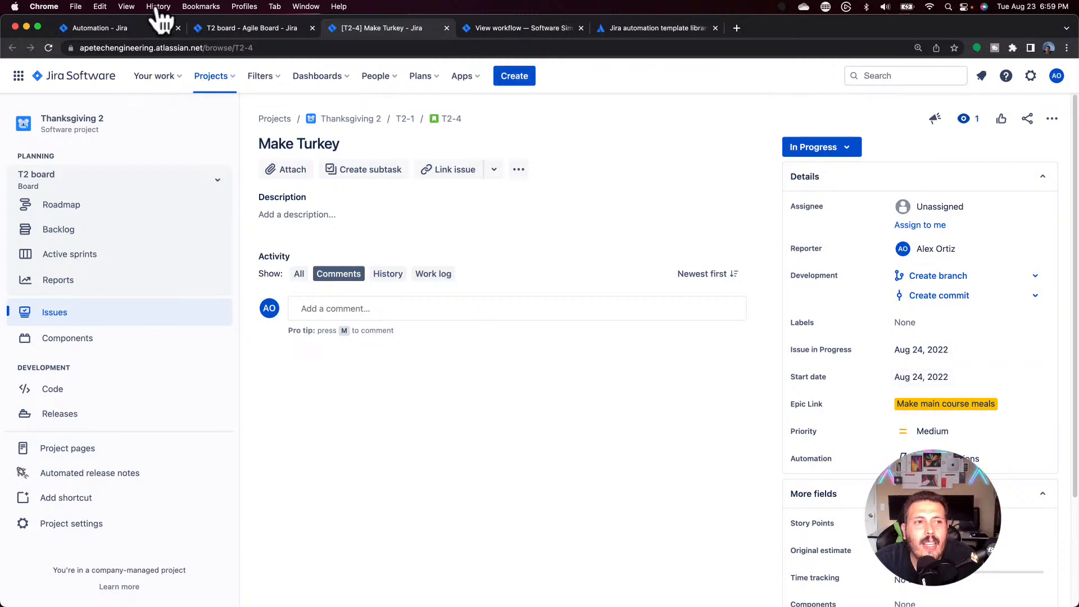
# Step: Examine the Set Start Date rule's audit log and expand the details of its run in the Thanksgiving 2 project
pyautogui.click(125, 22)
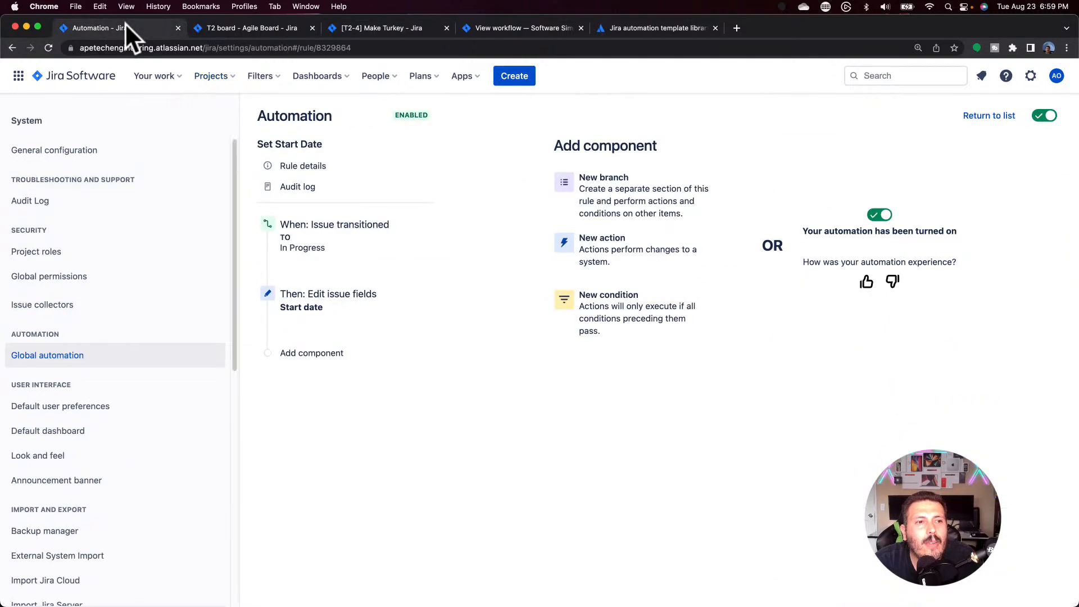
pyautogui.click(296, 191)
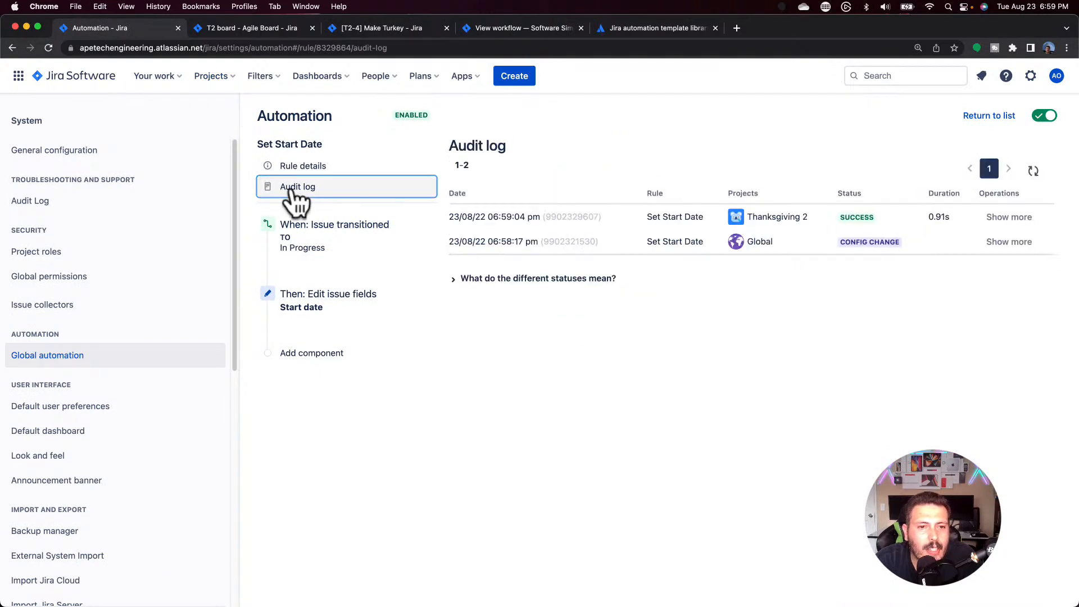
pyautogui.click(1004, 218)
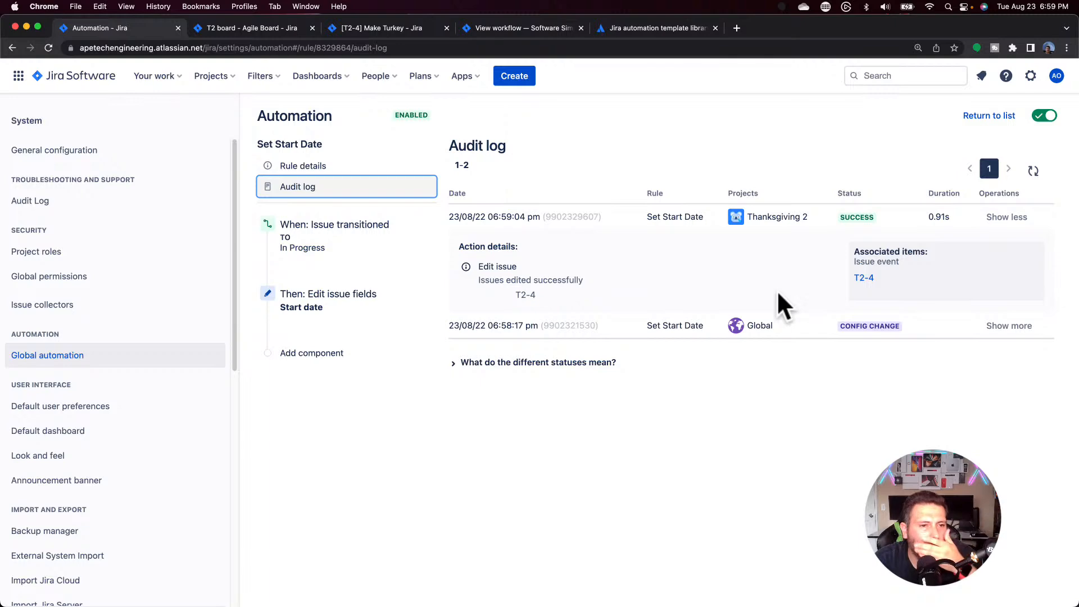
# Step: Create another global automation rule with a Field value changed trigger that monitors the Assignee field
pyautogui.click(989, 116)
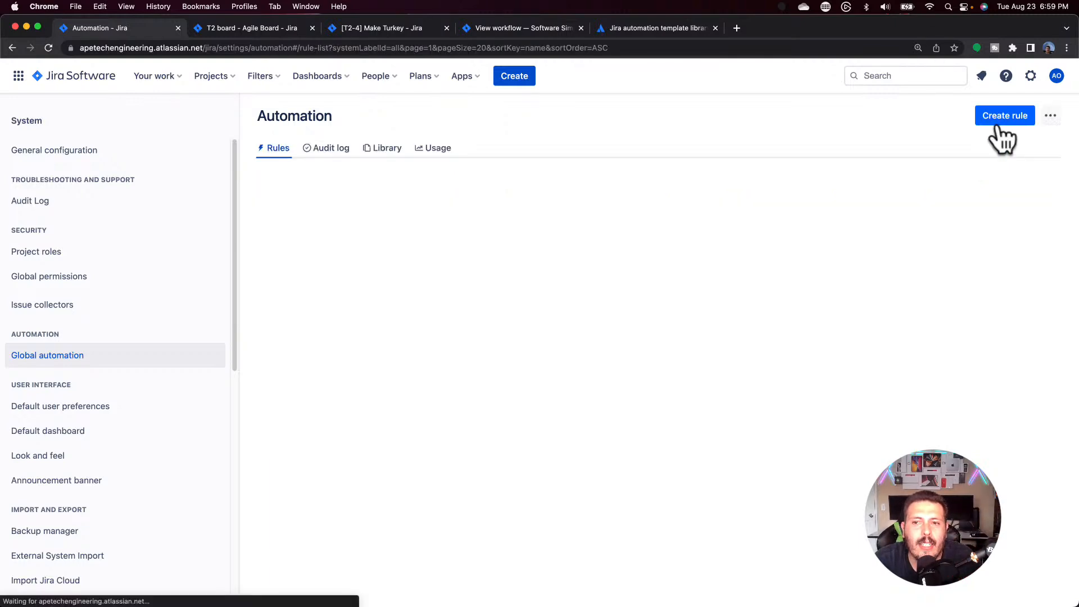
pyautogui.click(985, 116)
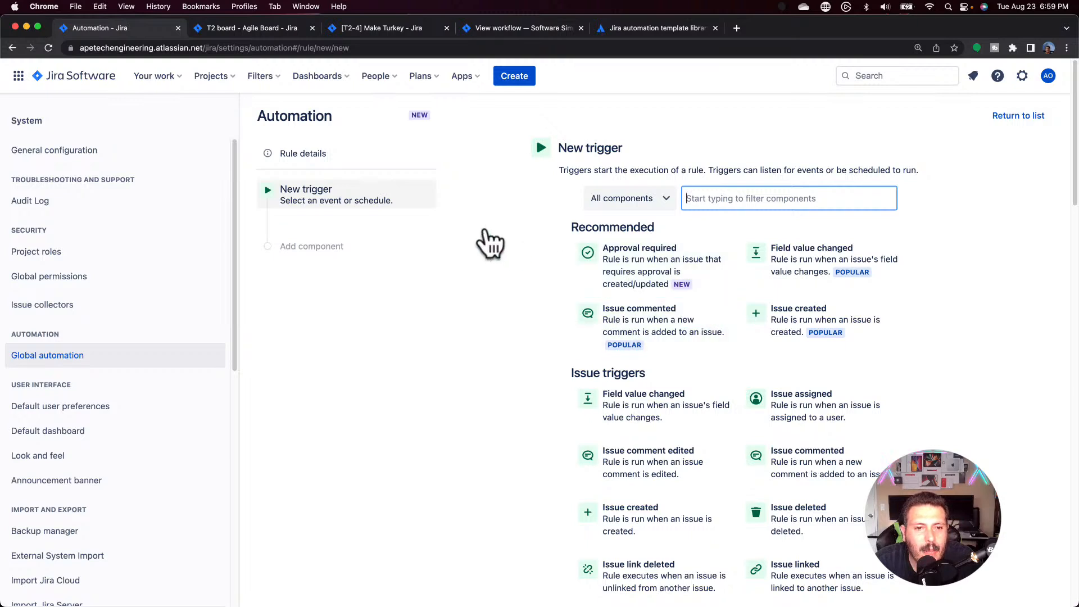
pyautogui.click(654, 406)
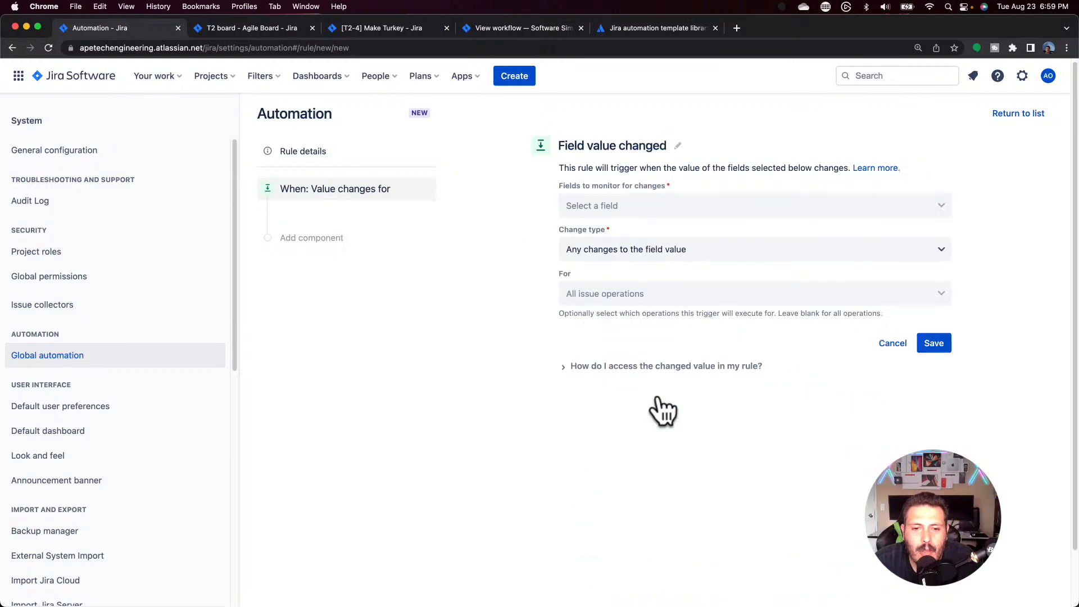
pyautogui.click(623, 202)
pyautogui.write('ass')
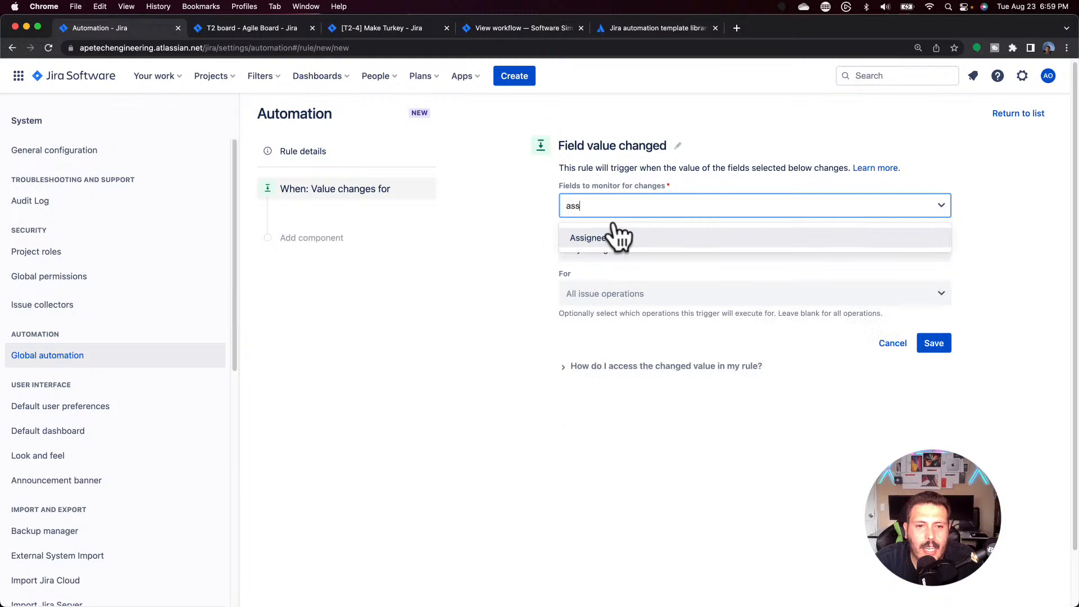
pyautogui.click(602, 238)
# Step: Keep the trigger on any changes to the field value for all issue operations and save it
pyautogui.click(631, 256)
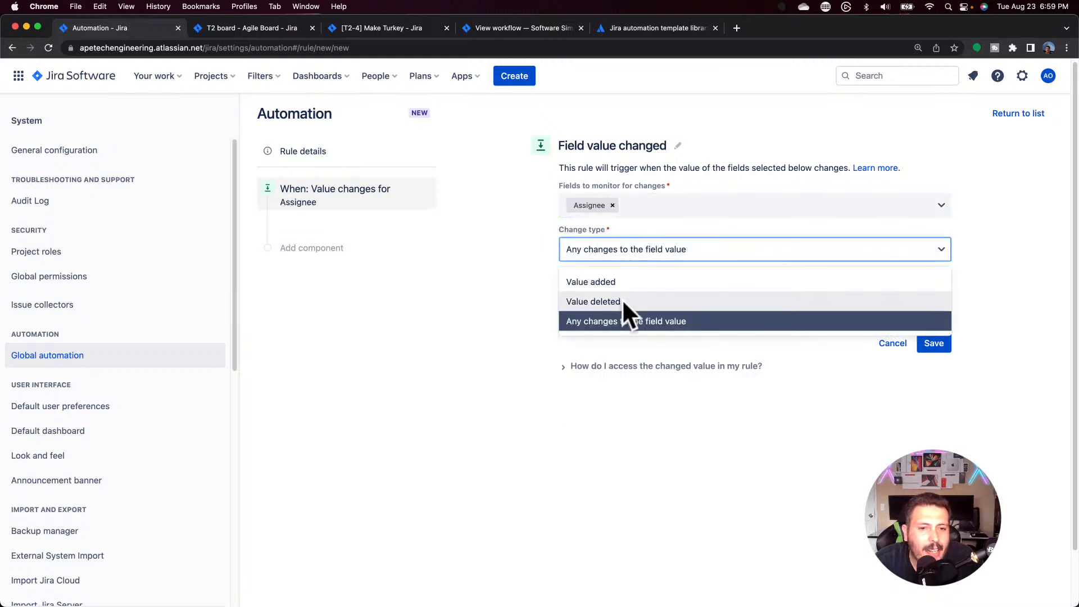
pyautogui.click(609, 319)
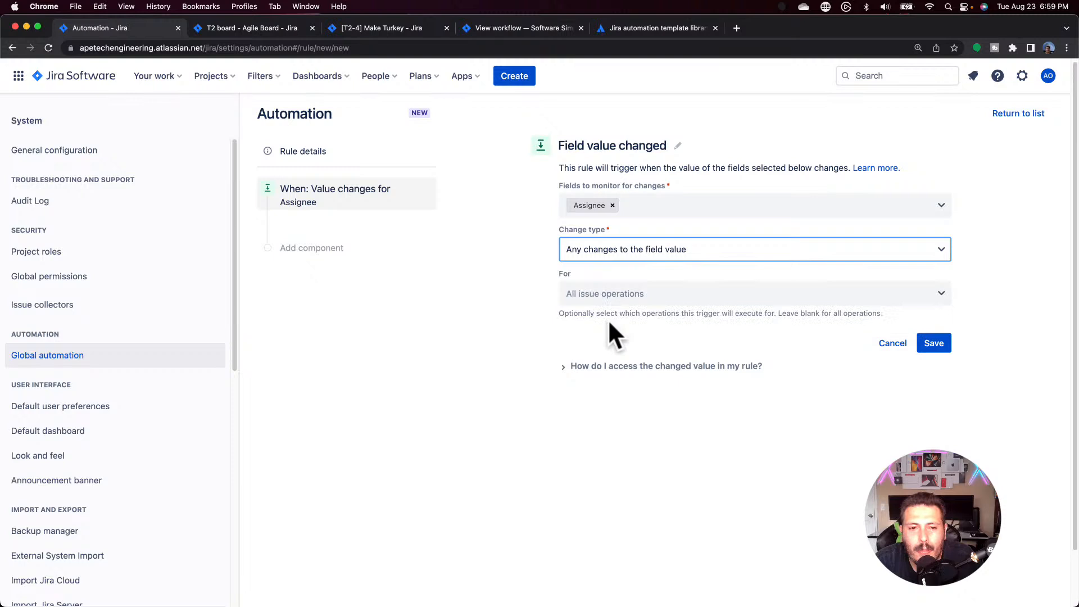
pyautogui.click(724, 296)
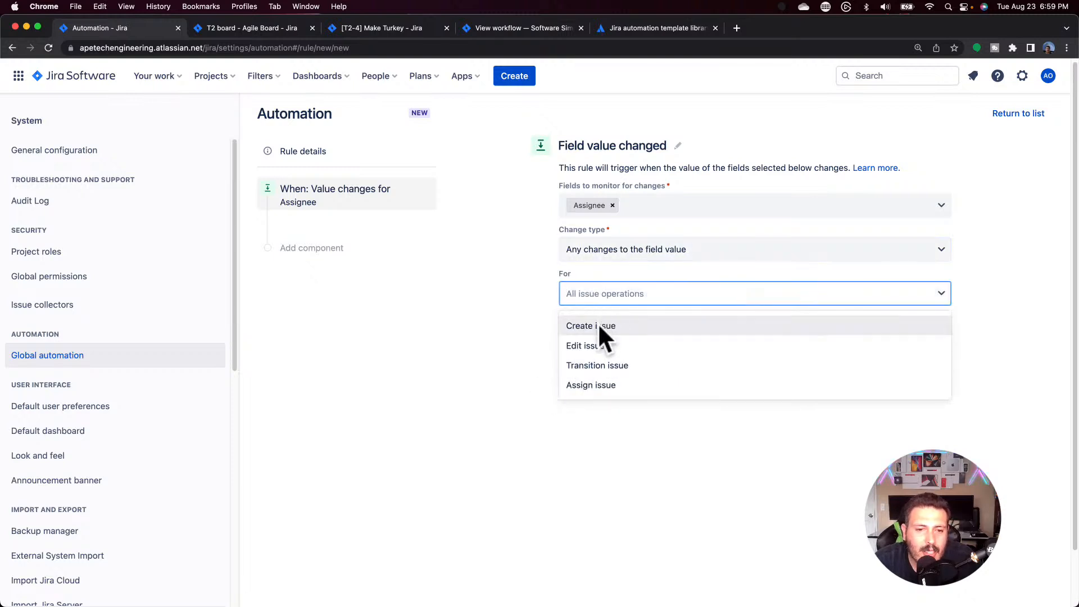
pyautogui.click(491, 344)
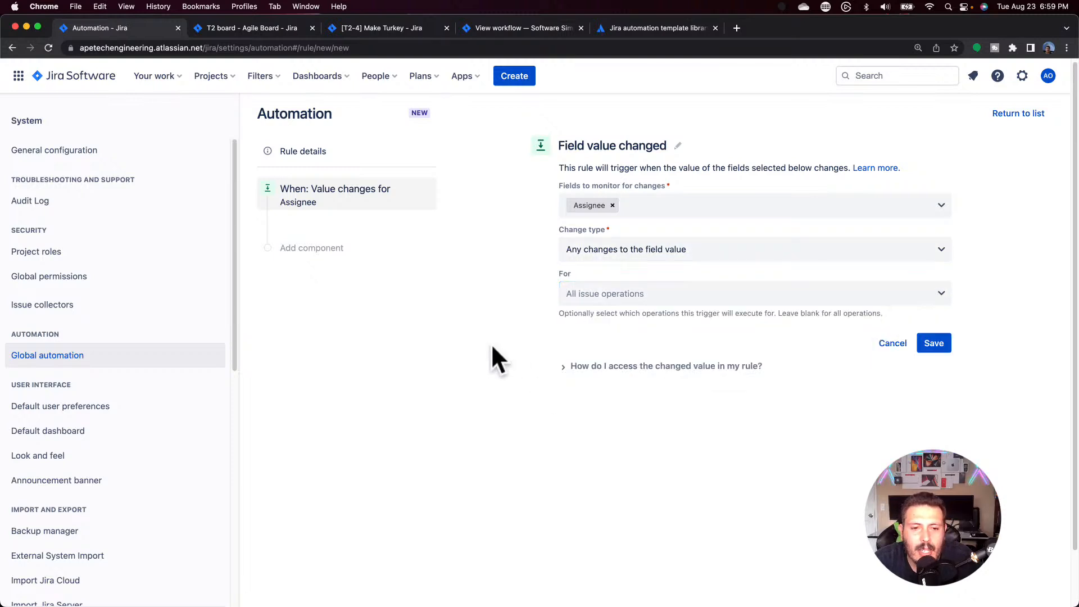
pyautogui.click(930, 344)
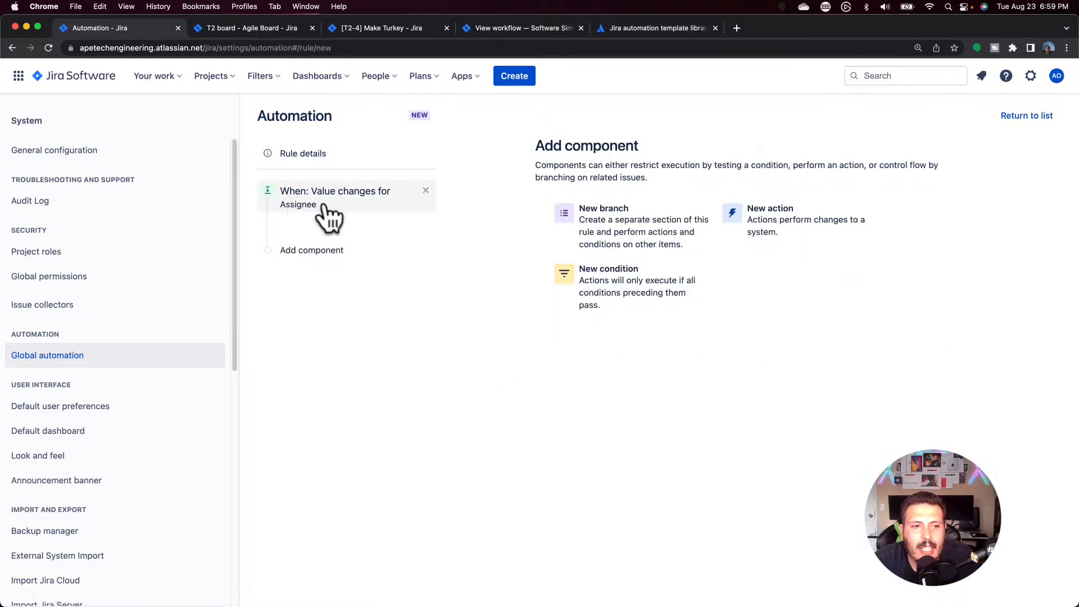
pyautogui.click(798, 237)
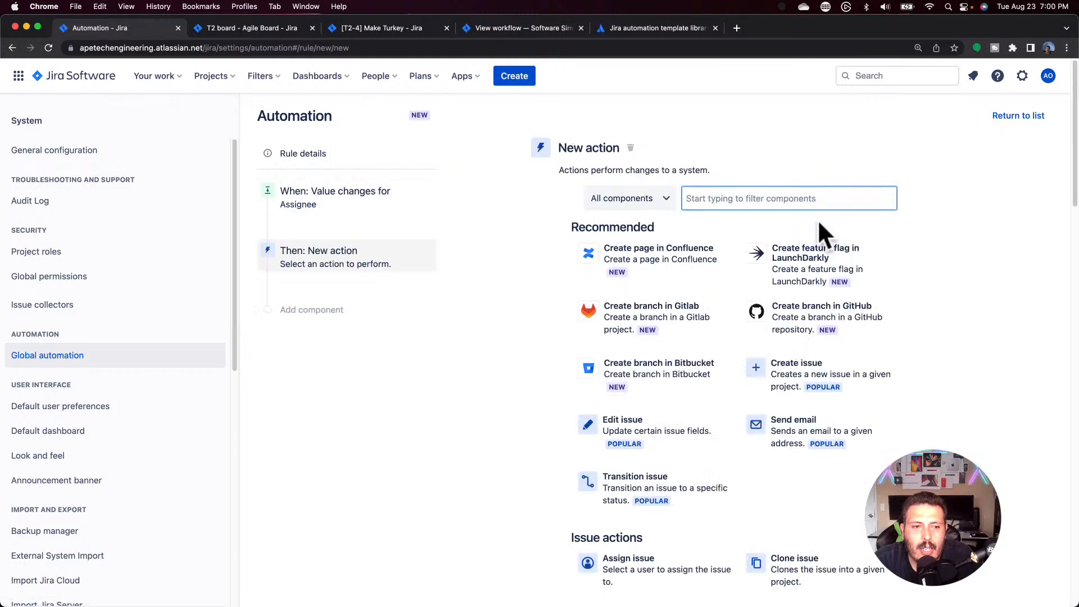
pyautogui.scroll(-1, 776, 292)
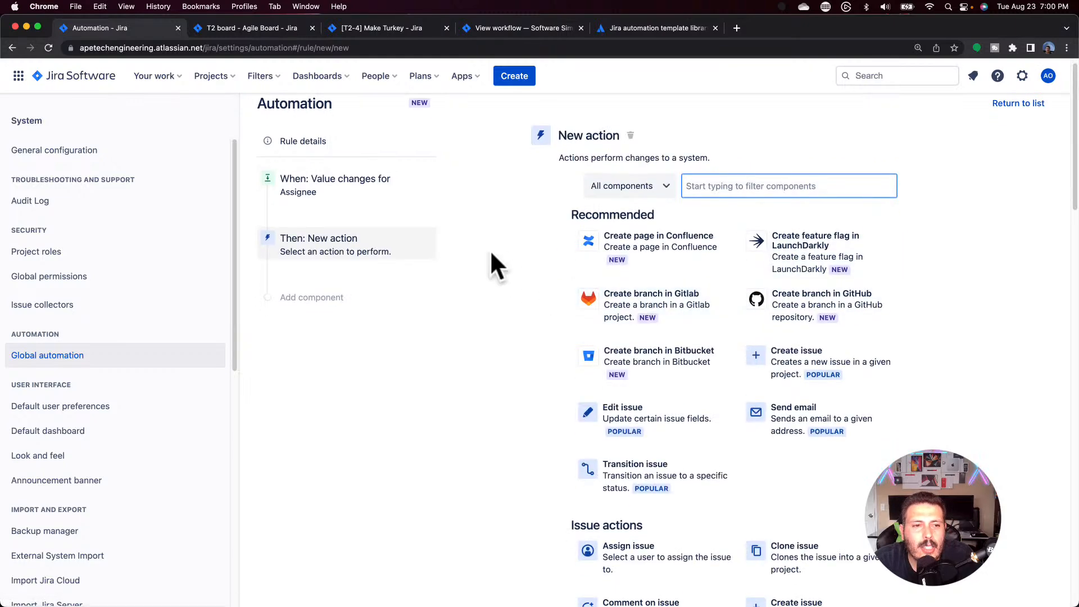
pyautogui.click(353, 225)
pyautogui.click(424, 238)
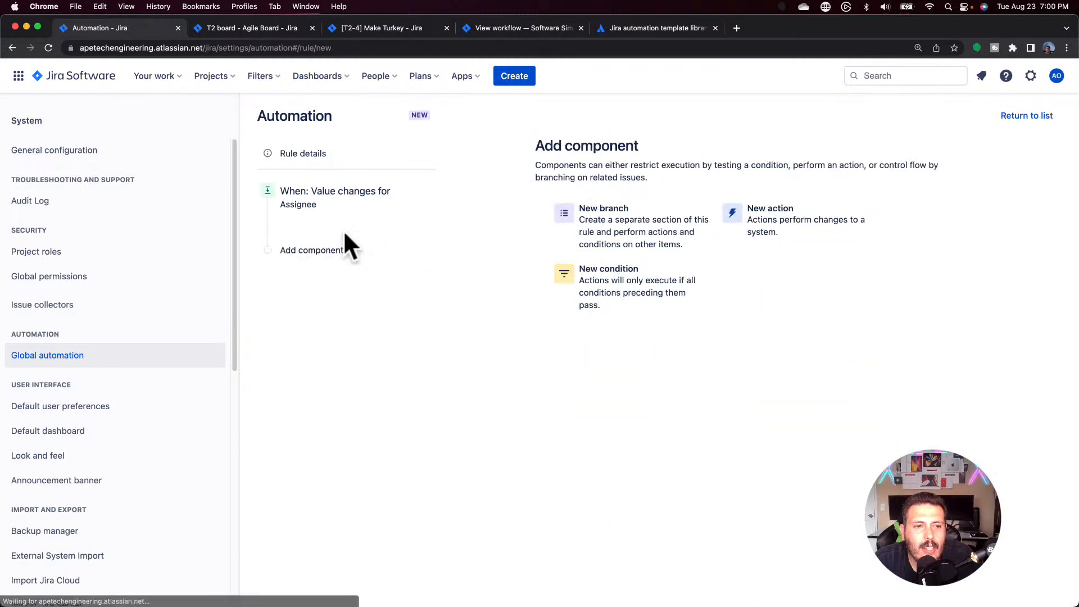
# Step: Add an Issue fields condition to the rule requiring that Status does not equal In Progress, and save it
pyautogui.click(578, 275)
pyautogui.click(640, 246)
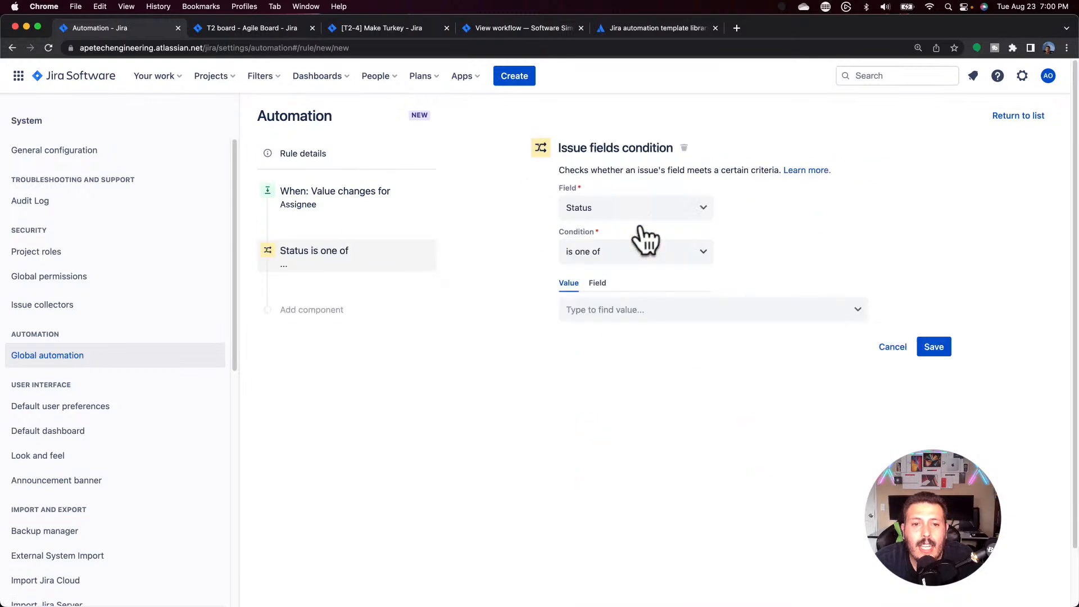
pyautogui.click(590, 210)
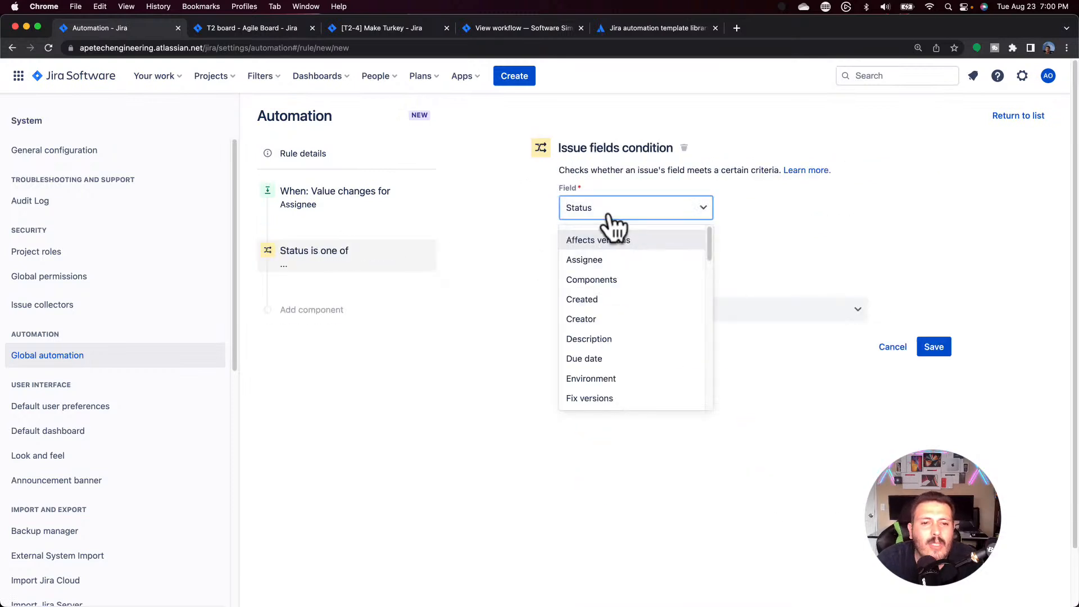
pyautogui.click(608, 202)
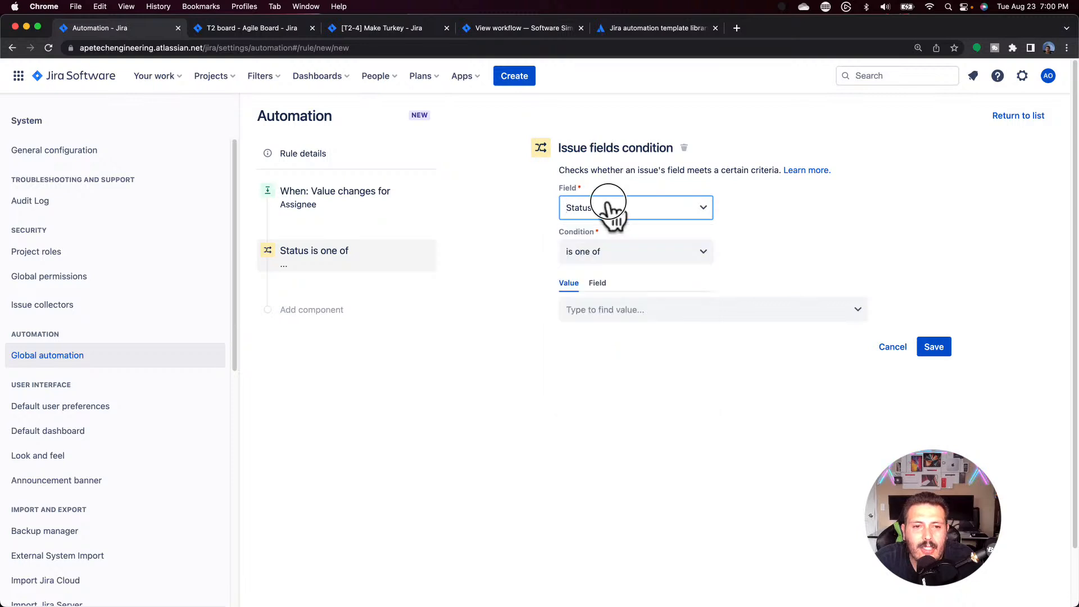
pyautogui.click(640, 253)
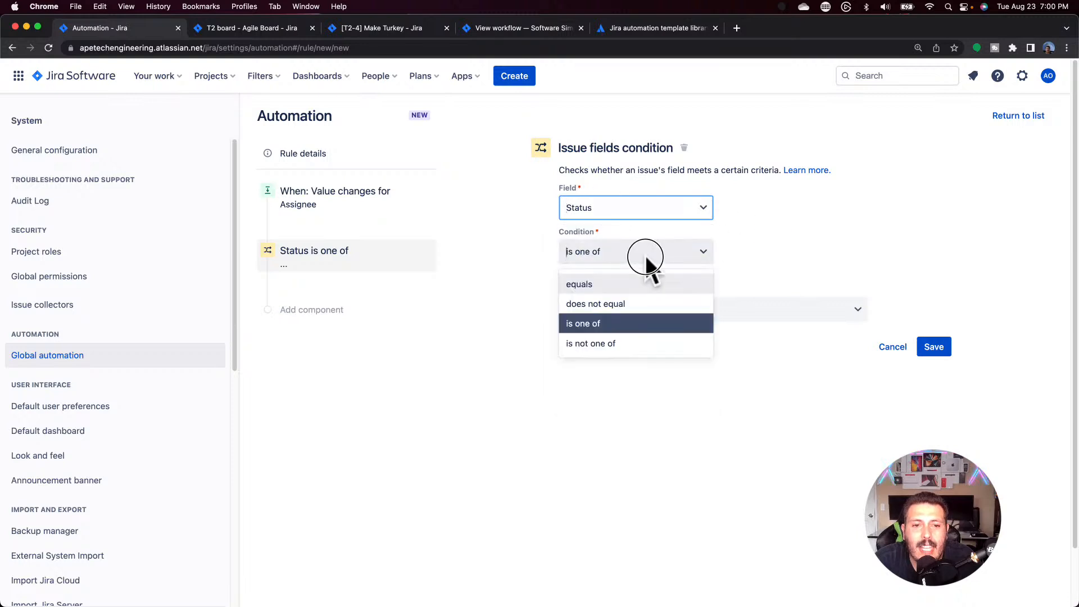
pyautogui.click(618, 302)
pyautogui.click(611, 313)
pyautogui.click(623, 359)
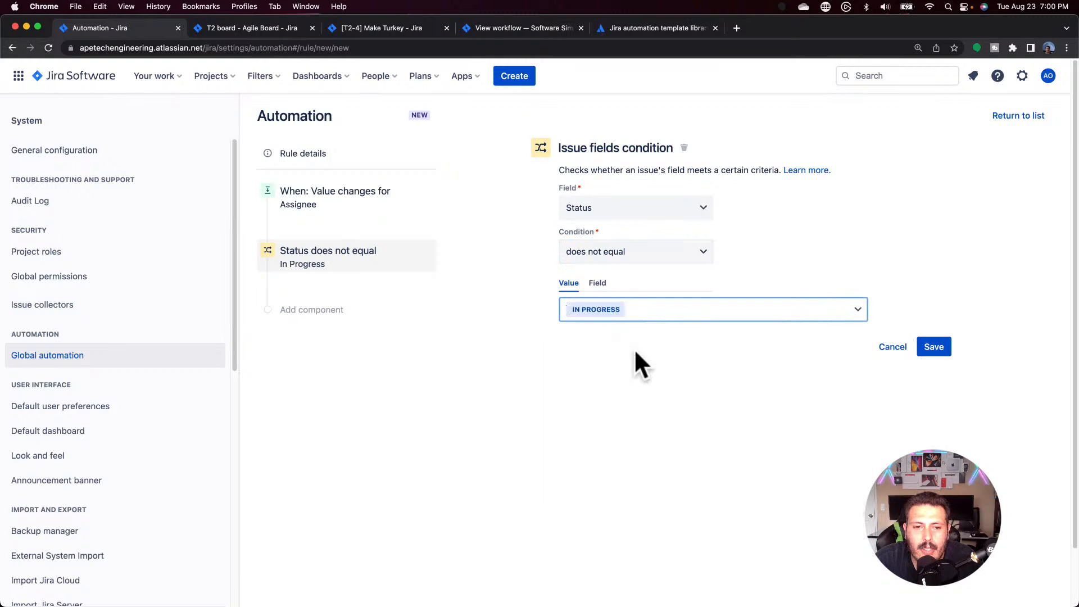
pyautogui.click(934, 346)
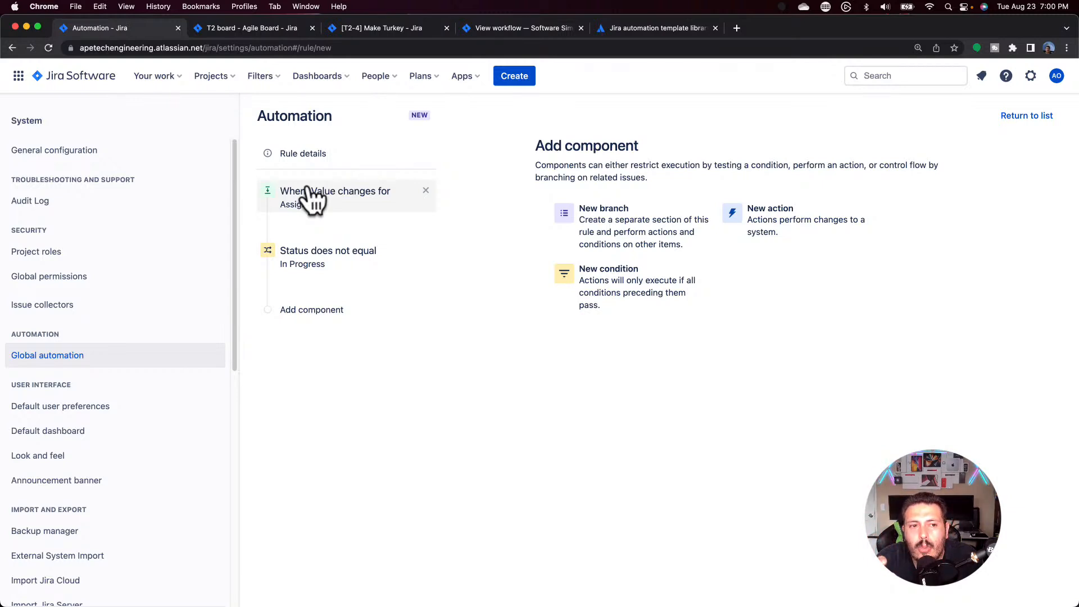
pyautogui.click(312, 310)
pyautogui.click(773, 227)
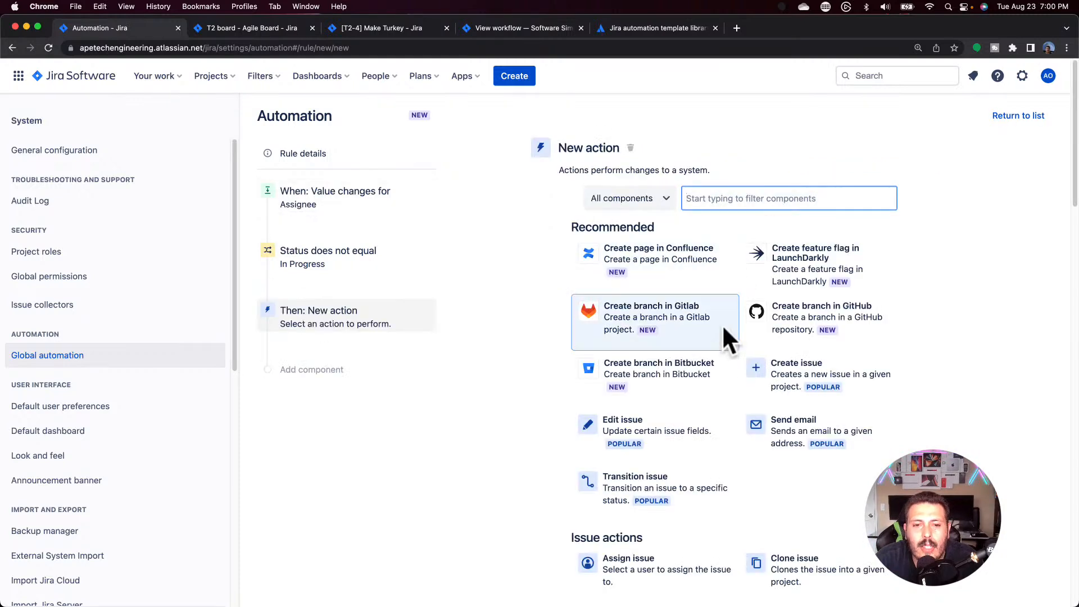
pyautogui.click(695, 435)
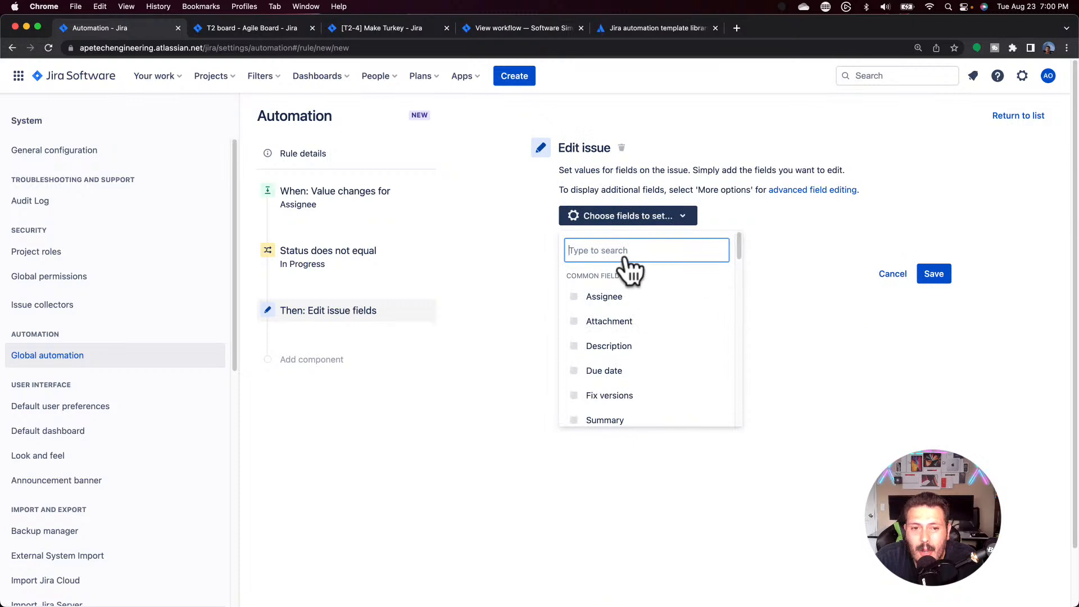
pyautogui.click(636, 223)
pyautogui.click(636, 225)
pyautogui.write('sta')
pyautogui.click(358, 280)
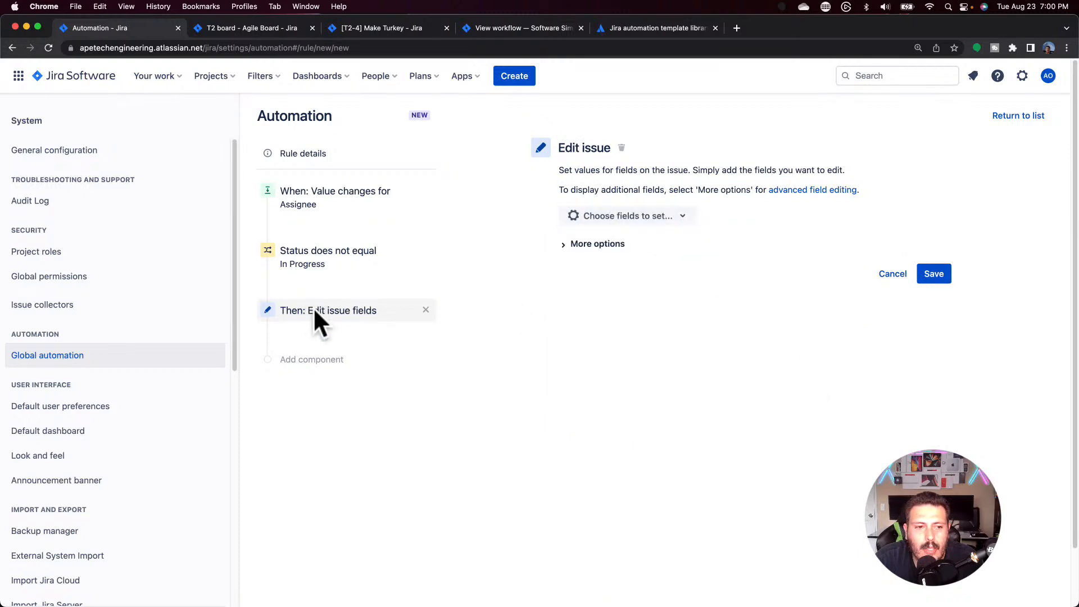
pyautogui.click(620, 147)
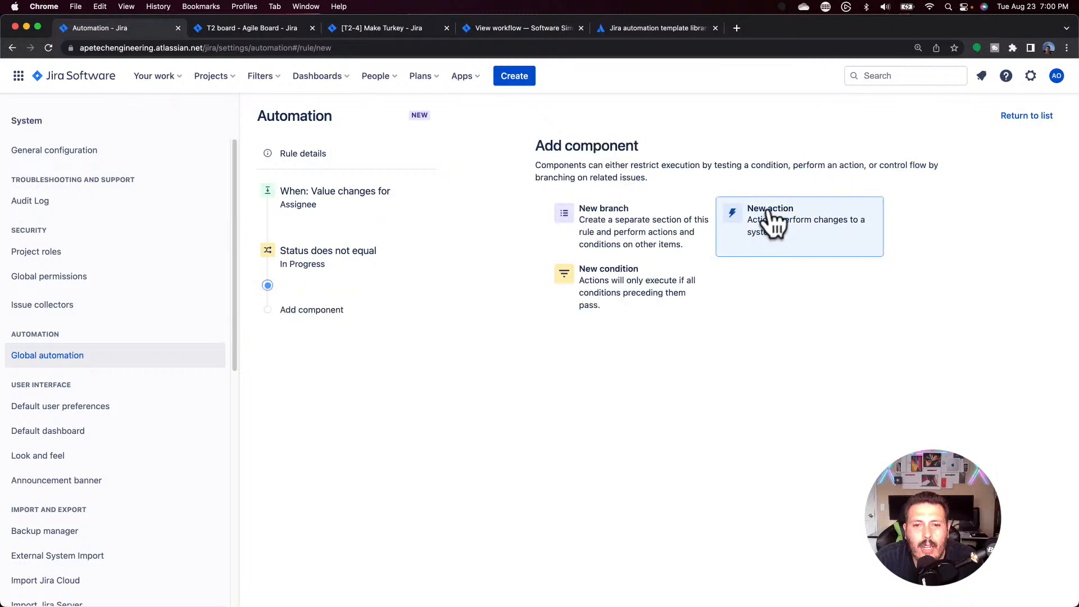
# Step: Add a Transition issue action with In Progress as the destination status and save it
pyautogui.click(766, 215)
pyautogui.scroll(-2, 797, 464)
pyautogui.click(646, 419)
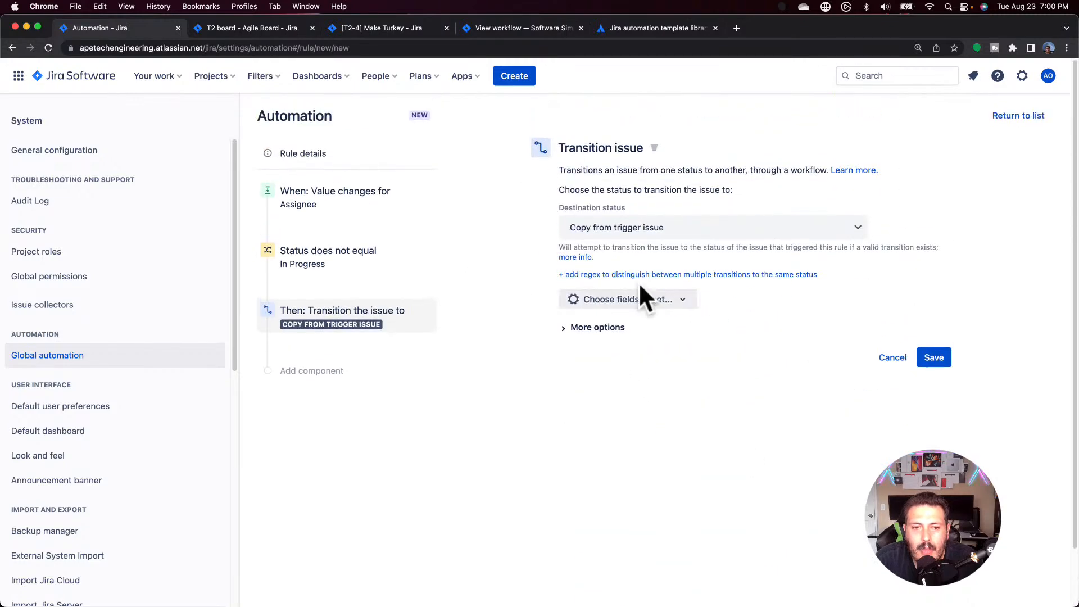
pyautogui.click(624, 227)
pyautogui.click(597, 358)
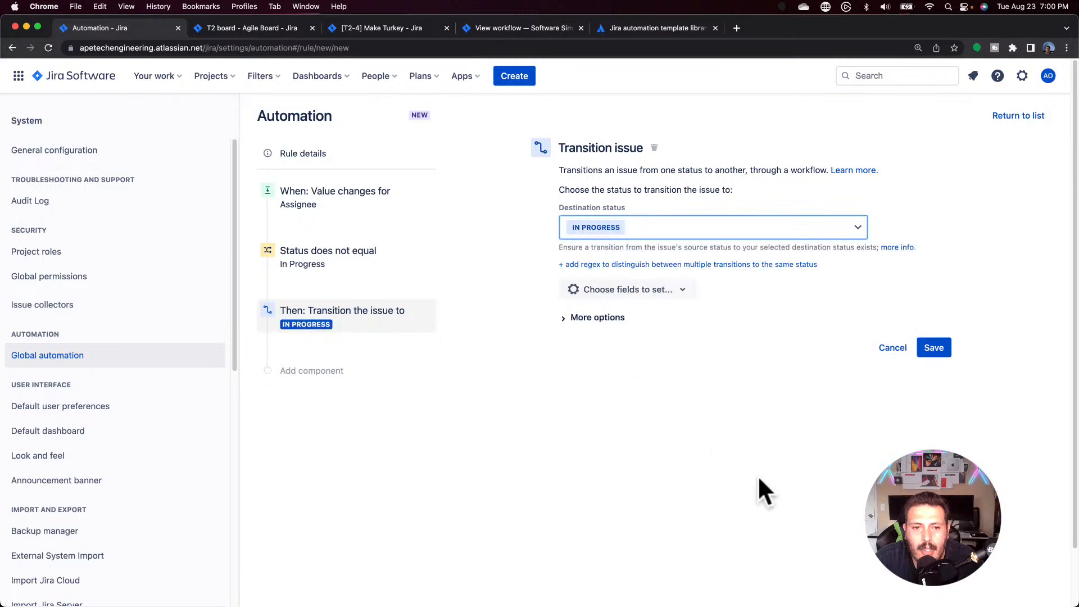
pyautogui.click(933, 348)
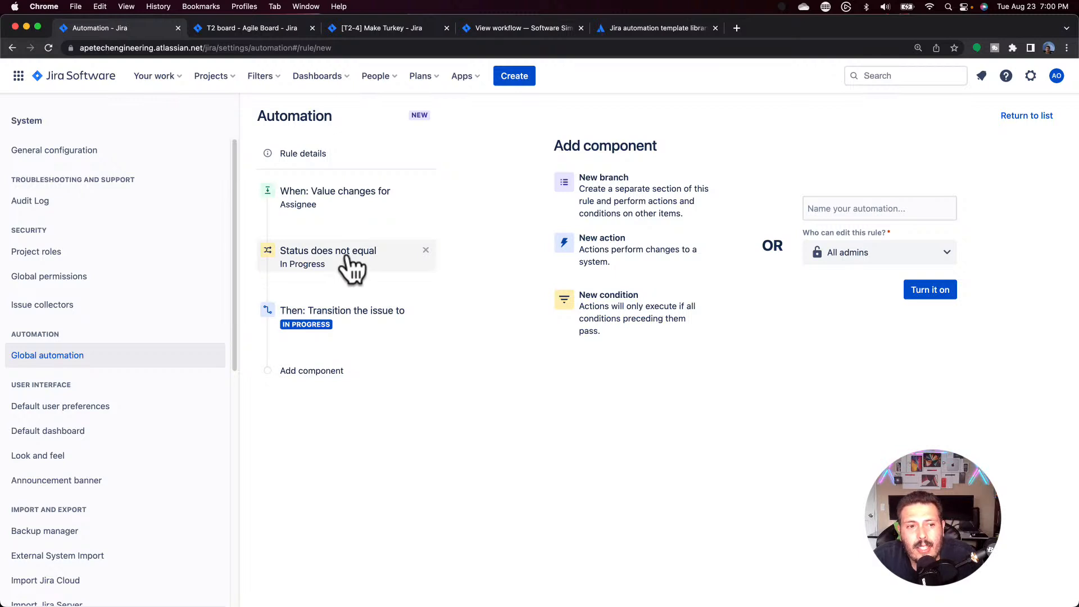
# Step: Name the rule "Auto transition to in progress when assigned" and turn it on
pyautogui.click(811, 212)
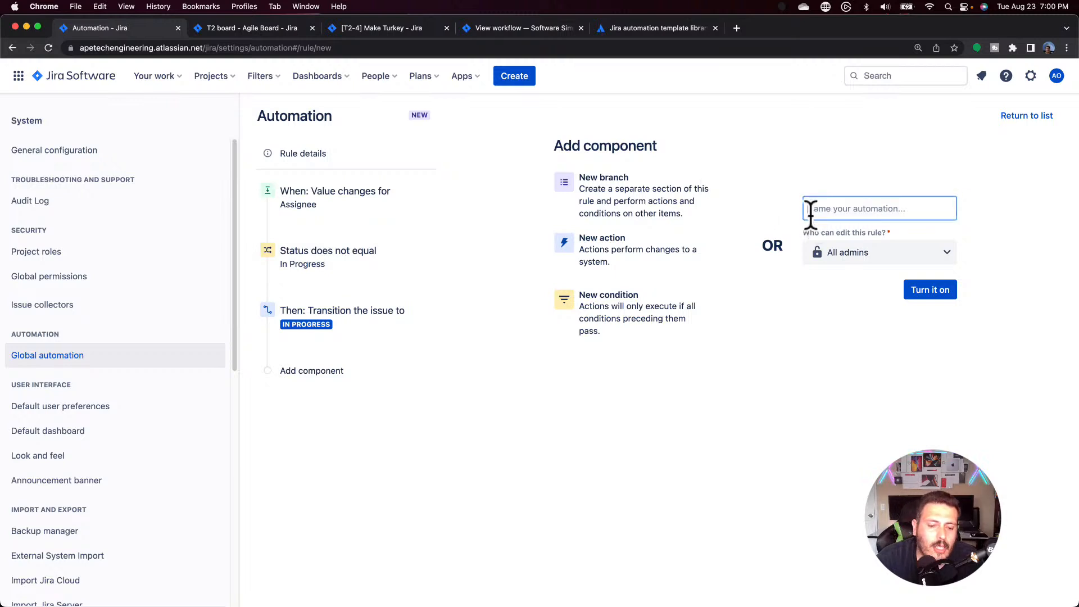
pyautogui.write('Auto tra')
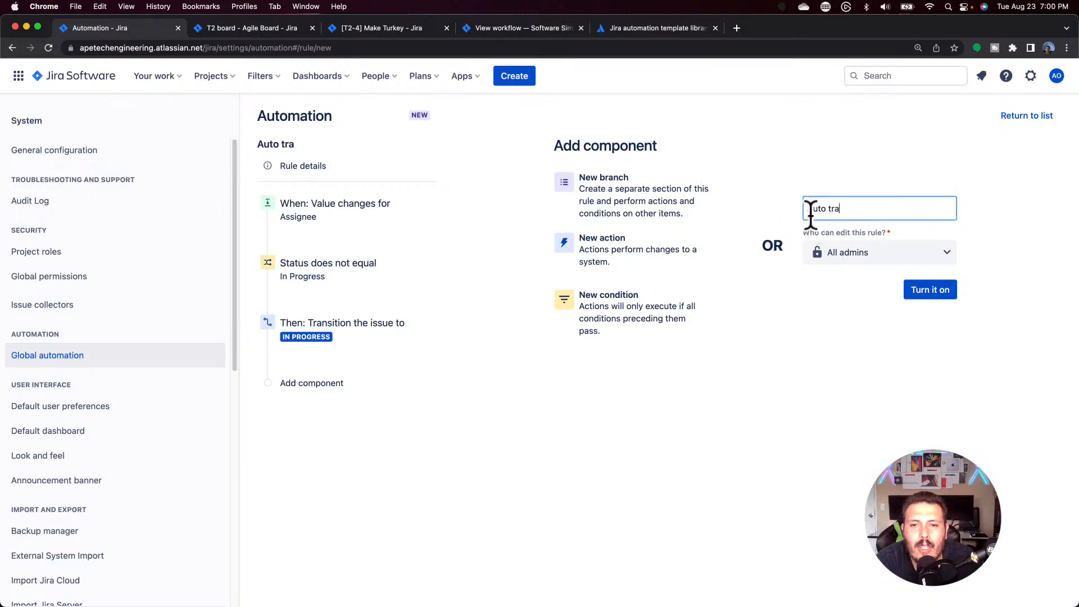
pyautogui.write('nsition to in prog')
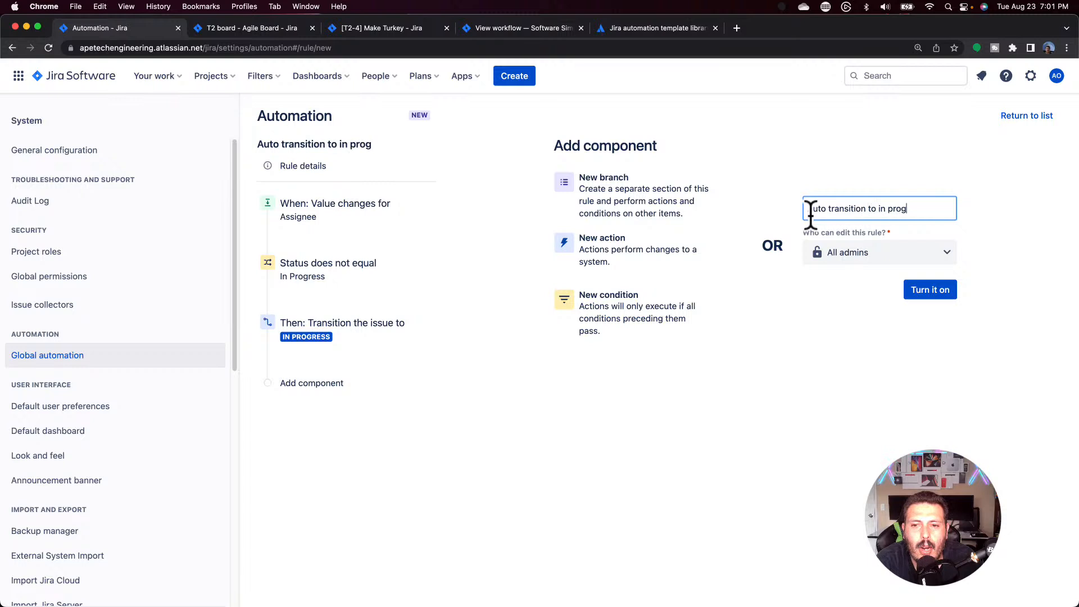
pyautogui.write('ress when assigned')
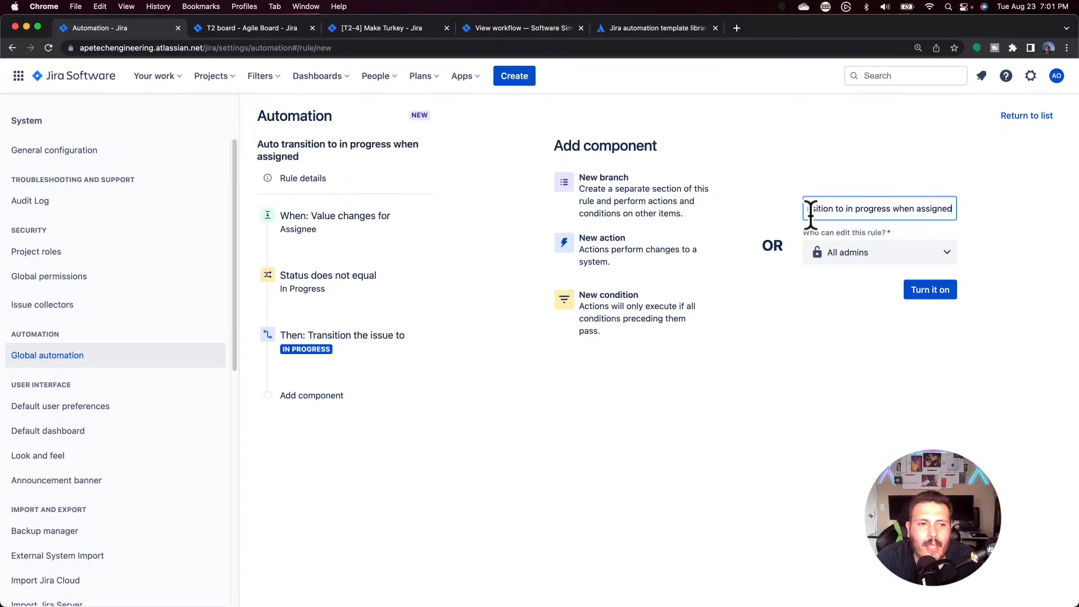
pyautogui.click(928, 293)
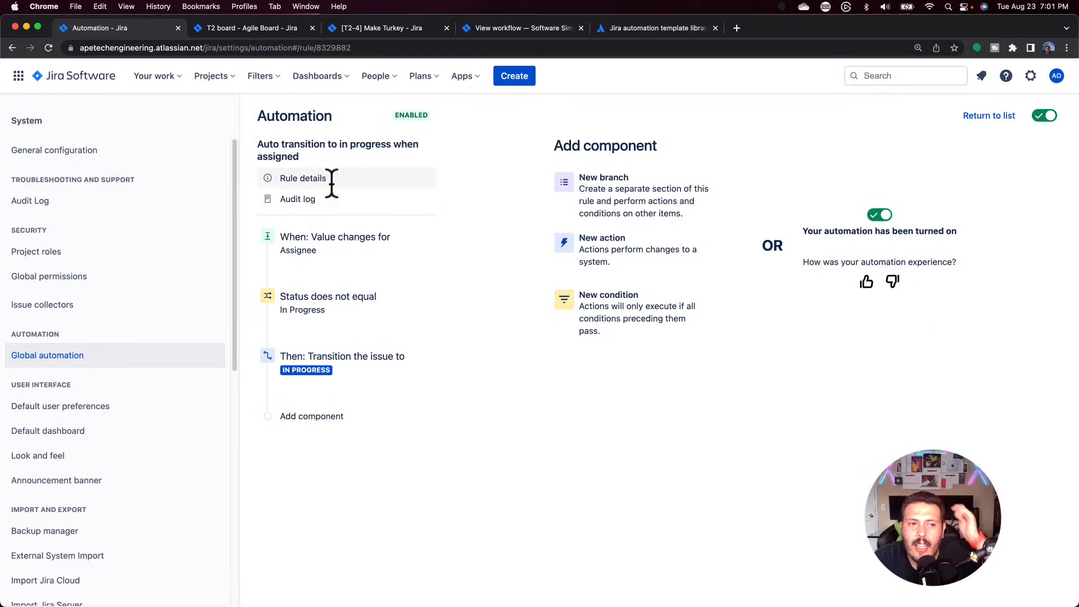
# Step: Review the new rule's details, including its scope, owner and actor settings, and return to the rules list
pyautogui.click(300, 185)
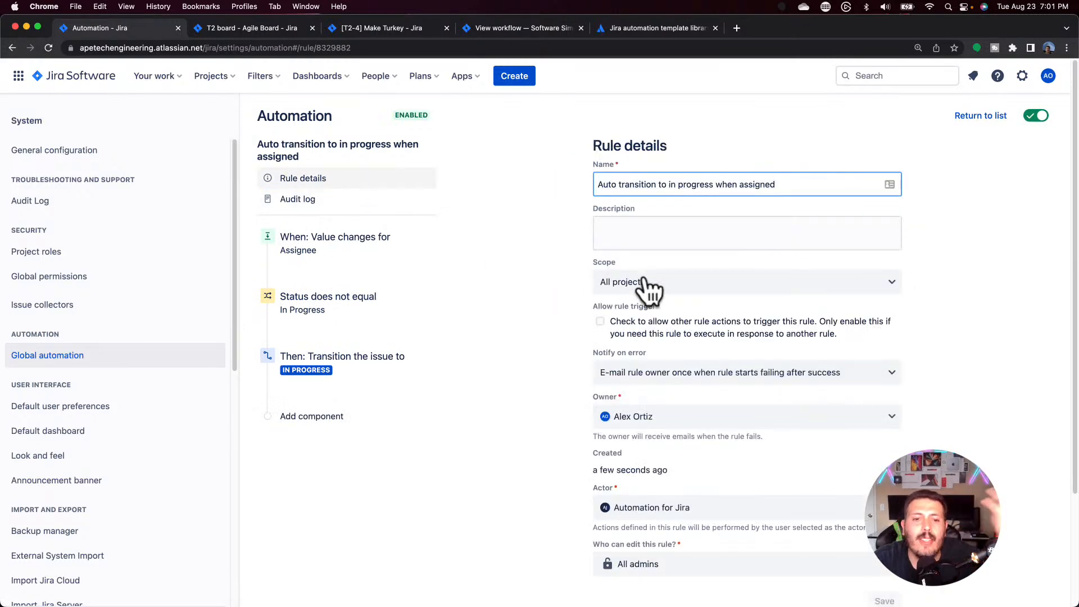
pyautogui.scroll(-5, 707, 302)
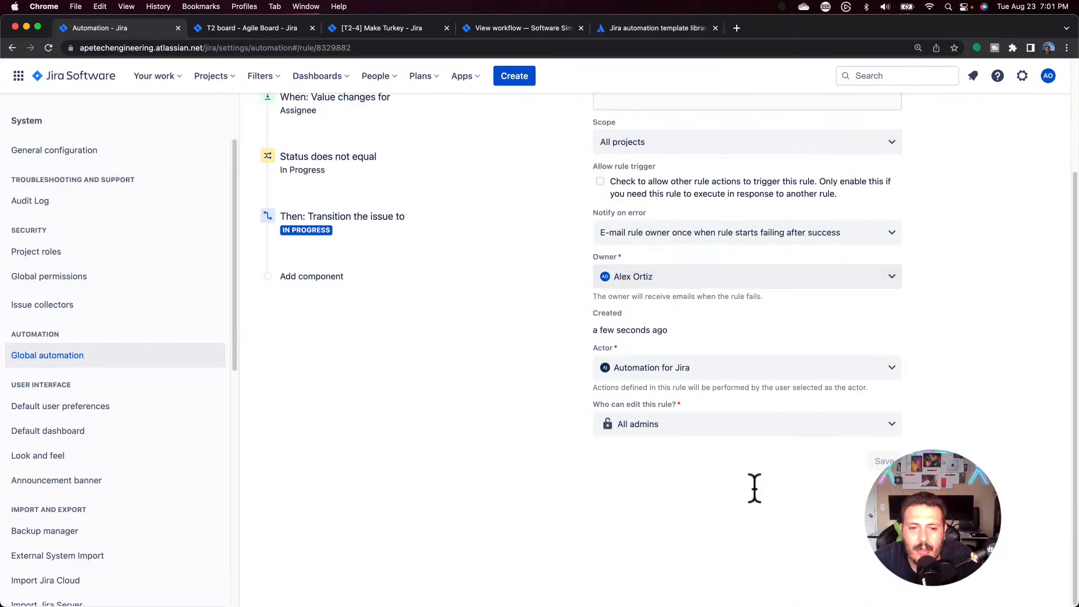
pyautogui.scroll(4, 646, 376)
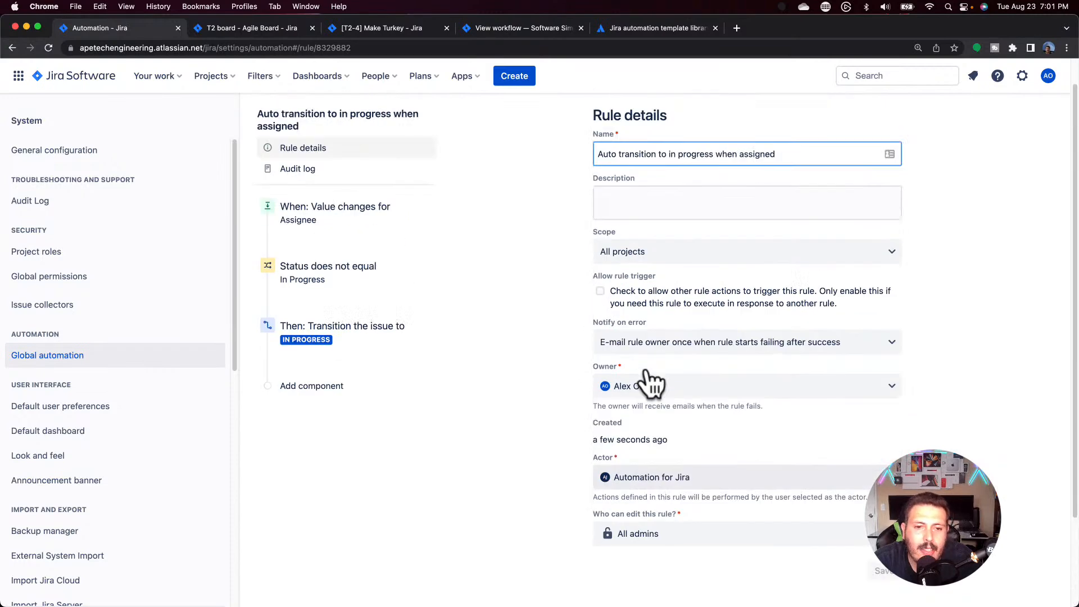
pyautogui.scroll(1, 837, 286)
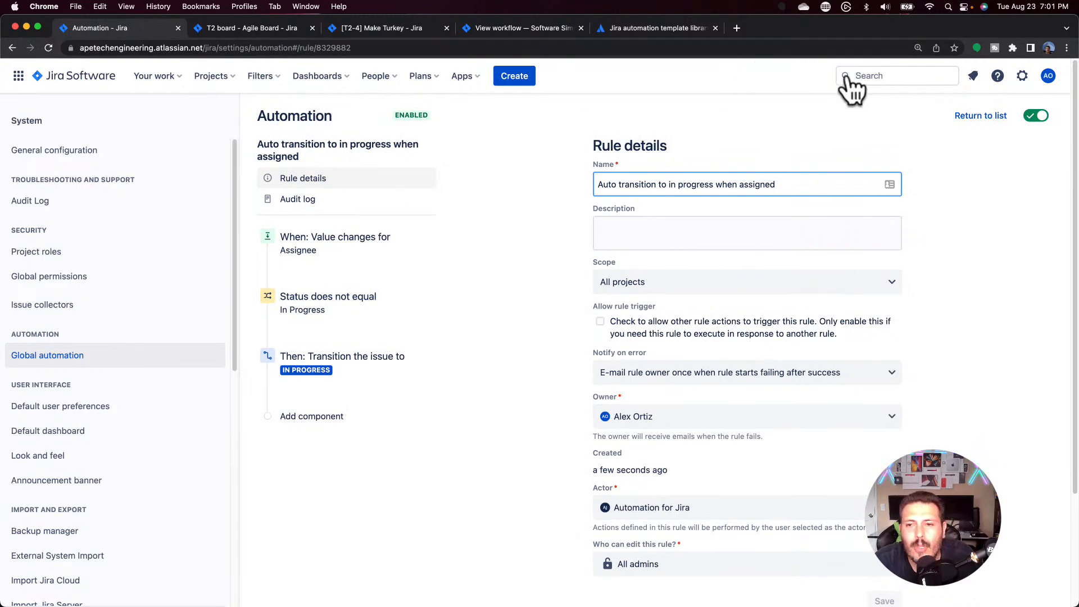
pyautogui.click(978, 116)
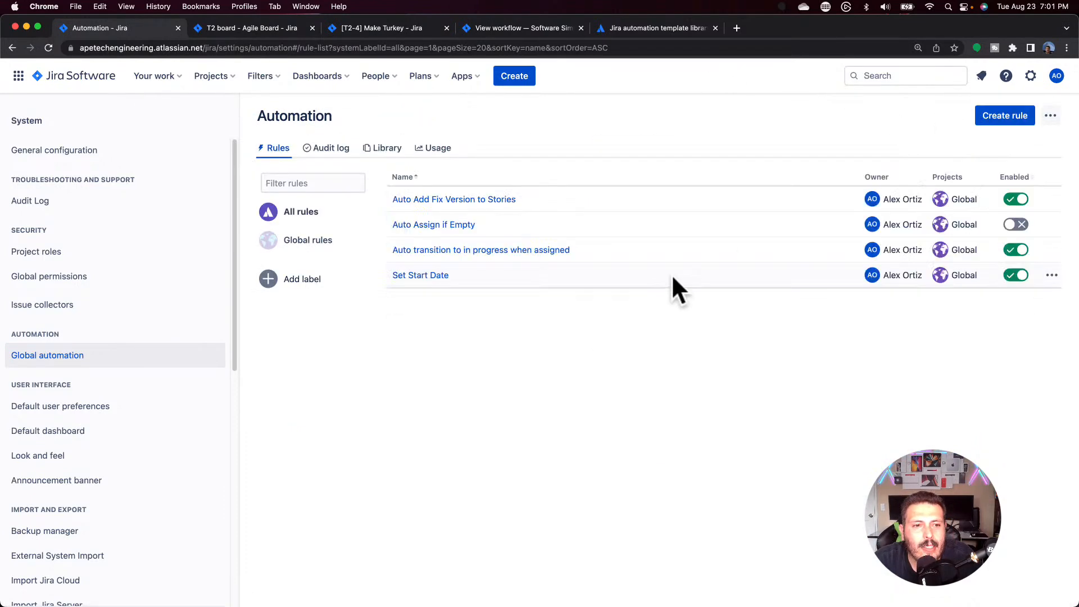
# Step: Assign the Make Ham issue in the Thanksgiving 2 backlog to yourself to test the auto-transition rule
pyautogui.click(233, 29)
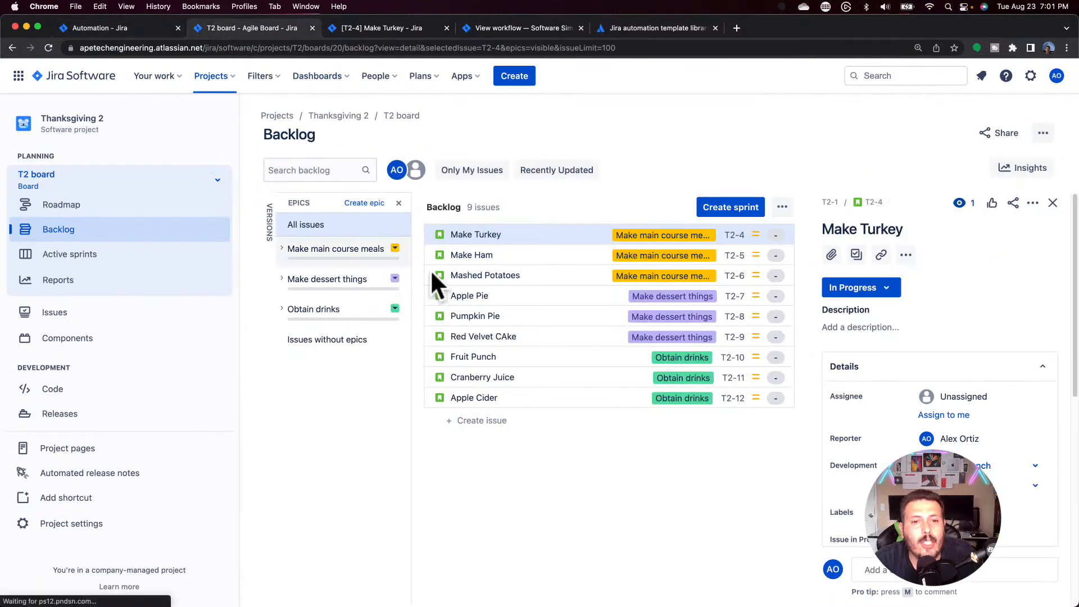
pyautogui.click(499, 255)
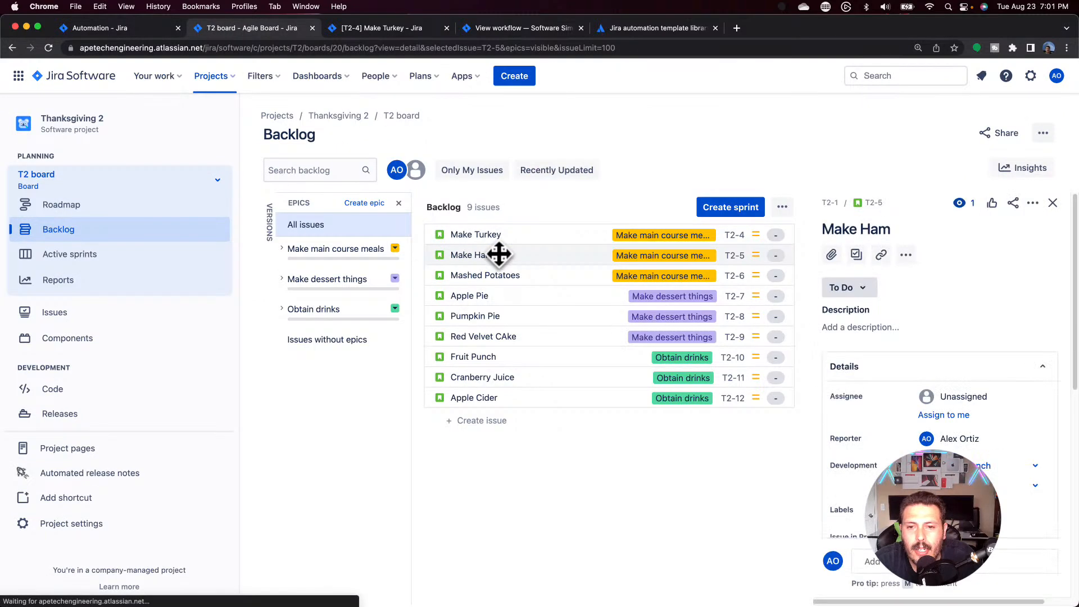
pyautogui.click(961, 419)
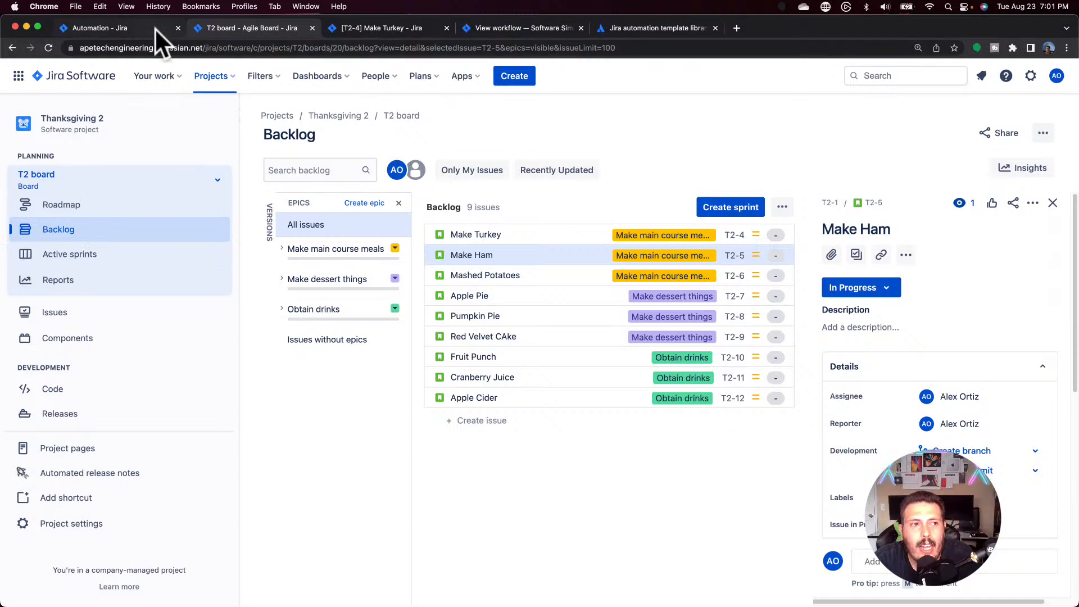
# Step: Check the audit log of the "Auto transition to in progress when assigned" rule and return to the T2 board backlog
pyautogui.click(135, 28)
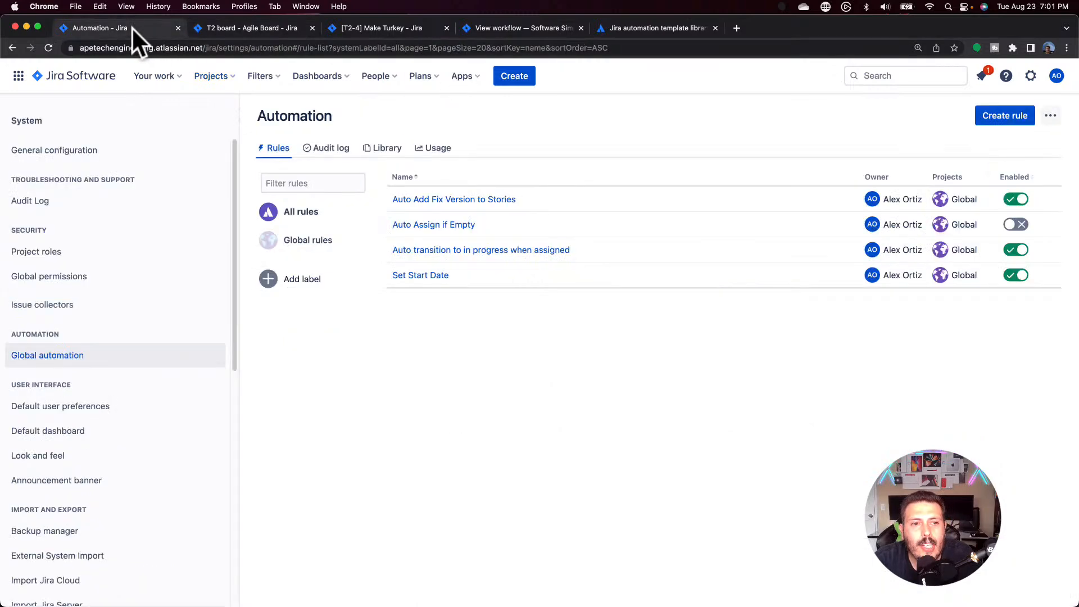
pyautogui.click(436, 250)
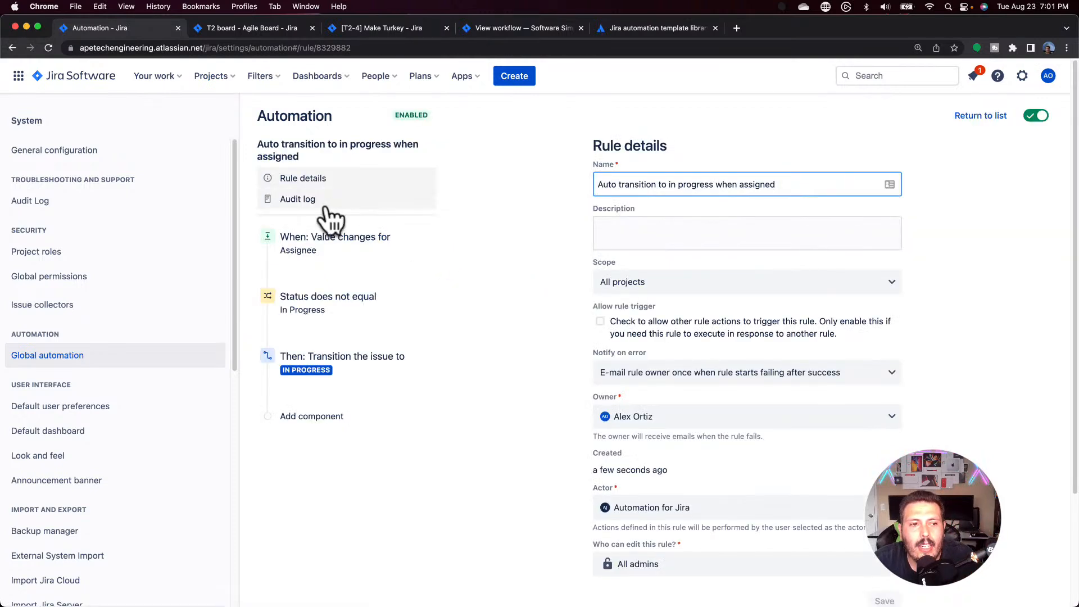
pyautogui.click(327, 207)
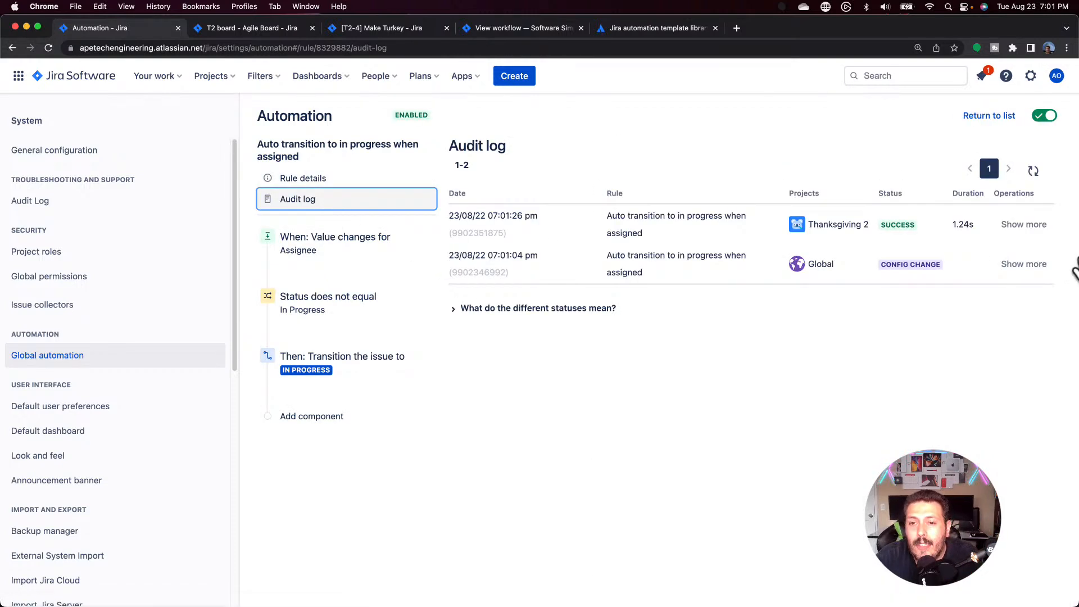
pyautogui.click(278, 30)
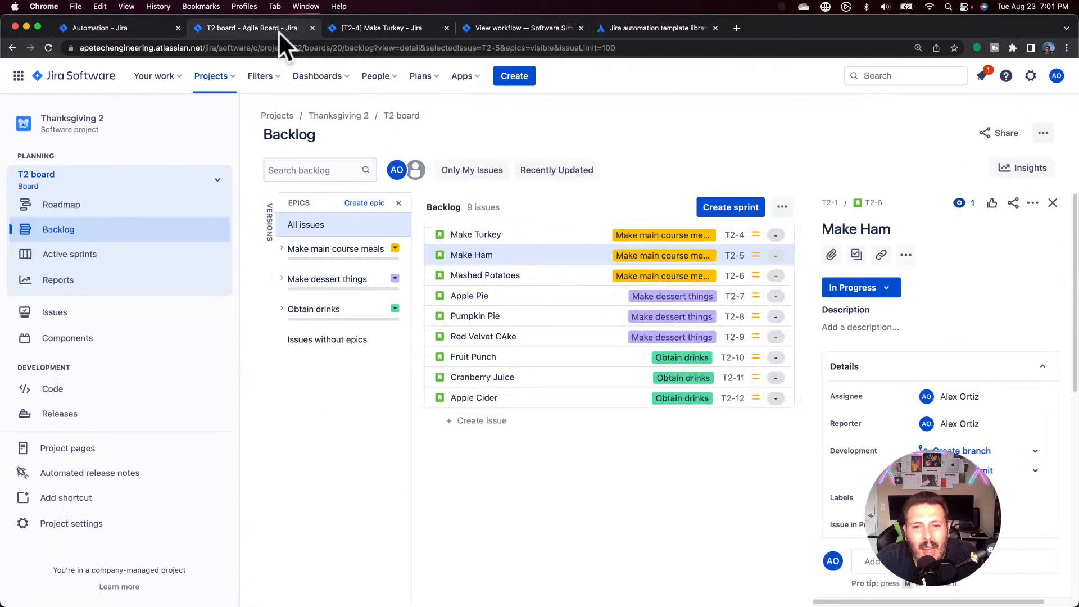